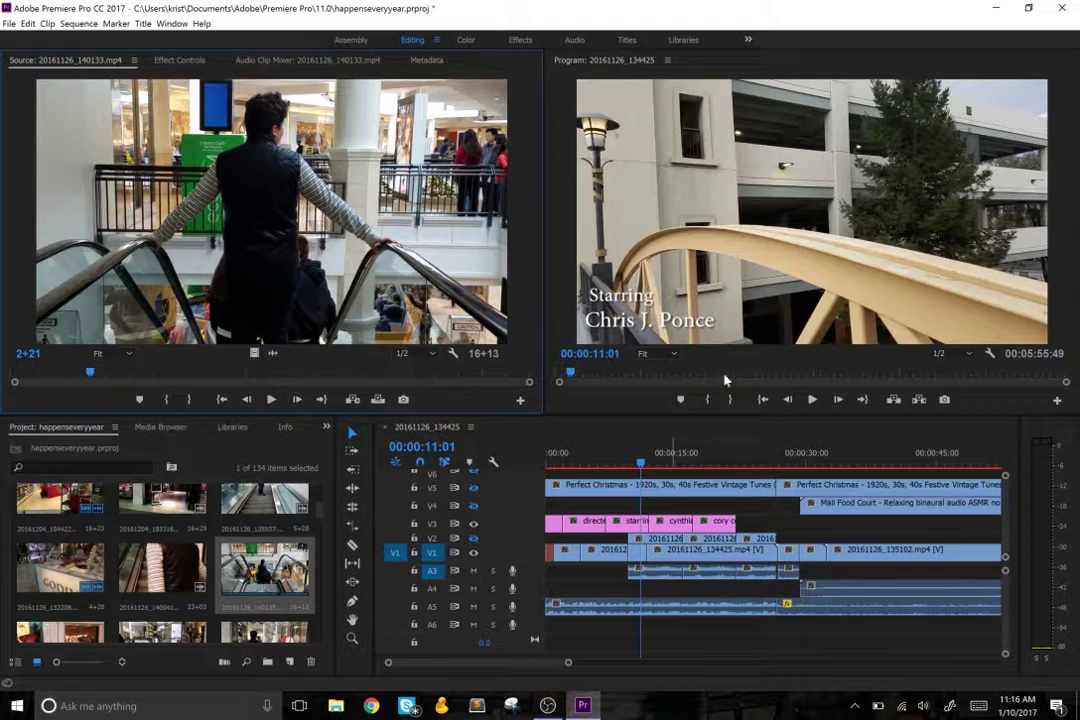
Play and scrub the sequence to about 22 seconds, then quit Premiere without saving changes.
{"action": "left_click", "coordinate": [815, 405]}
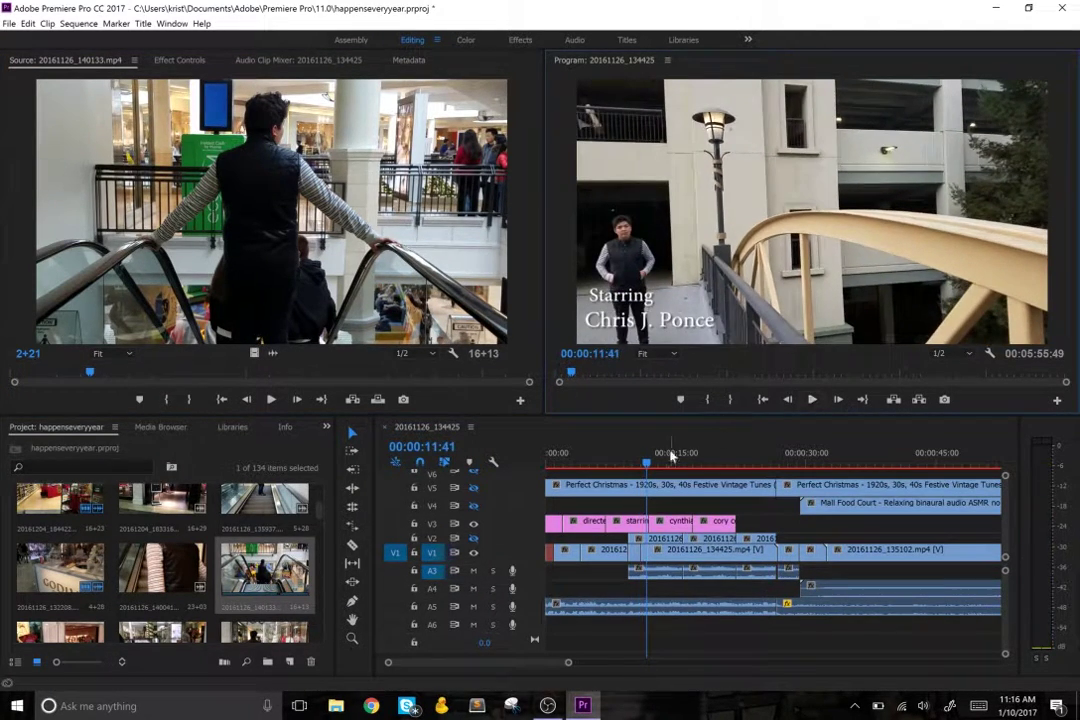
{"action": "left_click_drag", "start_coordinate": [650, 460], "coordinate": [740, 456]}
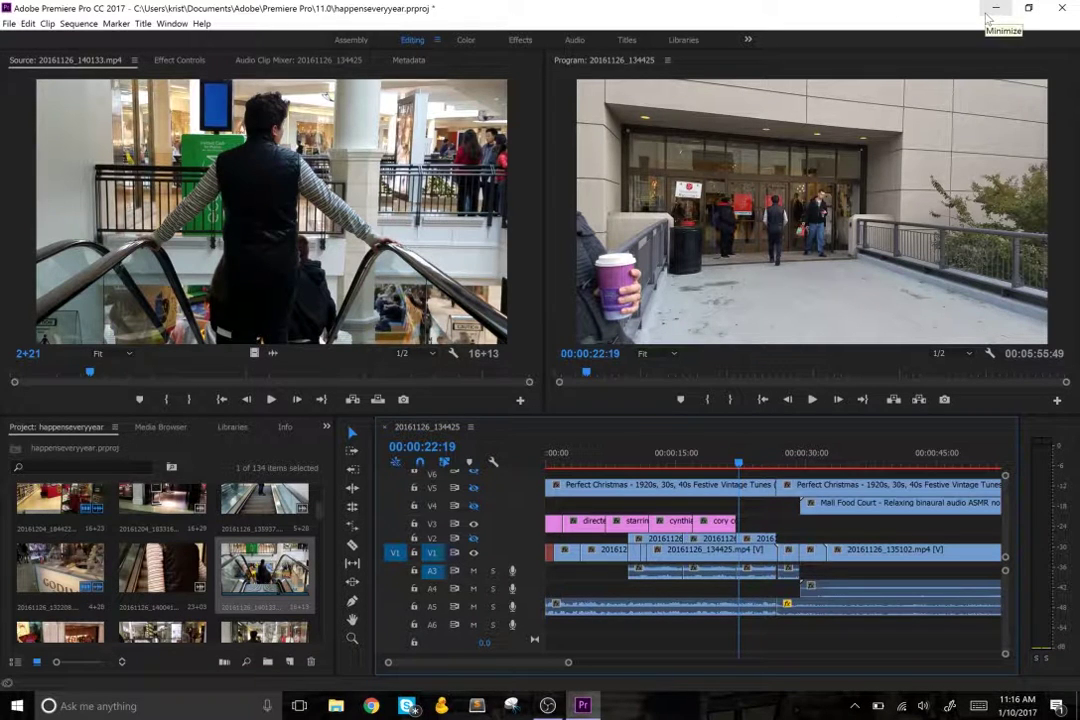
{"action": "left_click", "coordinate": [1066, 8]}
{"action": "left_click", "coordinate": [555, 364]}
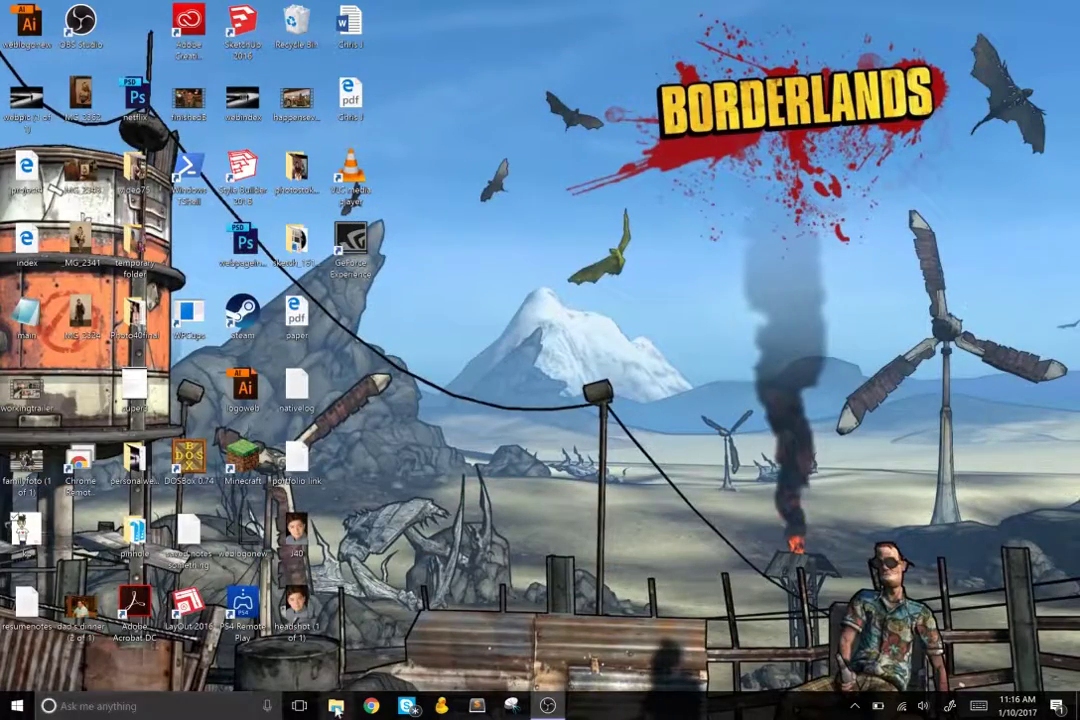
Open Chrome on a new tab and launch Adobe Creative Cloud through a Windows search for 'adobe'.
{"action": "left_click", "coordinate": [379, 711]}
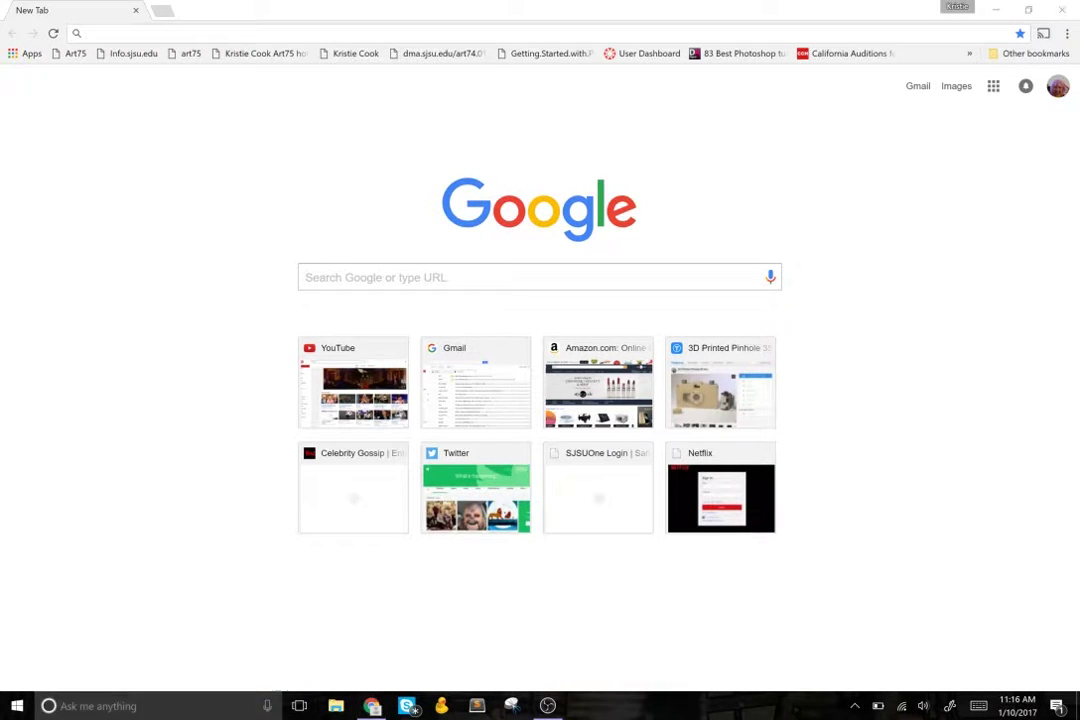
{"action": "left_click", "coordinate": [205, 708]}
{"action": "type", "text": "adobe"}
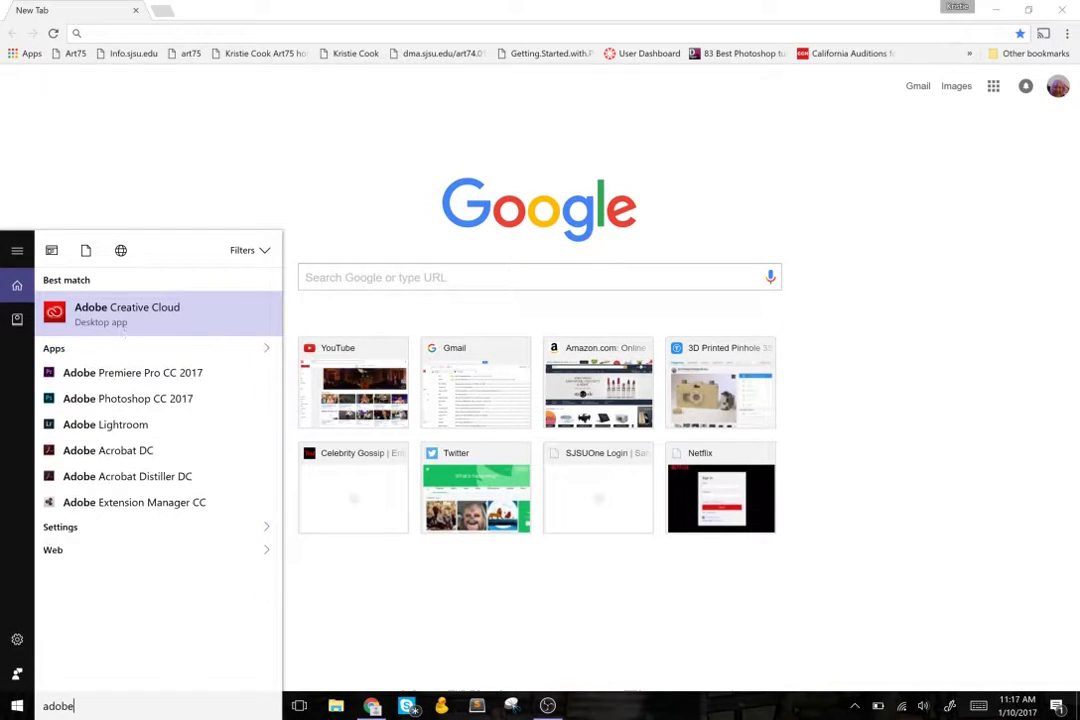
{"action": "left_click", "coordinate": [143, 326]}
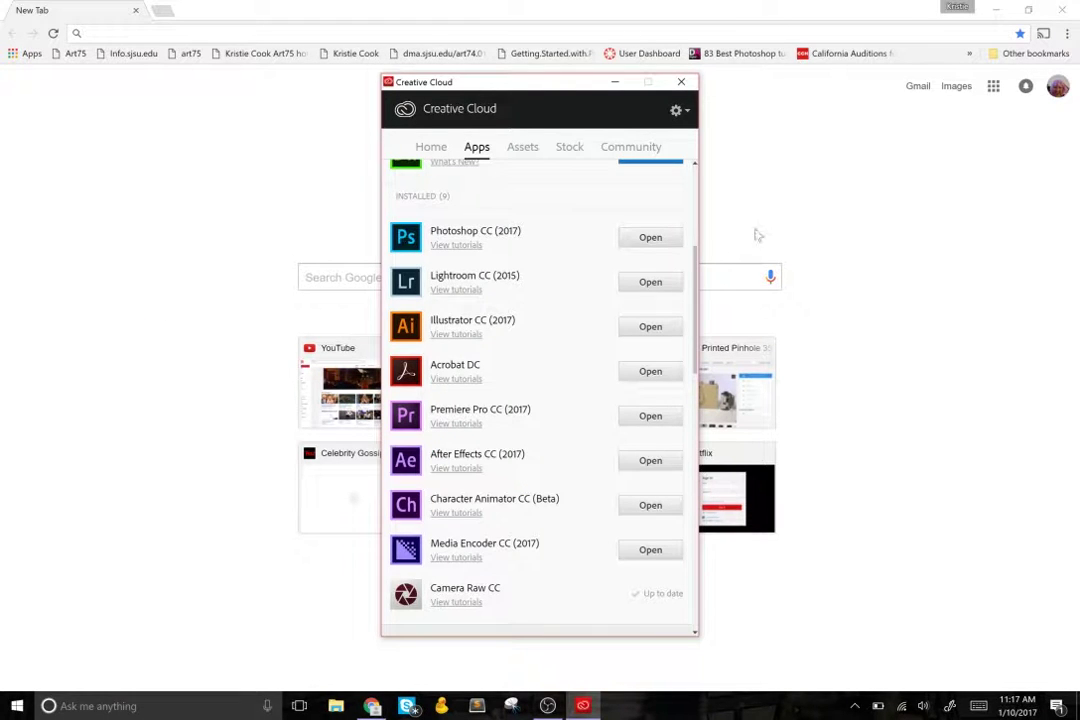
Scroll the Creative Cloud Apps list to review the apps and Dreamweaver update, then close it.
{"action": "scroll", "coordinate": [690, 260], "scroll_direction": "up", "scroll_amount": 3}
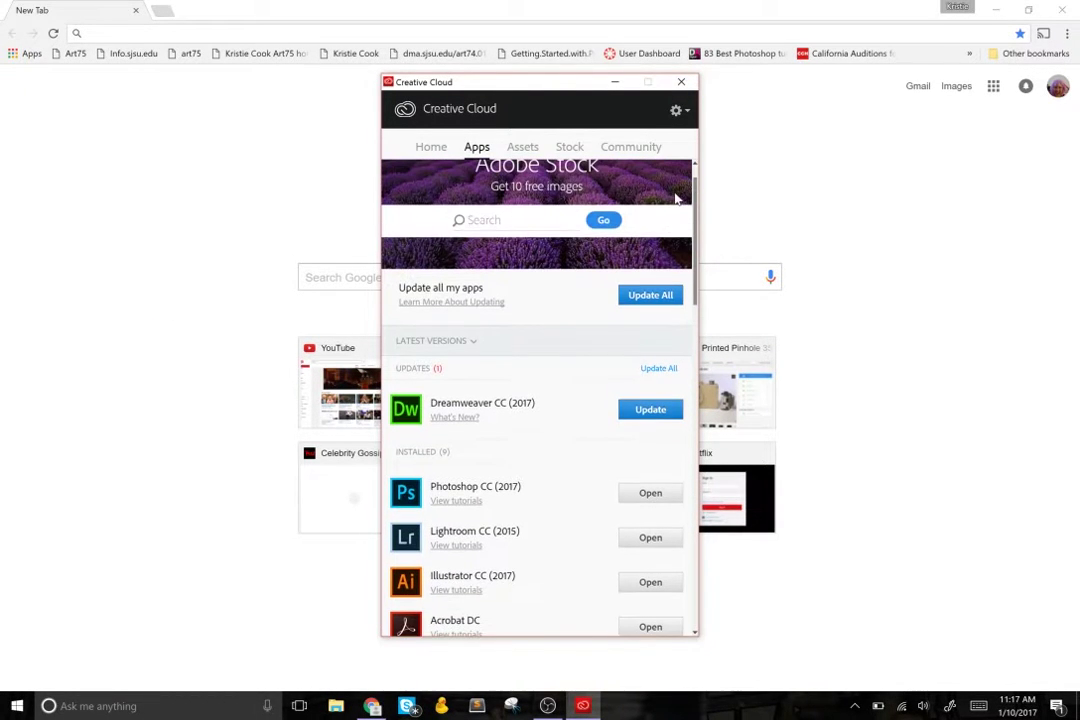
{"action": "scroll", "coordinate": [688, 252], "scroll_direction": "down", "scroll_amount": 2}
{"action": "scroll", "coordinate": [688, 260], "scroll_direction": "down", "scroll_amount": 5}
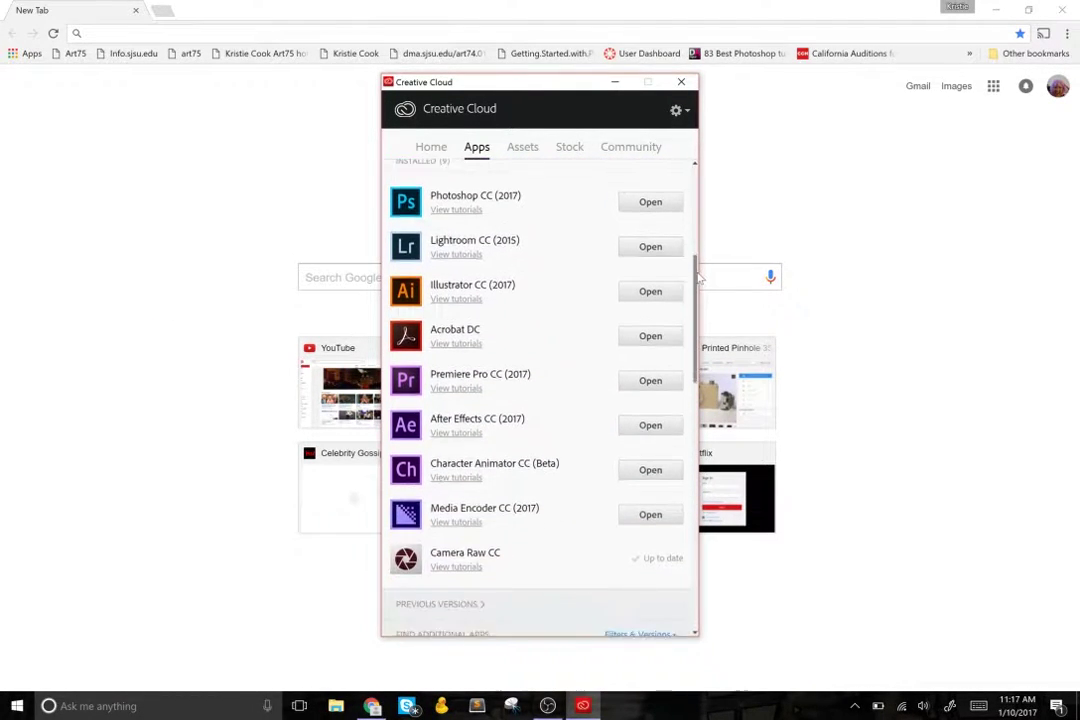
{"action": "scroll", "coordinate": [712, 322], "scroll_direction": "down", "scroll_amount": 2}
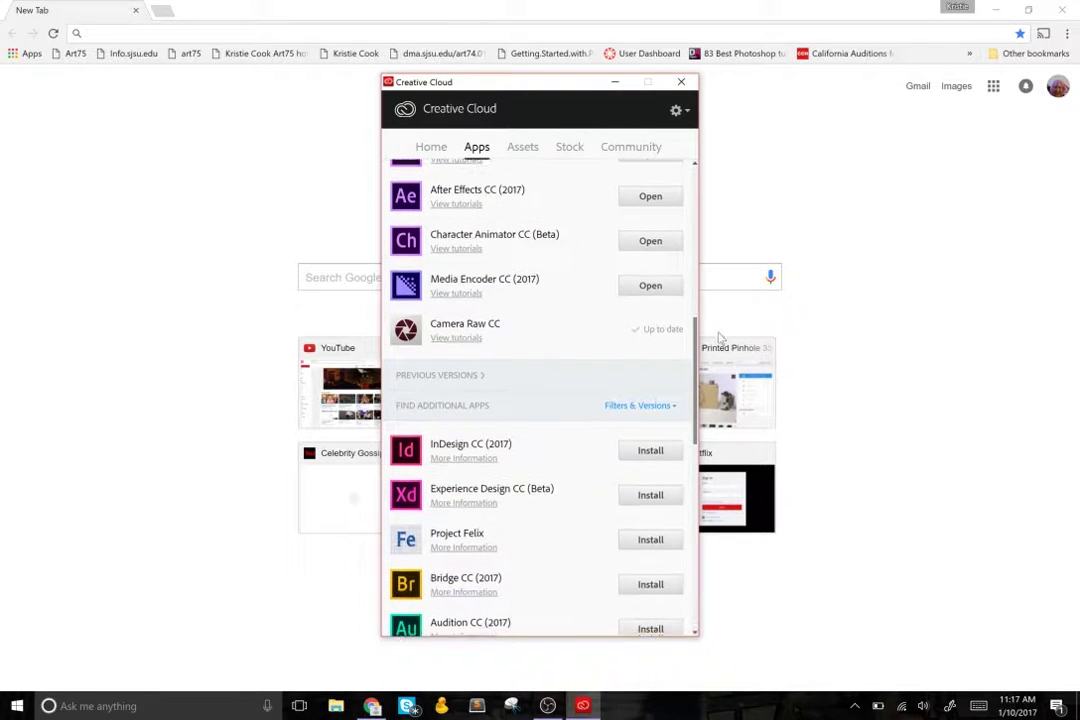
{"action": "scroll", "coordinate": [705, 320], "scroll_direction": "up", "scroll_amount": 3}
{"action": "scroll", "coordinate": [702, 308], "scroll_direction": "up", "scroll_amount": 5}
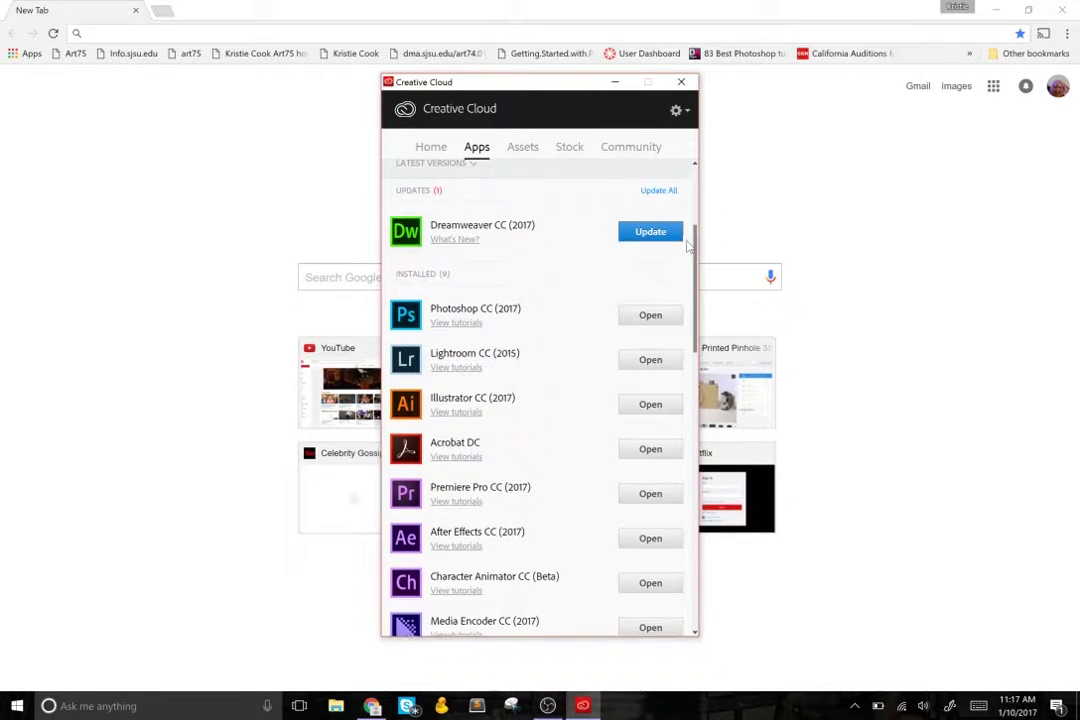
{"action": "left_click_drag", "start_coordinate": [567, 80], "coordinate": [534, 58]}
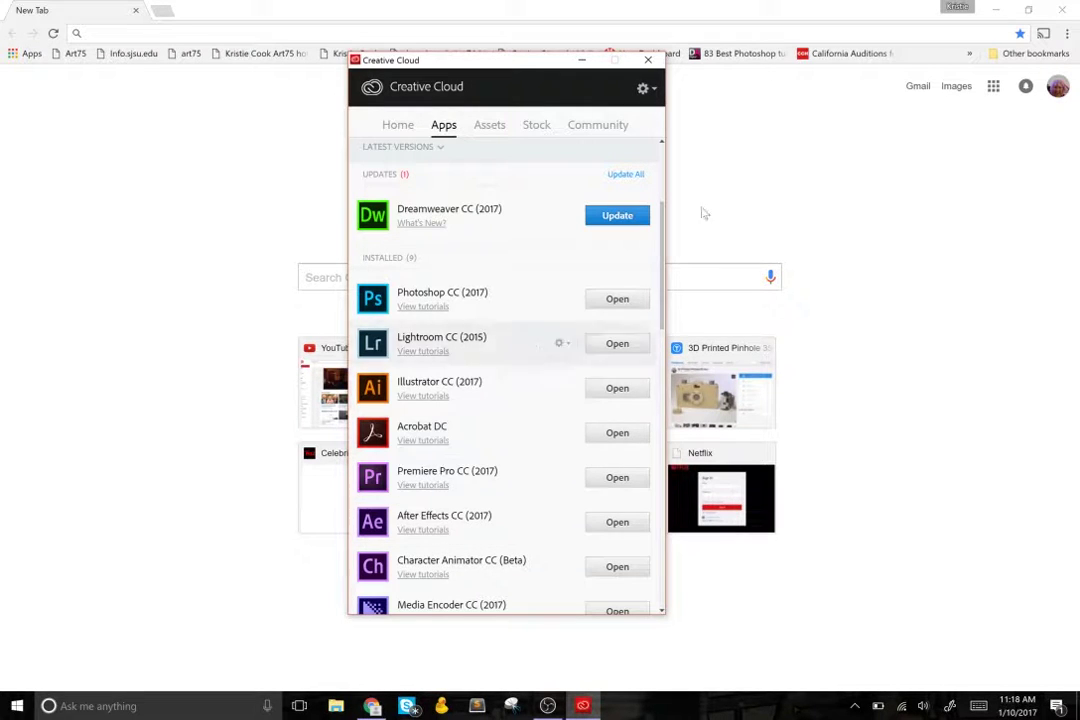
{"action": "left_click", "coordinate": [581, 60]}
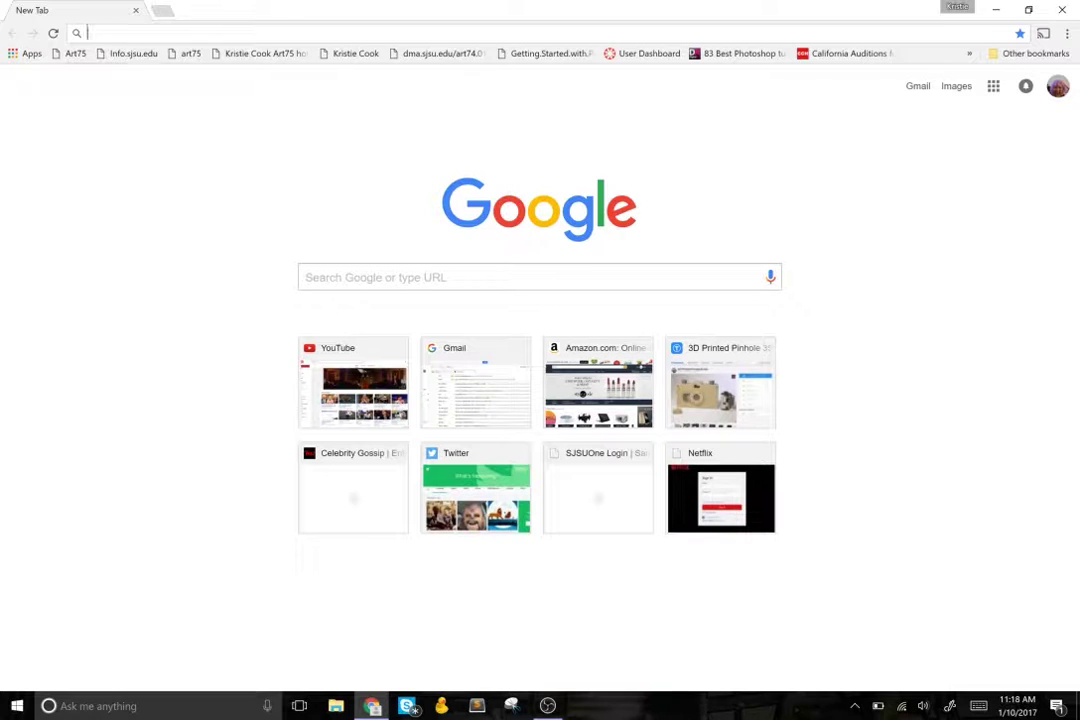
Search 'adobe' from Chrome's address bar, view the Creative Cloud for Teams page, then select the URL.
{"action": "type", "text": "adobe"}
{"action": "key", "text": "Return"}
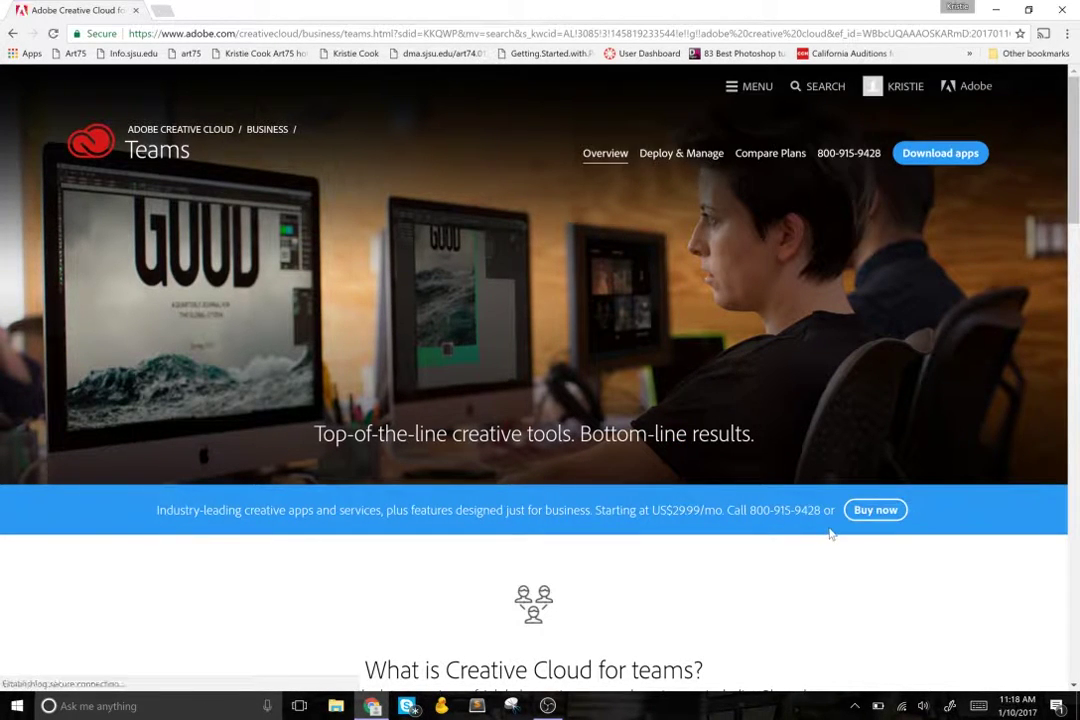
{"action": "scroll", "coordinate": [791, 516], "scroll_direction": "down", "scroll_amount": 3}
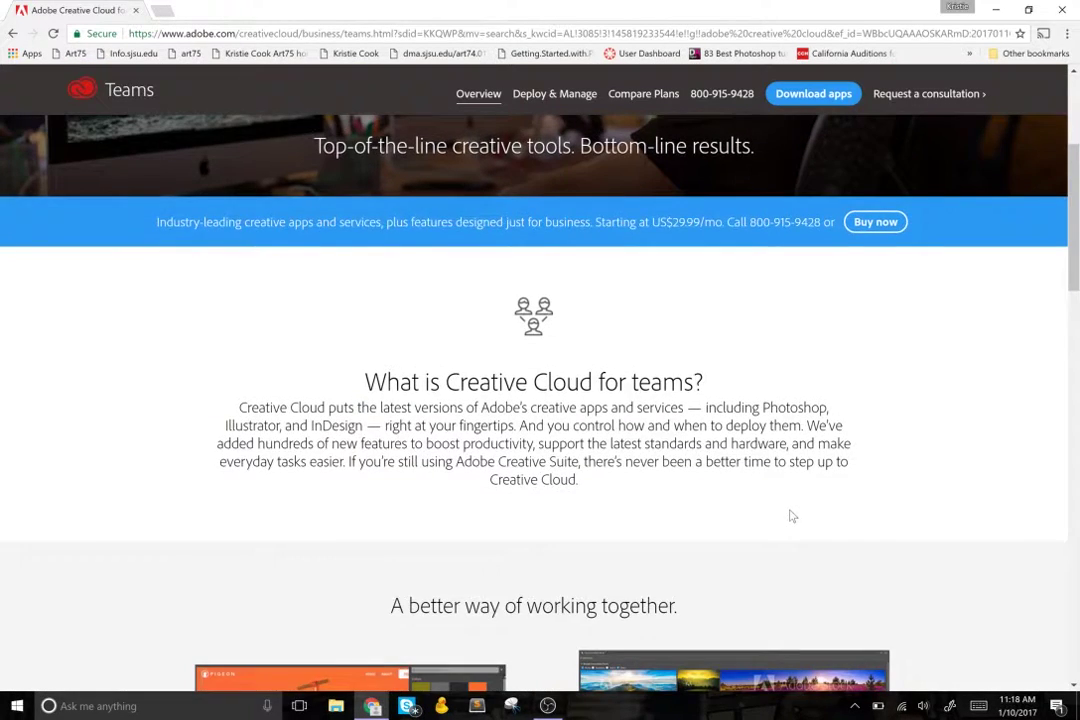
{"action": "scroll", "coordinate": [791, 516], "scroll_direction": "up", "scroll_amount": 3}
{"action": "left_click", "coordinate": [360, 34]}
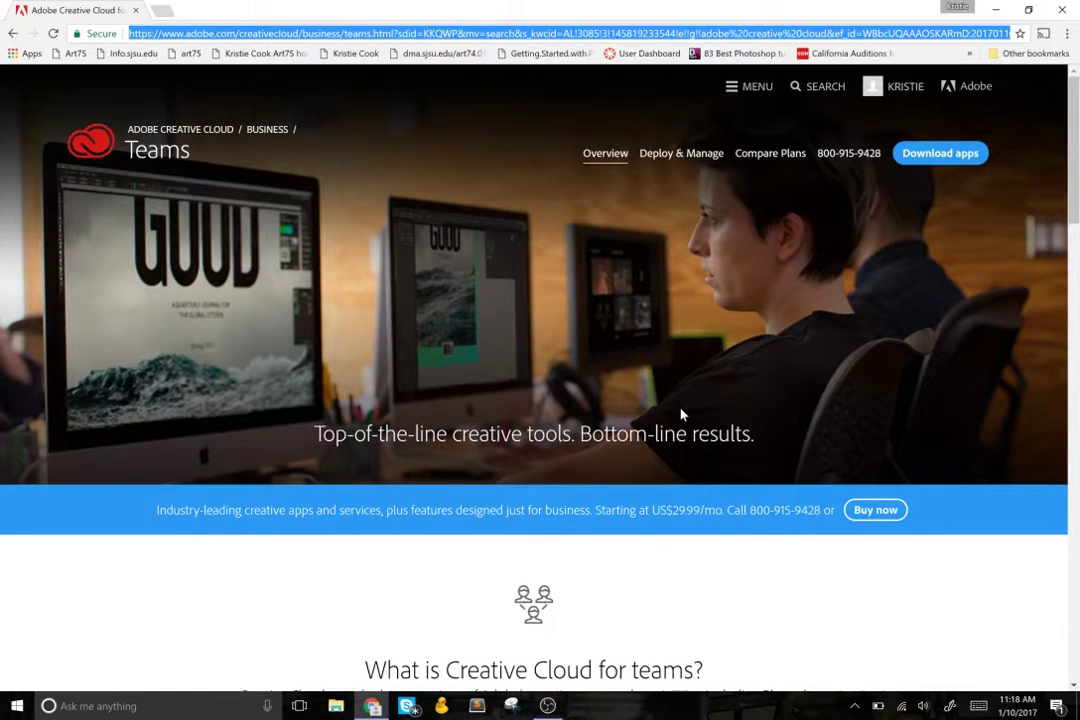
Go to sjsu.edu and search 'adobe' to reach the Software Downloads page.
{"action": "type", "text": "sjsu"}
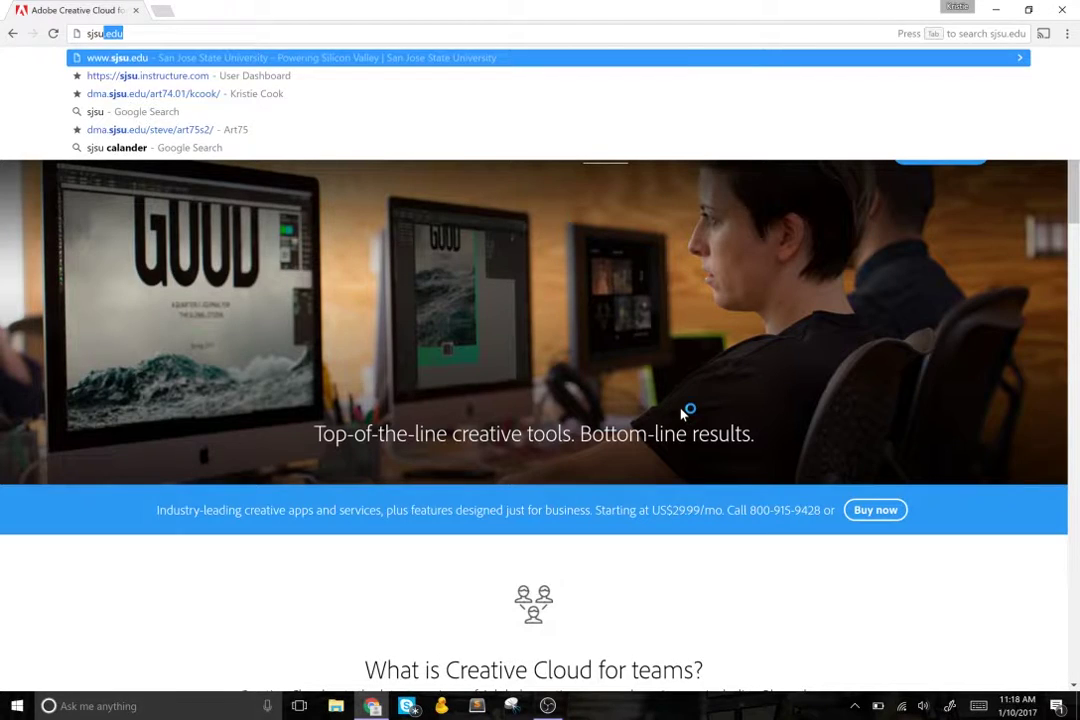
{"action": "key", "text": "Return"}
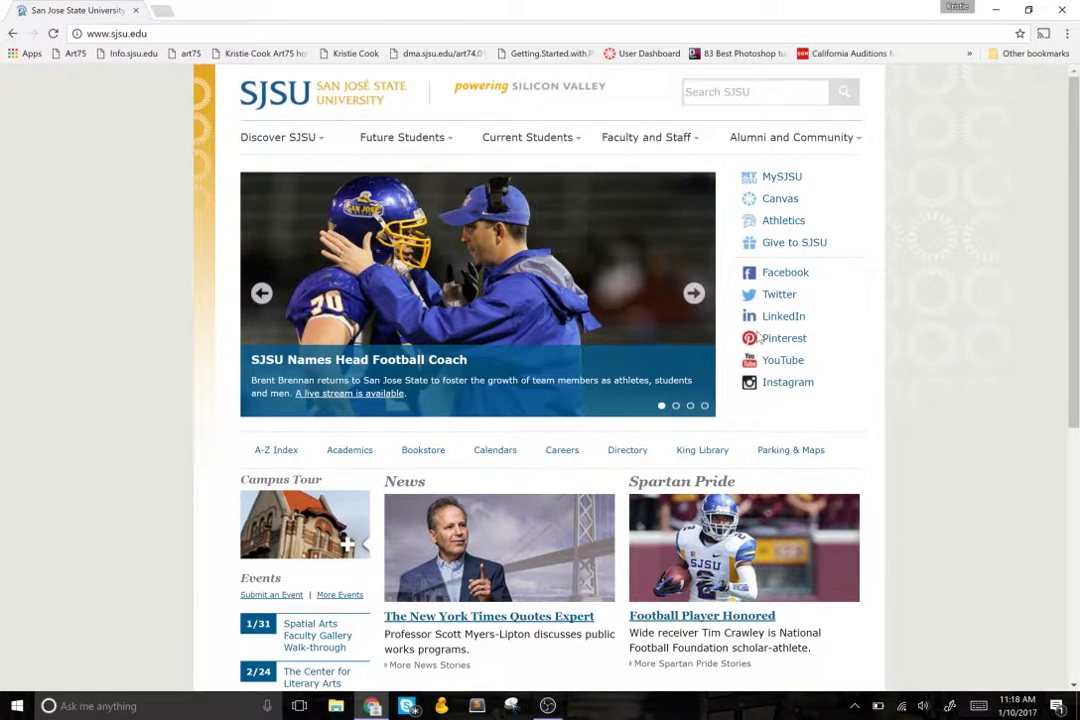
{"action": "left_click", "coordinate": [735, 92]}
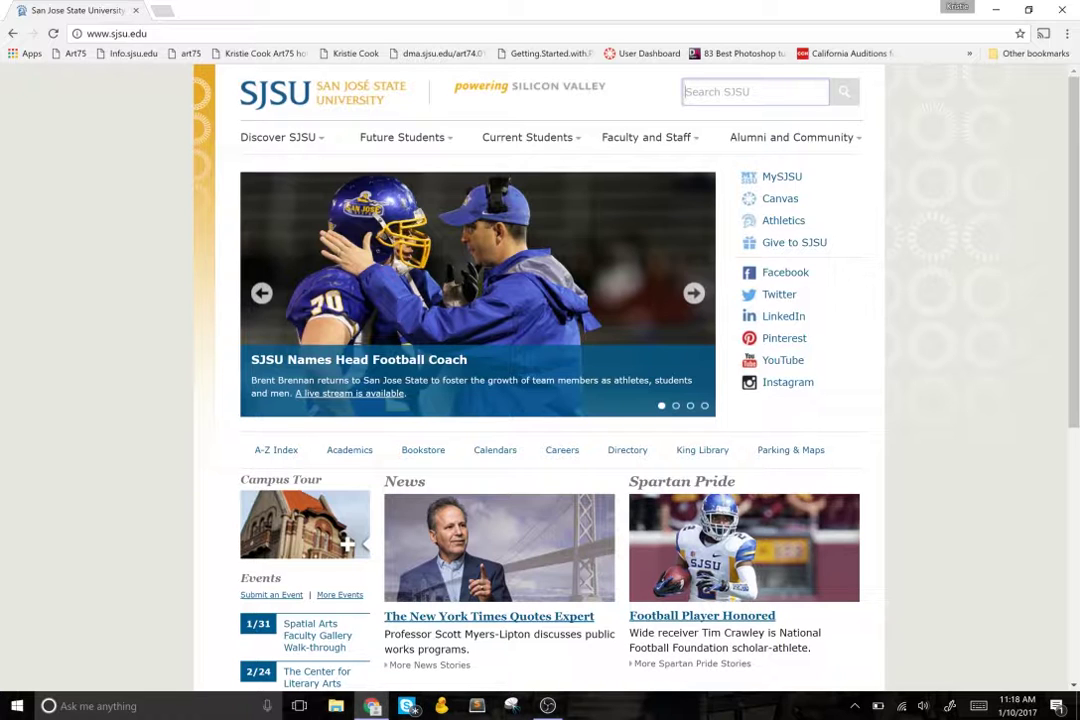
{"action": "type", "text": "adobe"}
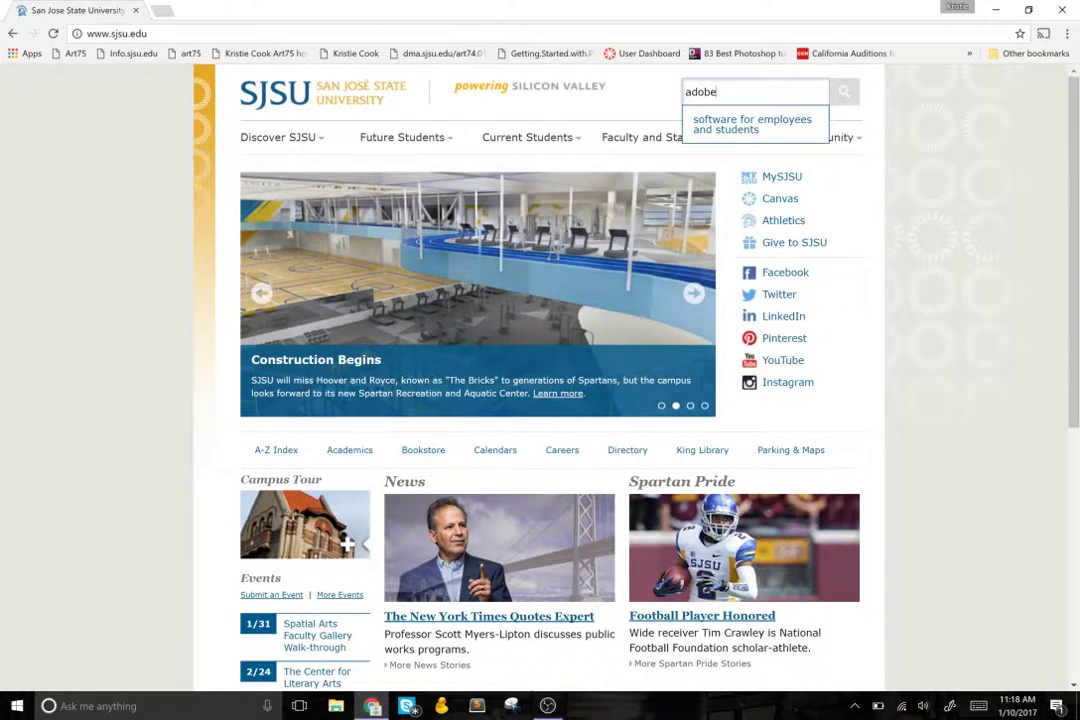
{"action": "left_click", "coordinate": [742, 134]}
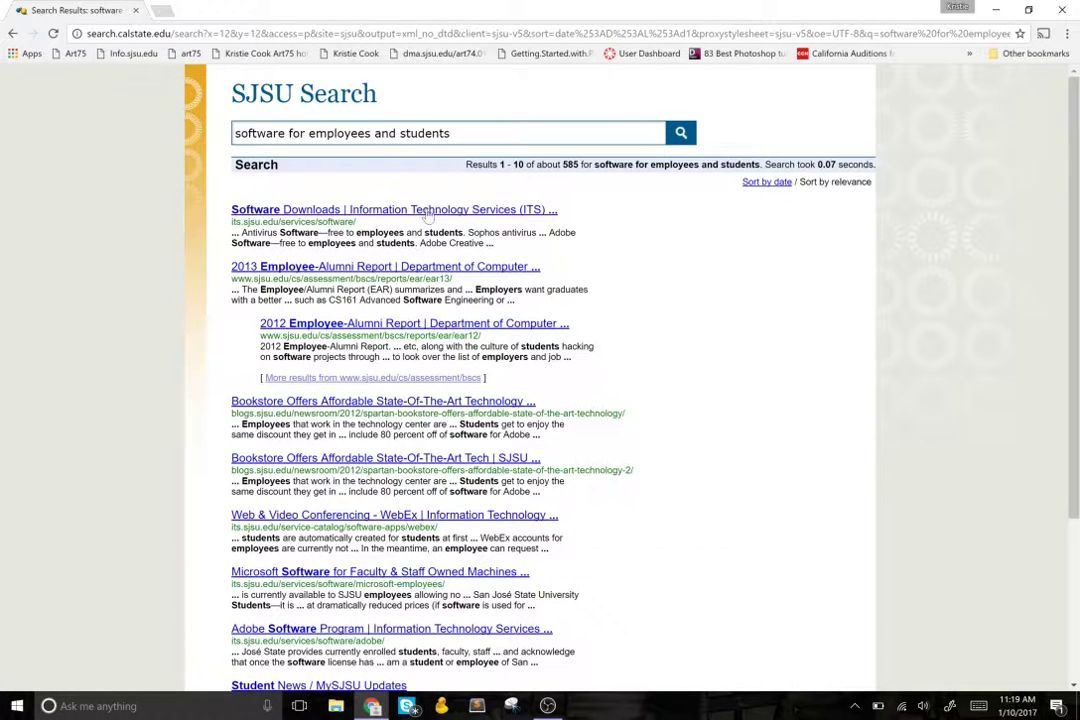
{"action": "left_click", "coordinate": [430, 210]}
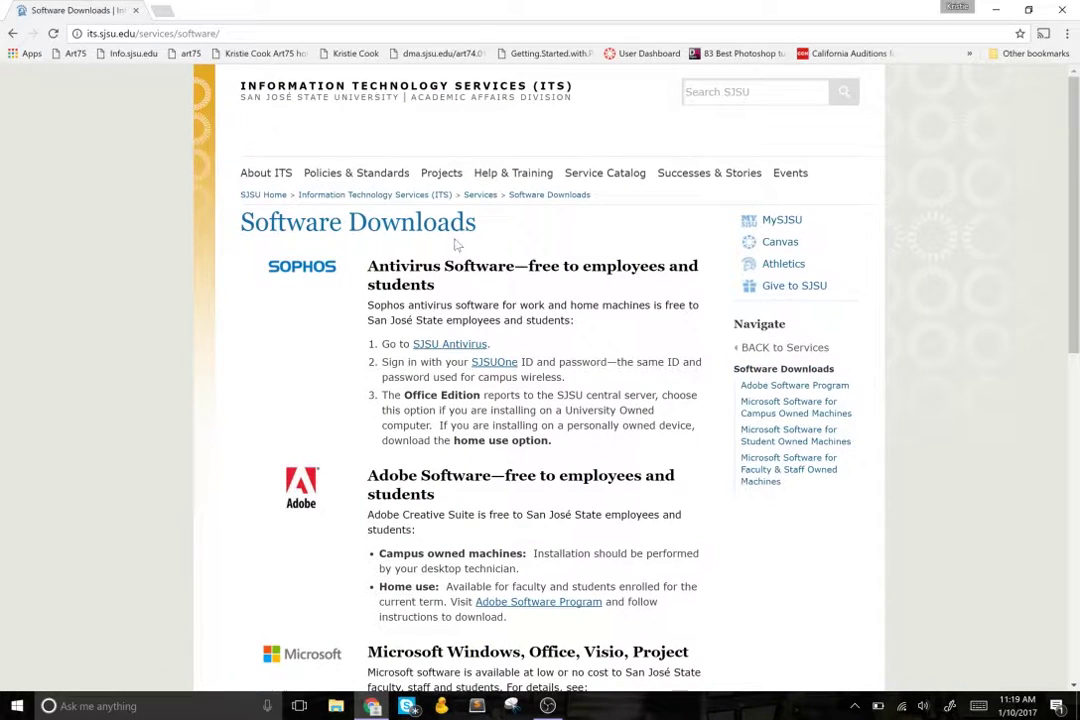
Read the Adobe Software Program download instructions page, then close Chrome.
{"action": "scroll", "coordinate": [456, 244], "scroll_direction": "down", "scroll_amount": 5}
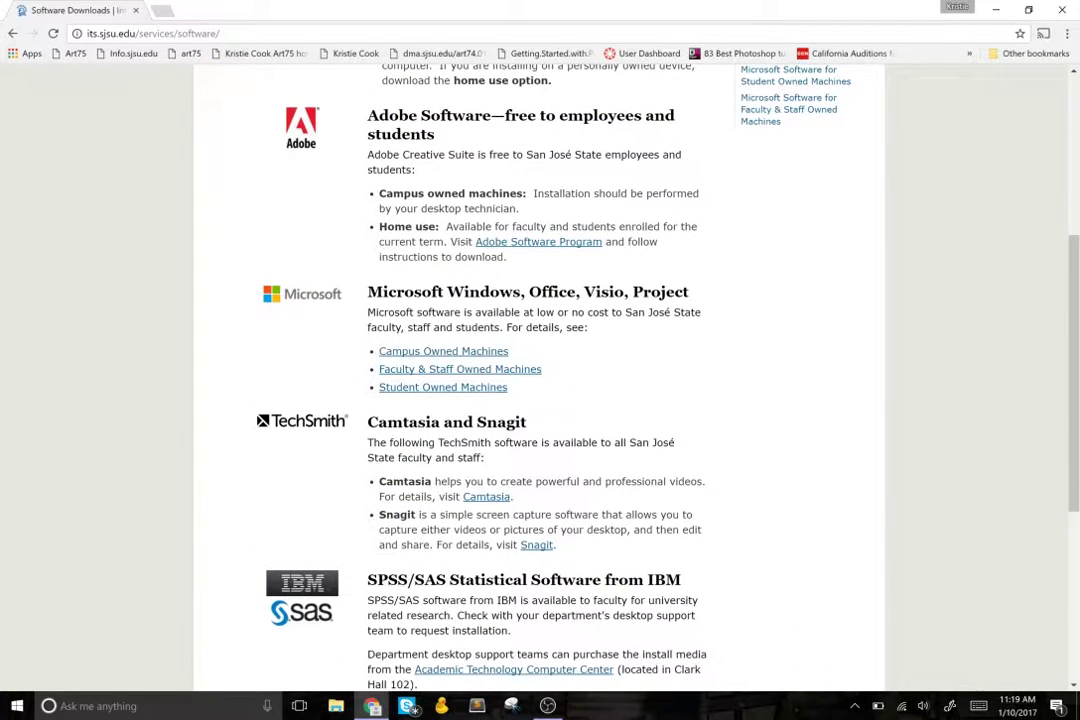
{"action": "left_click", "coordinate": [577, 246]}
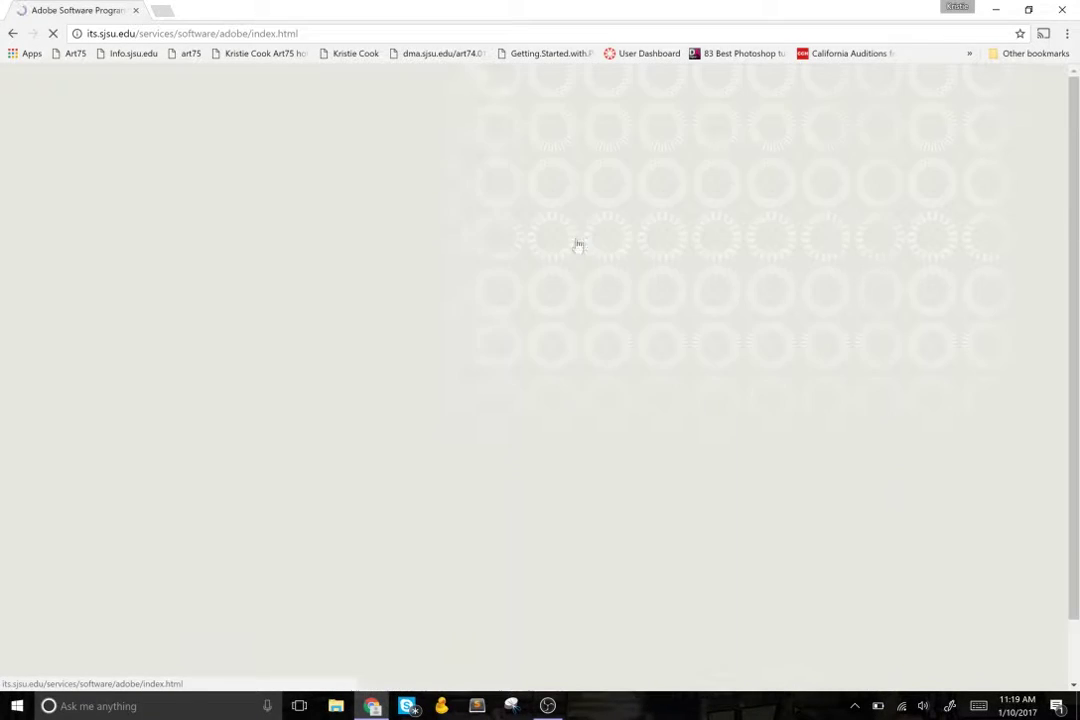
{"action": "scroll", "coordinate": [359, 292], "scroll_direction": "down", "scroll_amount": 3}
{"action": "scroll", "coordinate": [362, 270], "scroll_direction": "down", "scroll_amount": 1}
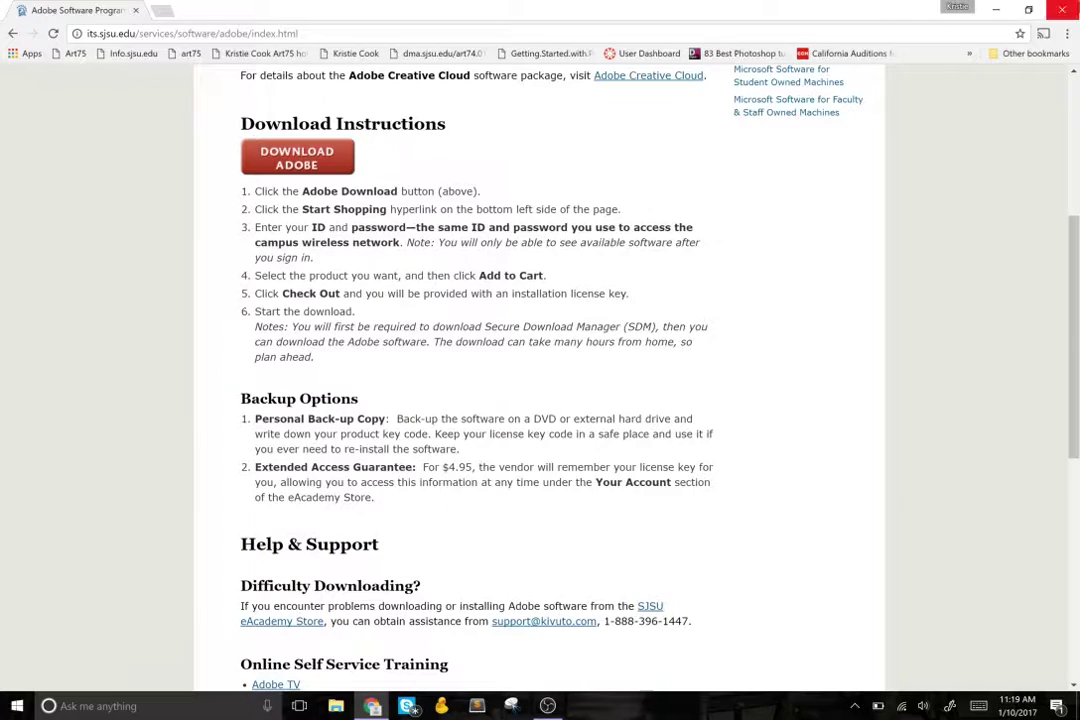
{"action": "left_click", "coordinate": [1068, 8]}
{"action": "left_click", "coordinate": [130, 708]}
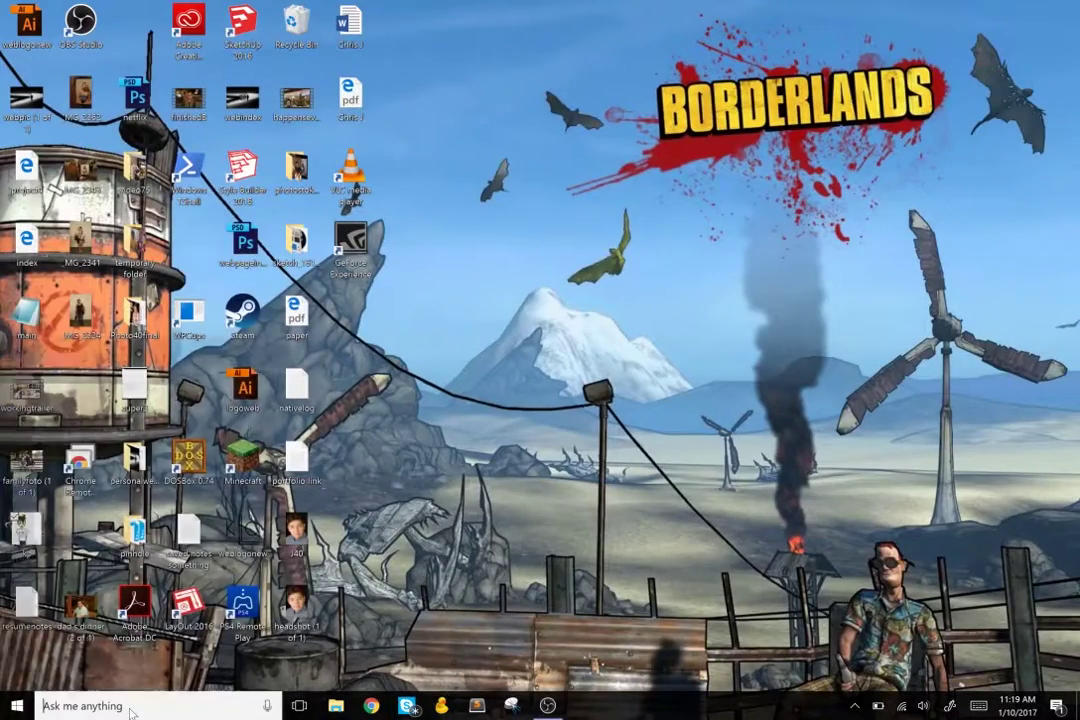
Search 'crea' to start Creative Cloud and open Premiere Pro CC (2017) from its Apps list.
{"action": "type", "text": "crea"}
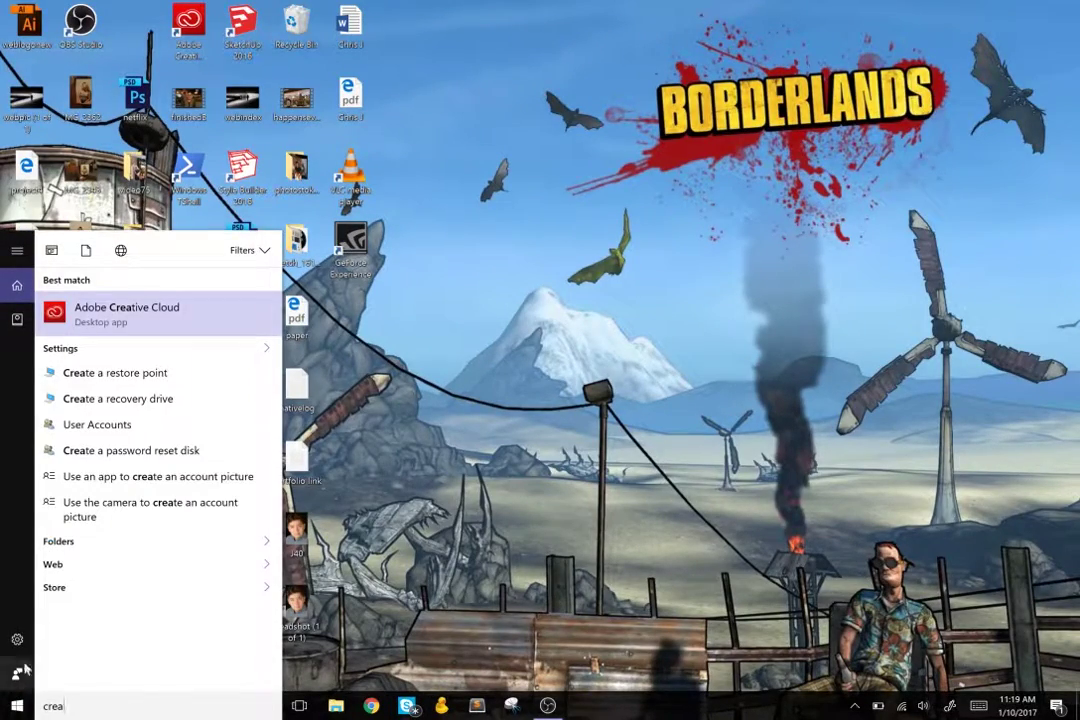
{"action": "left_click", "coordinate": [176, 318]}
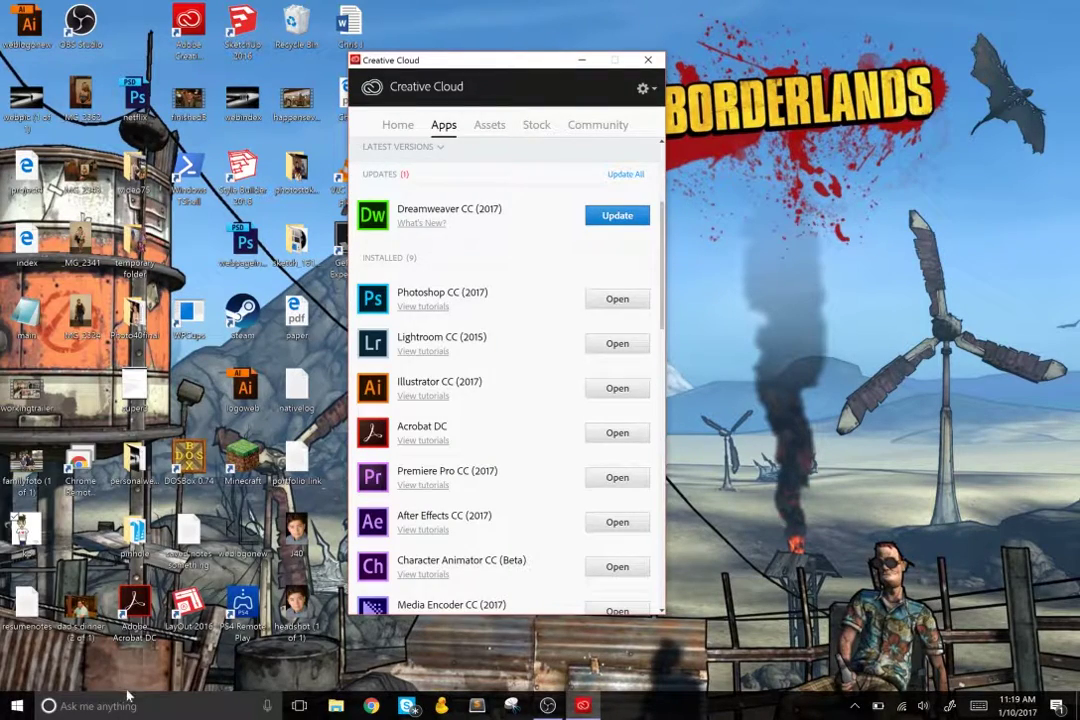
{"action": "left_click_drag", "start_coordinate": [540, 62], "coordinate": [557, 40]}
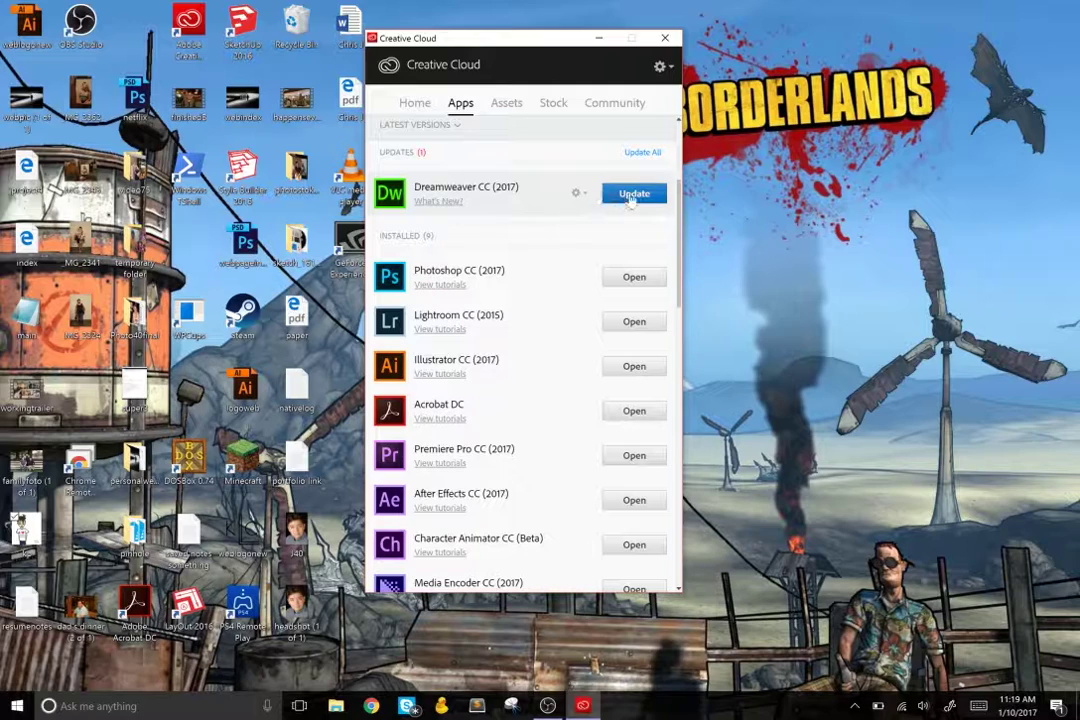
{"action": "left_click_drag", "start_coordinate": [678, 225], "coordinate": [700, 458]}
{"action": "scroll", "coordinate": [640, 250], "scroll_direction": "up", "scroll_amount": 5}
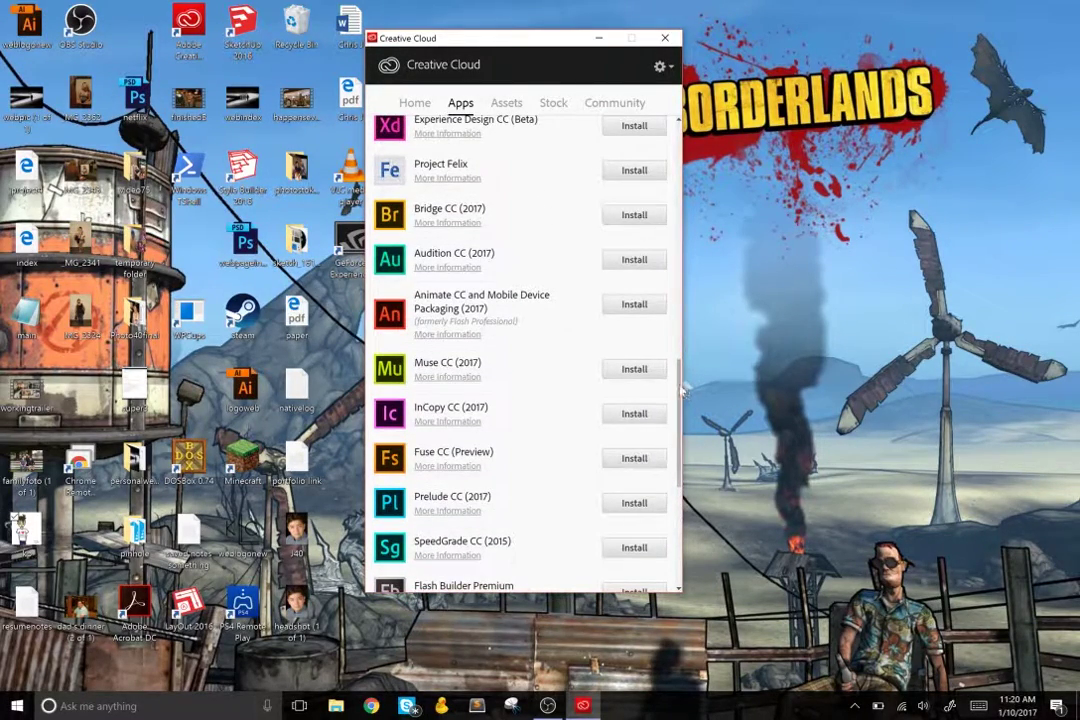
{"action": "left_click_drag", "start_coordinate": [680, 387], "coordinate": [665, 210]}
{"action": "scroll", "coordinate": [665, 210], "scroll_direction": "down", "scroll_amount": 2}
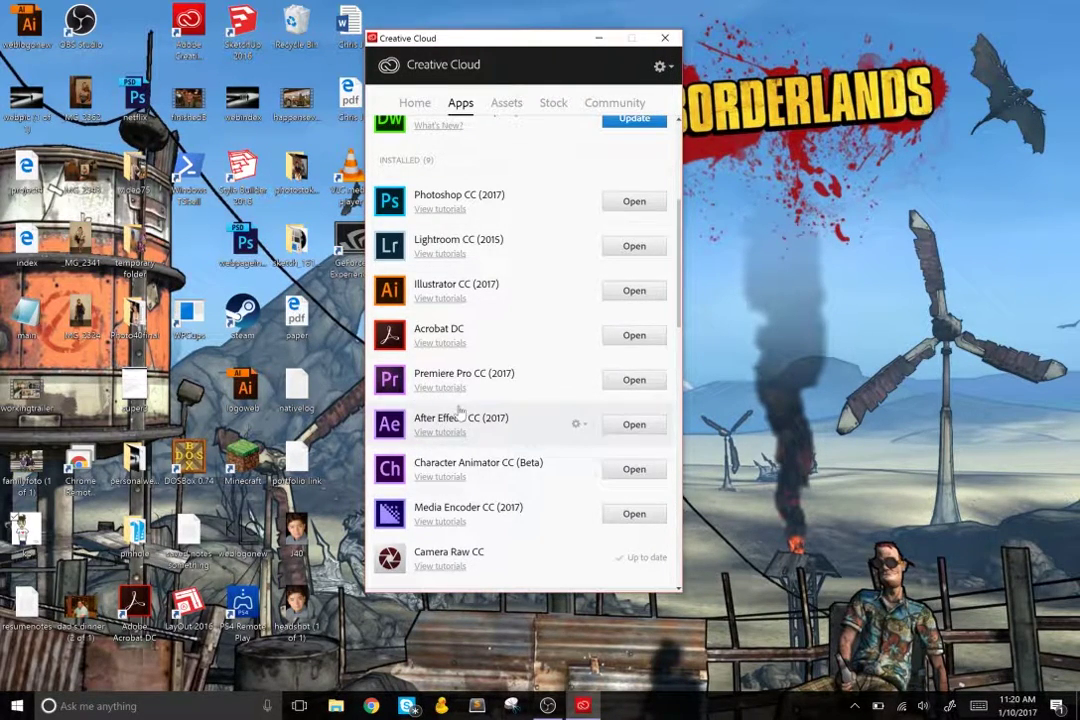
{"action": "left_click", "coordinate": [628, 385]}
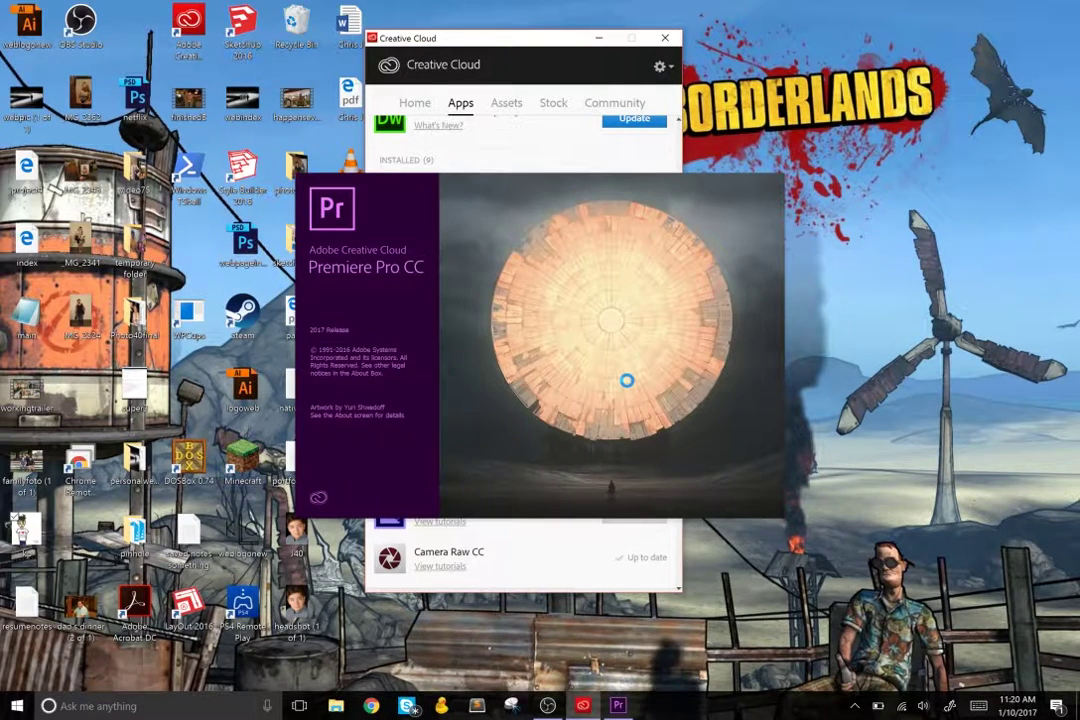
Close Creative Cloud while Premiere's Start screen loads, then bring up File Explorer.
{"action": "left_click", "coordinate": [665, 38]}
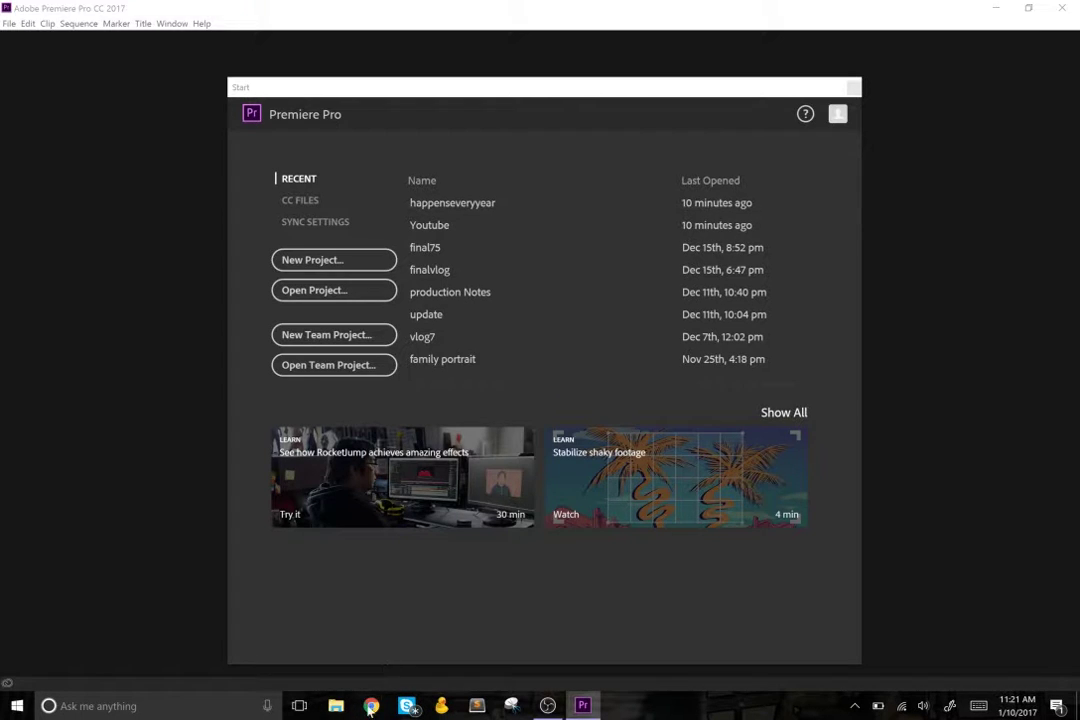
{"action": "left_click", "coordinate": [336, 706]}
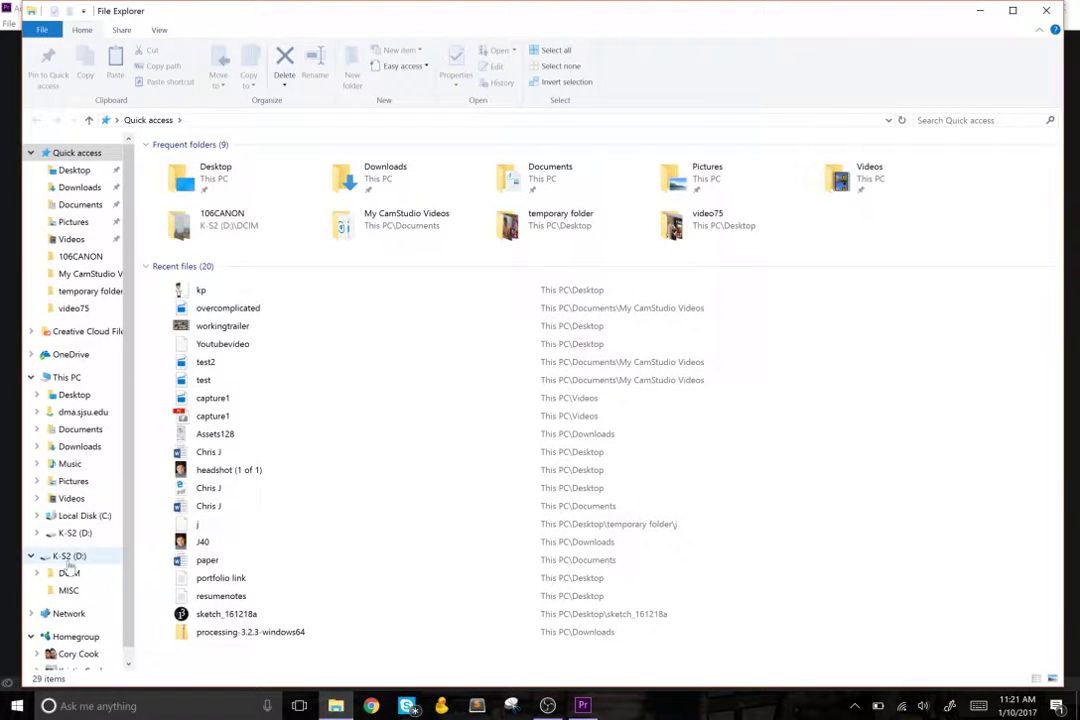
Browse the K-S2 (D:) card to its DCIM\106CANON camera folder.
{"action": "left_click", "coordinate": [68, 558]}
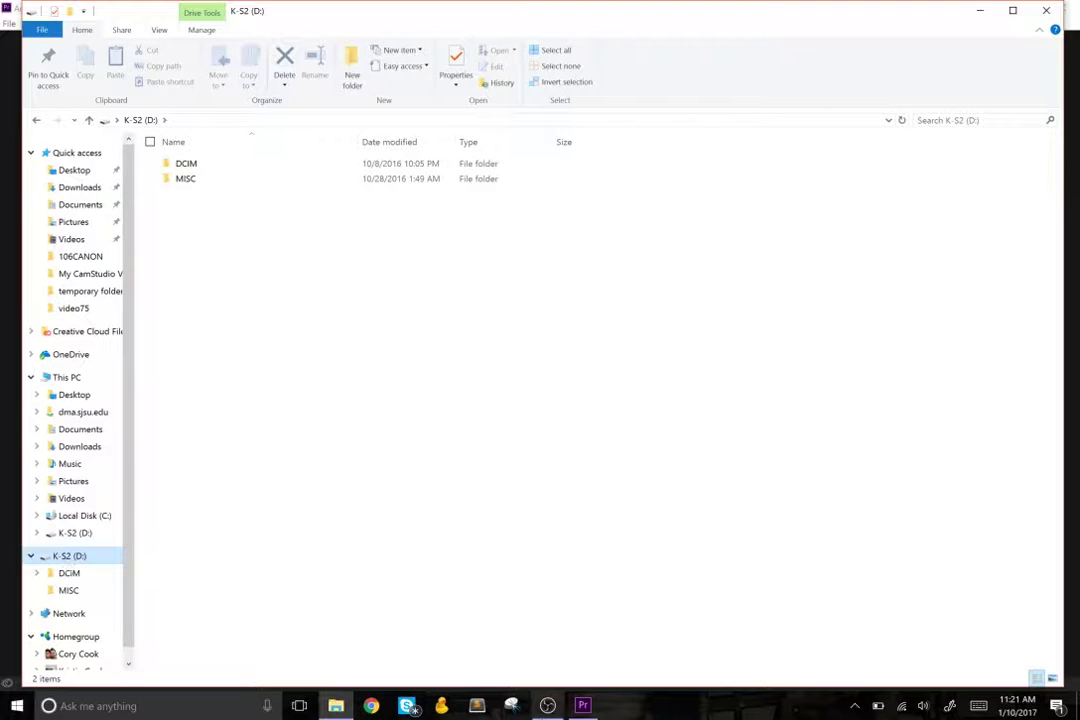
{"action": "mouse_move", "coordinate": [337, 706]}
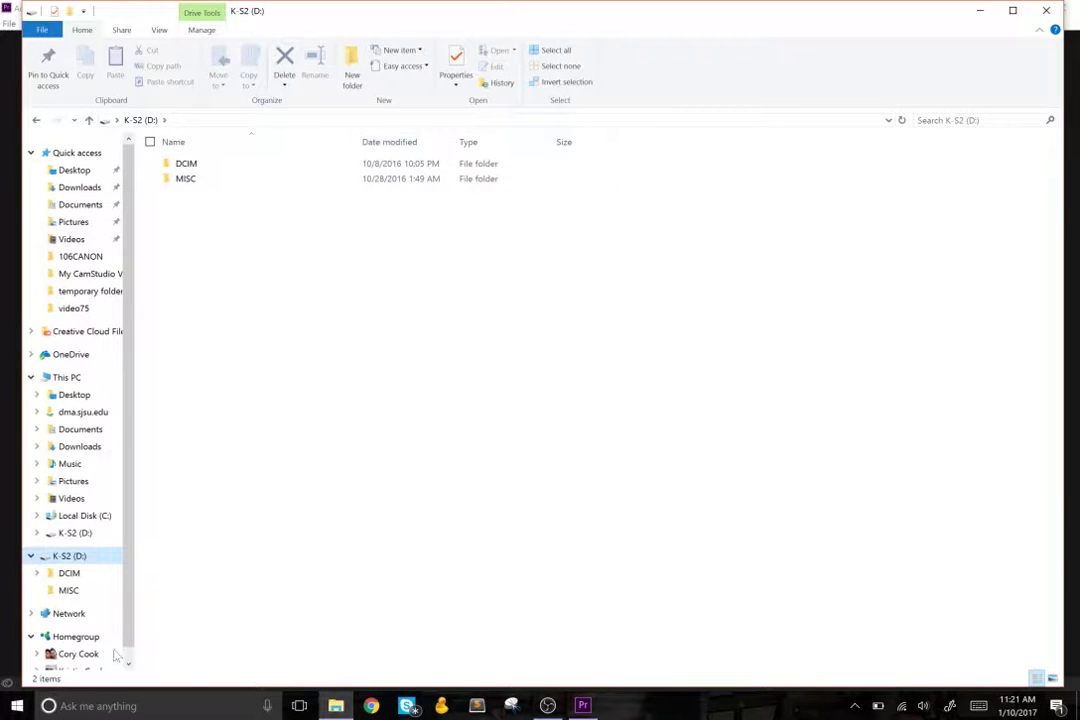
{"action": "double_click", "coordinate": [190, 164]}
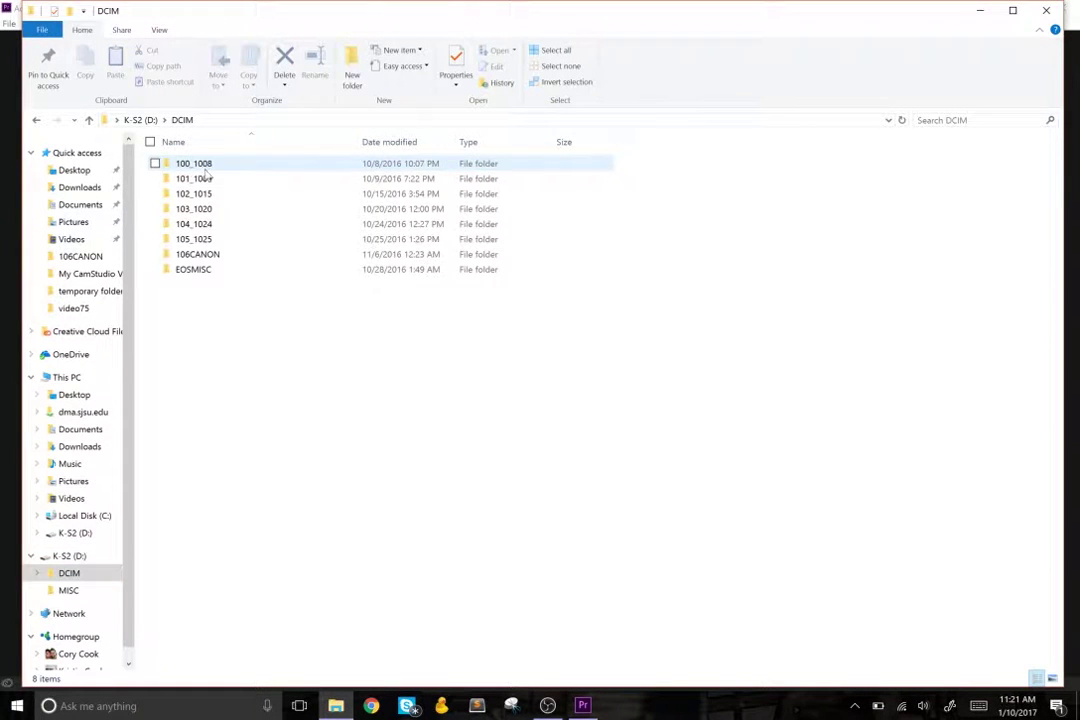
{"action": "double_click", "coordinate": [212, 272]}
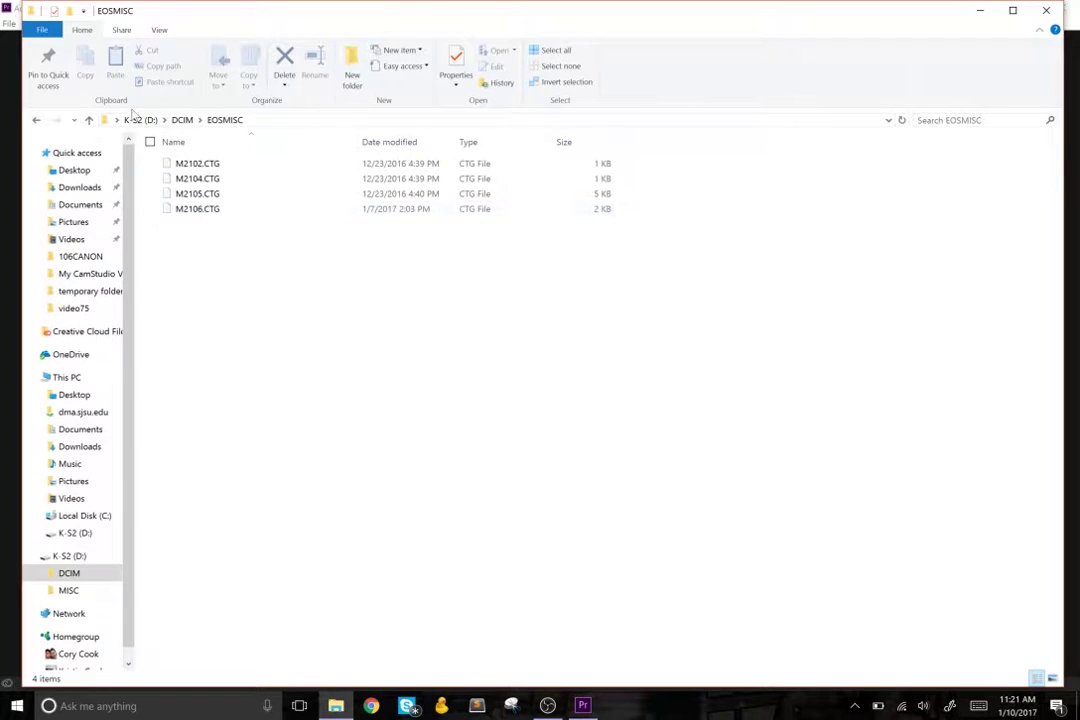
{"action": "left_click", "coordinate": [36, 119]}
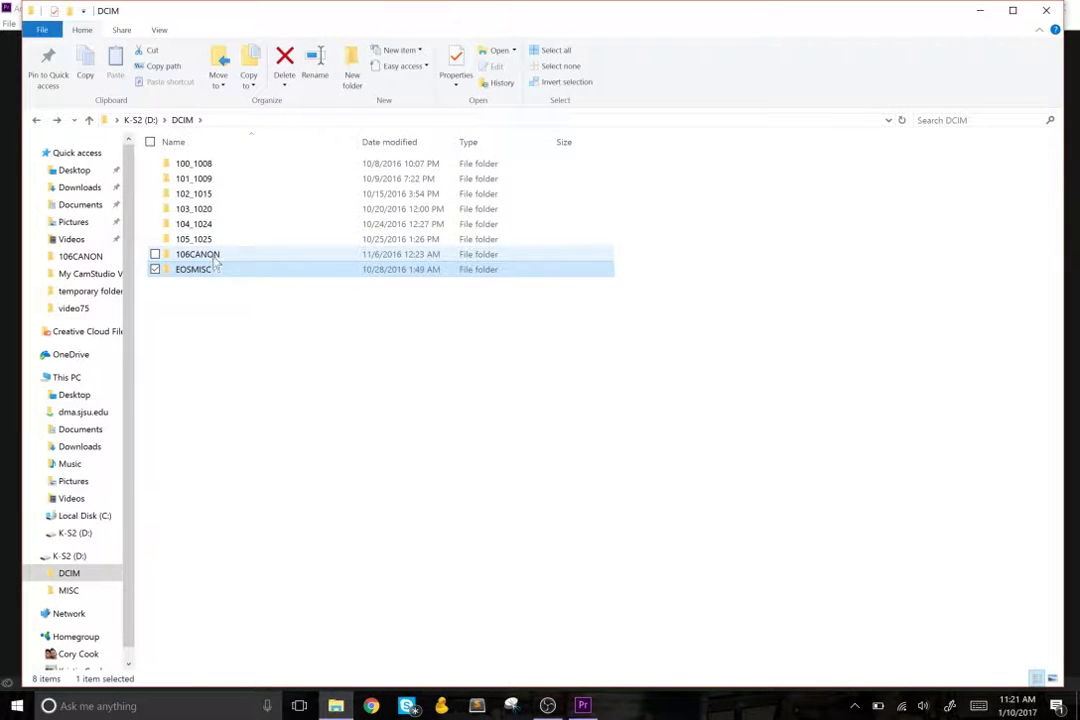
{"action": "double_click", "coordinate": [197, 254]}
{"action": "scroll", "coordinate": [443, 339], "scroll_direction": "down", "scroll_amount": 5}
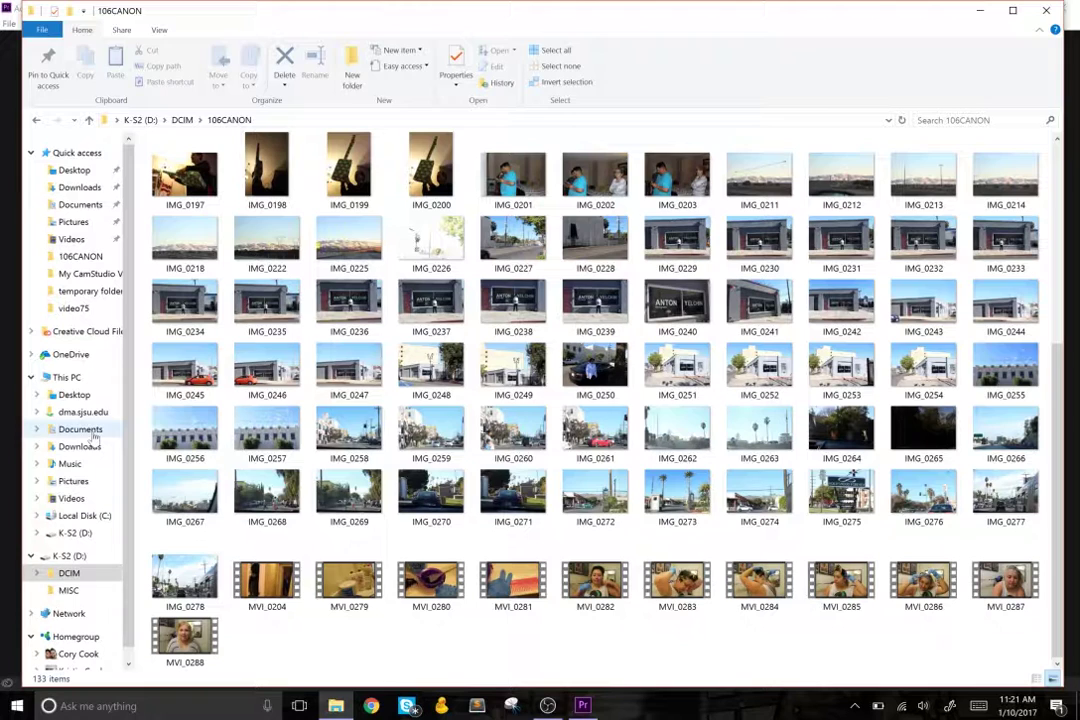
Select the video clips from MVI_0204 through MVI_0287.
{"action": "left_click", "coordinate": [231, 592]}
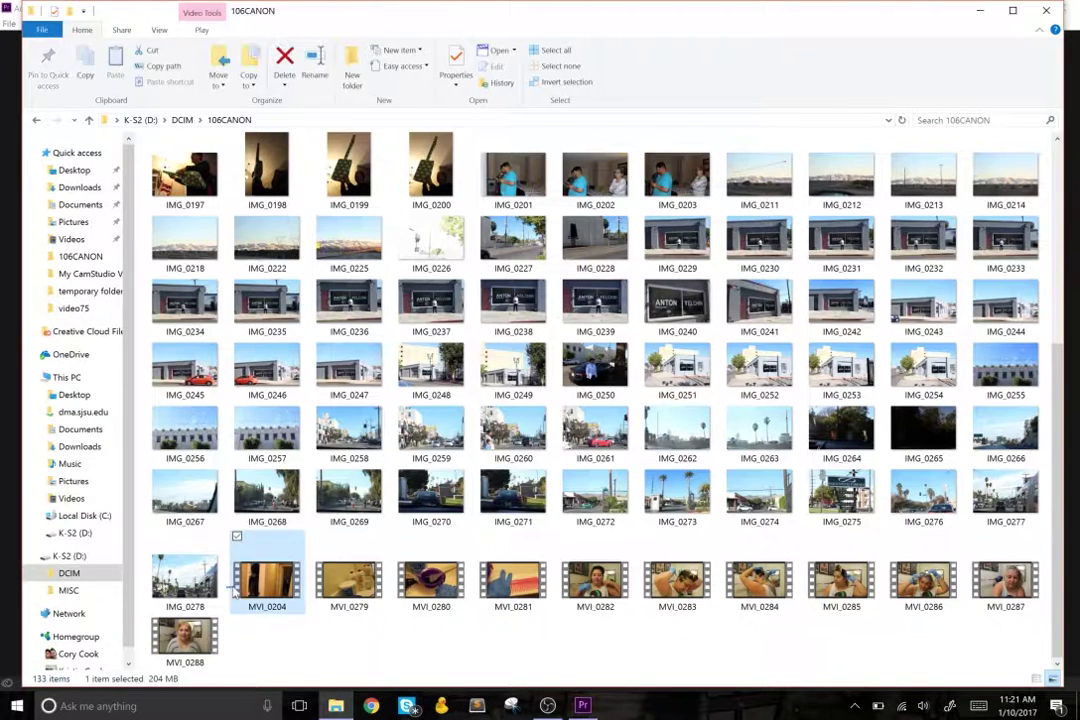
{"action": "left_click", "coordinate": [378, 569], "text": "ctrl"}
{"action": "left_click_drag", "start_coordinate": [378, 569], "coordinate": [1040, 572]}
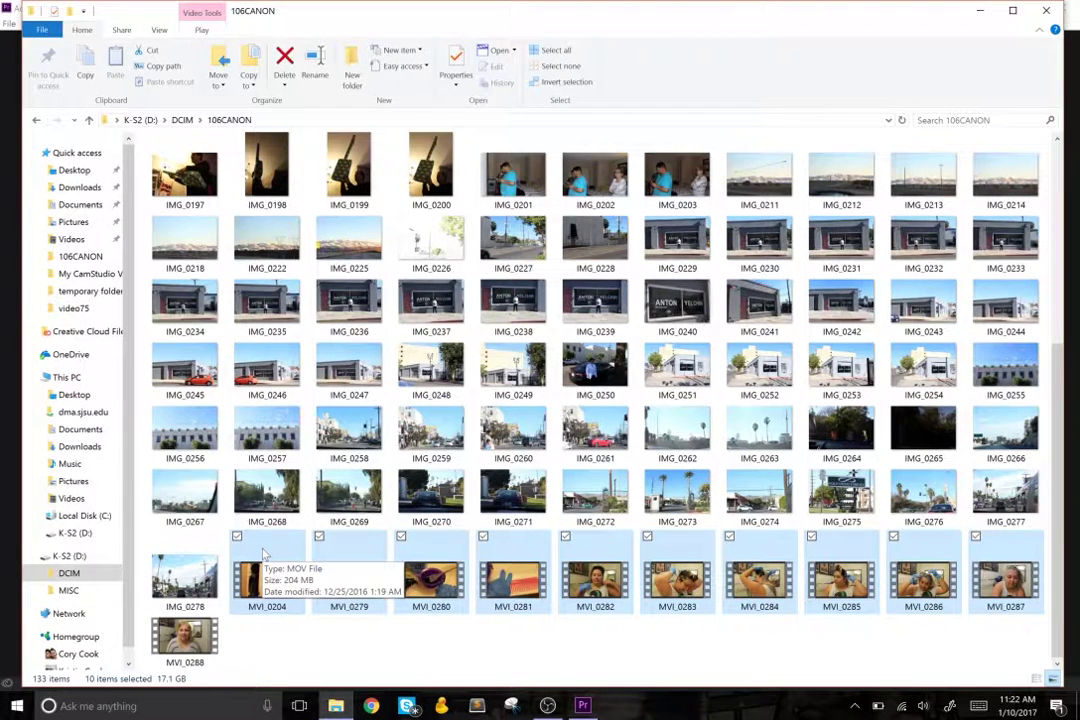
{"action": "left_click_drag", "start_coordinate": [265, 553], "coordinate": [245, 495]}
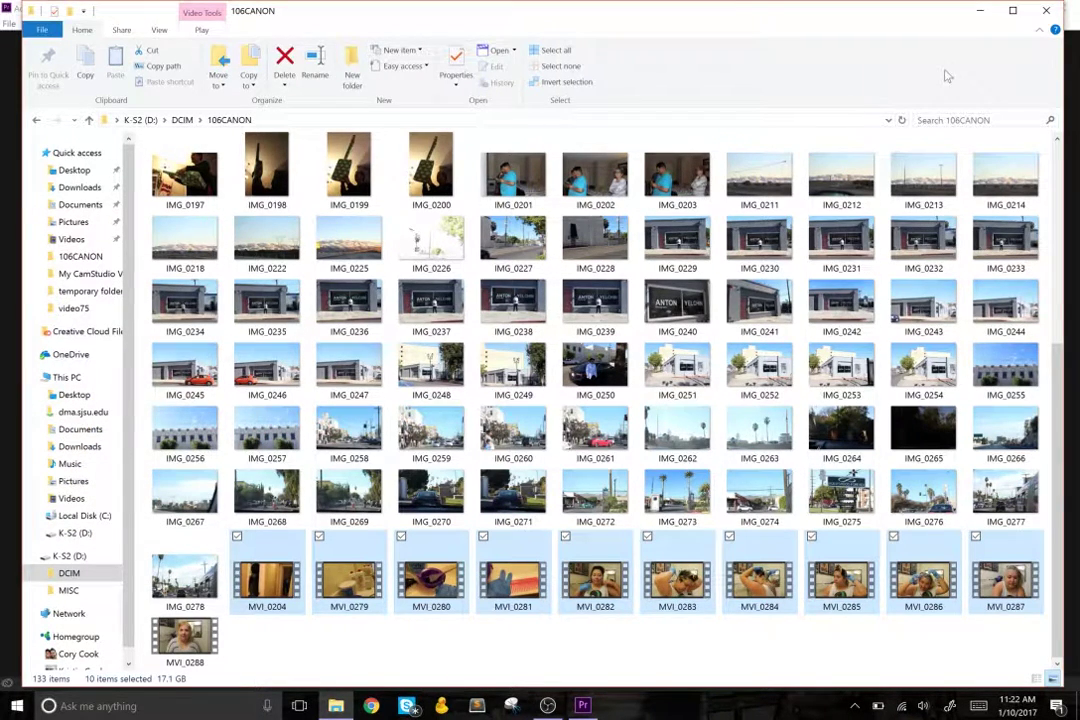
Close File Explorer and start a new project from Premiere's Start screen.
{"action": "left_click", "coordinate": [1049, 12]}
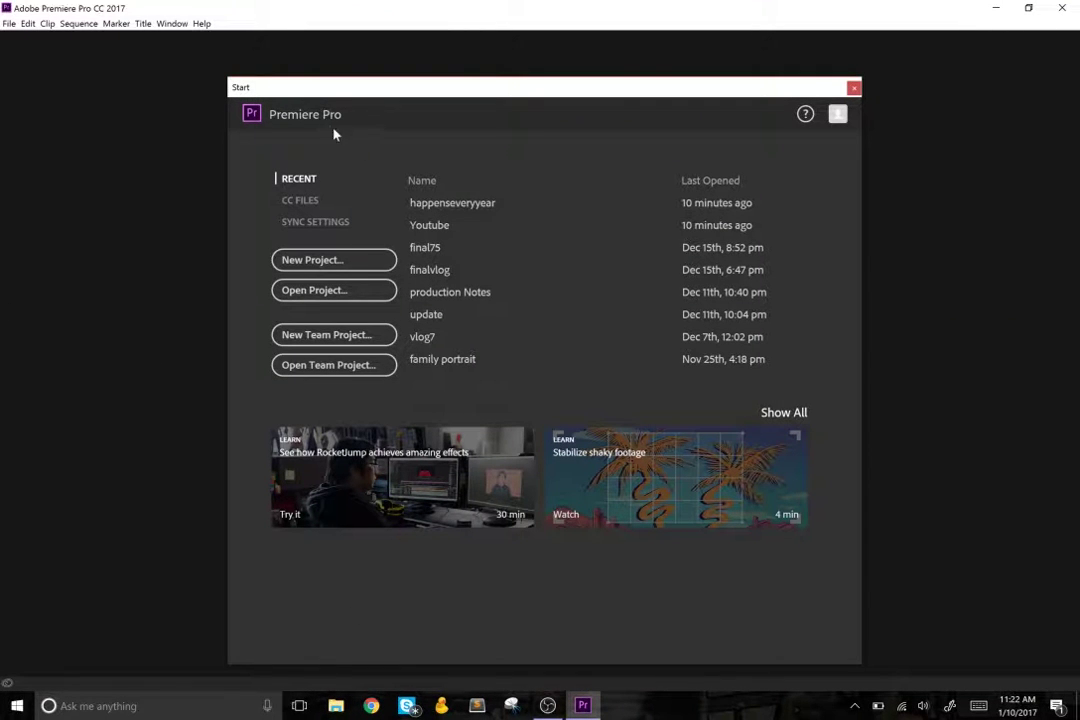
{"action": "left_click", "coordinate": [347, 268]}
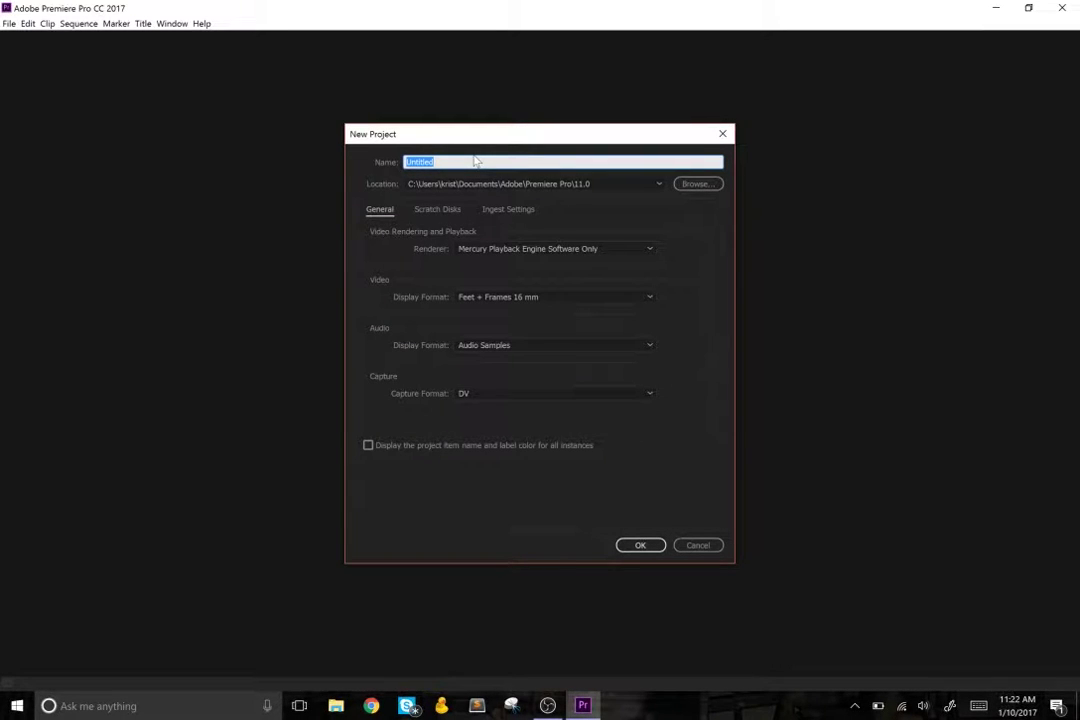
Name the new project 'youtube' and confirm overwriting the existing youtube project.
{"action": "type", "text": "youtube"}
{"action": "left_click", "coordinate": [652, 553]}
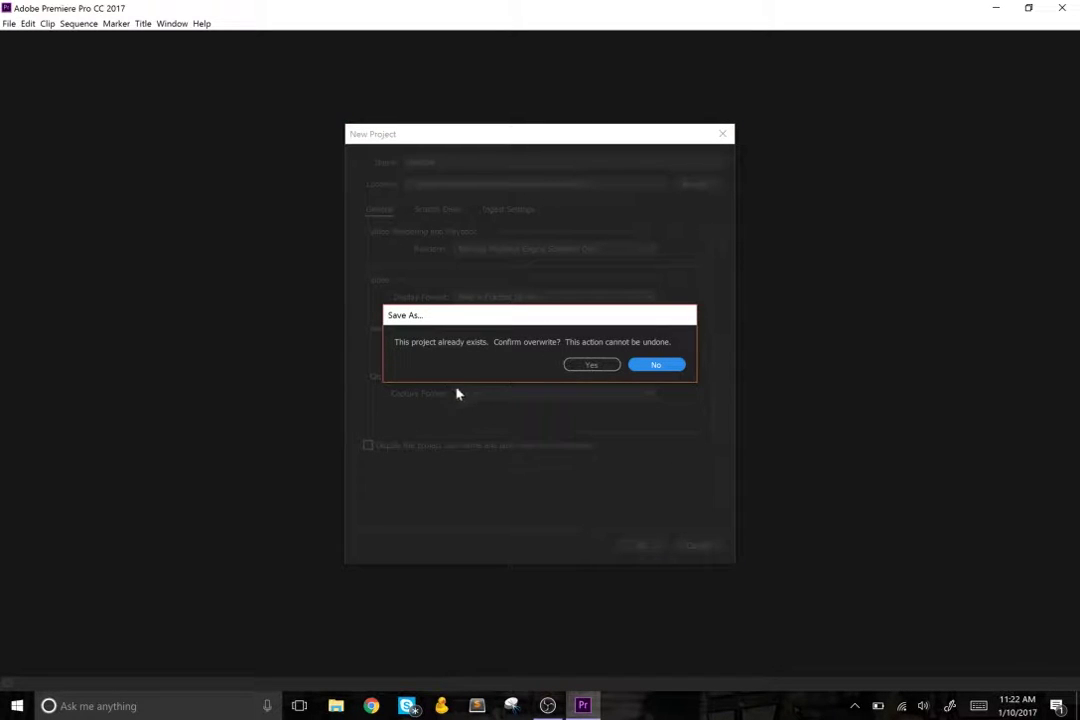
{"action": "left_click", "coordinate": [581, 366]}
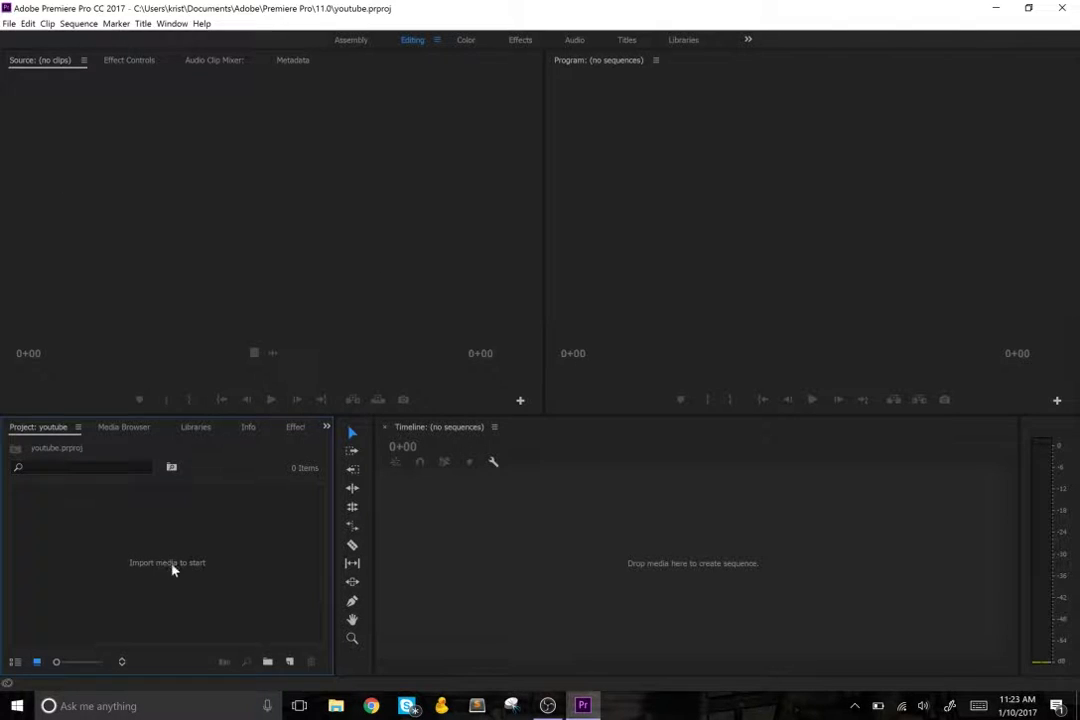
In the Import dialog, browse to the K-S2 (D:) > DCIM > 106CANON folder.
{"action": "left_click", "coordinate": [8, 24]}
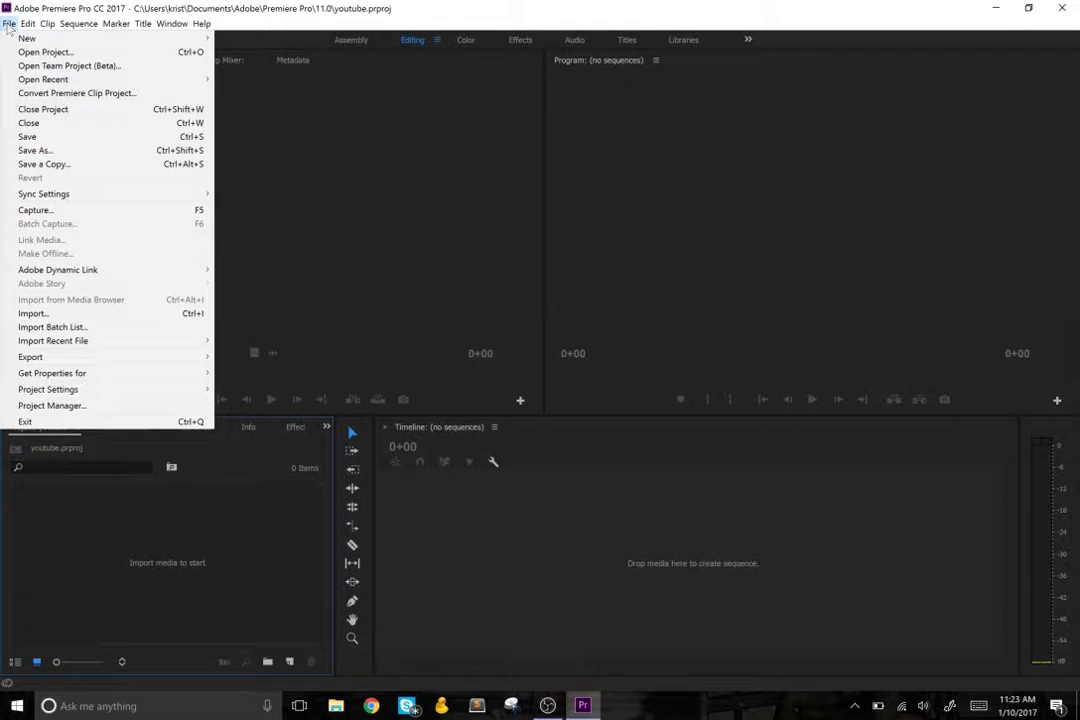
{"action": "left_click", "coordinate": [84, 316]}
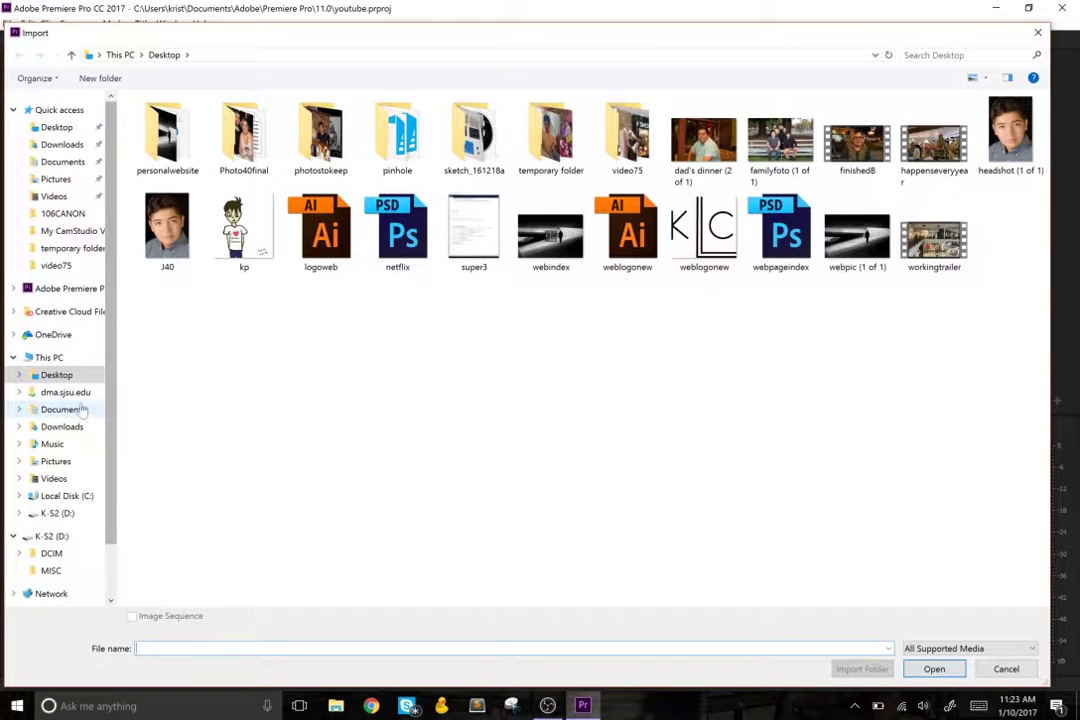
{"action": "left_click", "coordinate": [50, 536]}
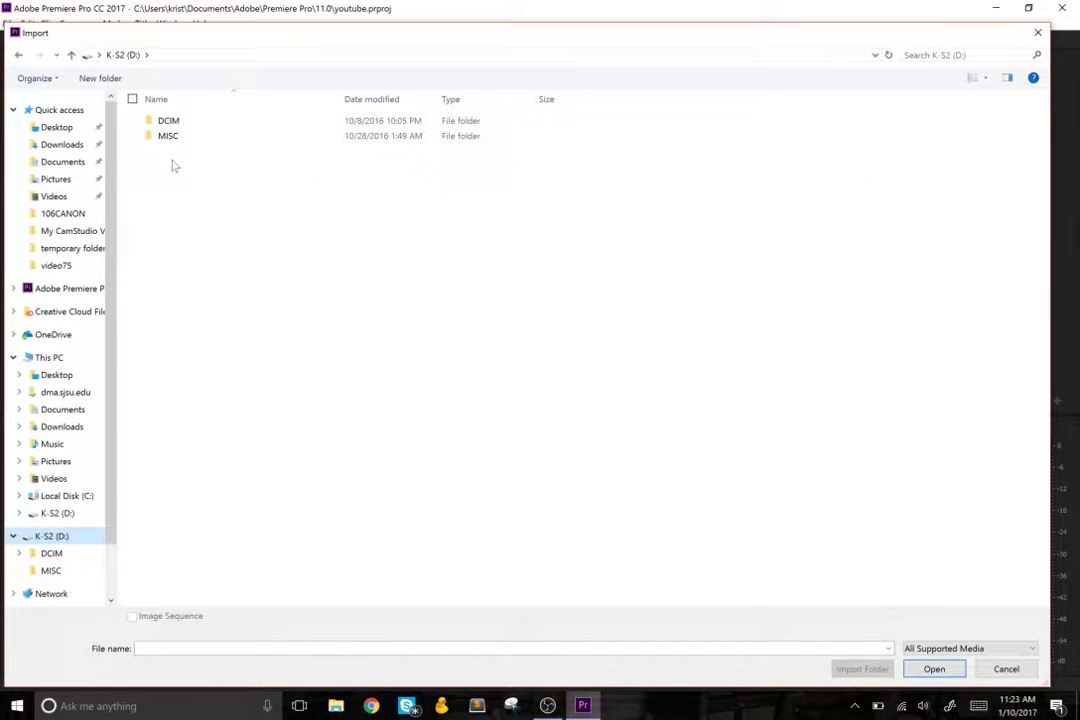
{"action": "double_click", "coordinate": [188, 122]}
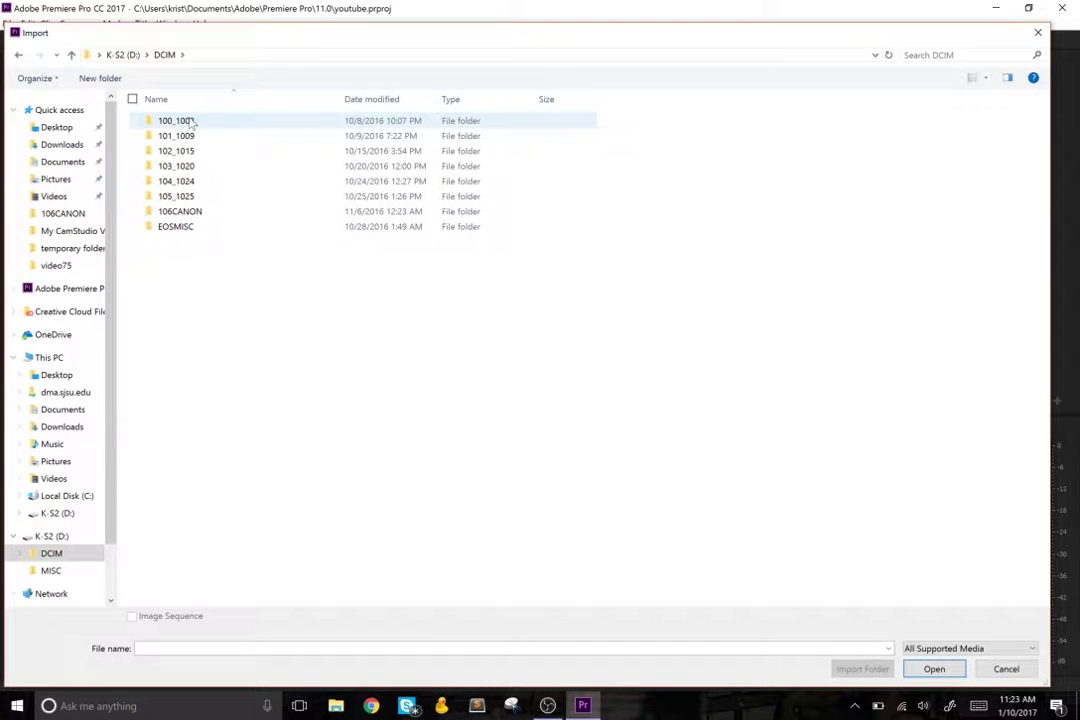
{"action": "double_click", "coordinate": [190, 213]}
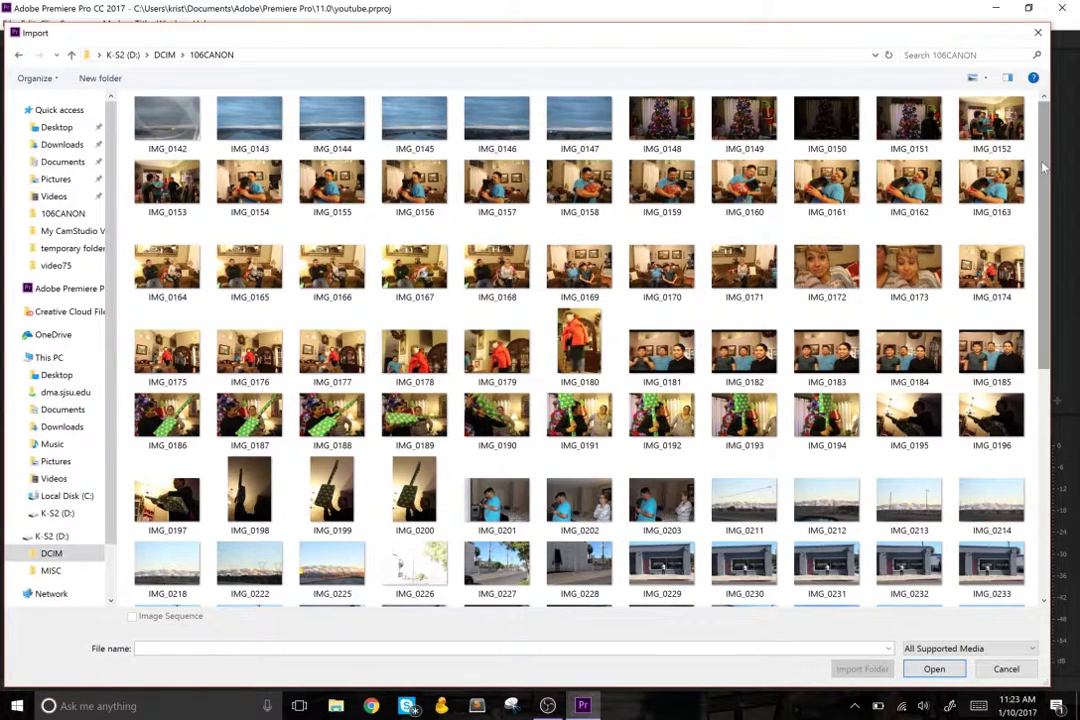
Select the clips MVI_0204 and MVI_0279–MVI_0288 and import them into the project.
{"action": "left_click_drag", "start_coordinate": [1043, 168], "coordinate": [1076, 425]}
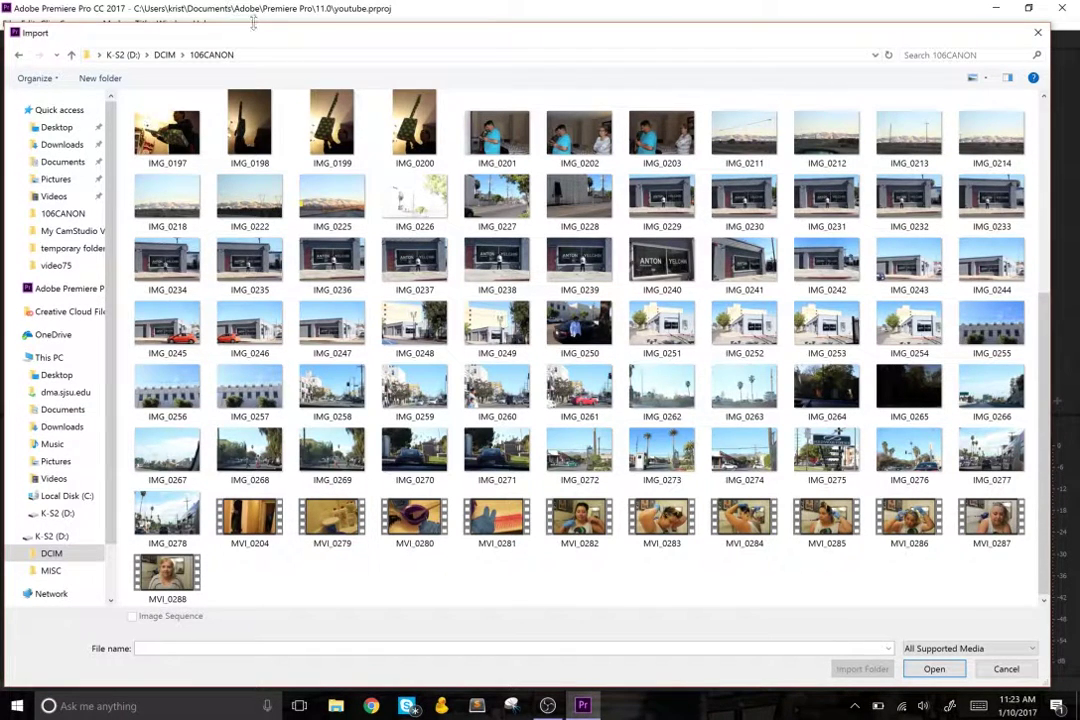
{"action": "left_click_drag", "start_coordinate": [217, 23], "coordinate": [217, 21]}
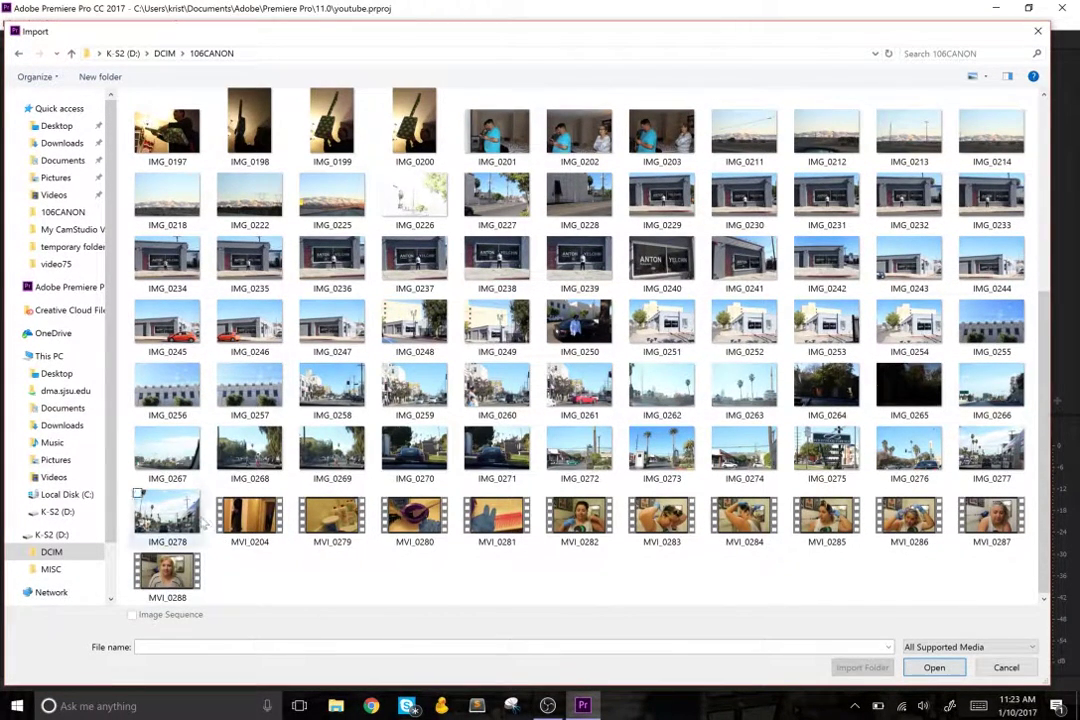
{"action": "left_click", "coordinate": [140, 566]}
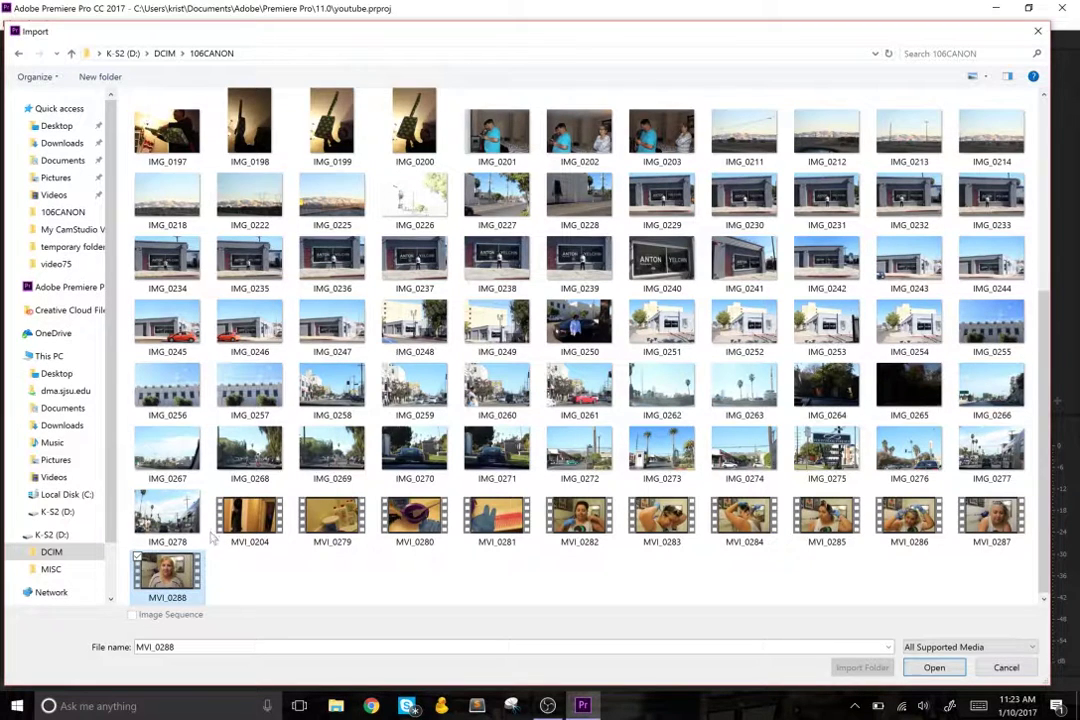
{"action": "left_click_drag", "start_coordinate": [213, 535], "coordinate": [997, 512]}
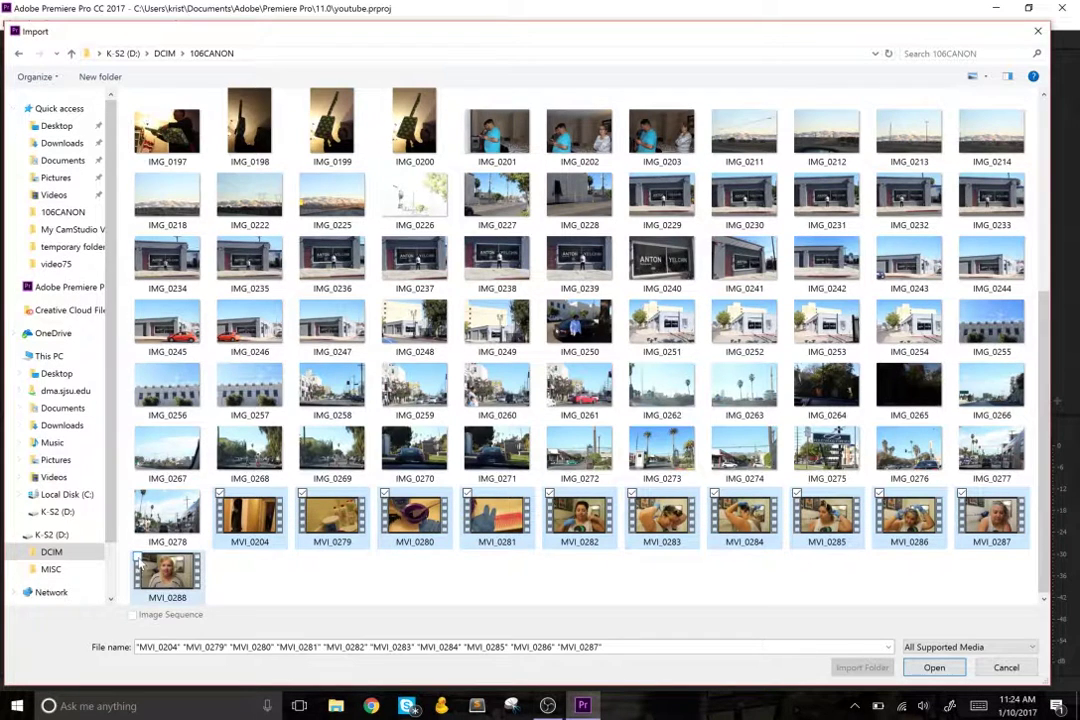
{"action": "left_click", "coordinate": [140, 566], "text": "ctrl"}
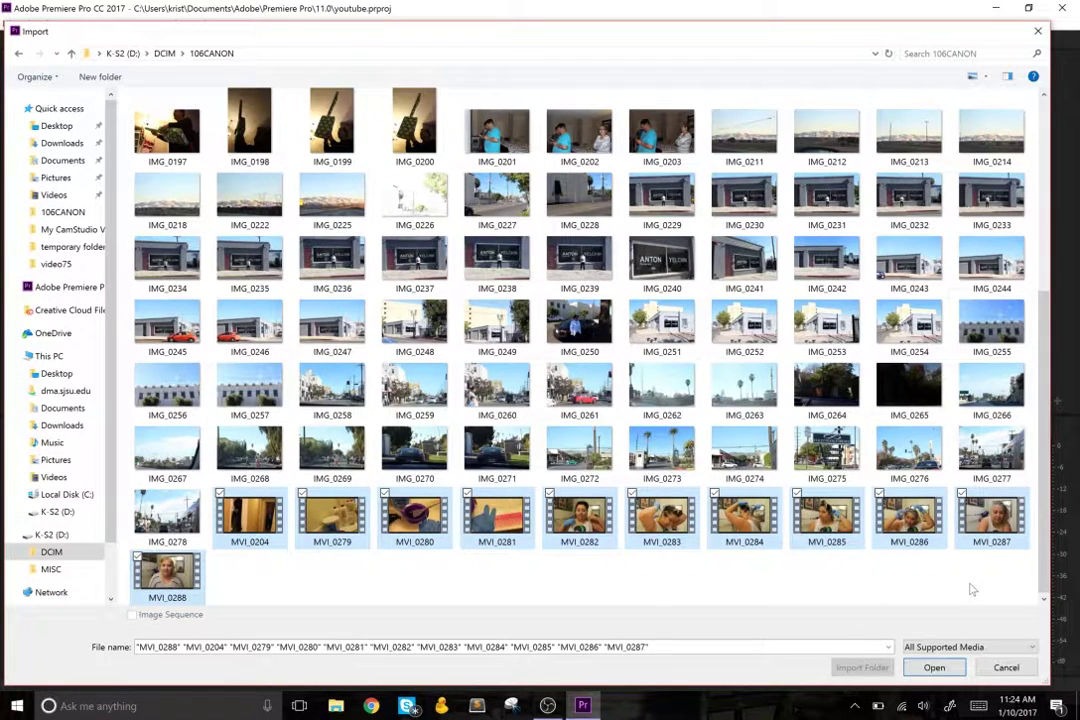
{"action": "left_click", "coordinate": [957, 675]}
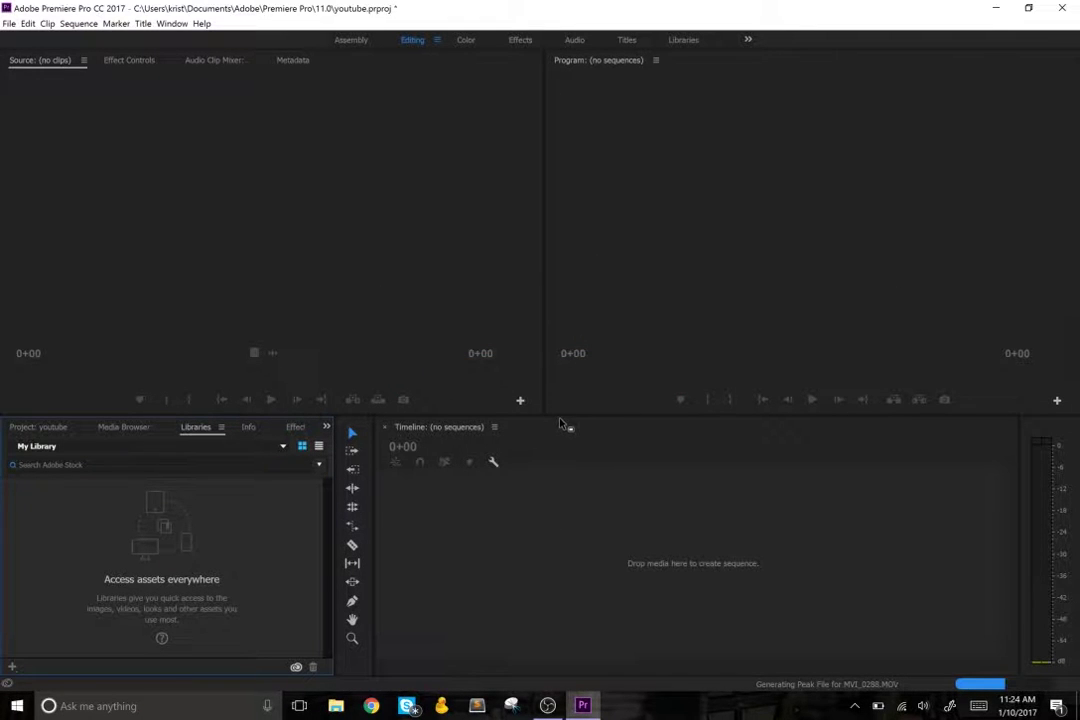
{"action": "left_click", "coordinate": [53, 429]}
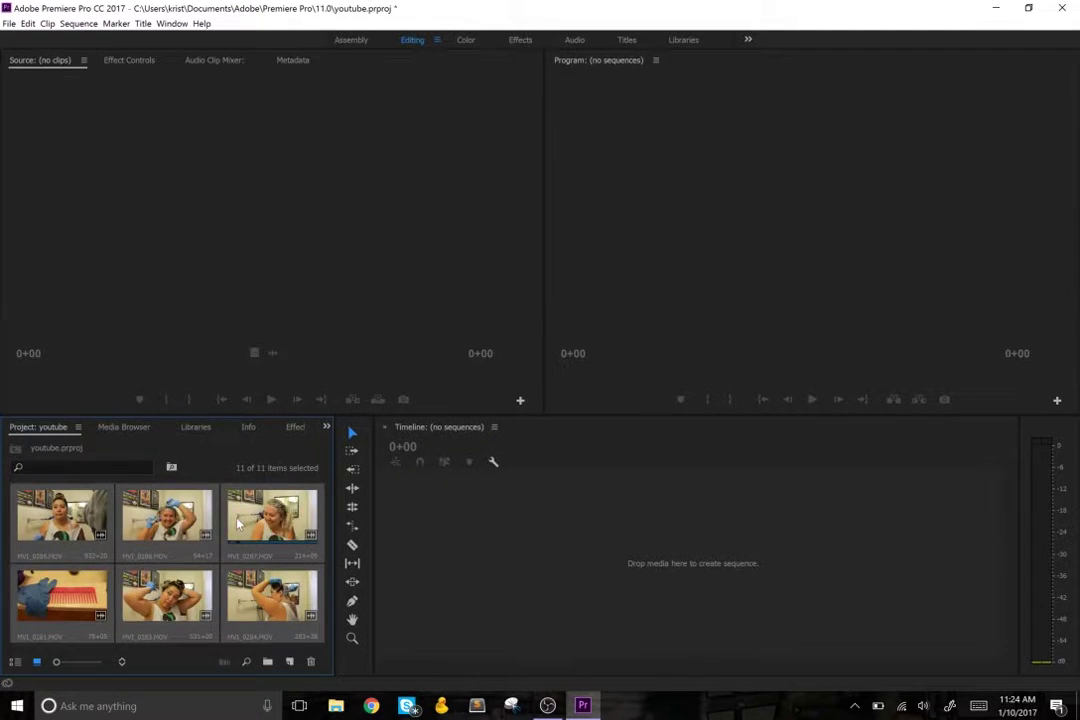
{"action": "scroll", "coordinate": [238, 522], "scroll_direction": "down", "scroll_amount": 3}
{"action": "scroll", "coordinate": [238, 522], "scroll_direction": "up", "scroll_amount": 2}
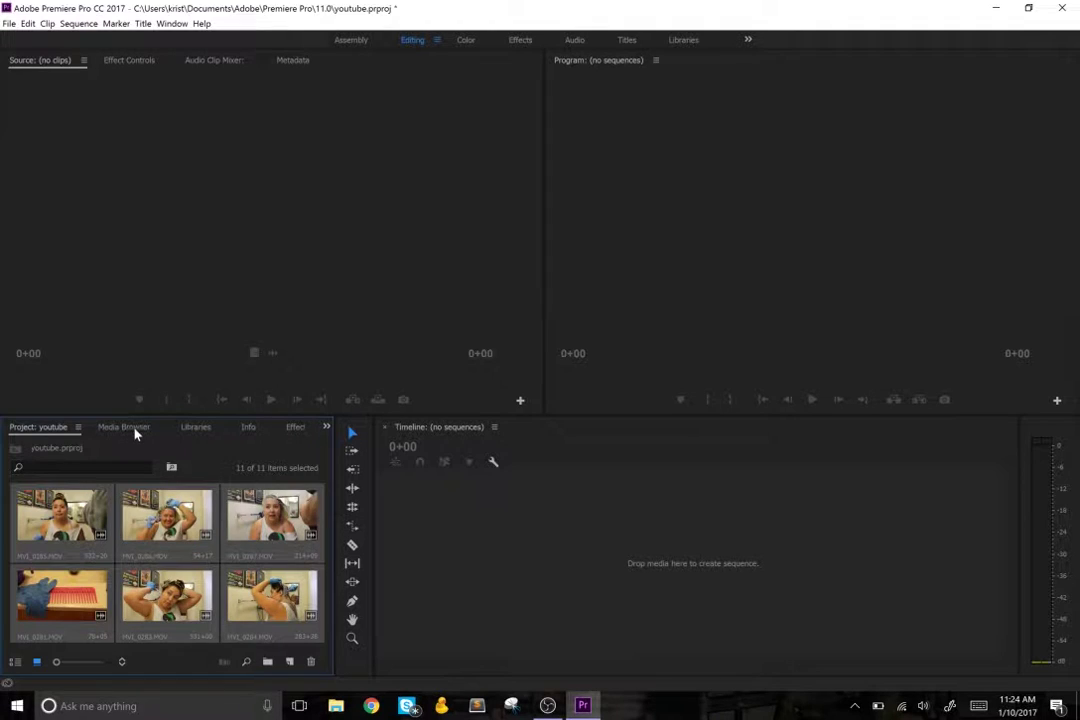
{"action": "left_click", "coordinate": [191, 432]}
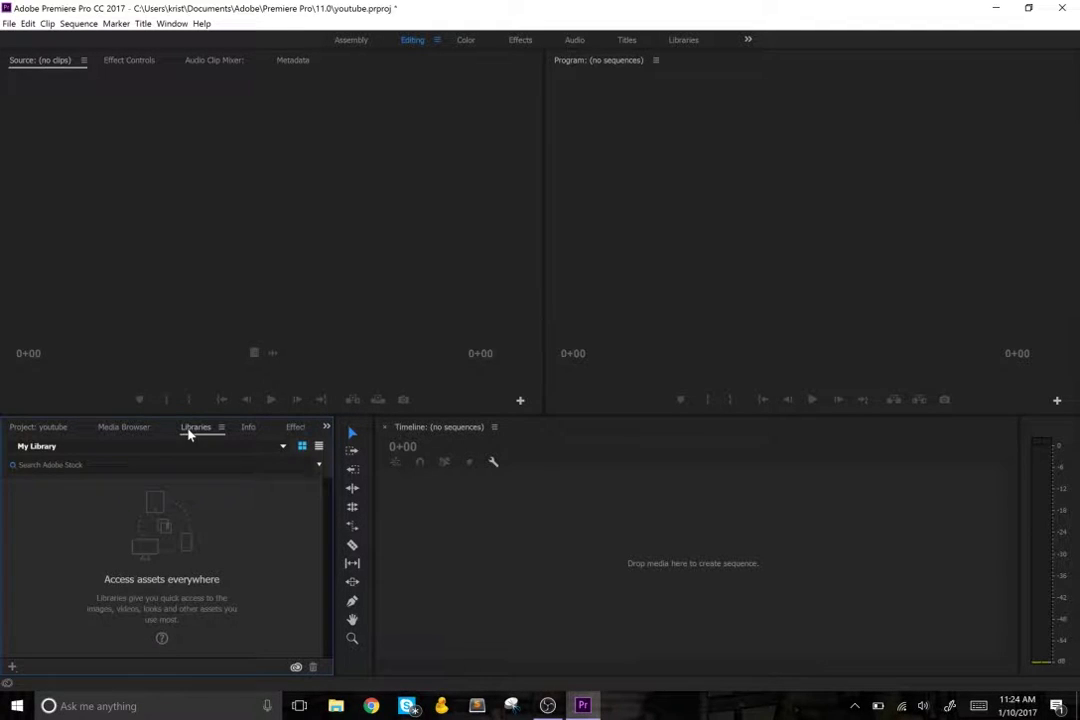
{"action": "left_click", "coordinate": [250, 429]}
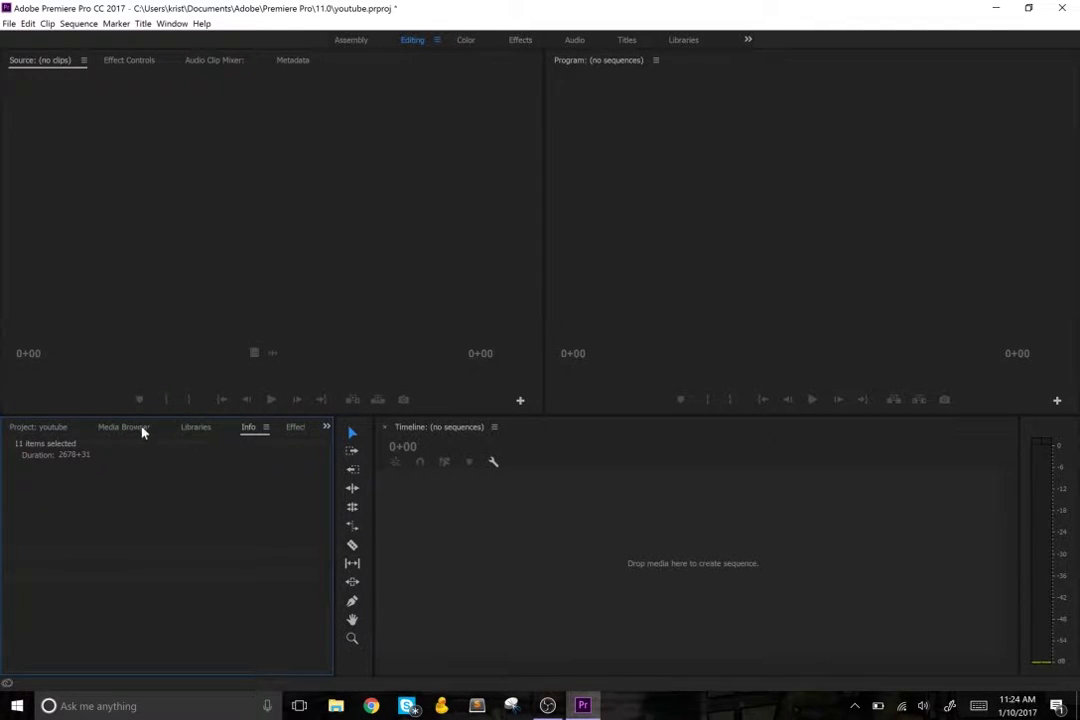
{"action": "left_click", "coordinate": [143, 431]}
{"action": "left_click", "coordinate": [296, 430]}
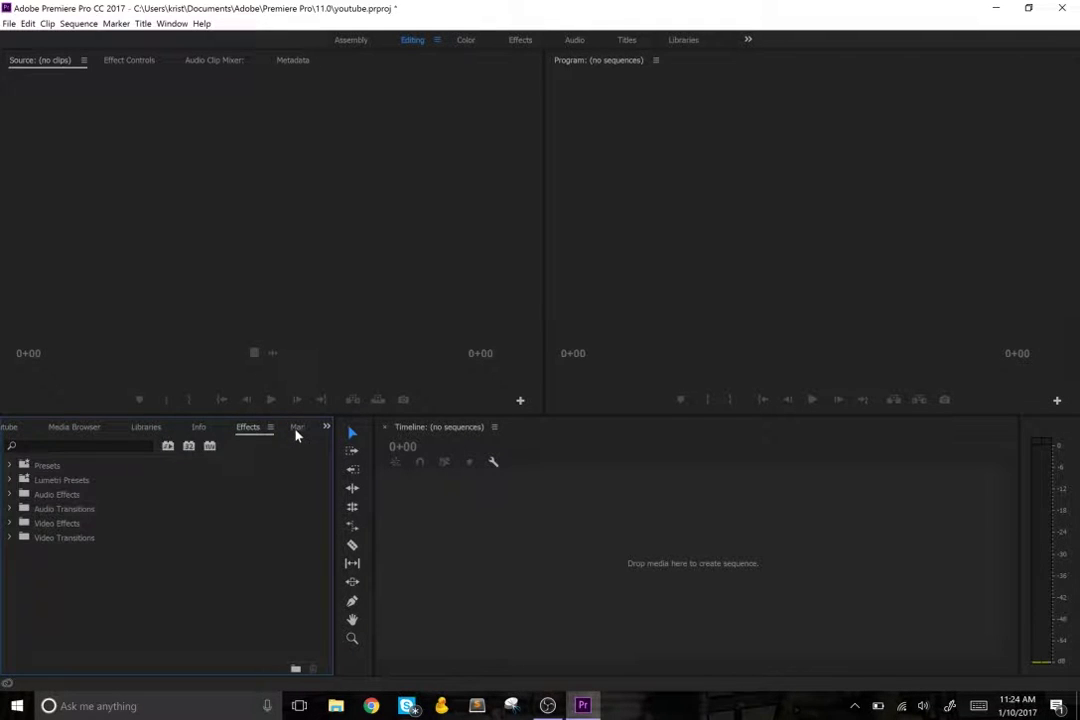
{"action": "left_click", "coordinate": [296, 428]}
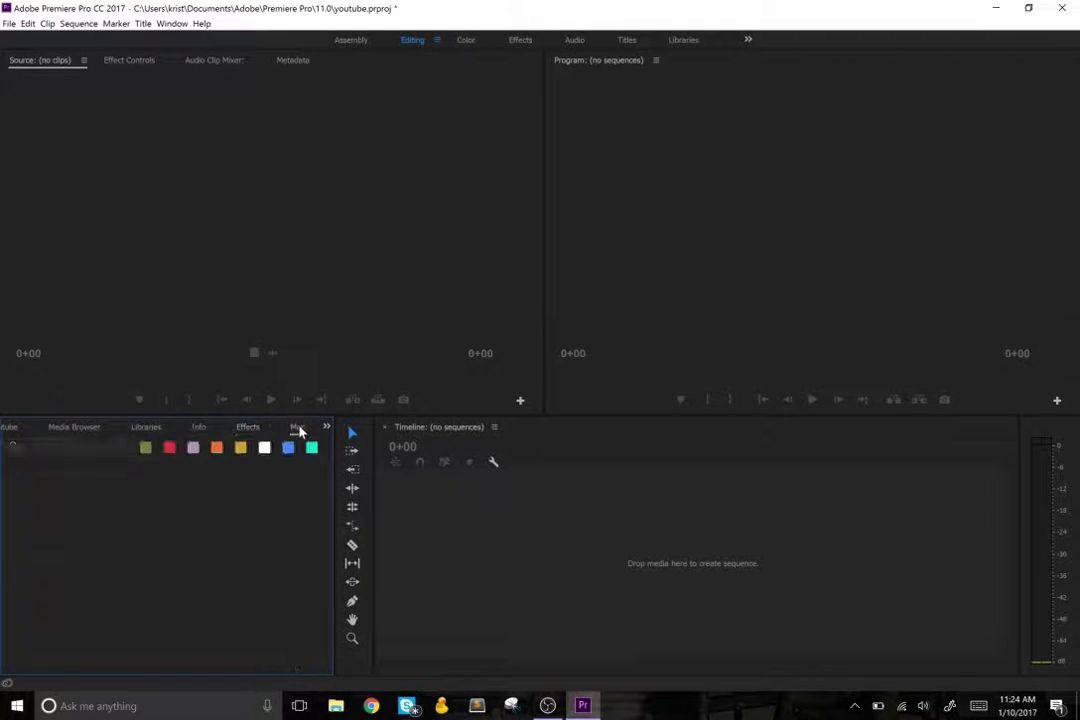
{"action": "left_click", "coordinate": [249, 432]}
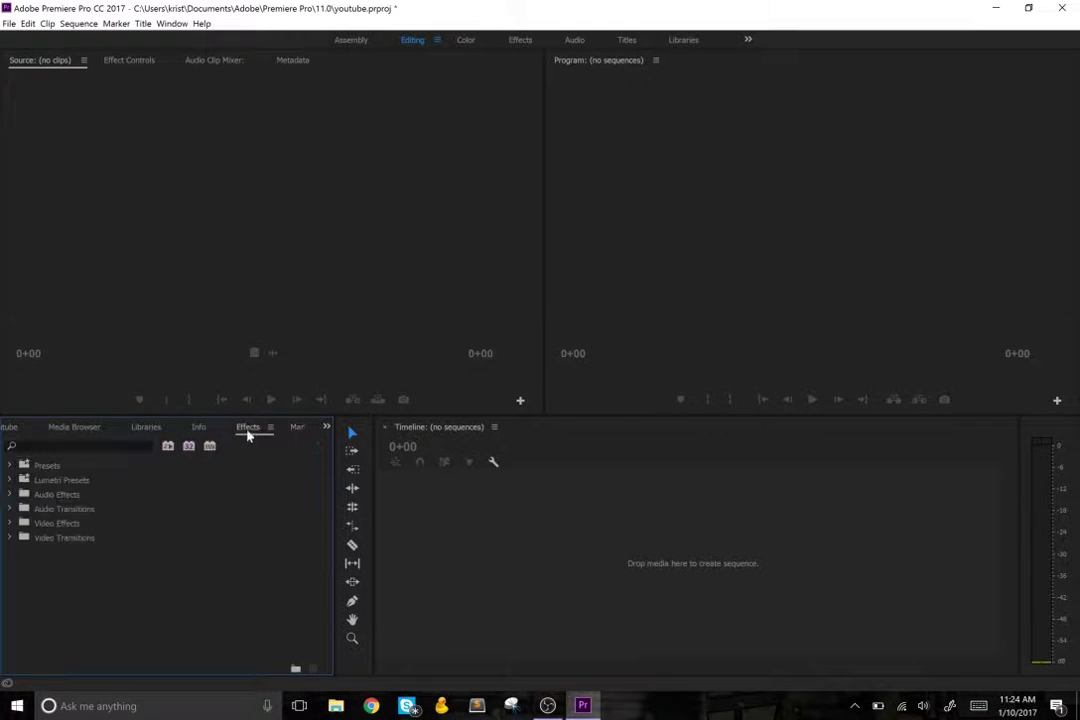
{"action": "left_click", "coordinate": [12, 429]}
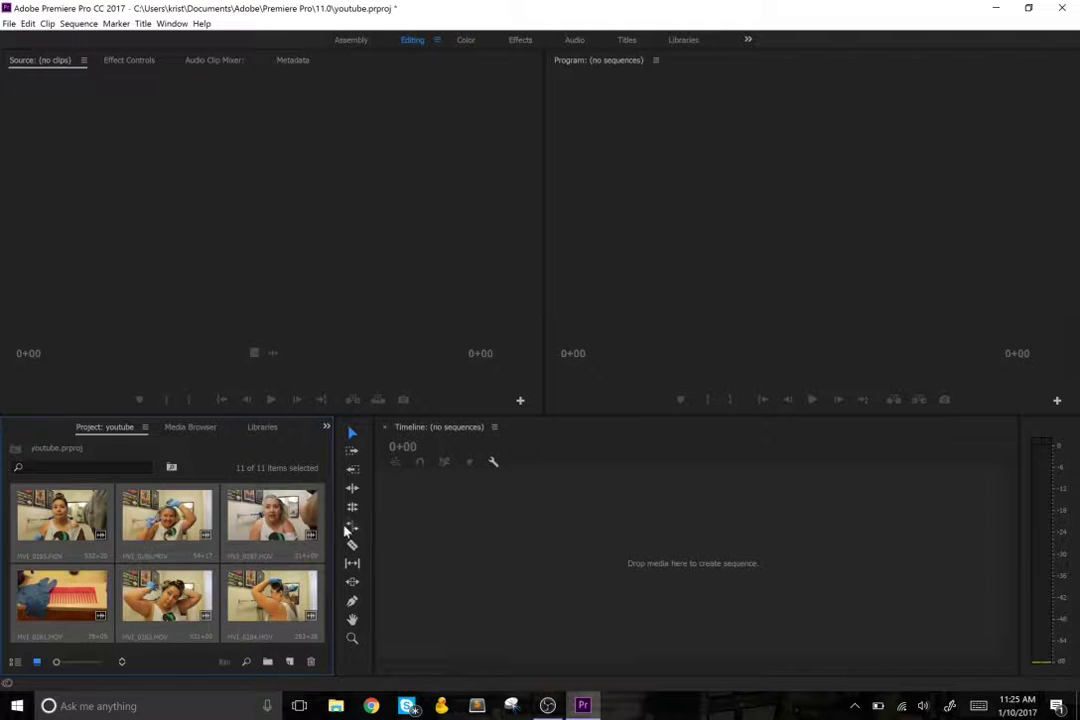
Load the project clips for preview and open MVI_0285 at its first frame.
{"action": "scroll", "coordinate": [254, 583], "scroll_direction": "down", "scroll_amount": 2}
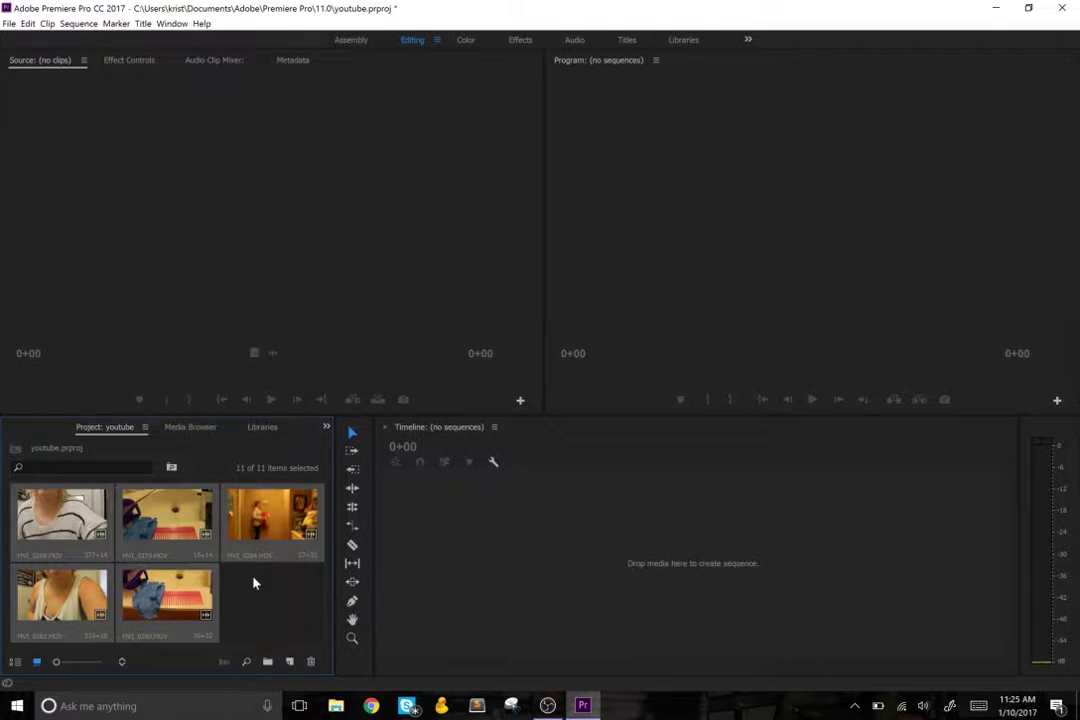
{"action": "scroll", "coordinate": [248, 577], "scroll_direction": "up", "scroll_amount": 2}
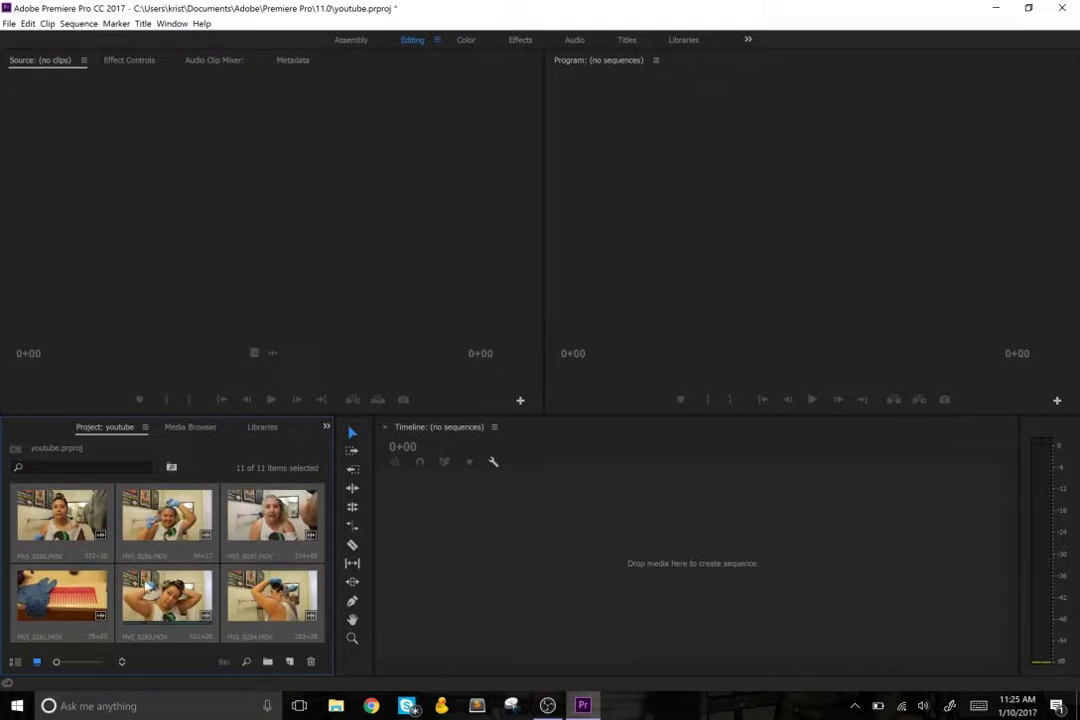
{"action": "scroll", "coordinate": [200, 580], "scroll_direction": "down", "scroll_amount": 2}
{"action": "scroll", "coordinate": [145, 582], "scroll_direction": "up", "scroll_amount": 2}
{"action": "left_click_drag", "start_coordinate": [134, 260], "coordinate": [138, 262]}
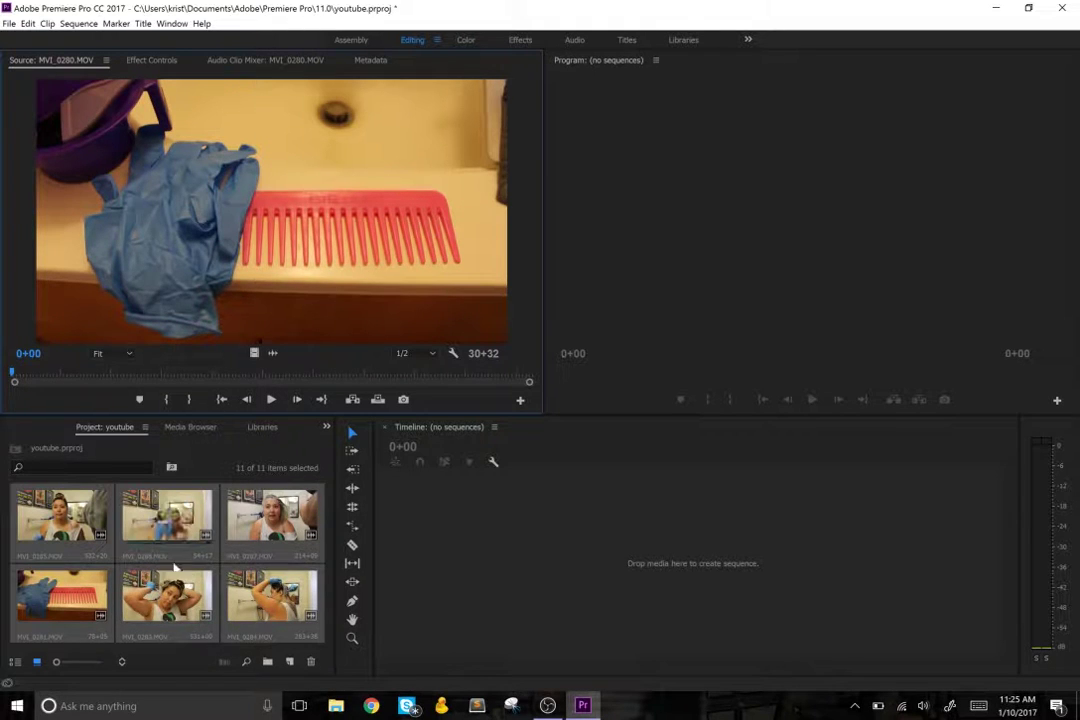
{"action": "double_click", "coordinate": [40, 527]}
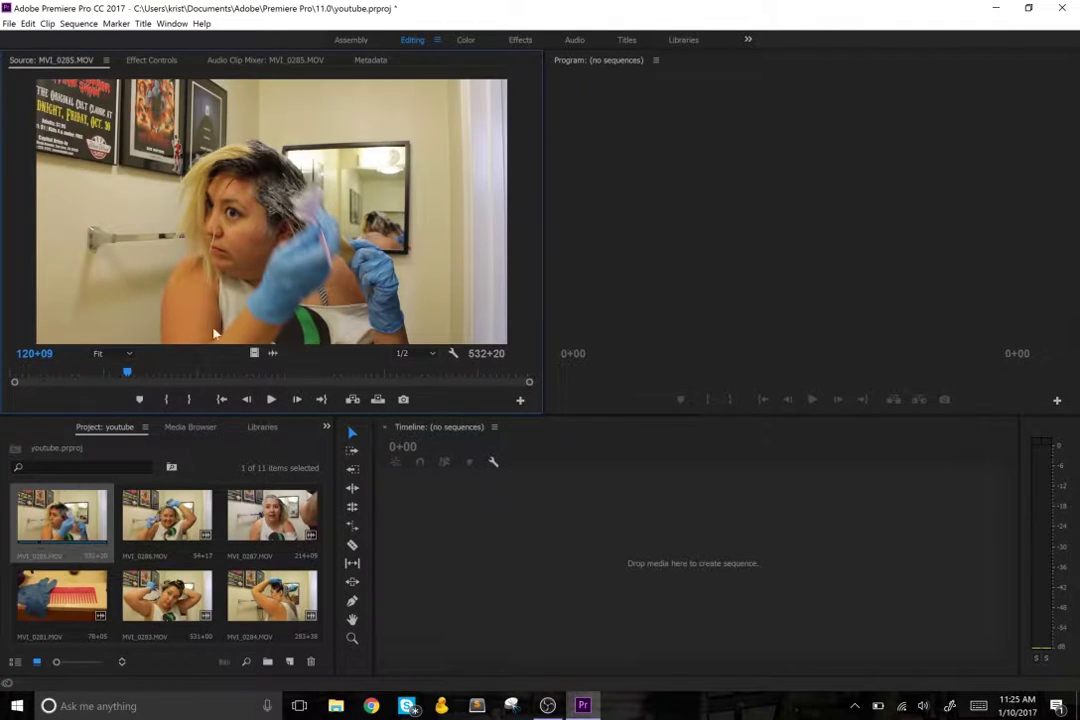
{"action": "key", "text": "Home"}
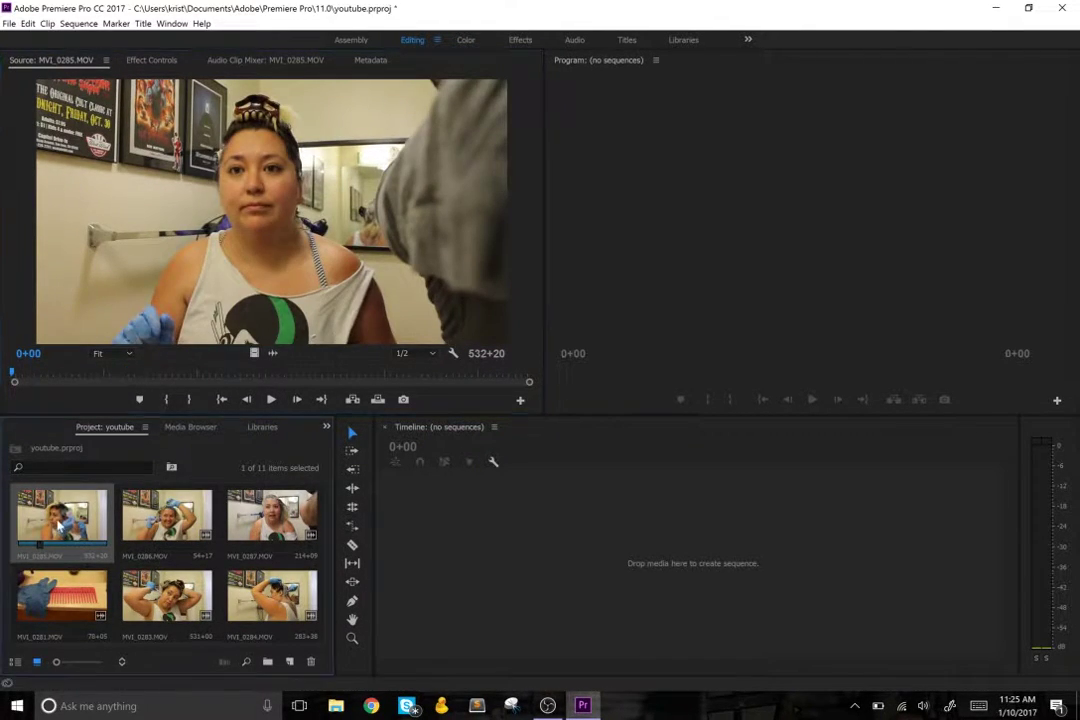
{"action": "left_click", "coordinate": [175, 300]}
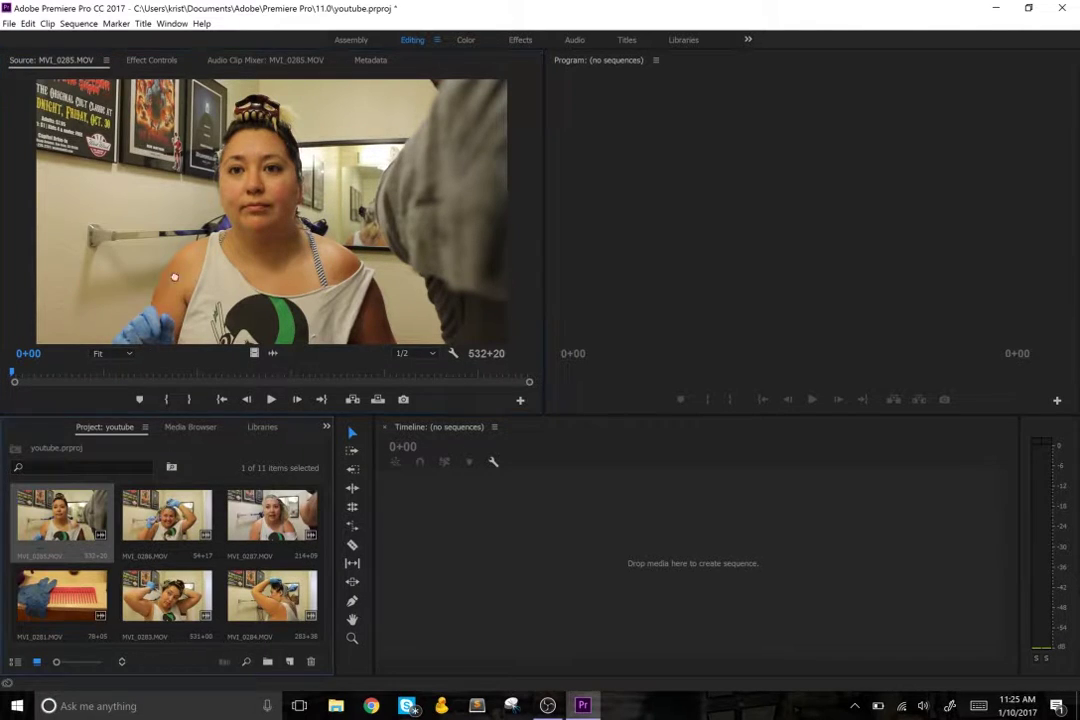
Preview MVI_0286 from its start, then reload MVI_0285 and rewind it to the beginning.
{"action": "key", "text": "Right"}
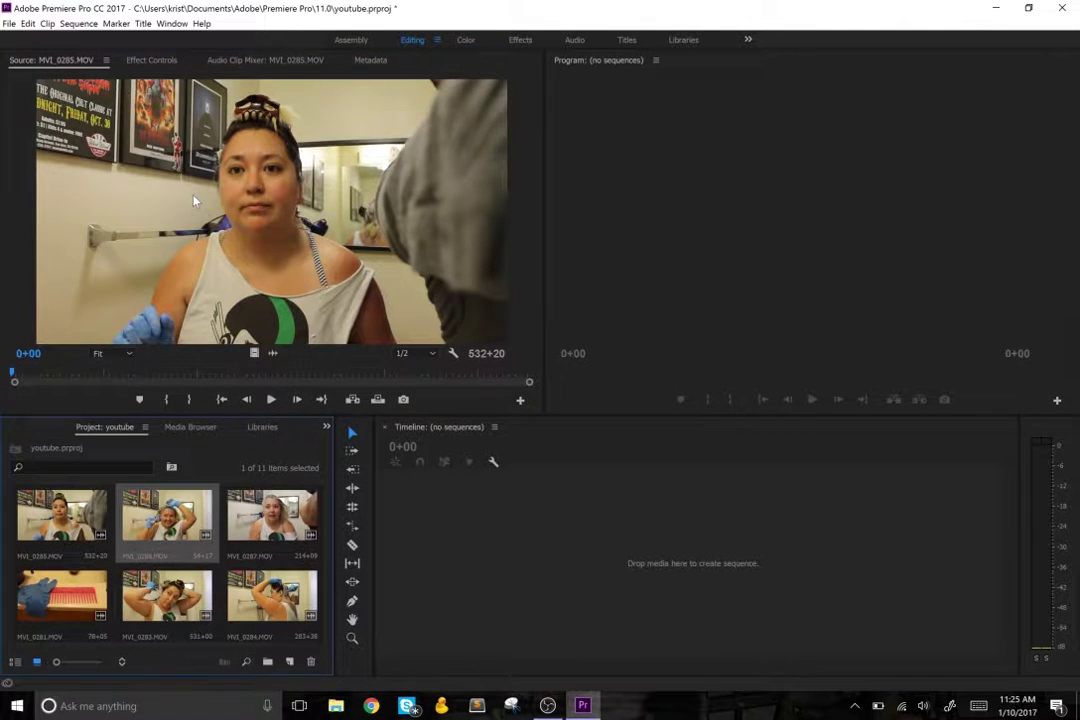
{"action": "key", "text": "Return"}
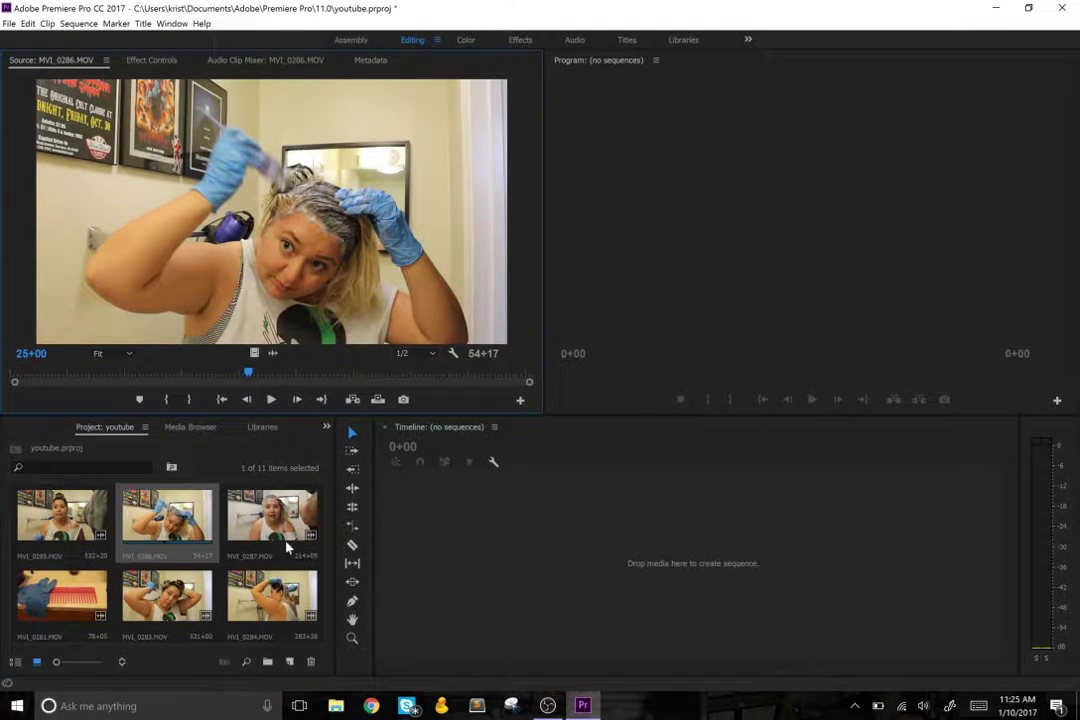
{"action": "left_click_drag", "start_coordinate": [240, 380], "coordinate": [14, 376]}
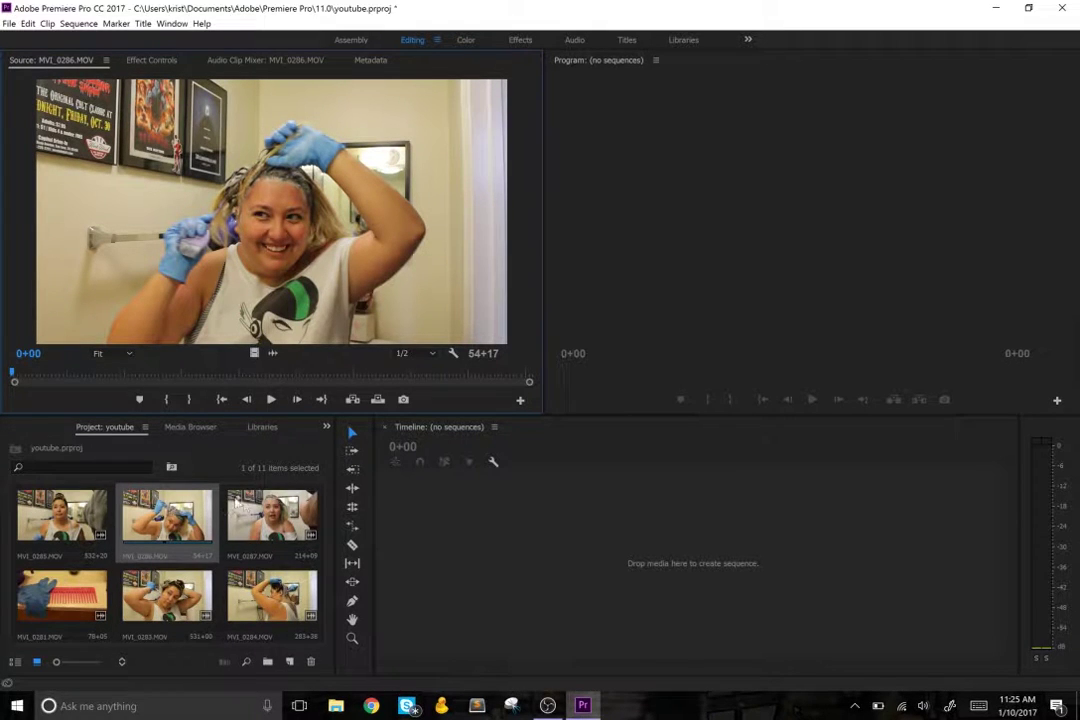
{"action": "double_click", "coordinate": [95, 517]}
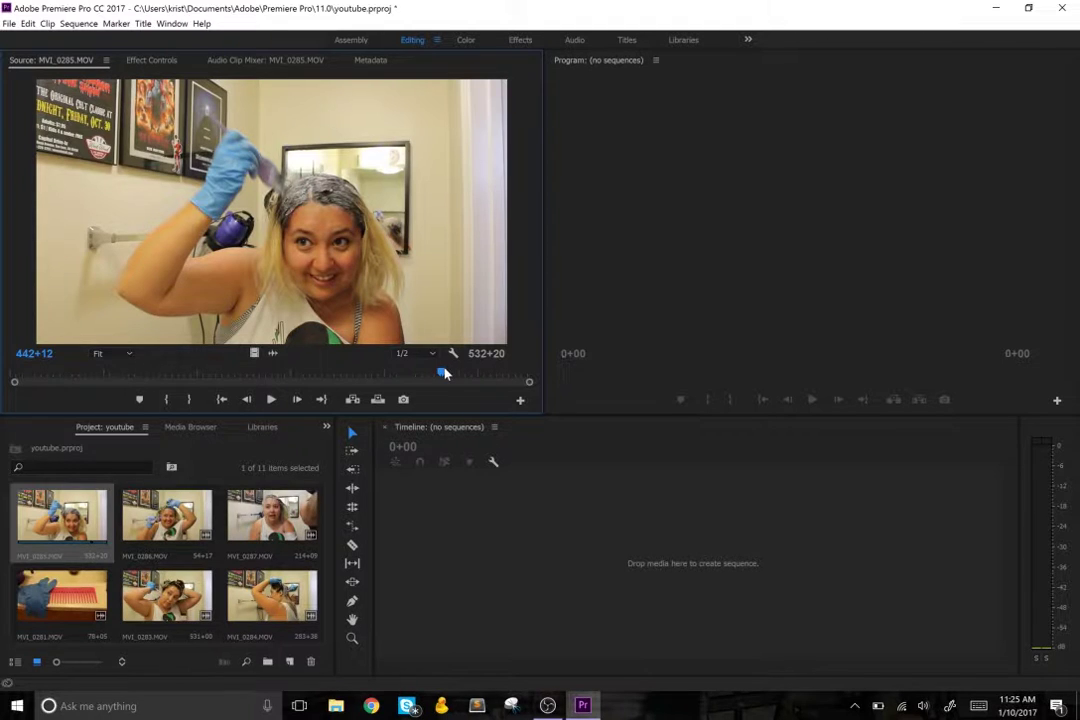
{"action": "left_click_drag", "start_coordinate": [443, 376], "coordinate": [14, 376]}
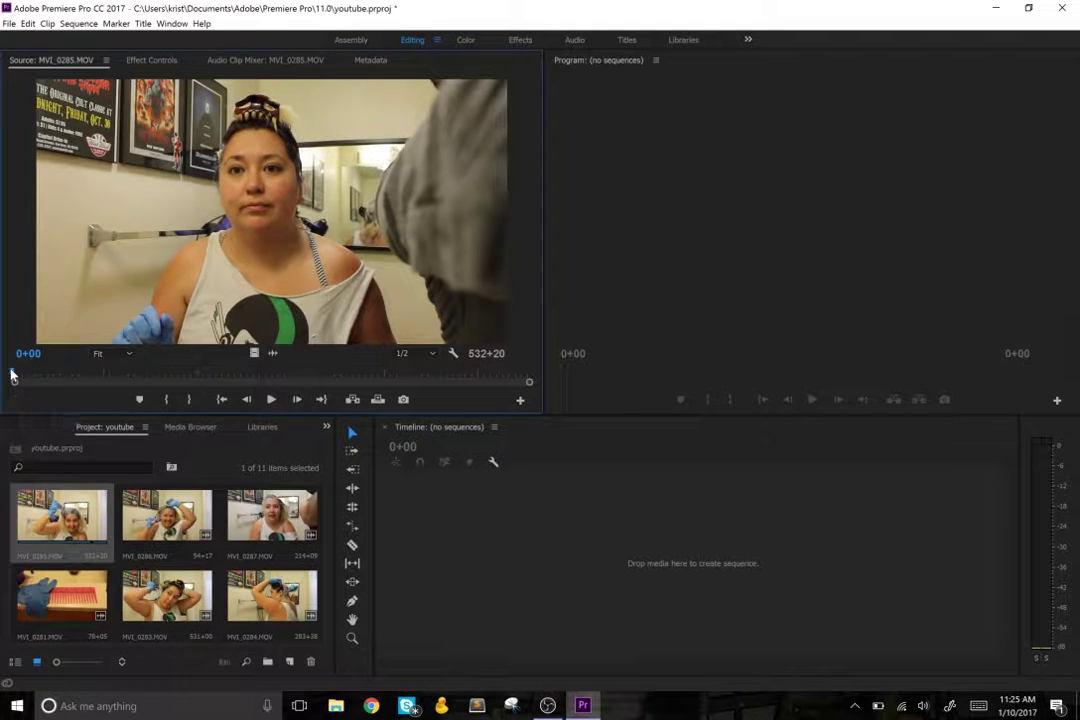
{"action": "left_click_drag", "start_coordinate": [12, 376], "coordinate": [14, 377]}
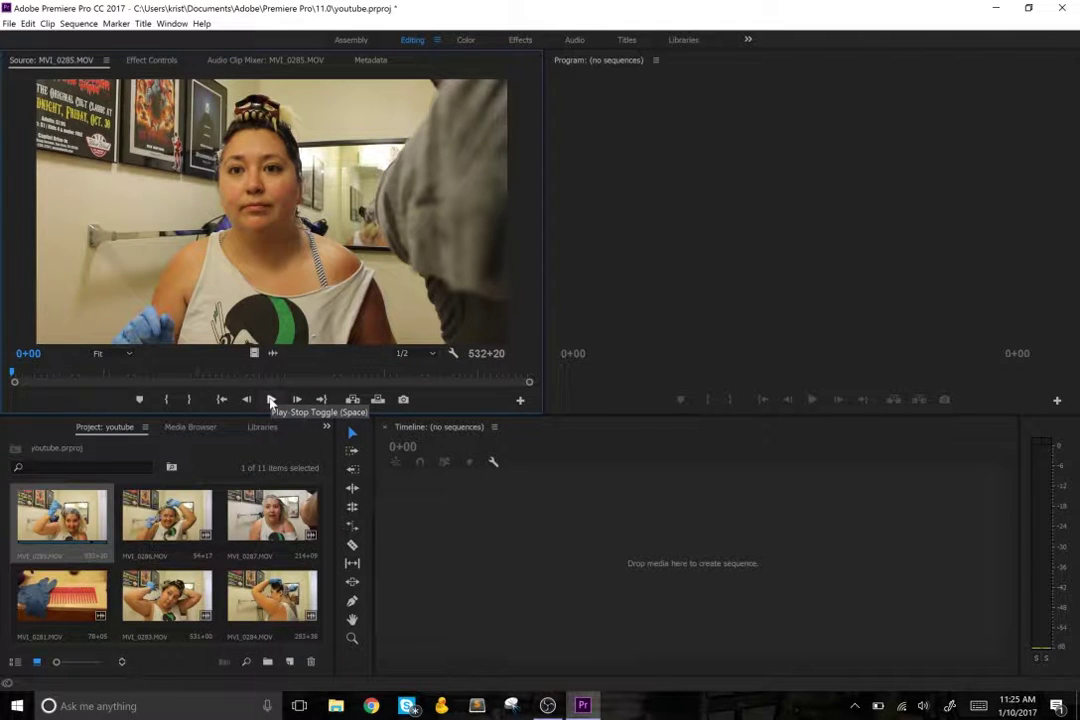
Lower the computer volume, then play and skim MVI_0285 from around 39+33.
{"action": "key", "text": "XF86AudioRaiseVolume"}
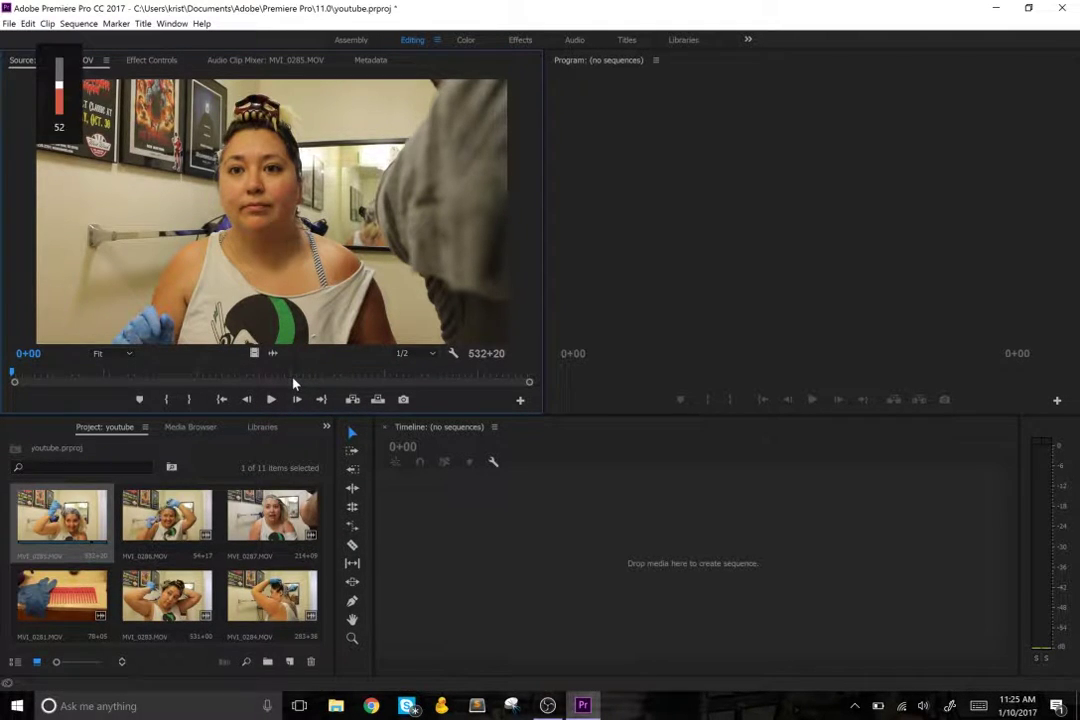
{"action": "key", "text": "XF86AudioLowerVolume"}
{"action": "key", "text": "XF86AudioLowerVolume"}
{"action": "key", "text": "XF86AudioLowerVolume"}
{"action": "key", "text": "XF86AudioLowerVolume"}
{"action": "key", "text": "XF86AudioLowerVolume"}
{"action": "key", "text": "XF86AudioLowerVolume"}
{"action": "key", "text": "XF86AudioLowerVolume"}
{"action": "key", "text": "XF86AudioLowerVolume"}
{"action": "key", "text": "XF86AudioLowerVolume"}
{"action": "key", "text": "XF86AudioLowerVolume"}
{"action": "left_click", "coordinate": [271, 399]}
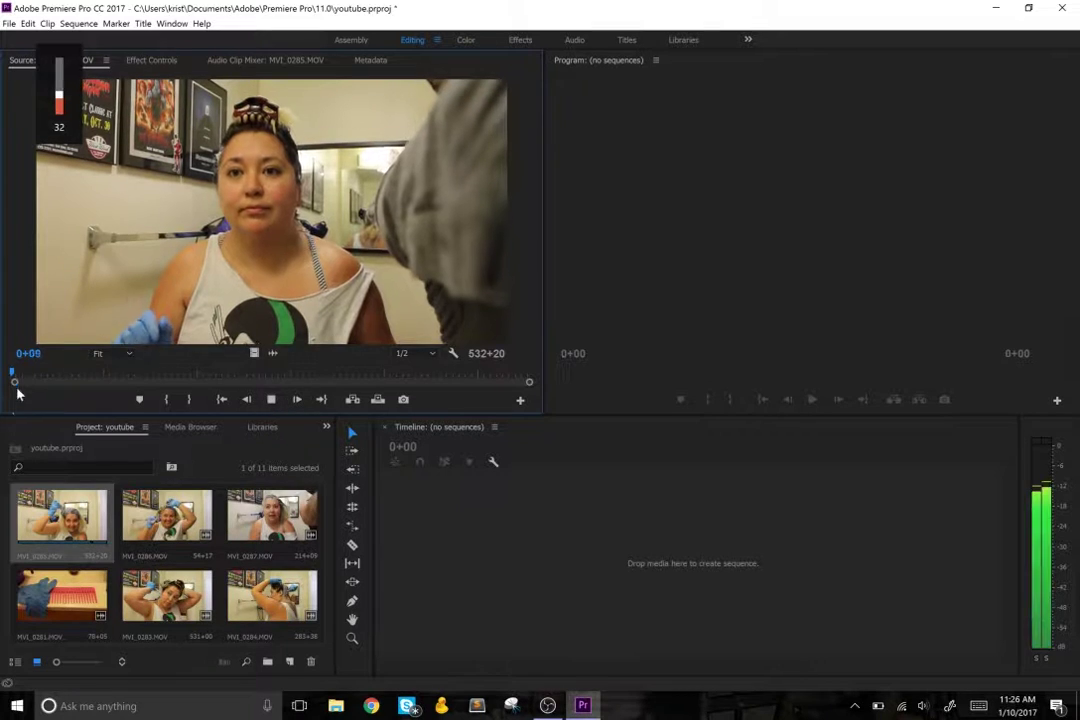
{"action": "left_click_drag", "start_coordinate": [14, 374], "coordinate": [50, 378]}
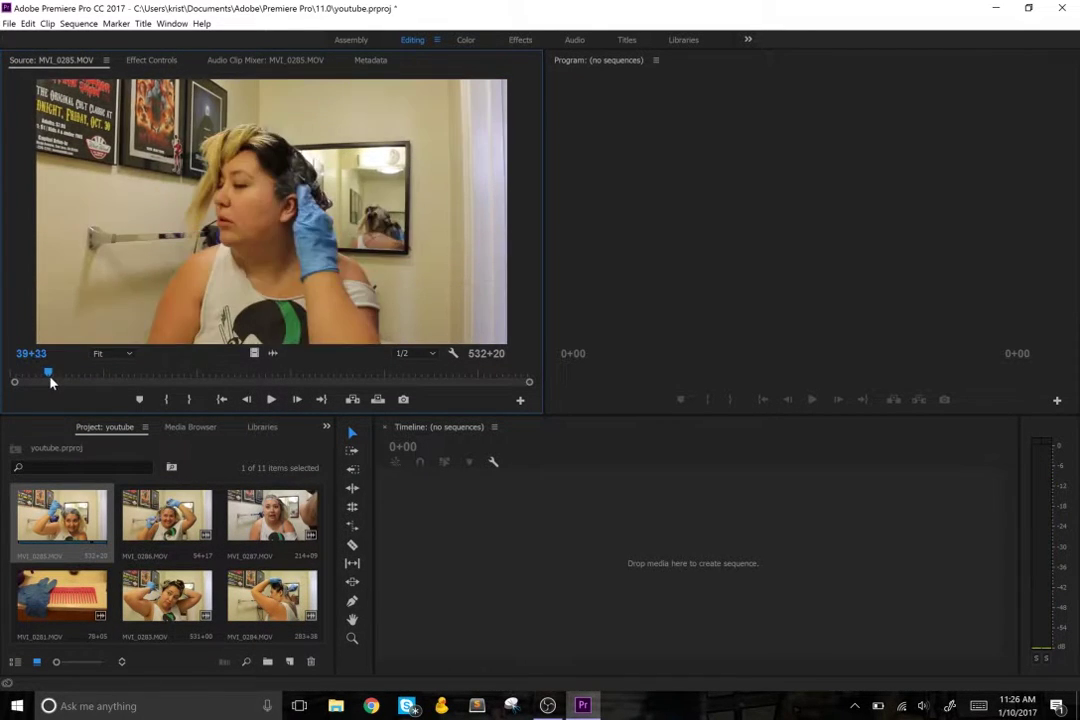
{"action": "left_click", "coordinate": [266, 403]}
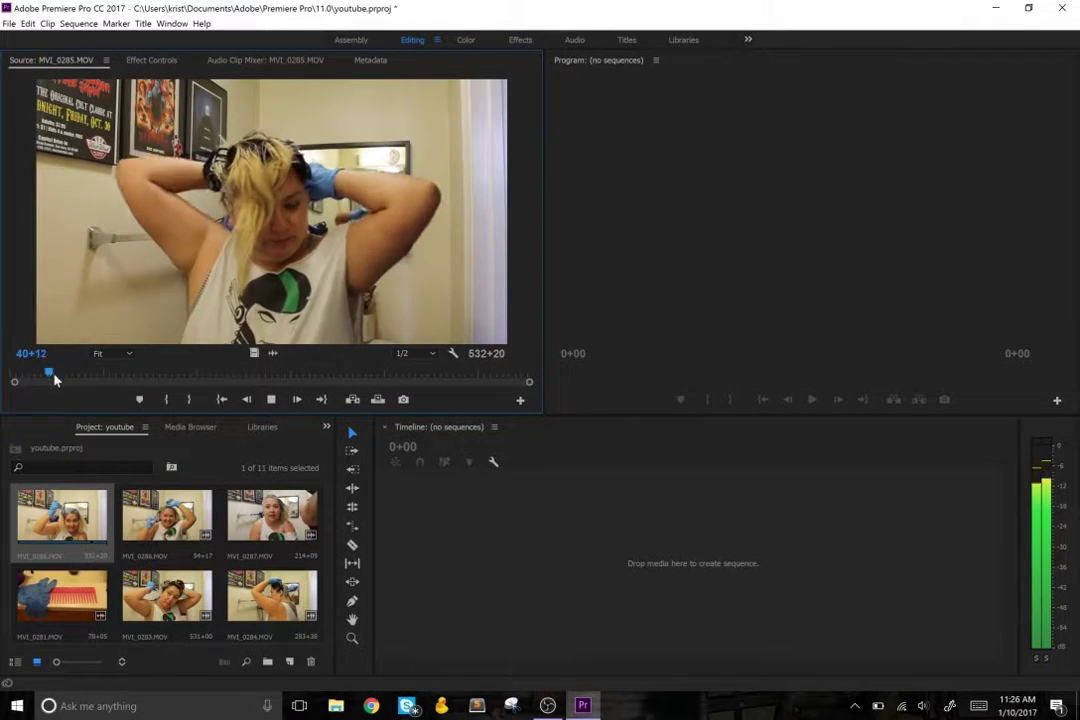
{"action": "left_click", "coordinate": [271, 399]}
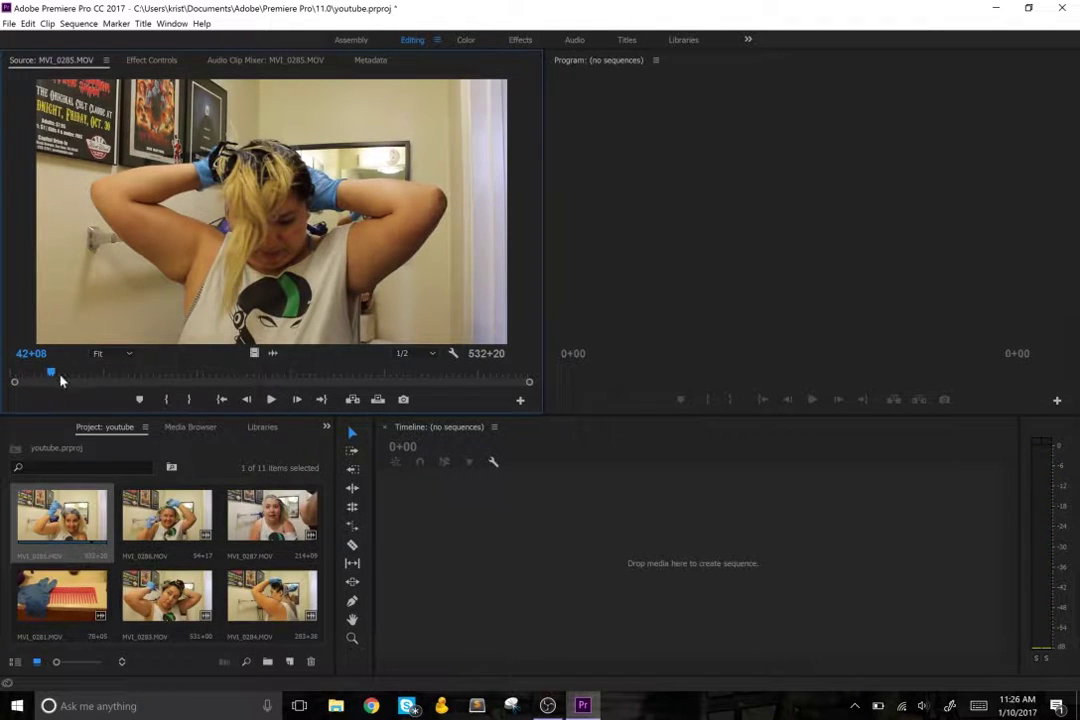
{"action": "left_click_drag", "start_coordinate": [54, 376], "coordinate": [2, 398]}
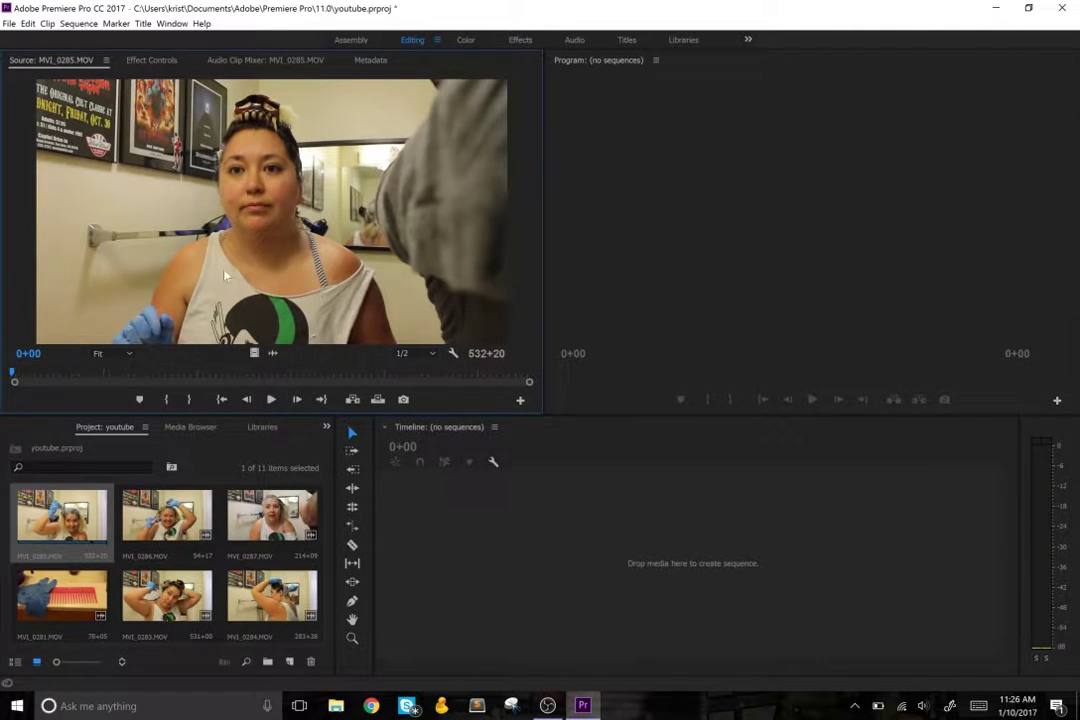
Open MVI_0281, the blue gloves and pink comb clip, in the Source monitor and skim it.
{"action": "double_click", "coordinate": [58, 595]}
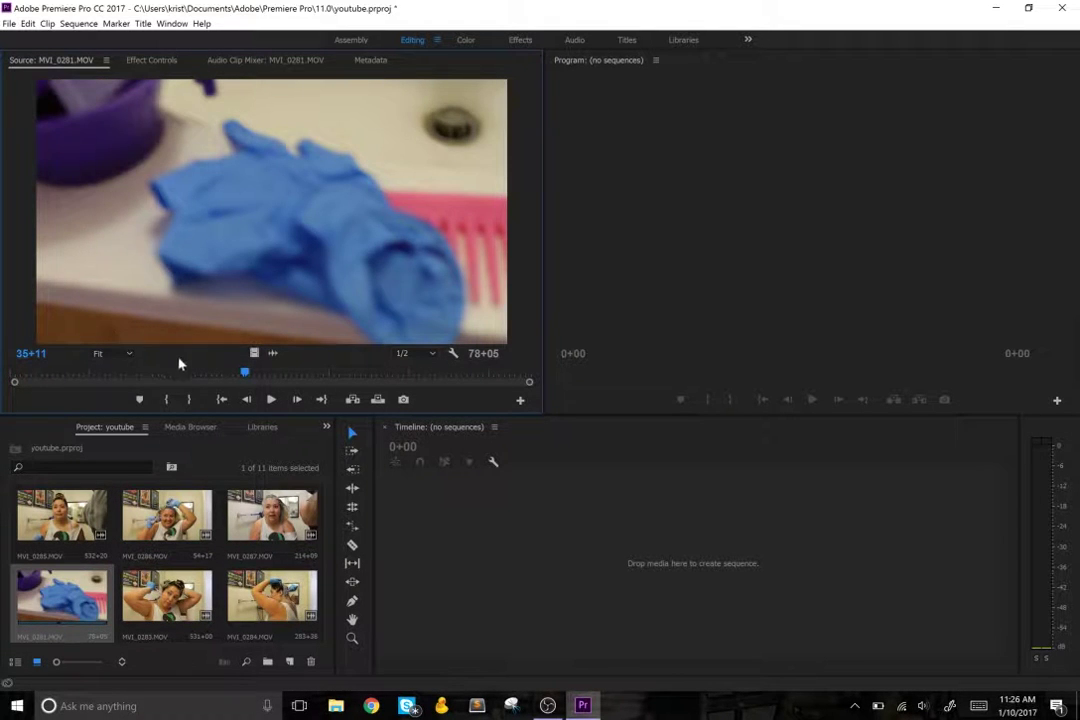
{"action": "left_click_drag", "start_coordinate": [243, 376], "coordinate": [10, 371]}
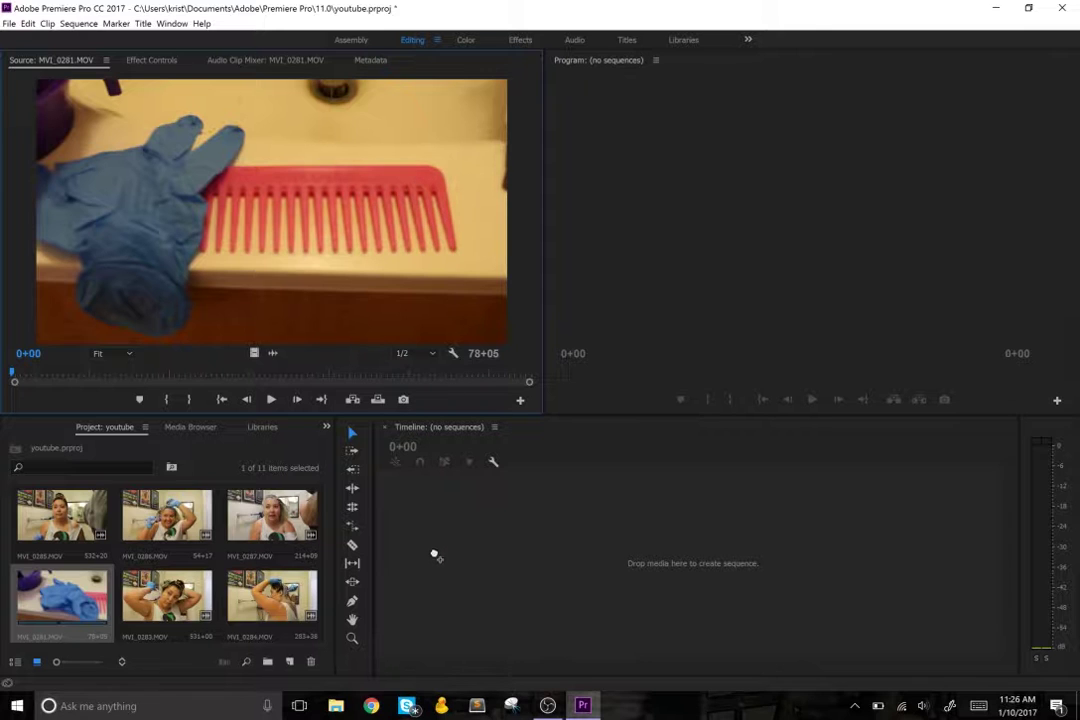
Drop MVI_0281 onto the empty Timeline to make its sequence, then play and skim it.
{"action": "left_click_drag", "start_coordinate": [650, 591], "coordinate": [540, 571]}
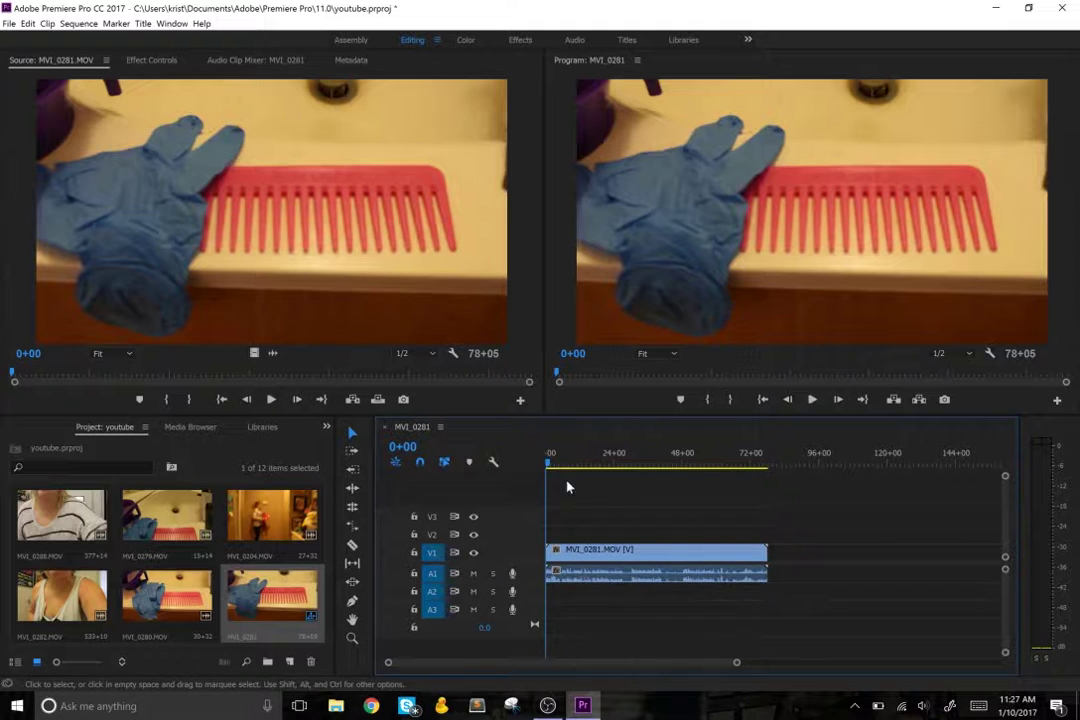
{"action": "mouse_move", "coordinate": [549, 466]}
{"action": "left_mouse_down"}
{"action": "mouse_move", "coordinate": [673, 475]}
{"action": "mouse_move", "coordinate": [706, 466]}
{"action": "mouse_move", "coordinate": [552, 486]}
{"action": "left_mouse_up"}
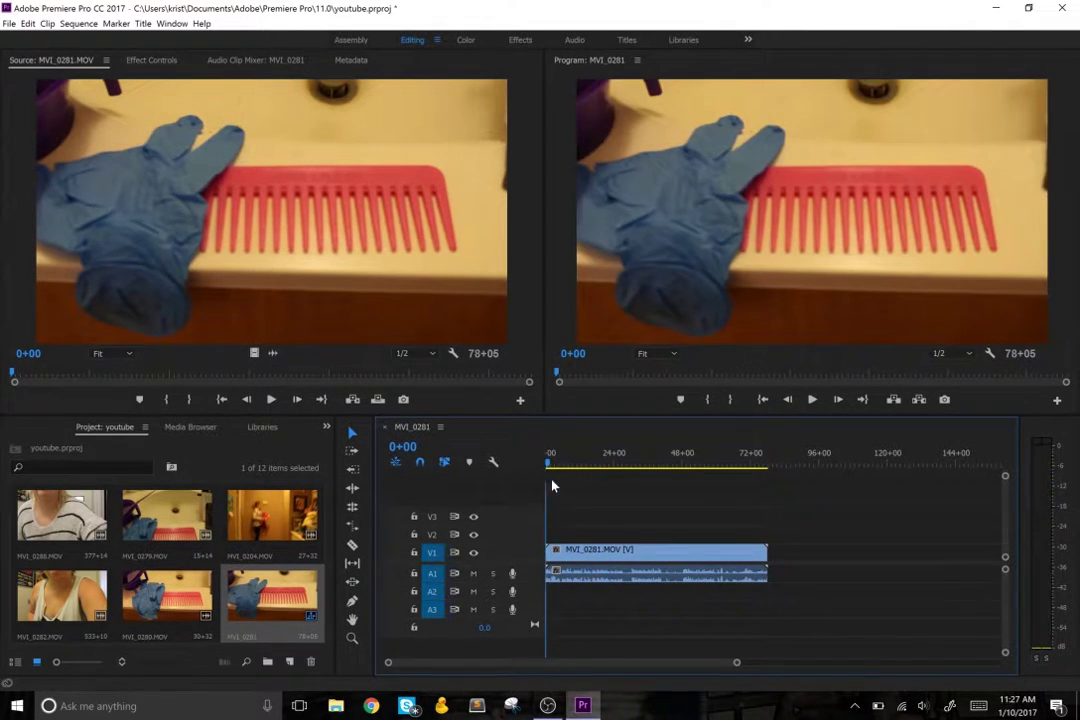
{"action": "left_click", "coordinate": [812, 399]}
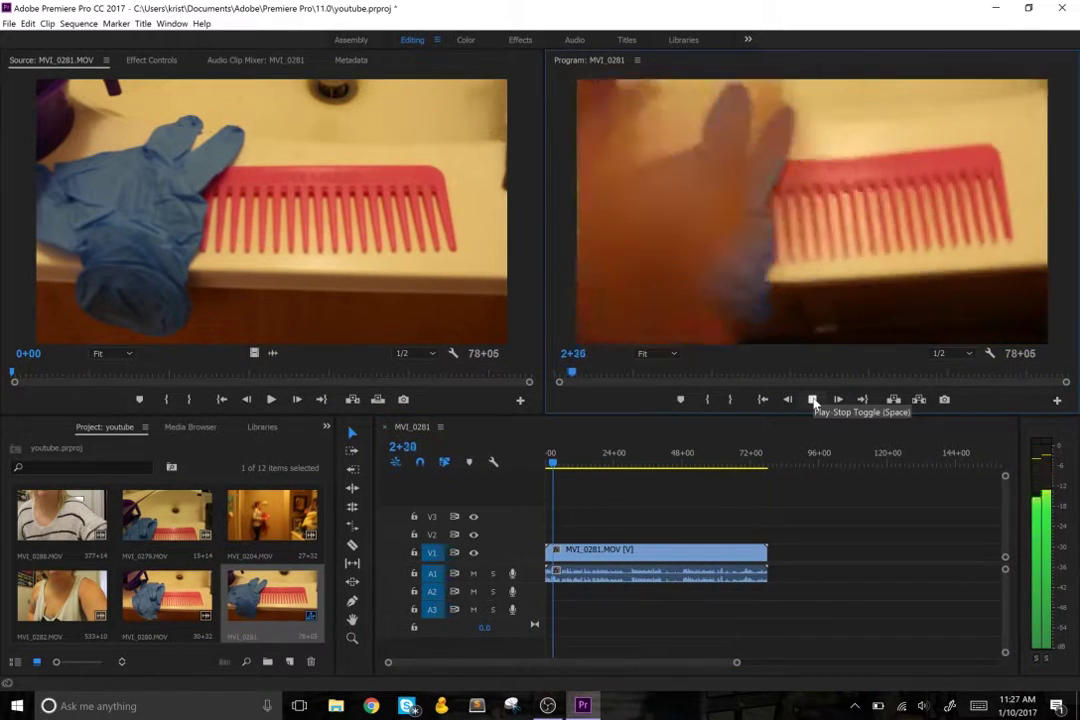
{"action": "left_click", "coordinate": [812, 399]}
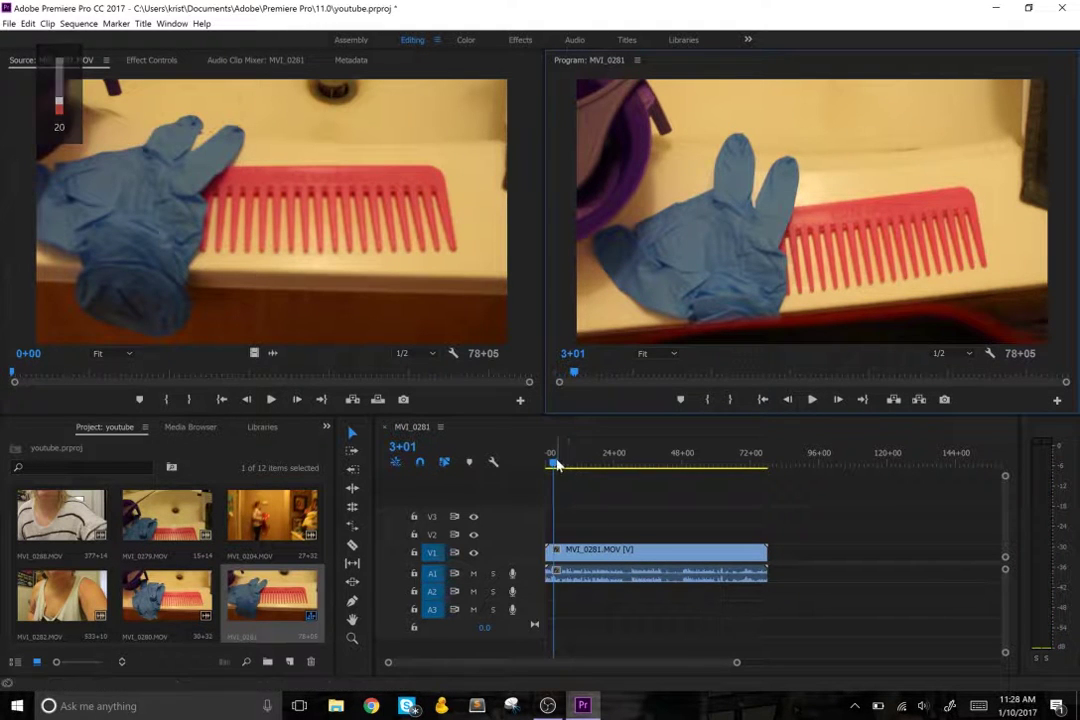
{"action": "mouse_move", "coordinate": [553, 463]}
{"action": "left_mouse_down"}
{"action": "mouse_move", "coordinate": [535, 465]}
{"action": "mouse_move", "coordinate": [583, 465]}
{"action": "mouse_move", "coordinate": [535, 470]}
{"action": "left_mouse_up"}
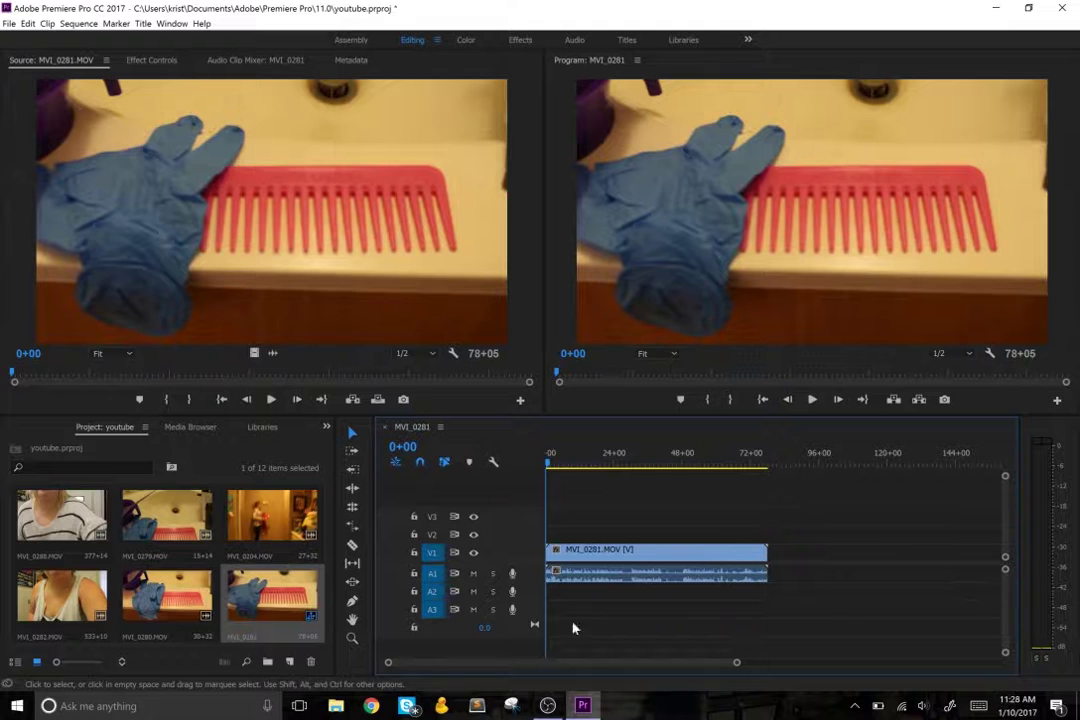
{"action": "left_click", "coordinate": [474, 574]}
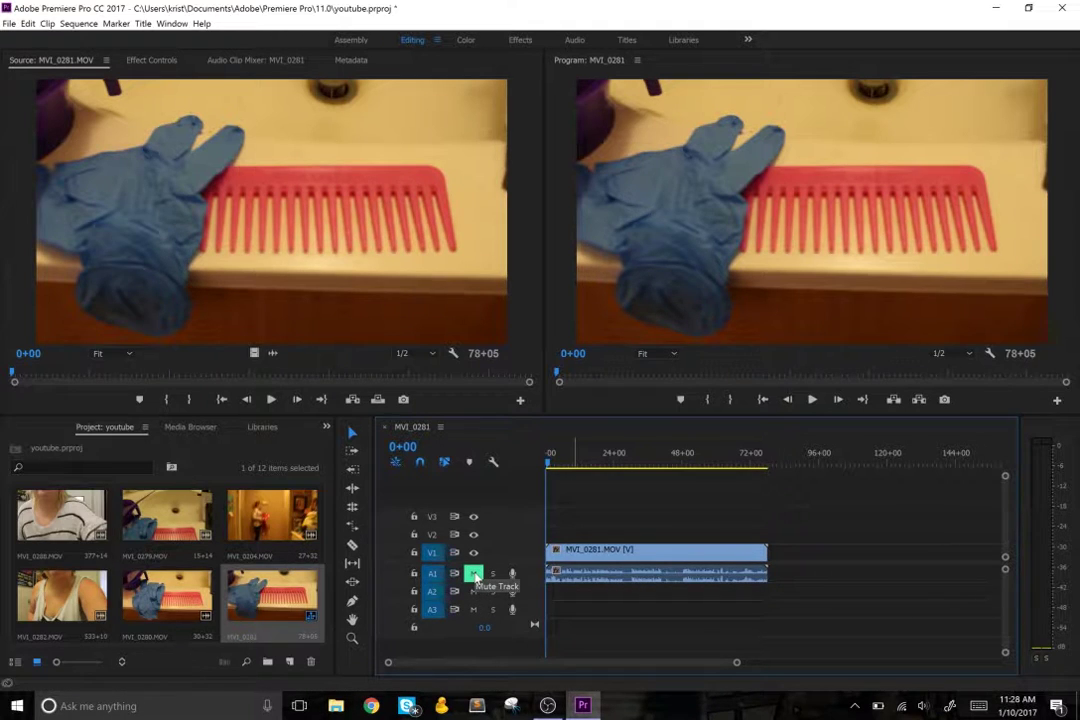
{"action": "left_click", "coordinate": [813, 400]}
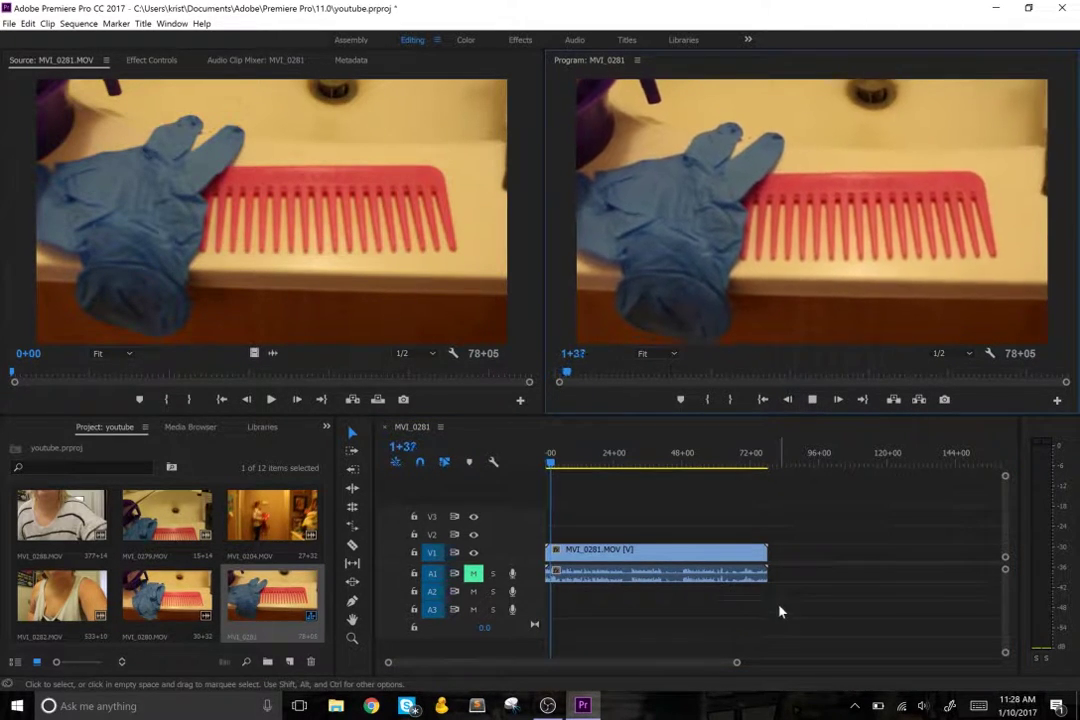
{"action": "left_click", "coordinate": [813, 400]}
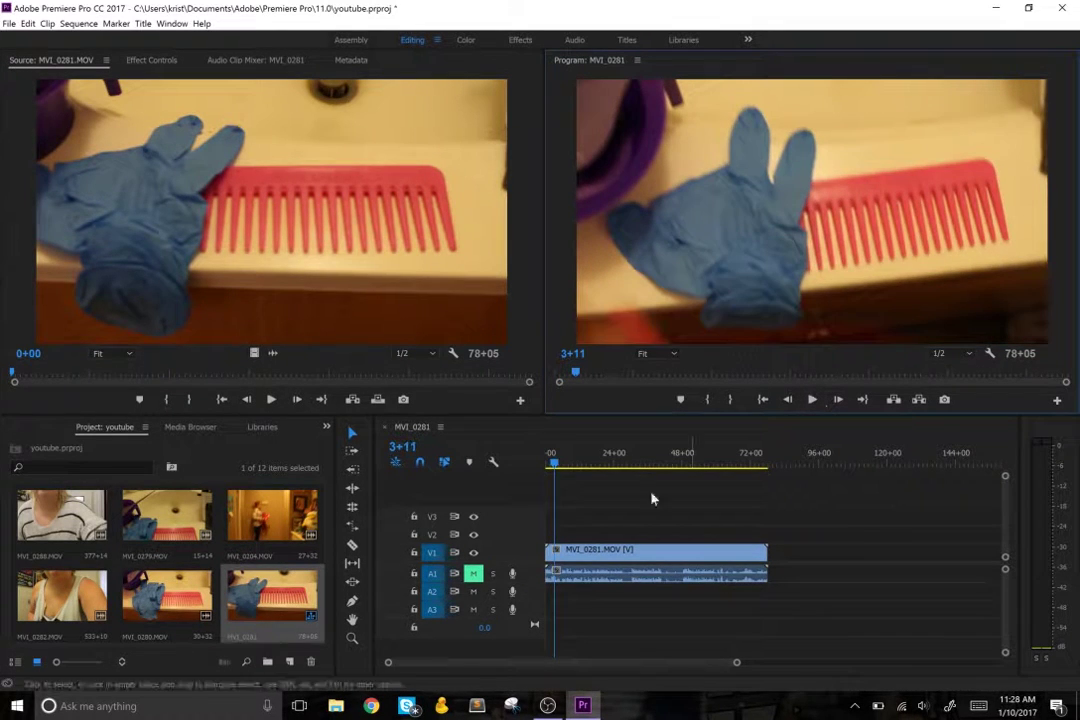
{"action": "left_click", "coordinate": [473, 575]}
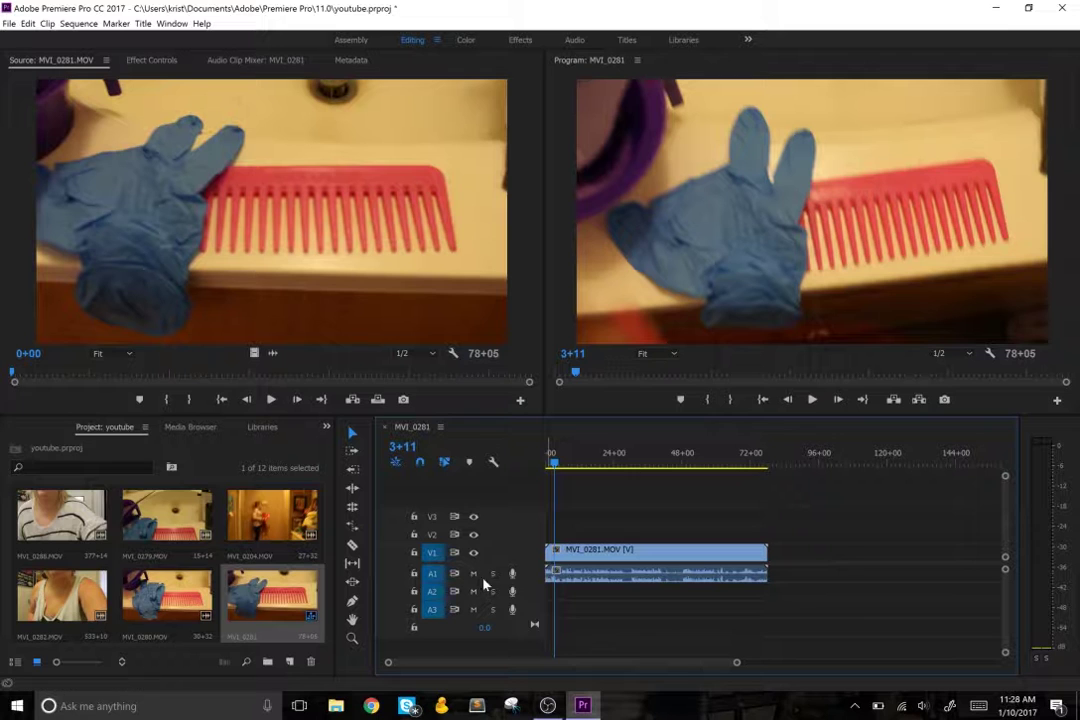
{"action": "left_click", "coordinate": [813, 400]}
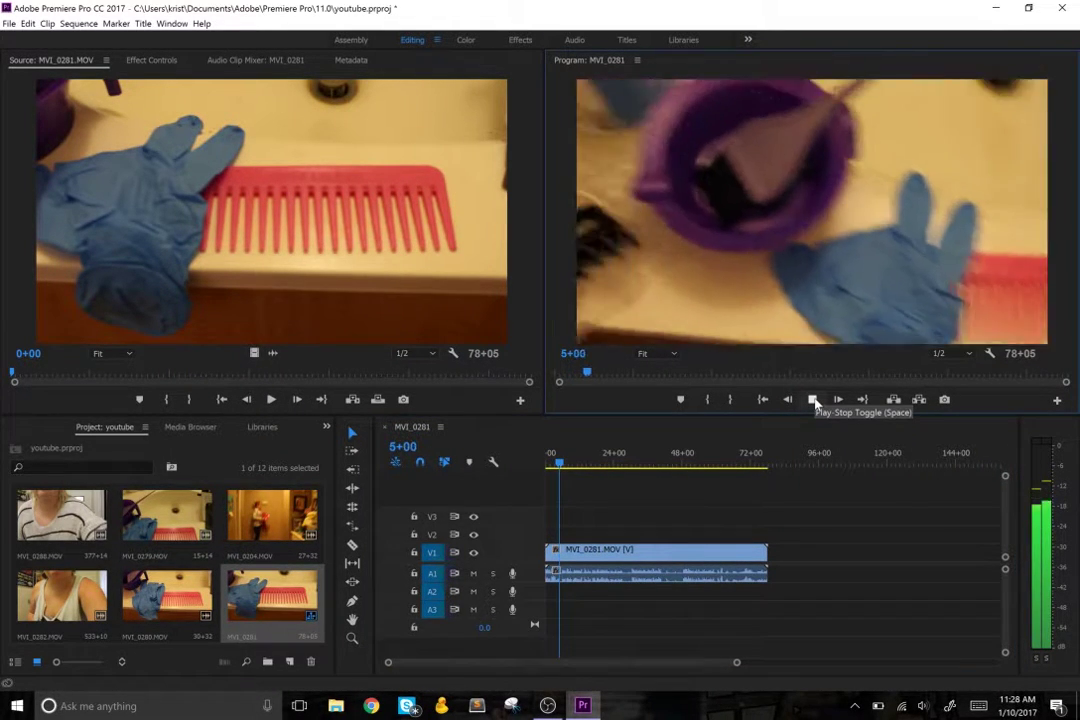
{"action": "left_click", "coordinate": [813, 400]}
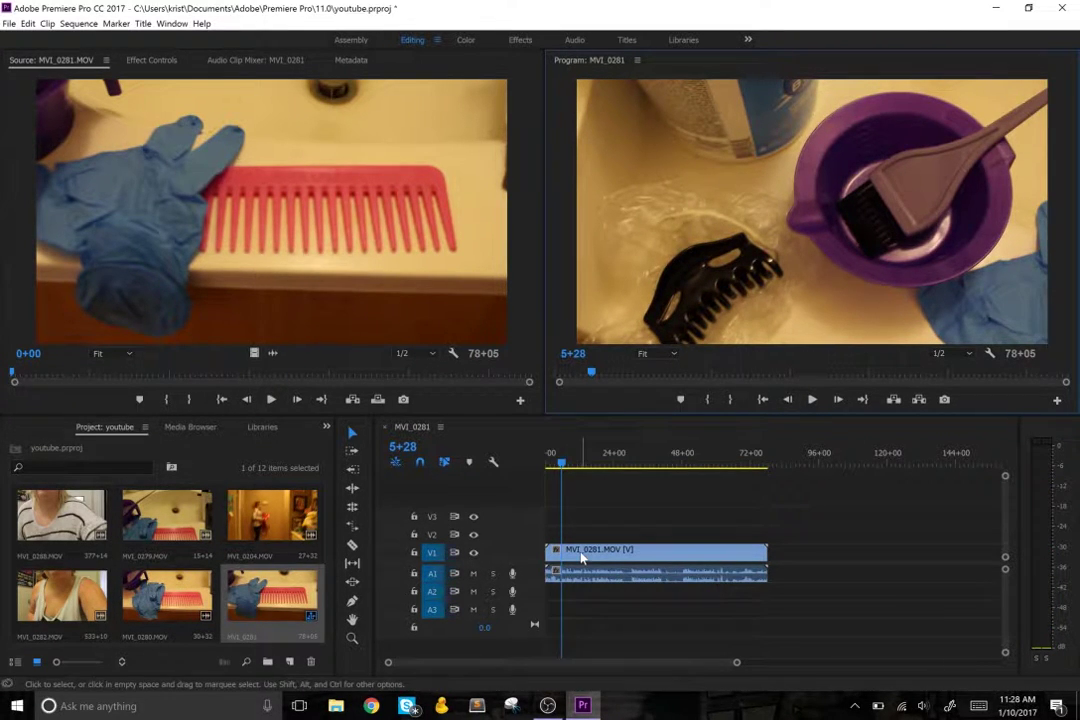
{"action": "left_click", "coordinate": [475, 554]}
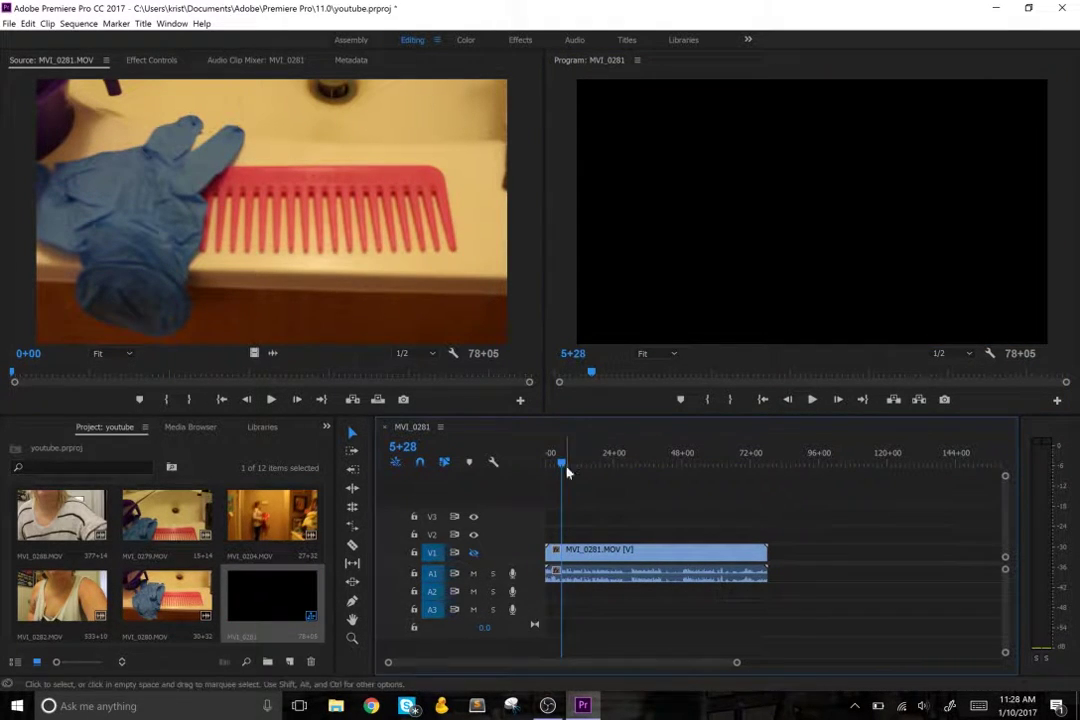
{"action": "left_click_drag", "start_coordinate": [563, 460], "coordinate": [537, 463]}
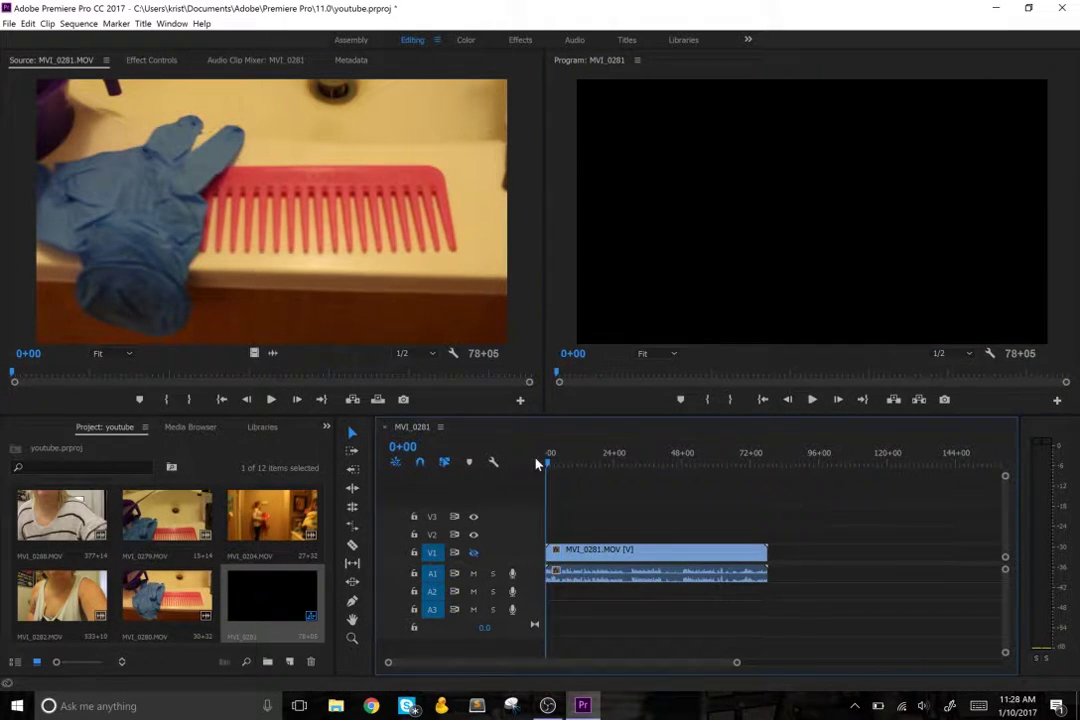
{"action": "left_click", "coordinate": [813, 399]}
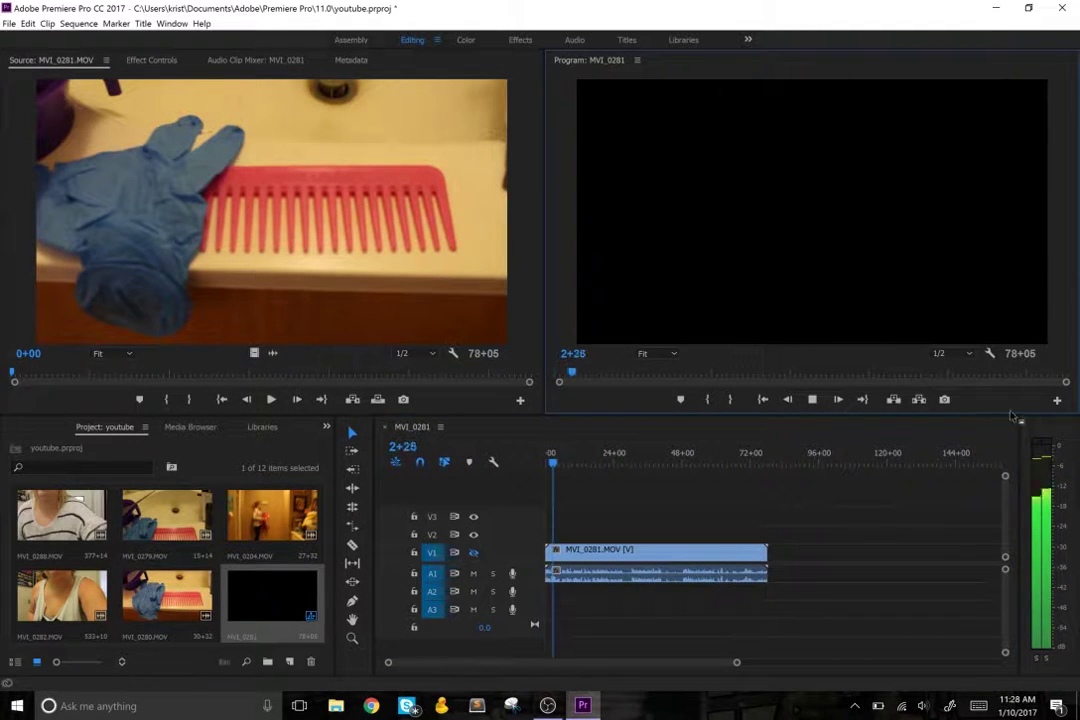
{"action": "left_click", "coordinate": [813, 400]}
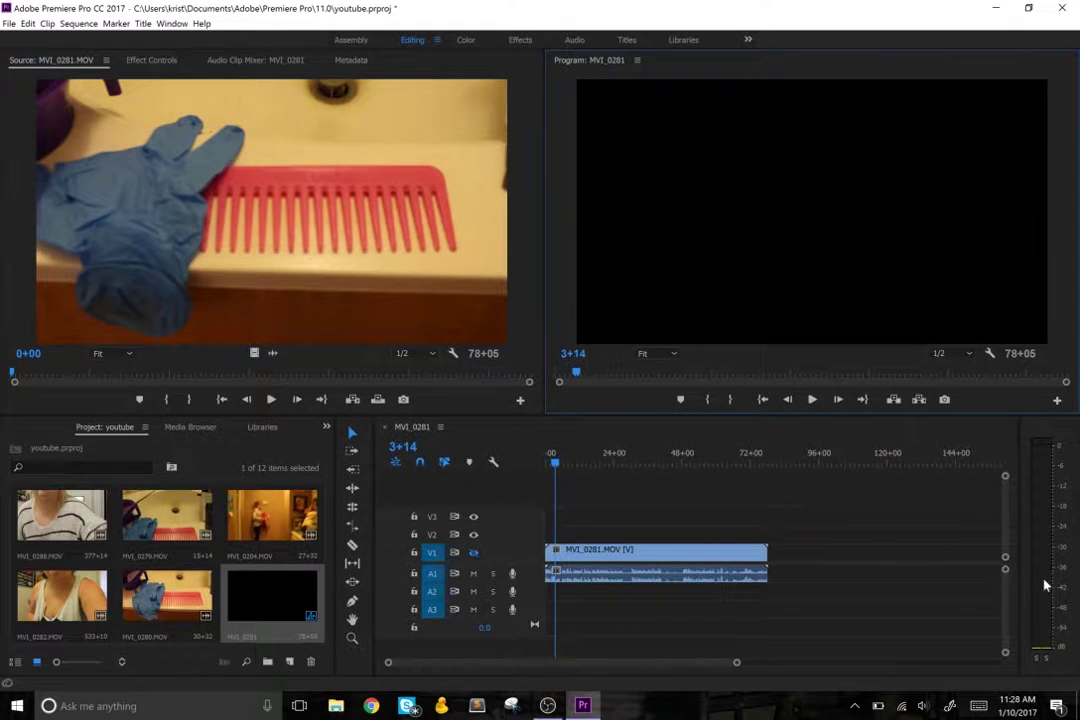
{"action": "left_click", "coordinate": [813, 400]}
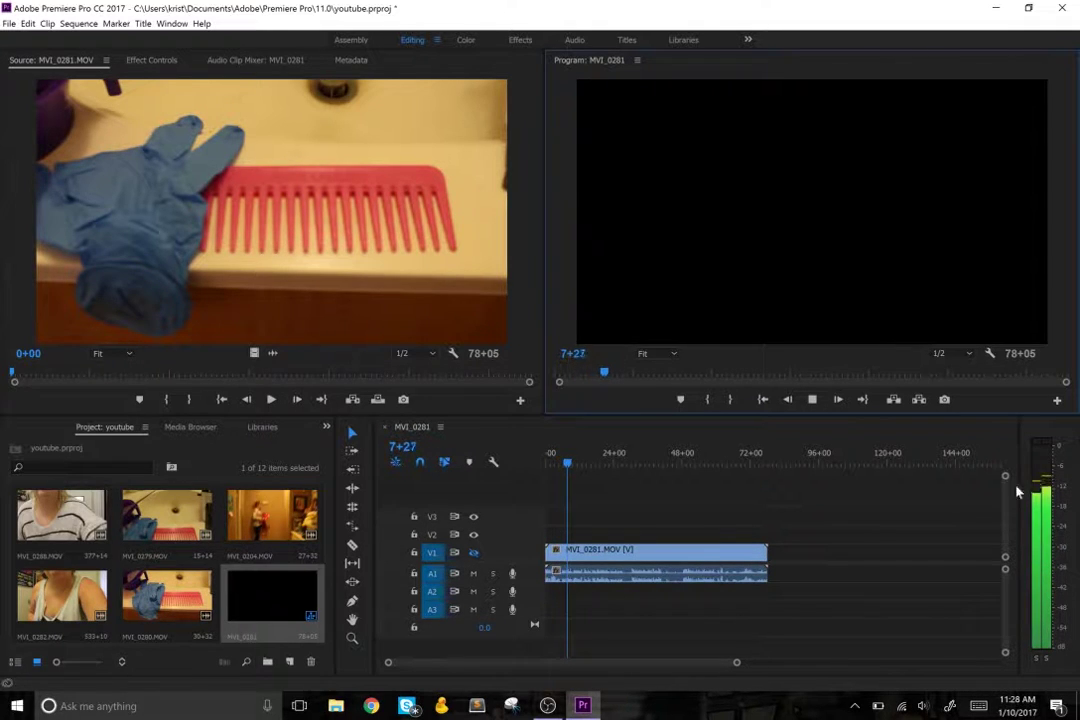
{"action": "left_click", "coordinate": [812, 400]}
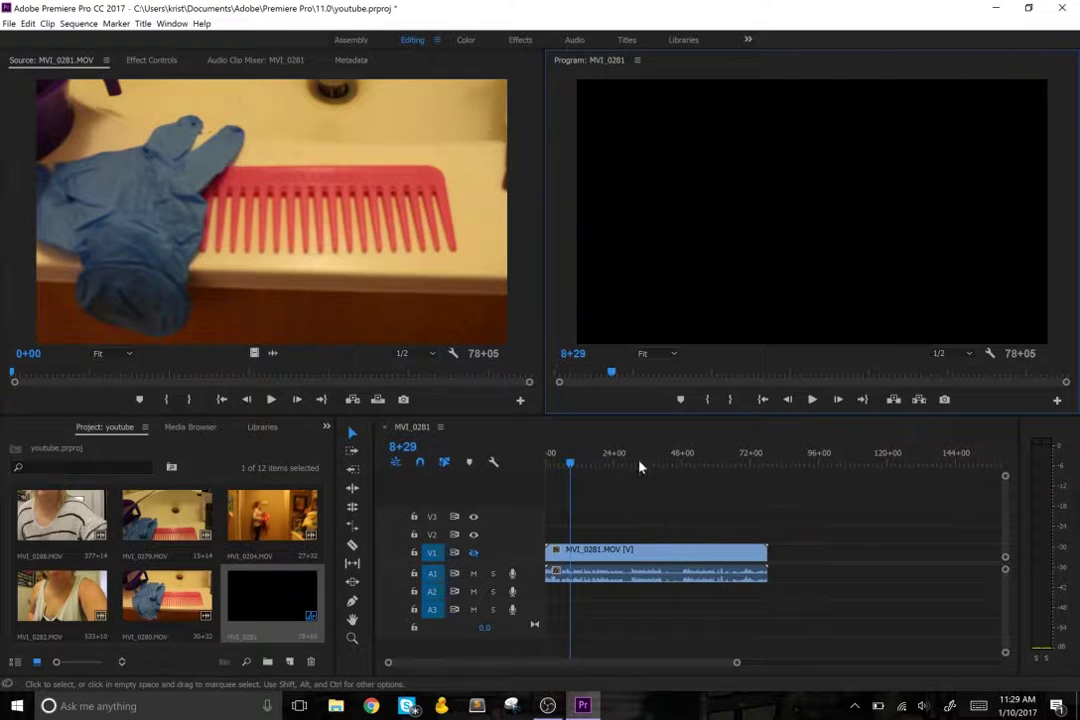
{"action": "left_click", "coordinate": [812, 400]}
{"action": "left_click", "coordinate": [474, 555]}
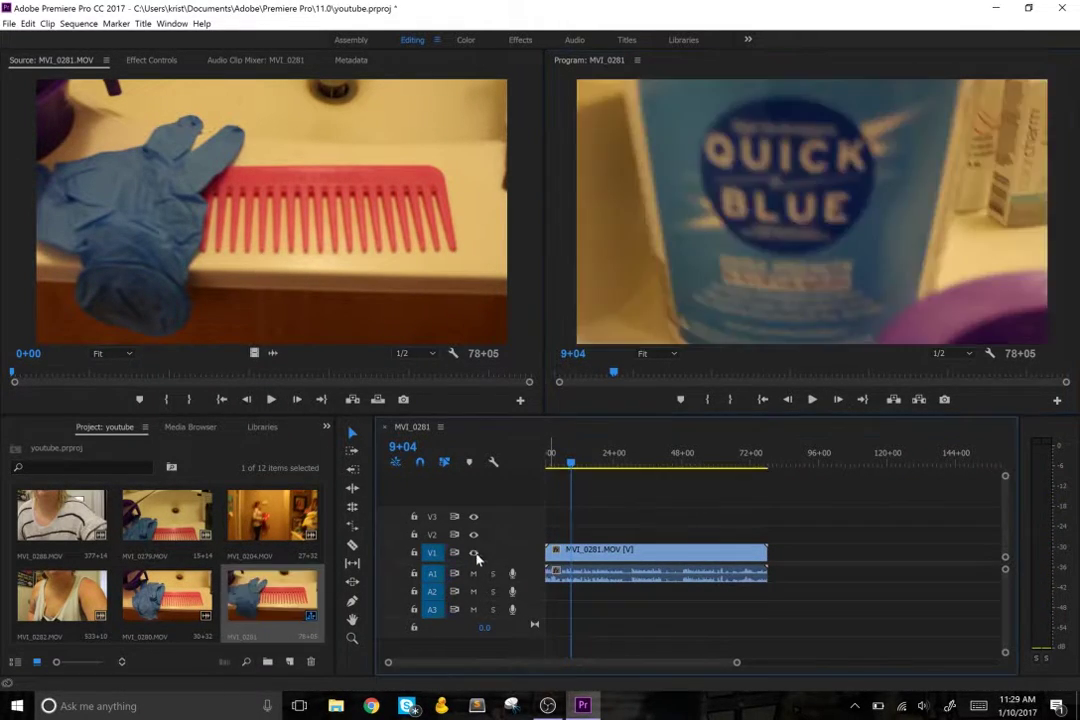
{"action": "left_click_drag", "start_coordinate": [569, 465], "coordinate": [547, 466]}
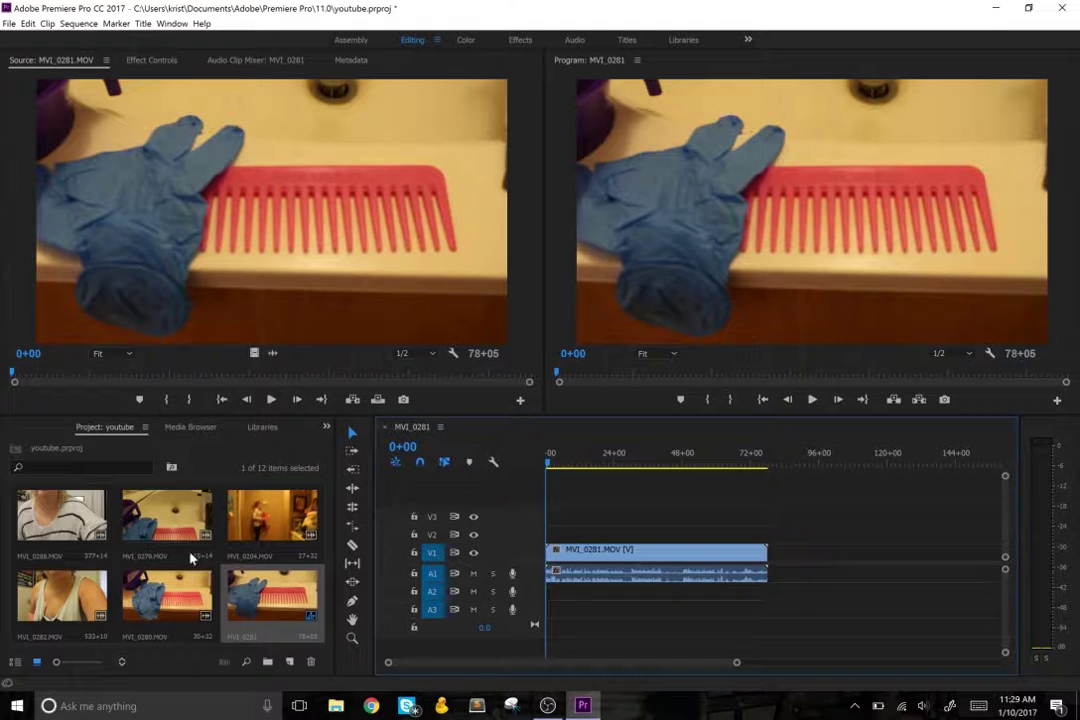
Load MVI_0285 from its first frame and place it on V2 above MVI_0281.
{"action": "scroll", "coordinate": [175, 545], "scroll_direction": "down", "scroll_amount": 3}
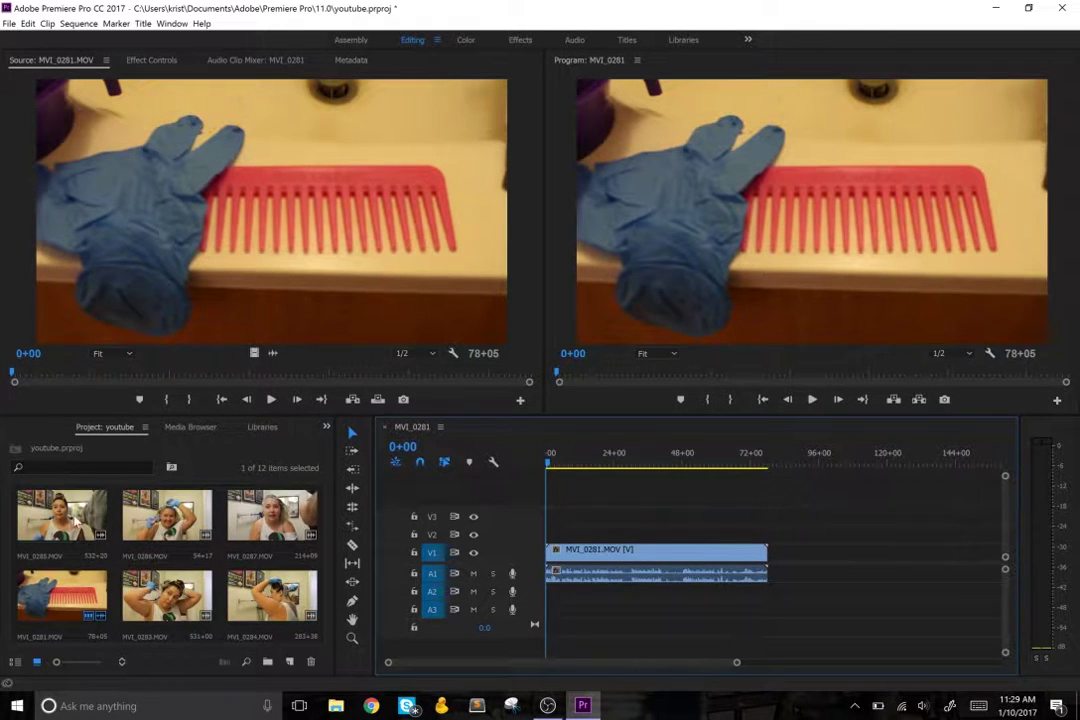
{"action": "double_click", "coordinate": [62, 515]}
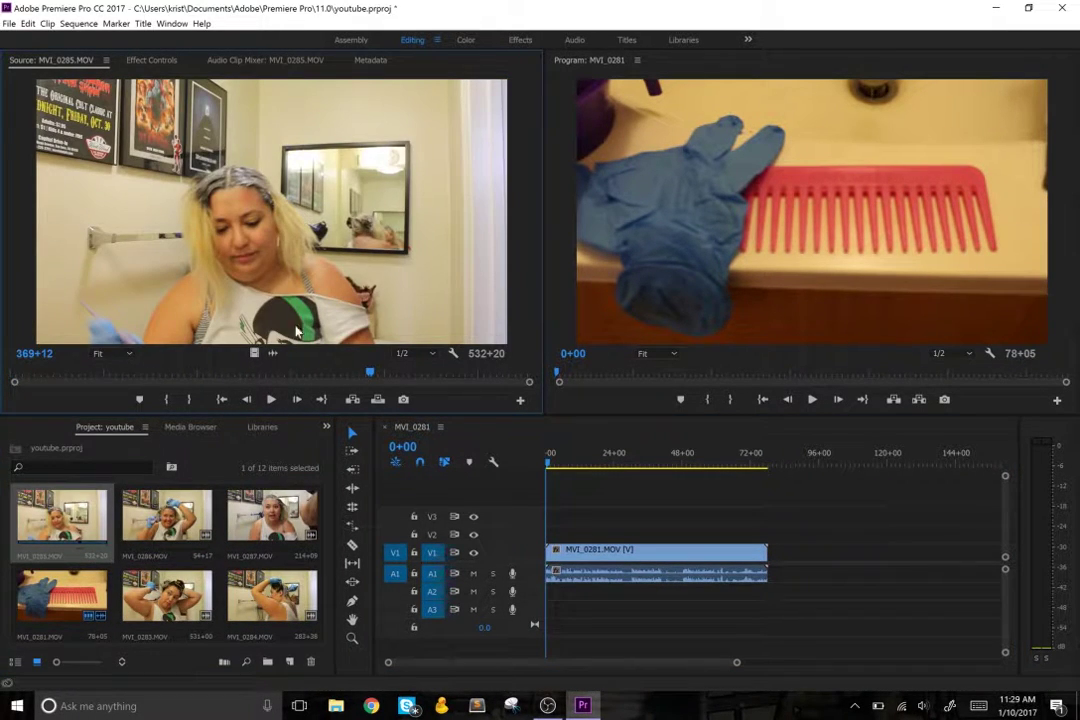
{"action": "left_click", "coordinate": [16, 381]}
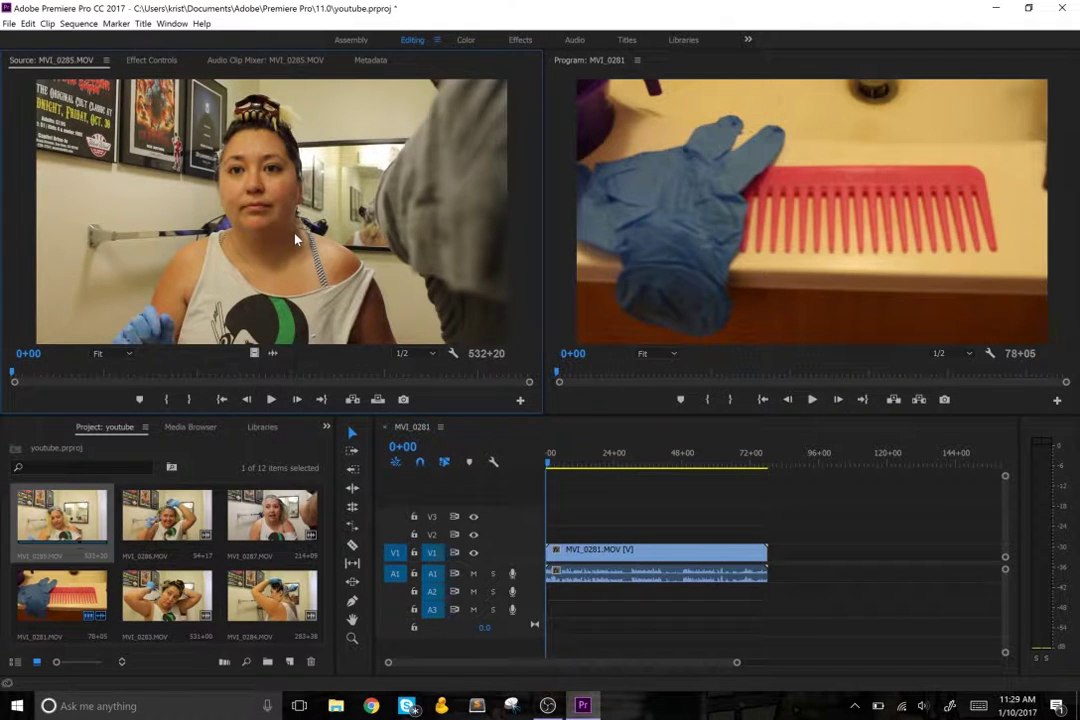
{"action": "left_click_drag", "start_coordinate": [508, 417], "coordinate": [567, 535]}
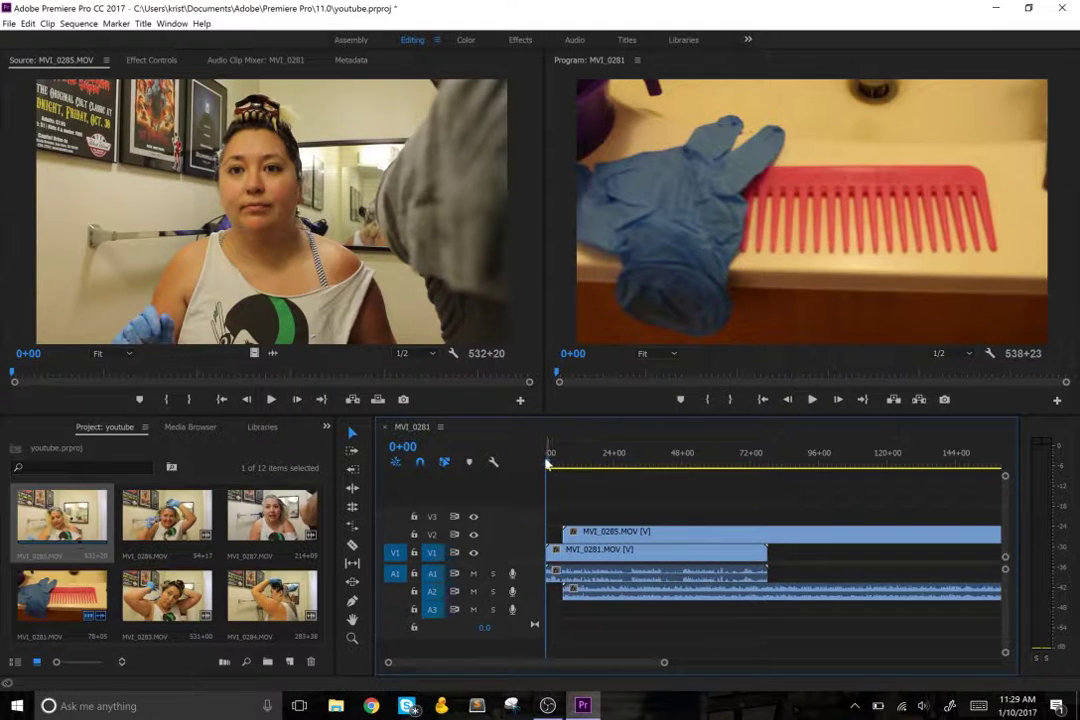
{"action": "left_click_drag", "start_coordinate": [549, 465], "coordinate": [567, 472]}
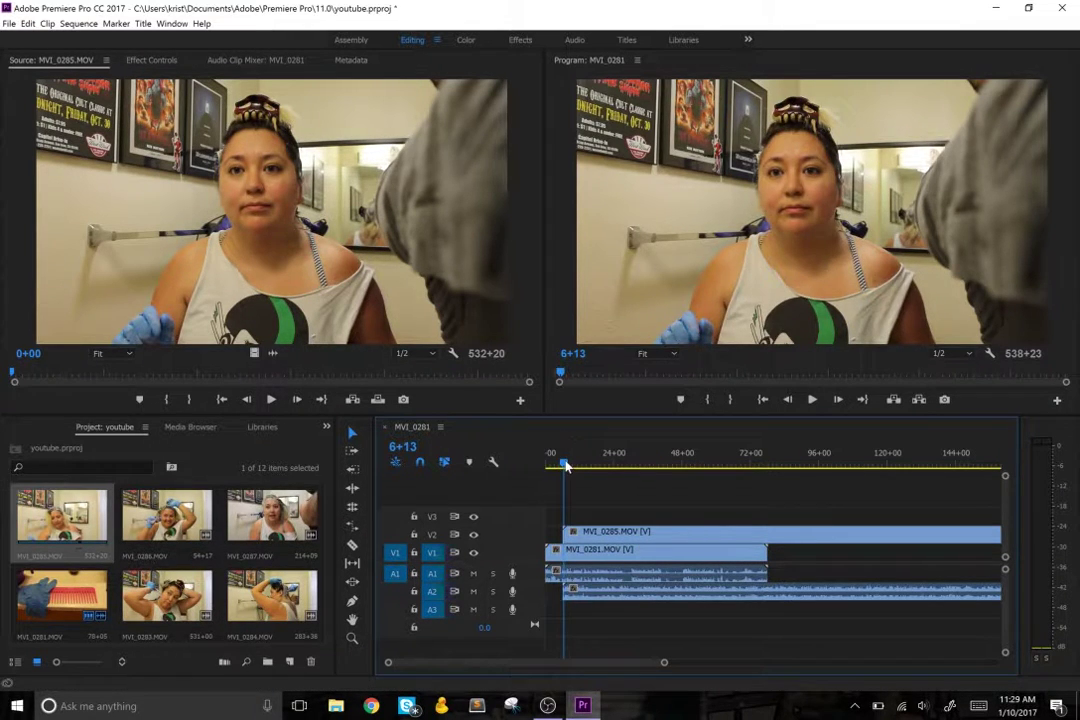
{"action": "mouse_move", "coordinate": [565, 465]}
{"action": "left_mouse_down"}
{"action": "mouse_move", "coordinate": [551, 465]}
{"action": "mouse_move", "coordinate": [590, 476]}
{"action": "mouse_move", "coordinate": [548, 468]}
{"action": "left_mouse_up"}
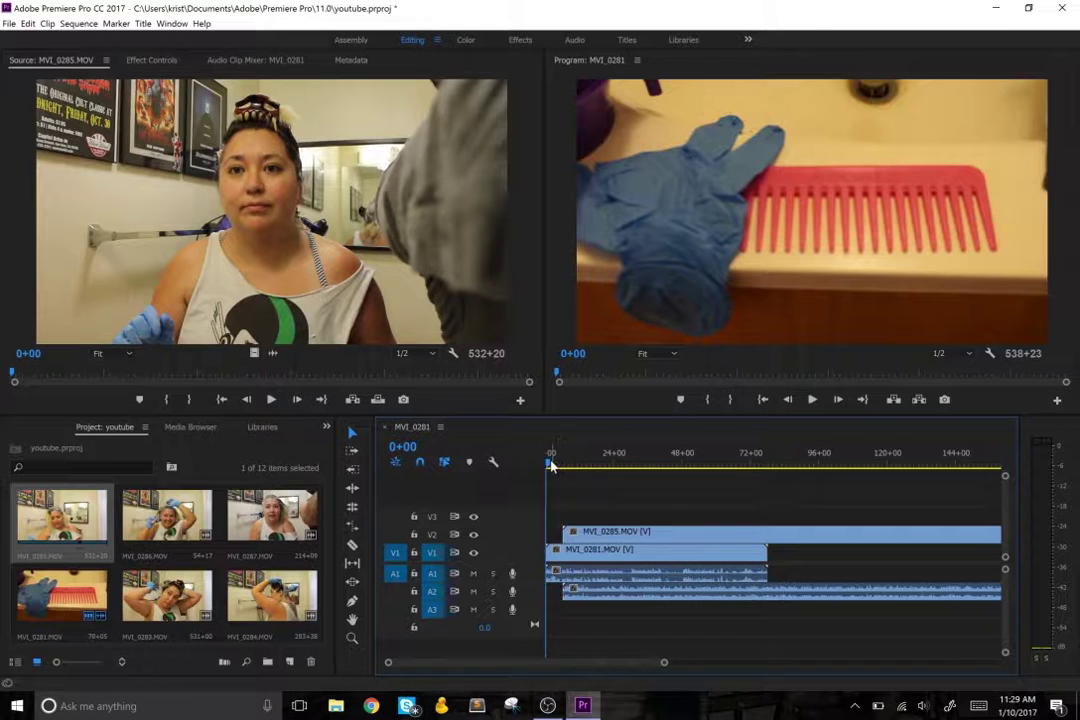
{"action": "mouse_move", "coordinate": [549, 465]}
{"action": "left_mouse_down"}
{"action": "mouse_move", "coordinate": [577, 478]}
{"action": "mouse_move", "coordinate": [588, 467]}
{"action": "mouse_move", "coordinate": [557, 472]}
{"action": "mouse_move", "coordinate": [585, 486]}
{"action": "mouse_move", "coordinate": [535, 474]}
{"action": "left_mouse_up"}
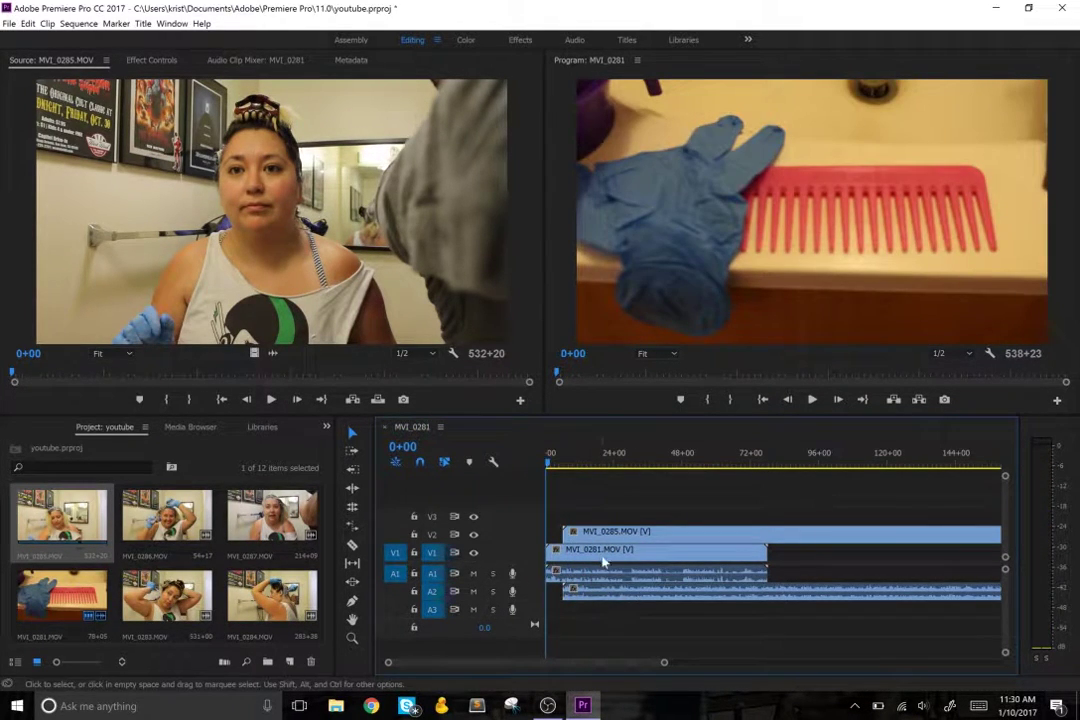
{"action": "key", "text": "Down"}
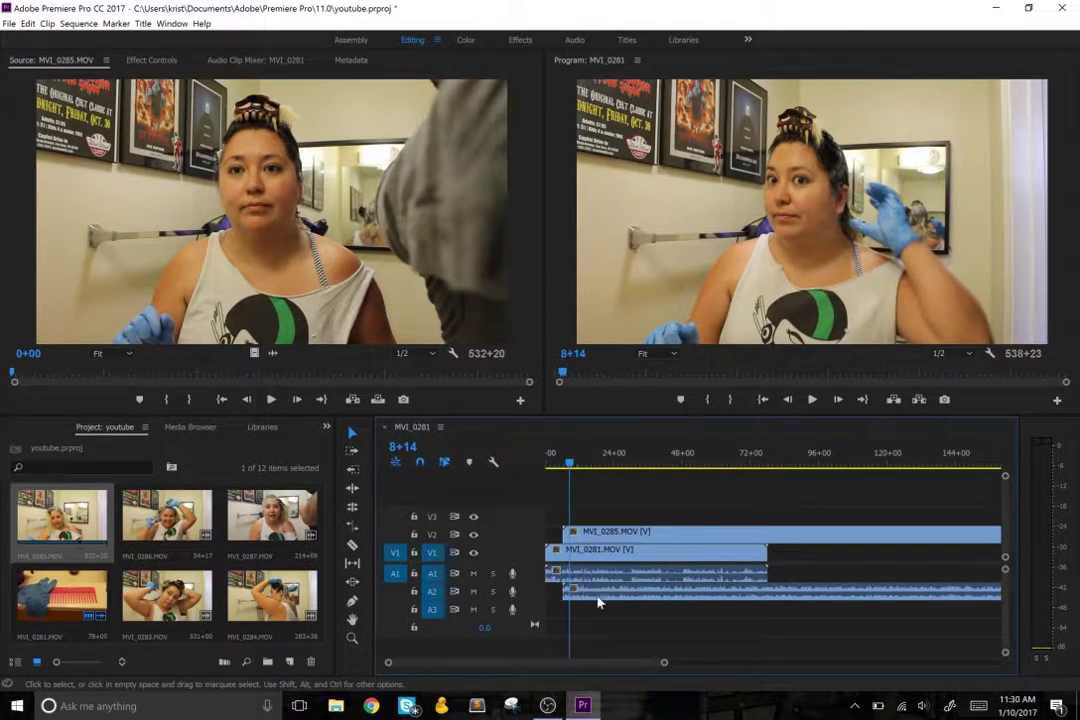
{"action": "left_click", "coordinate": [474, 536]}
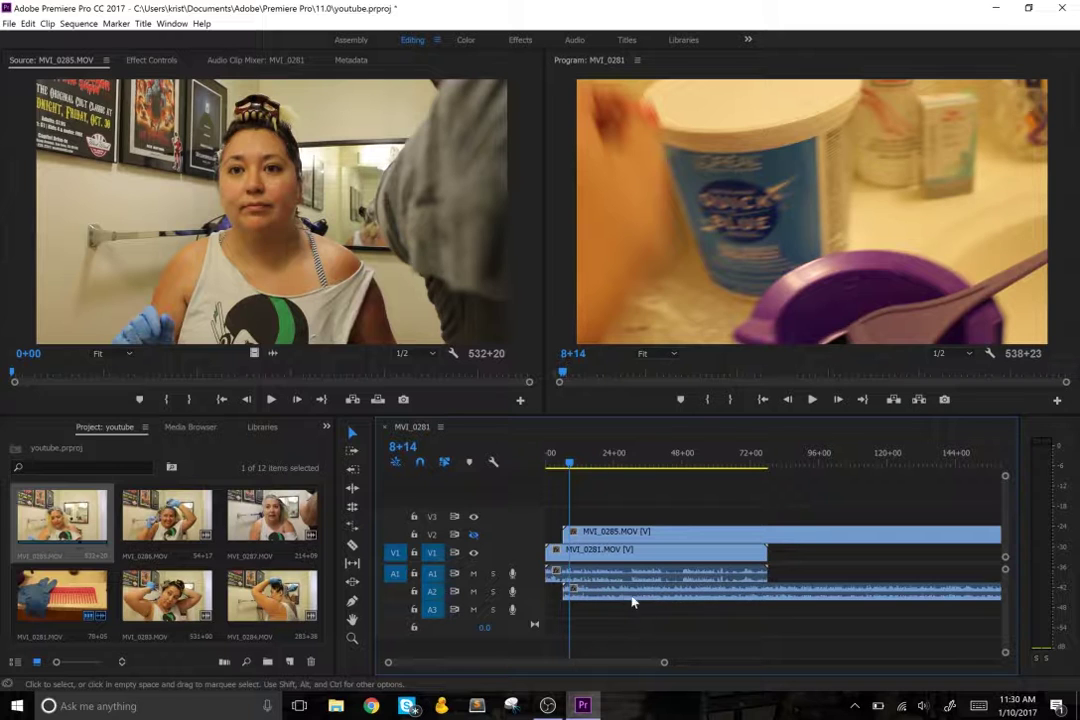
{"action": "left_click", "coordinate": [474, 574]}
{"action": "left_click", "coordinate": [811, 401]}
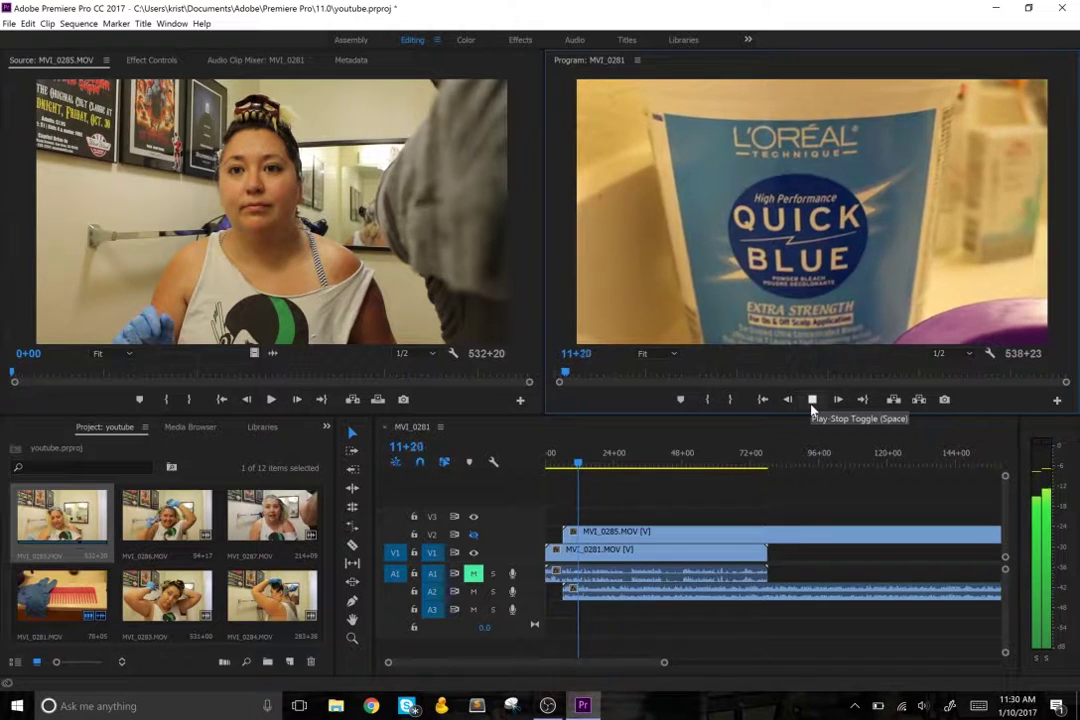
{"action": "left_click", "coordinate": [812, 401]}
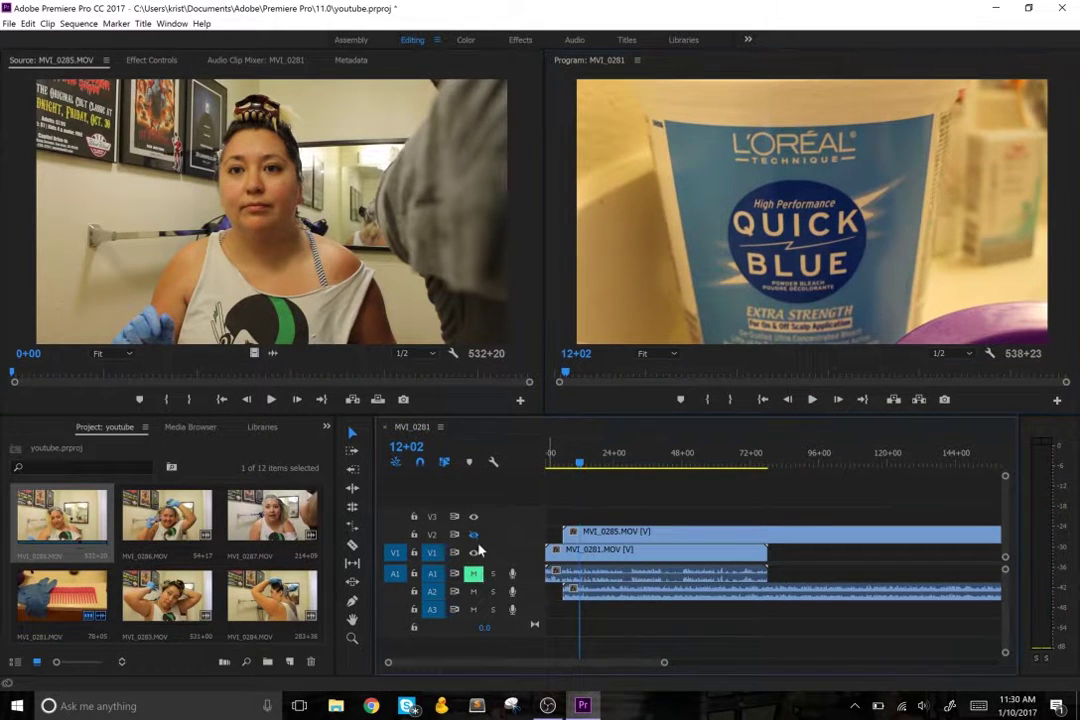
{"action": "left_click", "coordinate": [781, 540]}
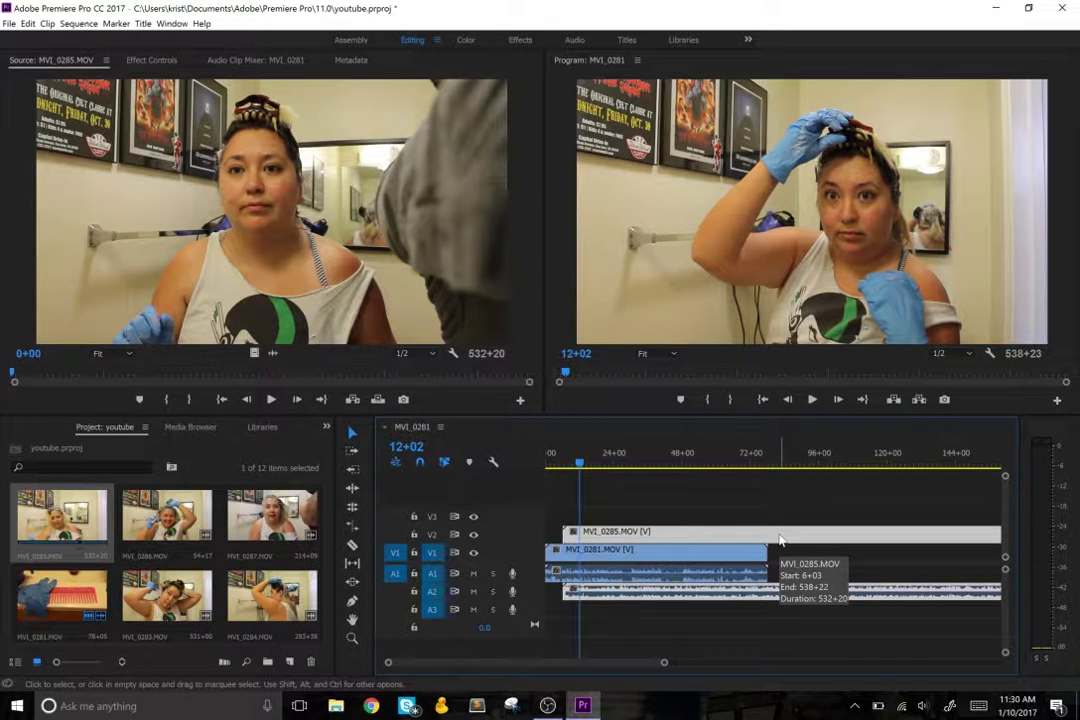
Delete MVI_0285 from the sequence and scrub through what remains.
{"action": "key", "text": "Delete"}
{"action": "left_click", "coordinate": [565, 462]}
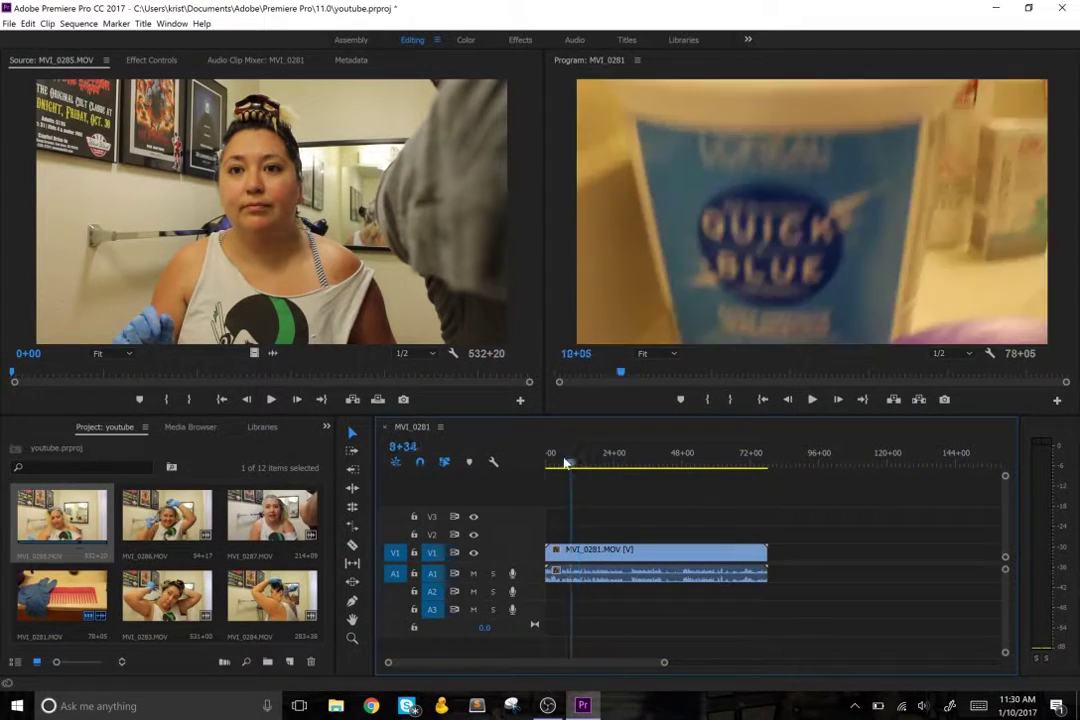
{"action": "left_click_drag", "start_coordinate": [565, 462], "coordinate": [505, 493]}
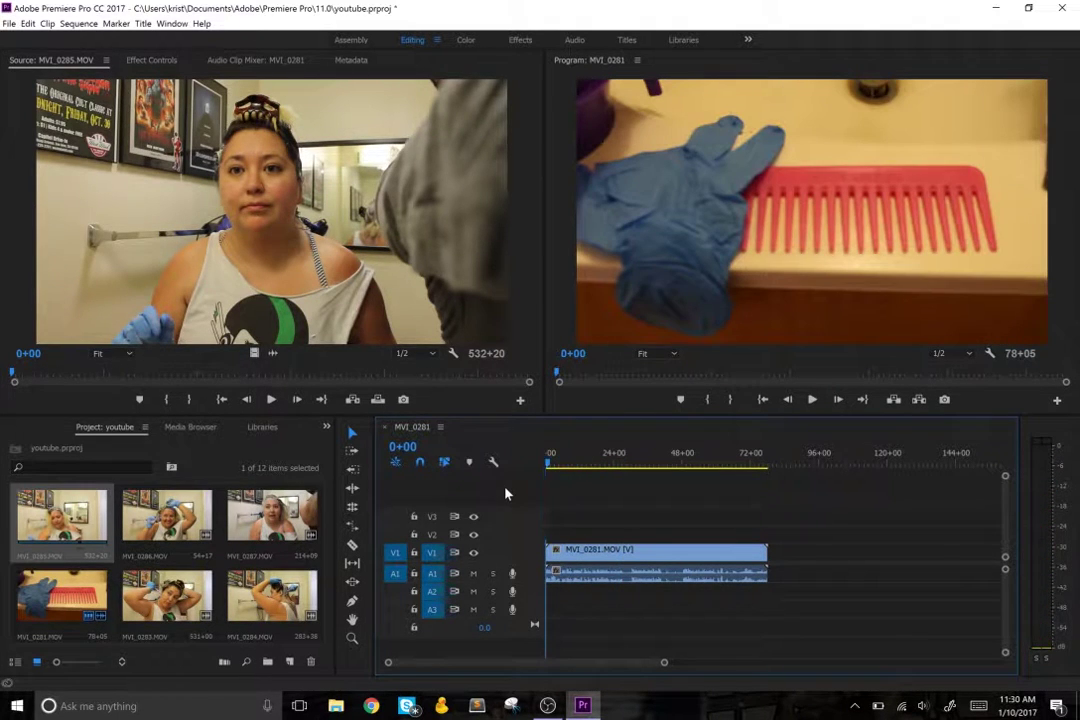
Slide MVI_0281 later so it starts at 20+19, leaving black at the start.
{"action": "left_click", "coordinate": [588, 560]}
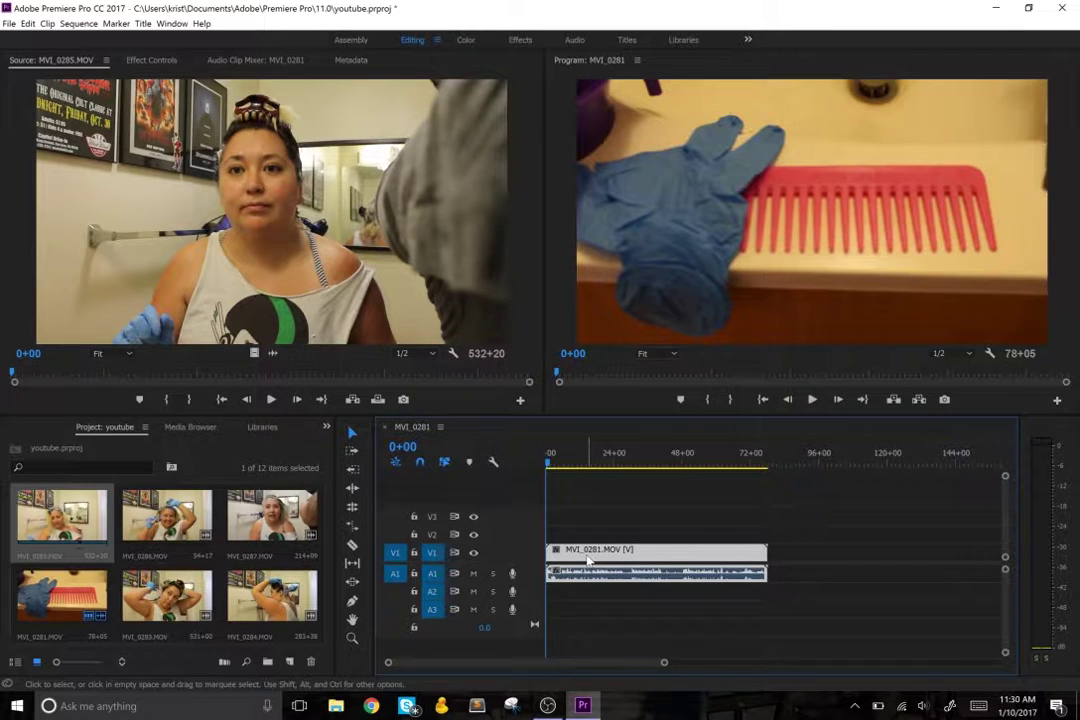
{"action": "mouse_move", "coordinate": [588, 562]}
{"action": "left_mouse_down"}
{"action": "mouse_move", "coordinate": [701, 565]}
{"action": "mouse_move", "coordinate": [663, 565]}
{"action": "mouse_move", "coordinate": [664, 530]}
{"action": "mouse_move", "coordinate": [669, 567]}
{"action": "mouse_move", "coordinate": [800, 575]}
{"action": "mouse_move", "coordinate": [647, 578]}
{"action": "mouse_move", "coordinate": [596, 562]}
{"action": "left_mouse_up"}
{"action": "left_click_drag", "start_coordinate": [596, 566], "coordinate": [648, 567]}
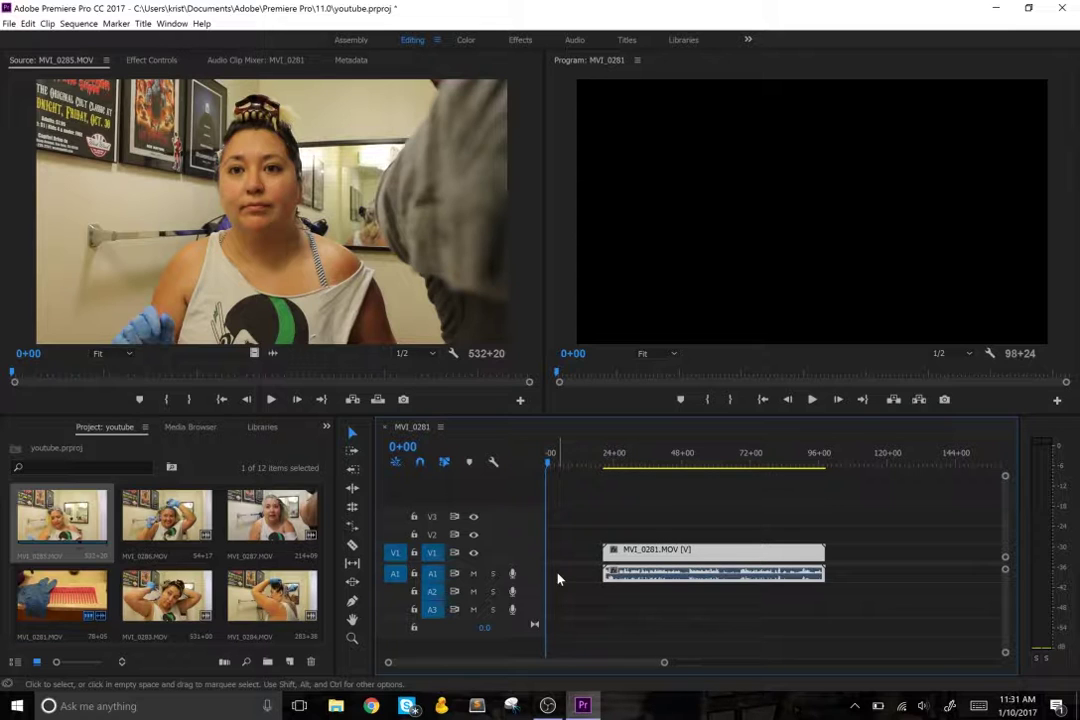
Create a new default still title, keeping the name Title 01.
{"action": "key", "text": "ctrl+t"}
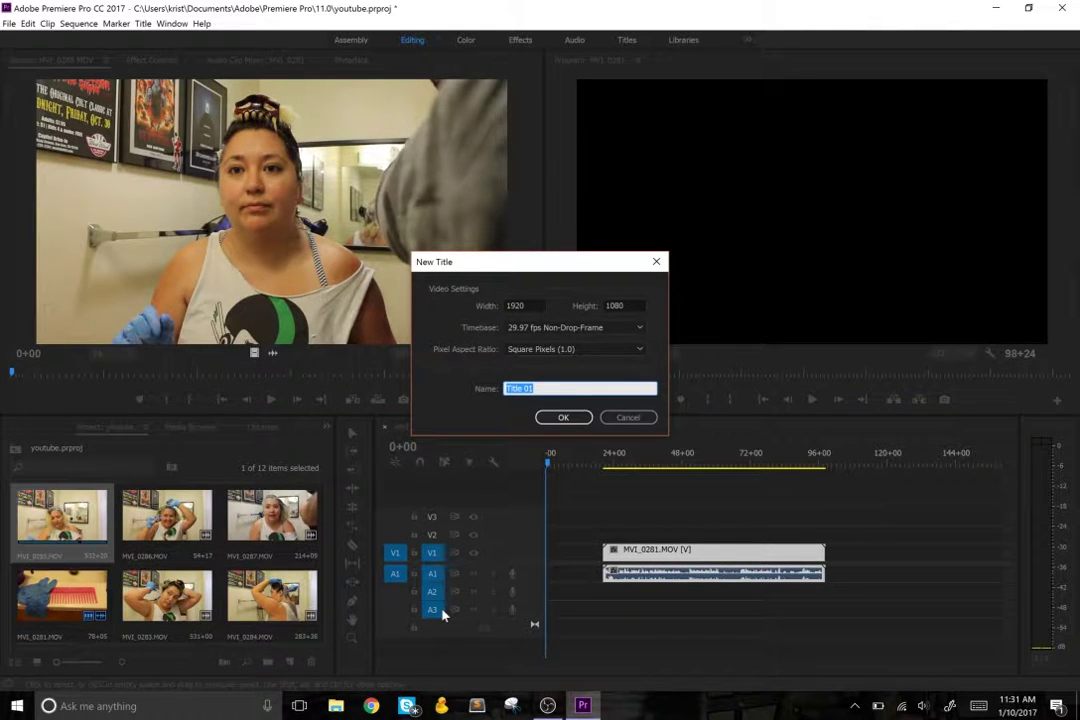
{"action": "left_click", "coordinate": [564, 418]}
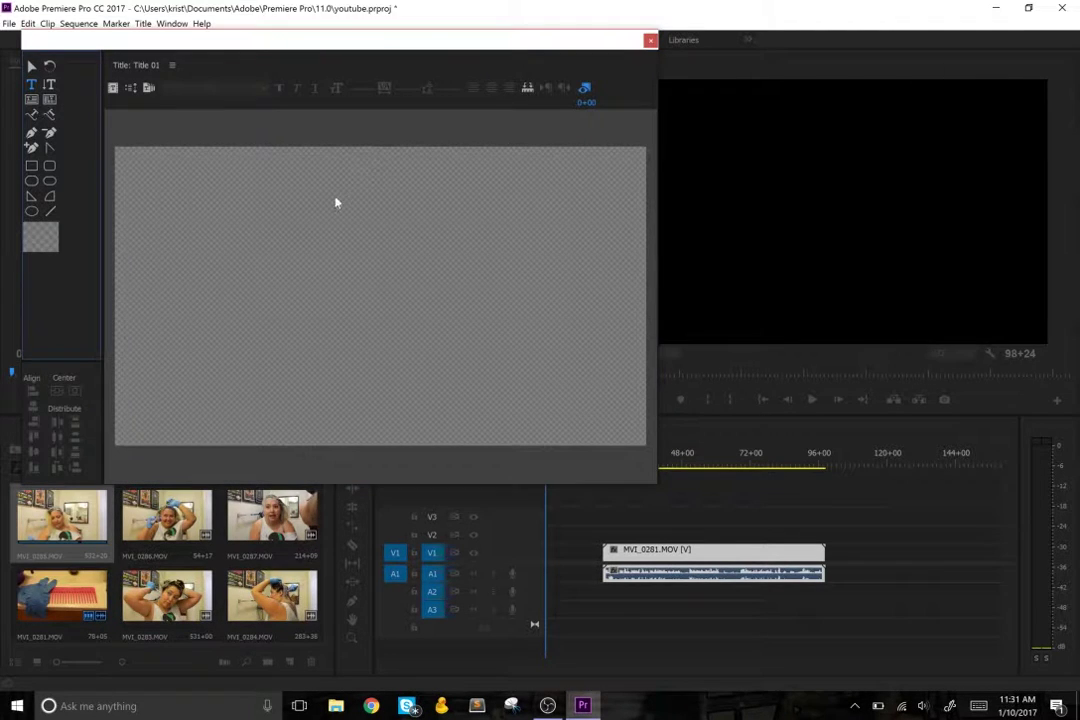
Type 'How to Dye Hair' on Title 01 and move it to the frame centre.
{"action": "left_click", "coordinate": [31, 88]}
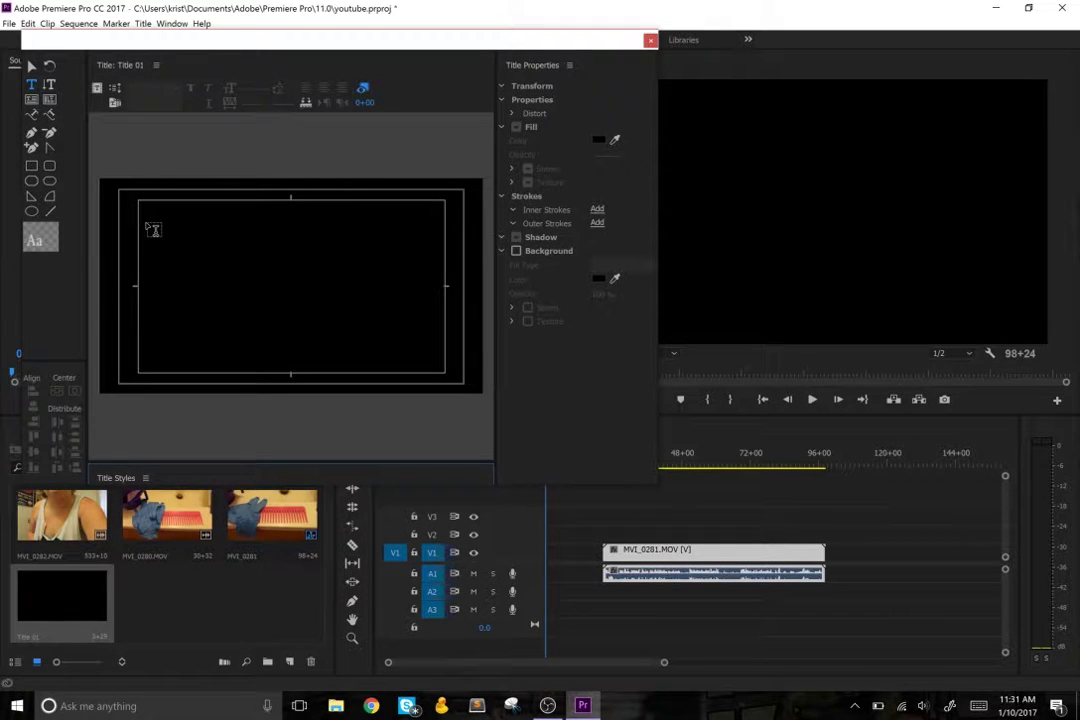
{"action": "left_click", "coordinate": [146, 219]}
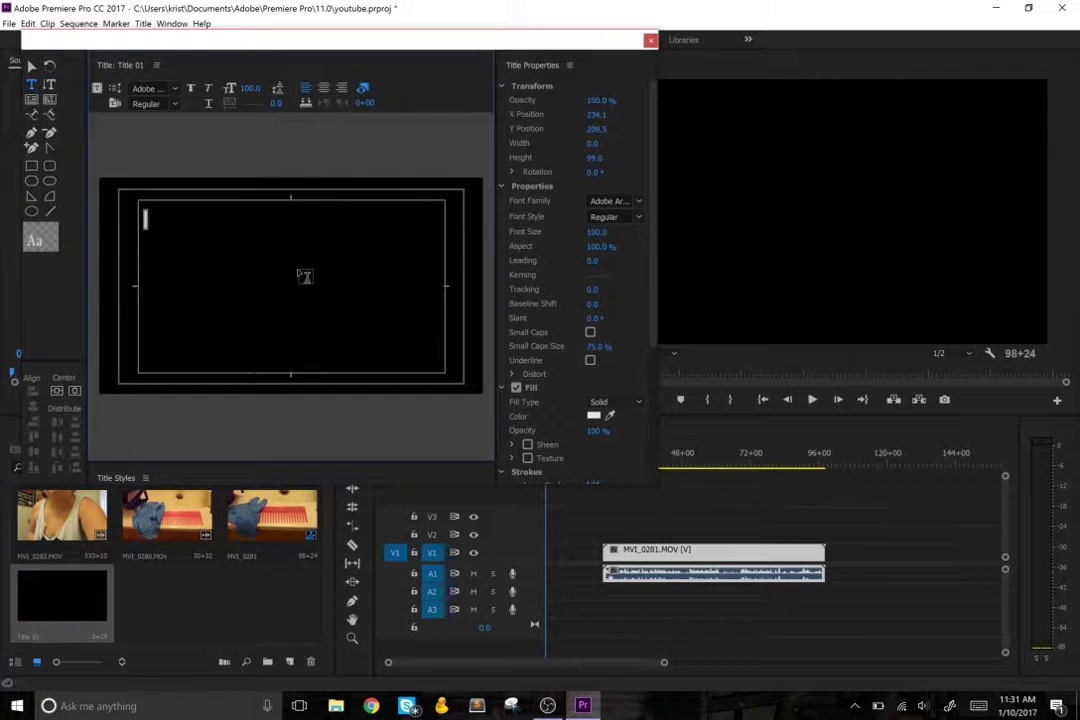
{"action": "type", "text": "THis"}
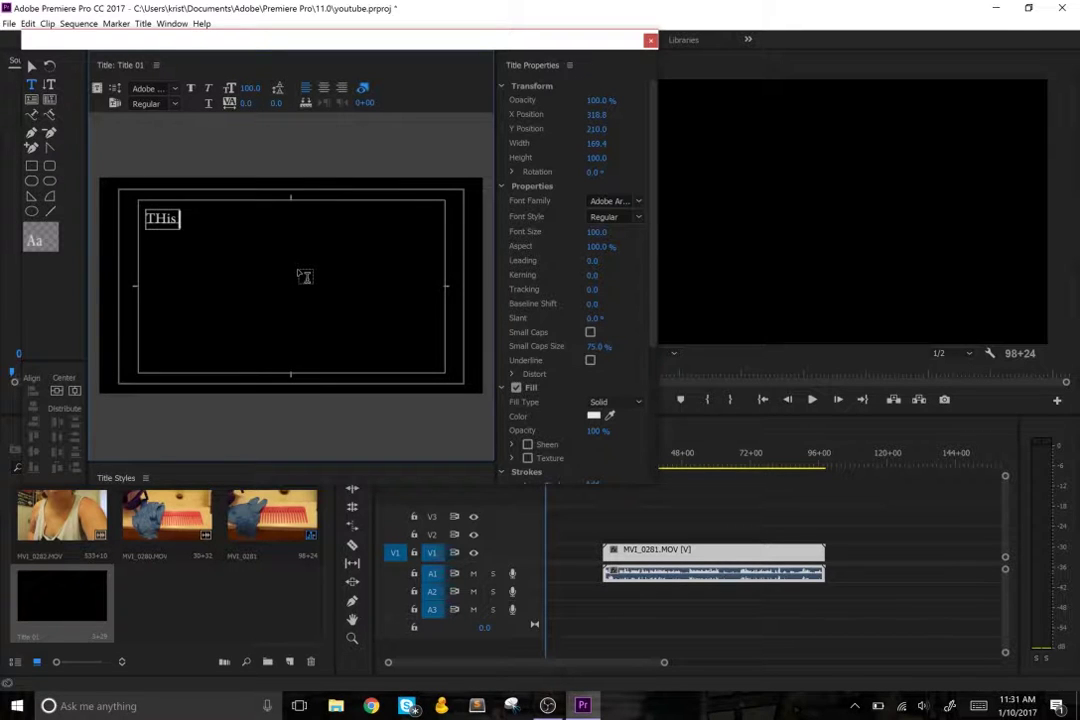
{"action": "key", "text": "BackSpace"}
{"action": "key", "text": "BackSpace"}
{"action": "key", "text": "BackSpace"}
{"action": "key", "text": "BackSpace"}
{"action": "type", "text": "How to D"}
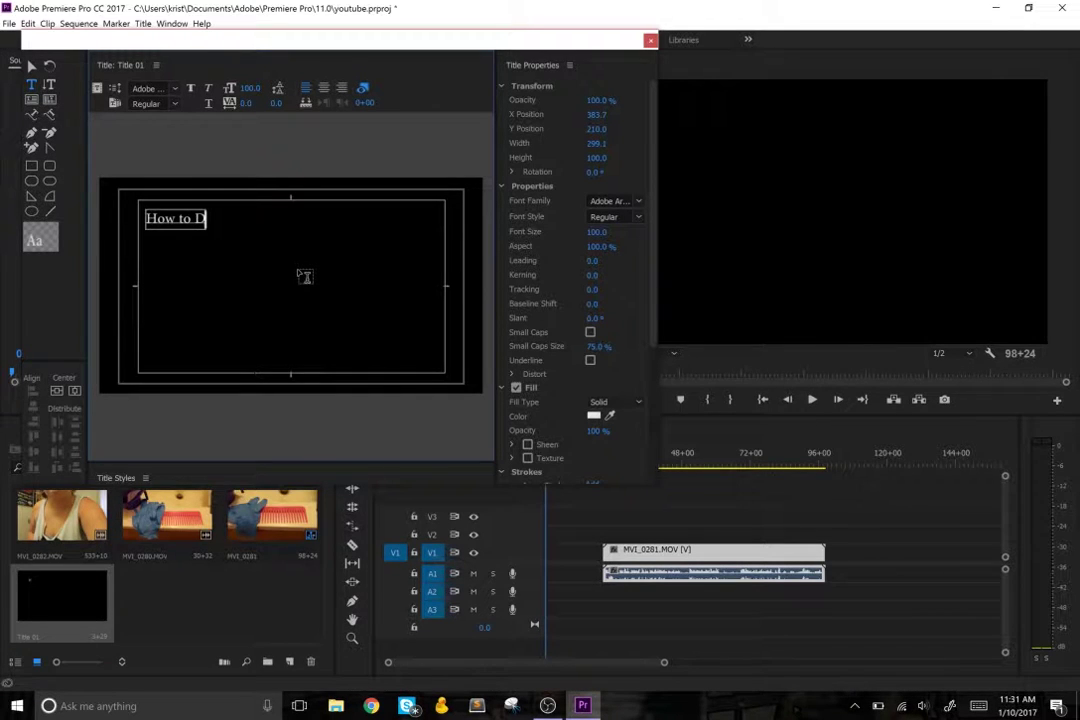
{"action": "key", "text": "BackSpace"}
{"action": "type", "text": "Dye Hair"}
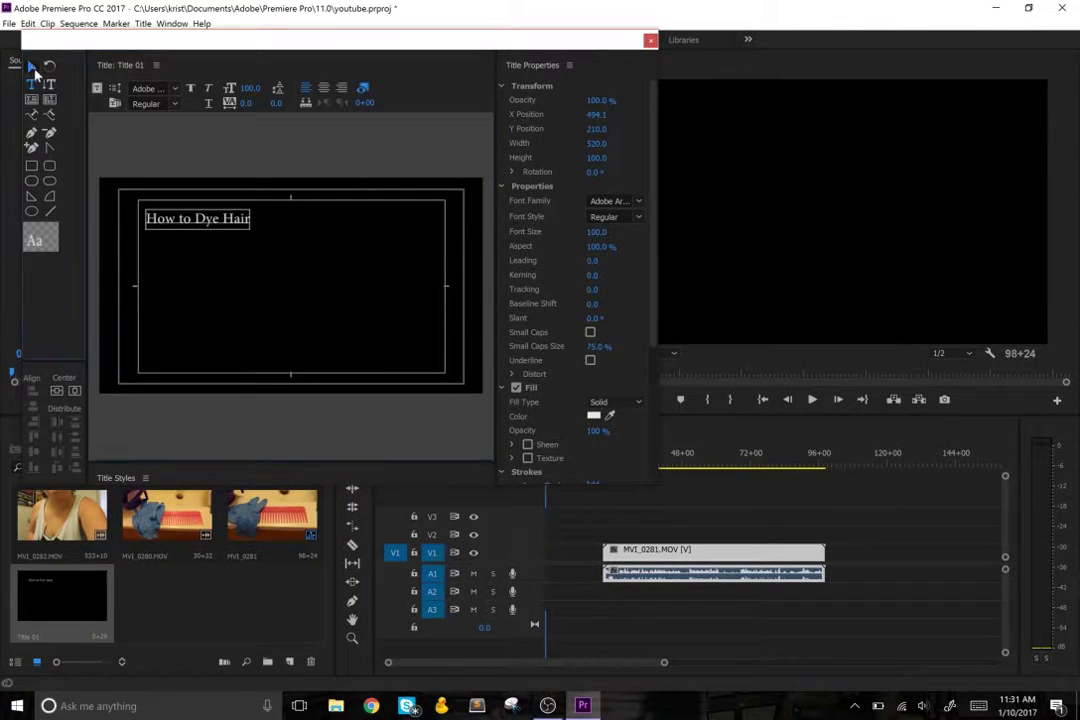
{"action": "left_click", "coordinate": [31, 67]}
{"action": "left_click_drag", "start_coordinate": [207, 223], "coordinate": [293, 295]}
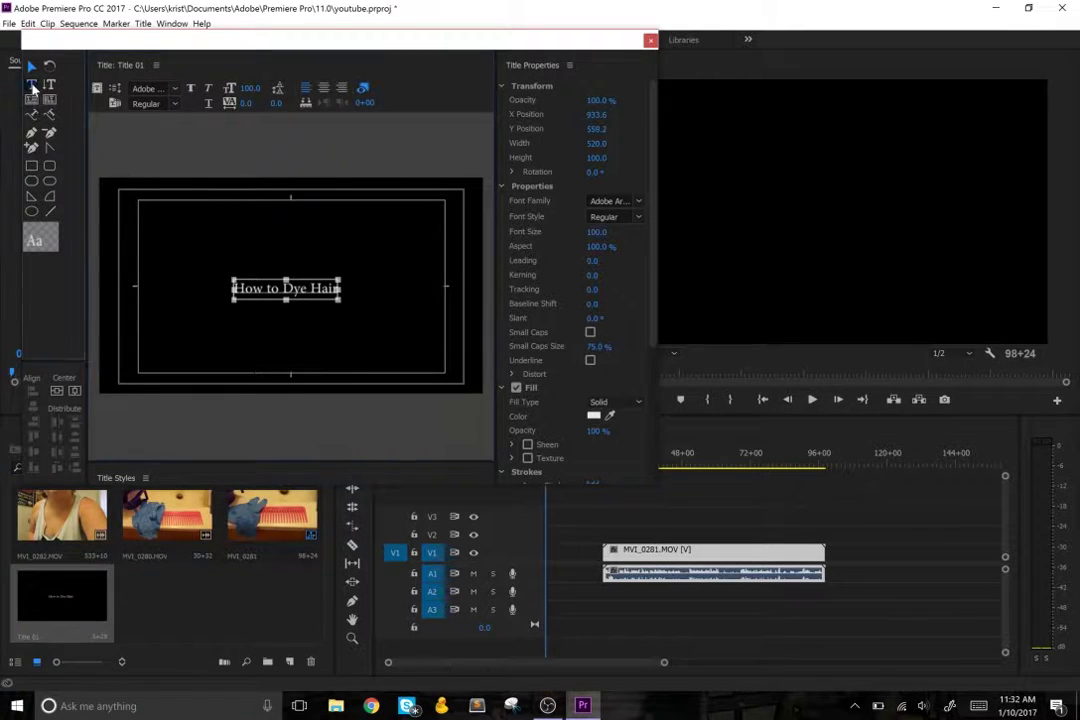
Add the author byline text and place it below and right of the title.
{"action": "left_click", "coordinate": [31, 86]}
{"action": "left_click", "coordinate": [292, 289]}
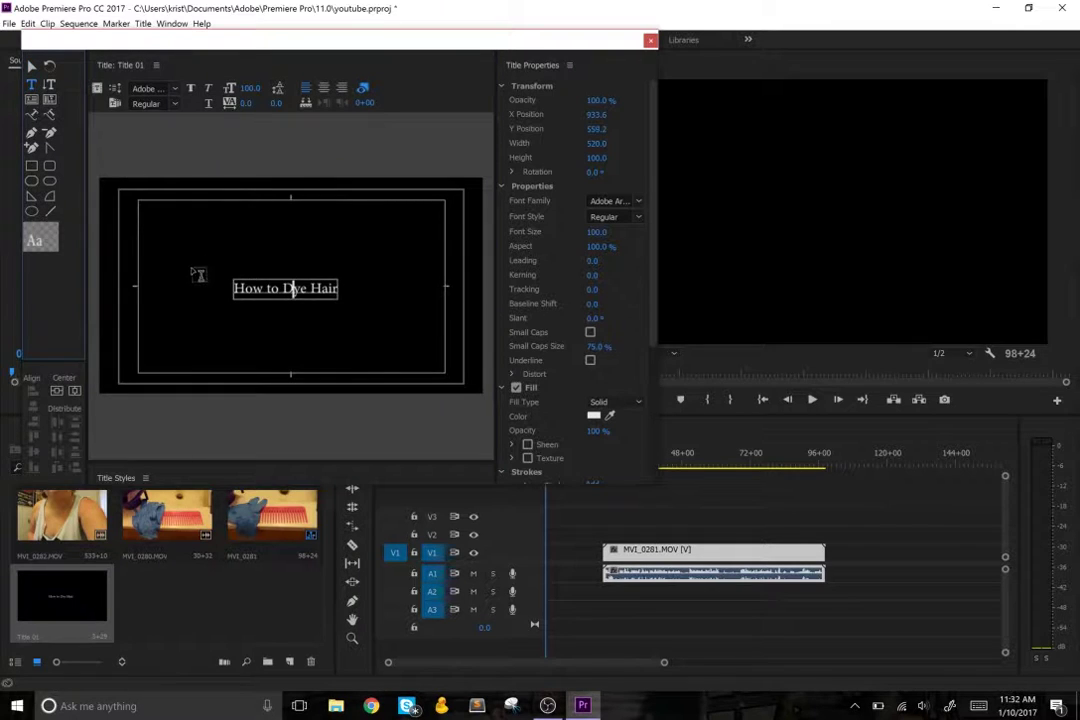
{"action": "left_click", "coordinate": [153, 343]}
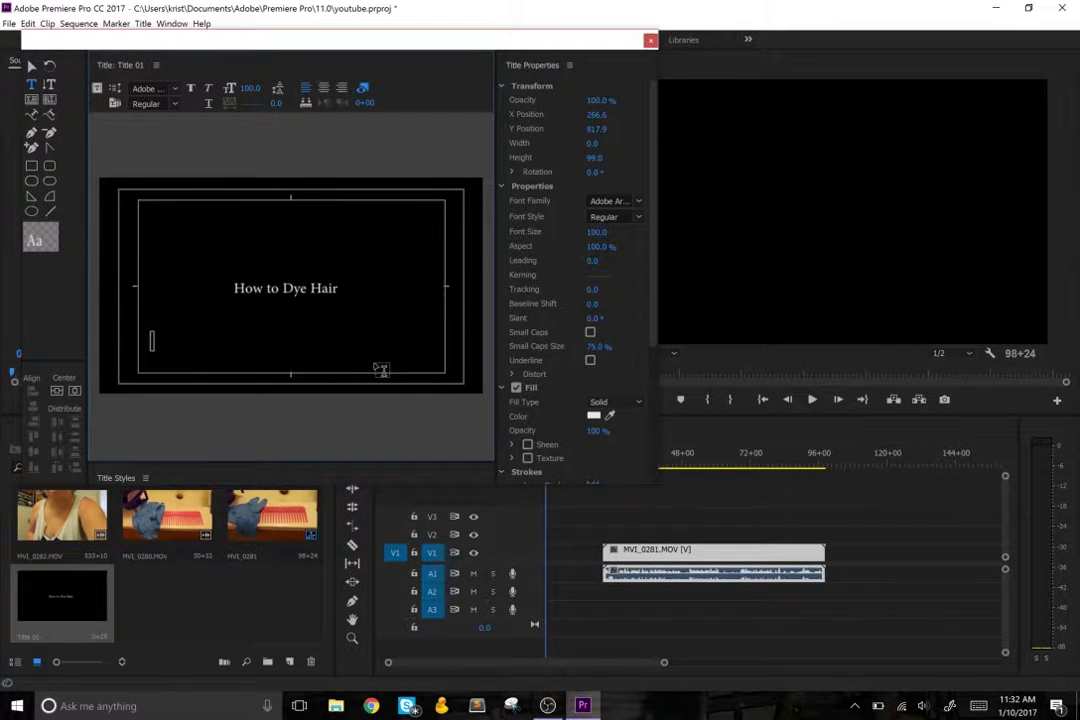
{"action": "type", "text": "By"}
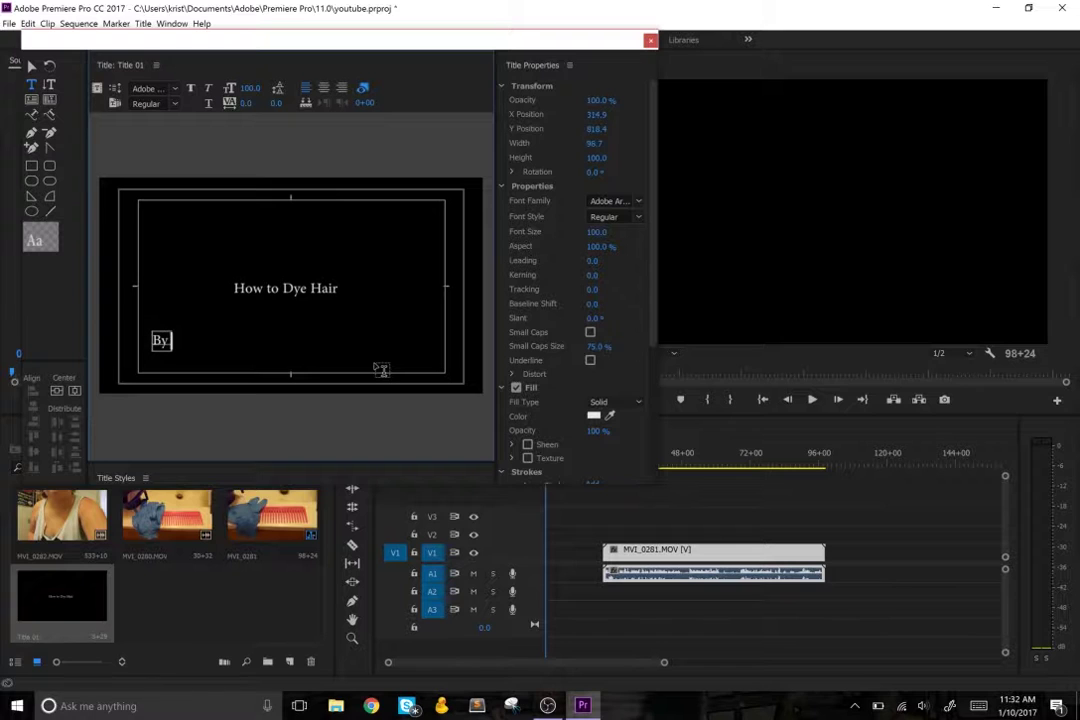
{"action": "type", "text": " Kristie Co"}
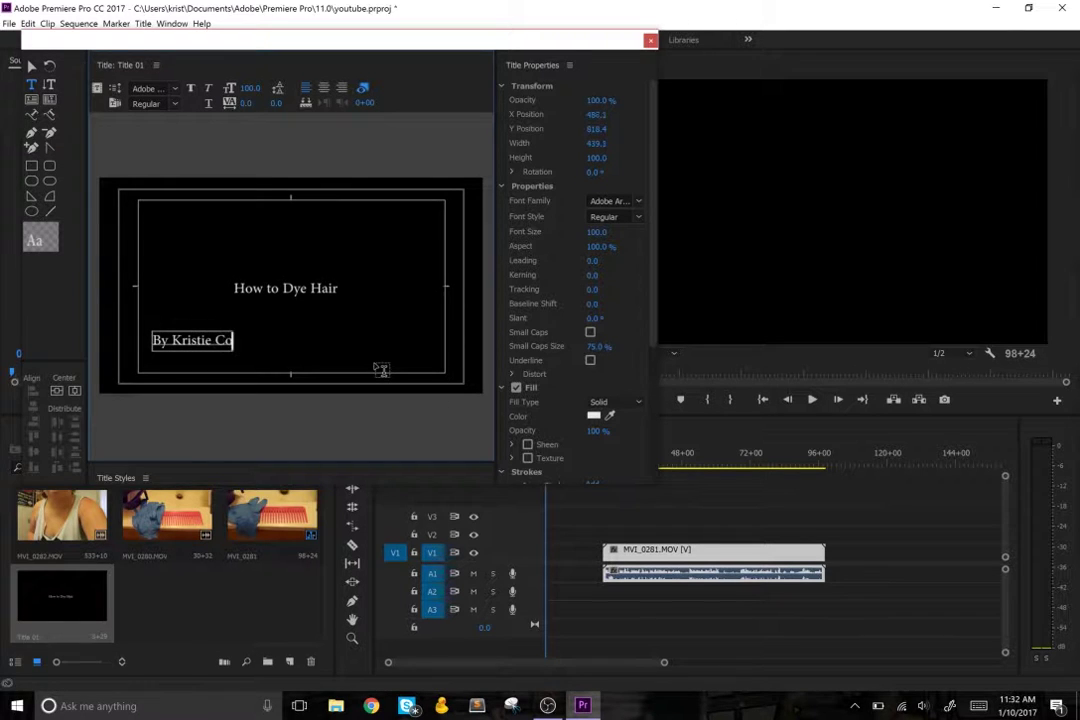
{"action": "type", "text": "ok"}
{"action": "left_click", "coordinate": [31, 66]}
{"action": "left_click_drag", "start_coordinate": [209, 345], "coordinate": [384, 354]}
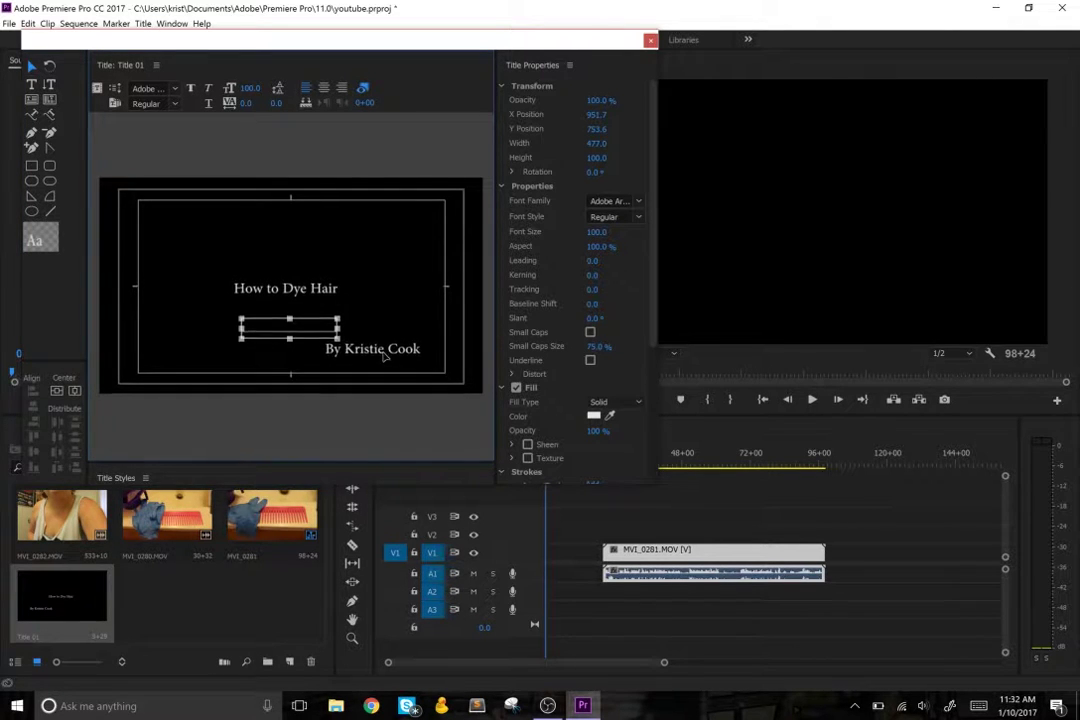
Set the How to Dye Hair text to font size 125 and nudge it slightly up-left.
{"action": "left_click", "coordinate": [306, 293]}
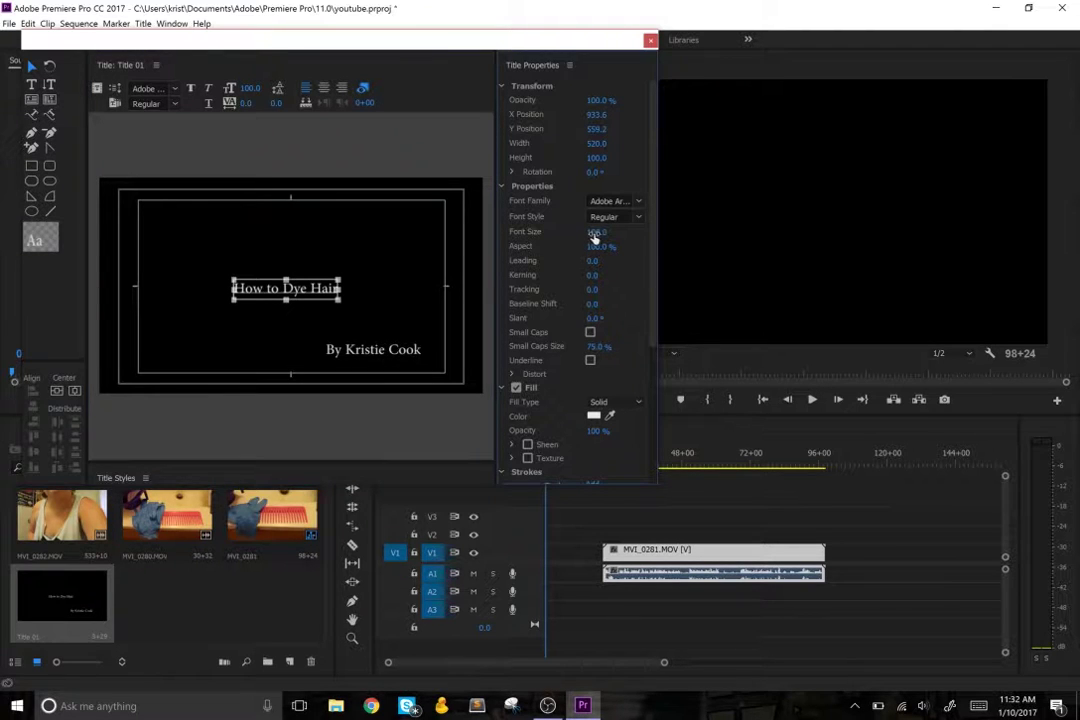
{"action": "left_click", "coordinate": [598, 233]}
{"action": "key", "text": "Return"}
{"action": "left_click", "coordinate": [604, 233]}
{"action": "left_click_drag", "start_coordinate": [591, 236], "coordinate": [635, 235]}
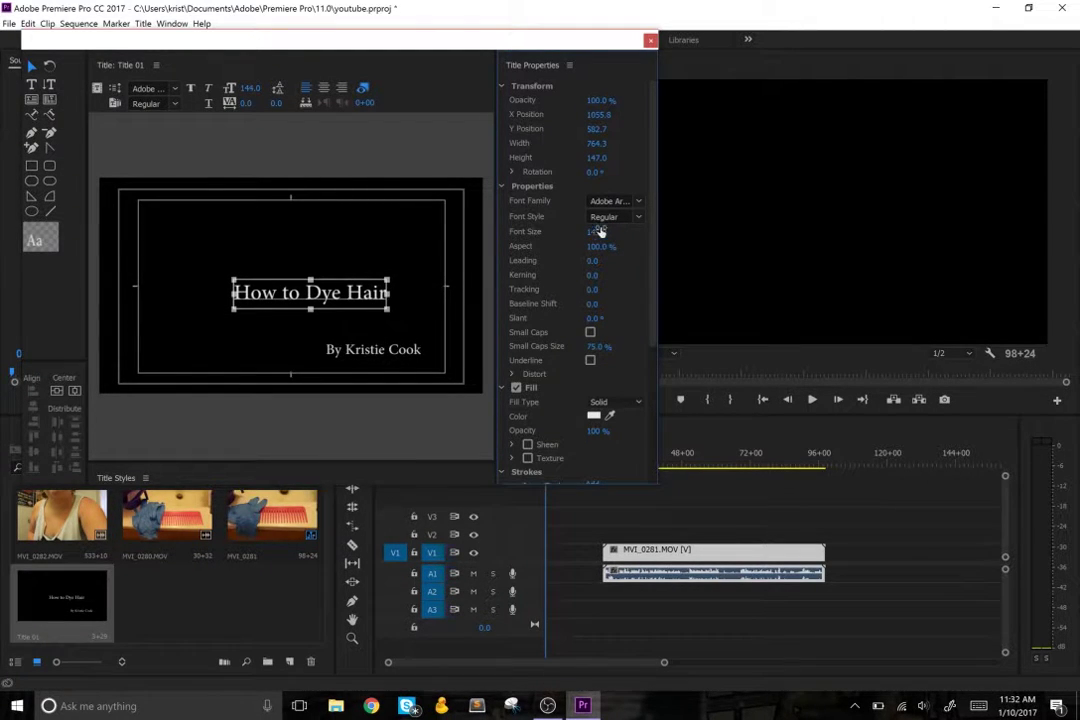
{"action": "left_click_drag", "start_coordinate": [599, 231], "coordinate": [596, 231]}
{"action": "left_click", "coordinate": [599, 232]}
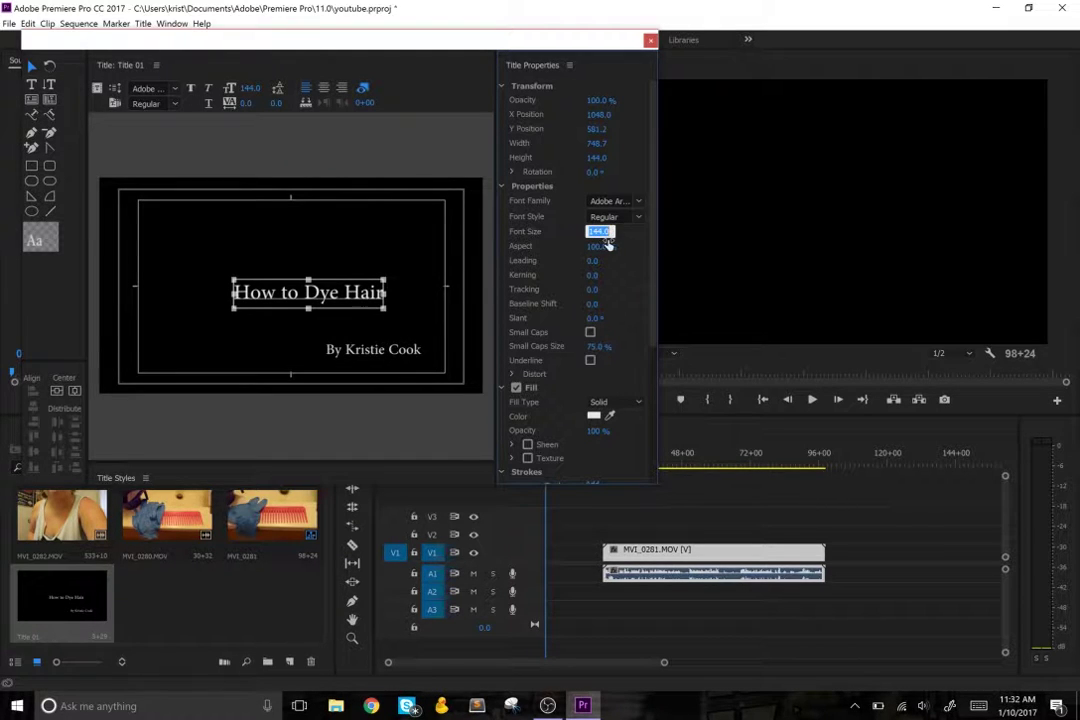
{"action": "type", "text": "125"}
{"action": "key", "text": "Return"}
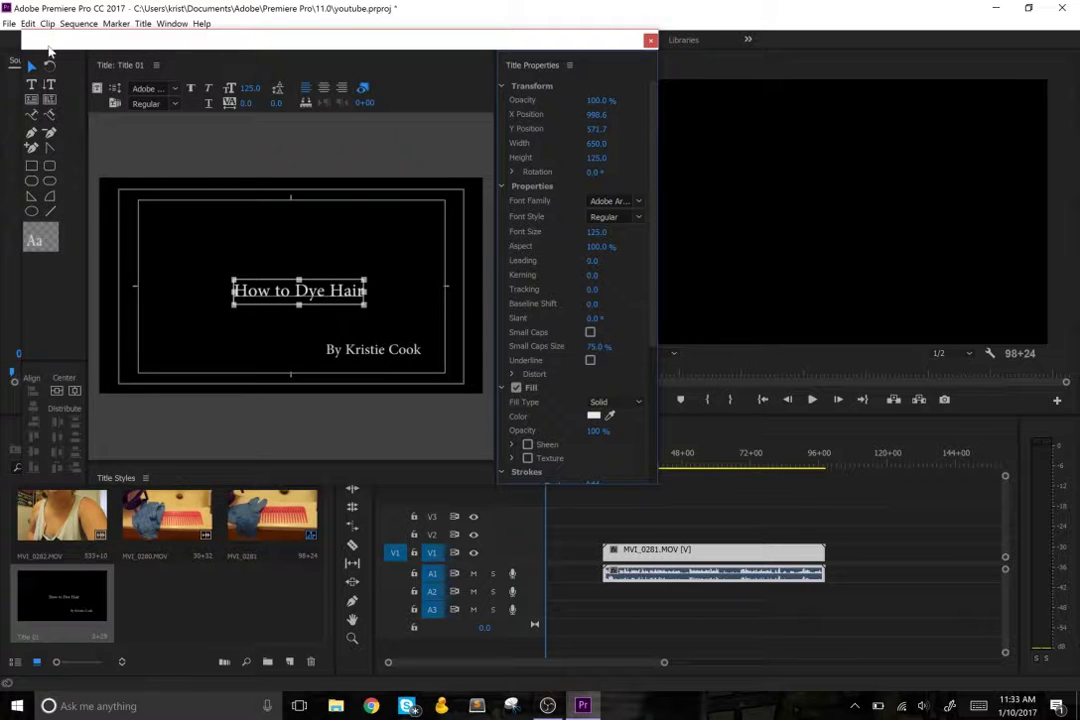
{"action": "left_click_drag", "start_coordinate": [289, 305], "coordinate": [287, 291]}
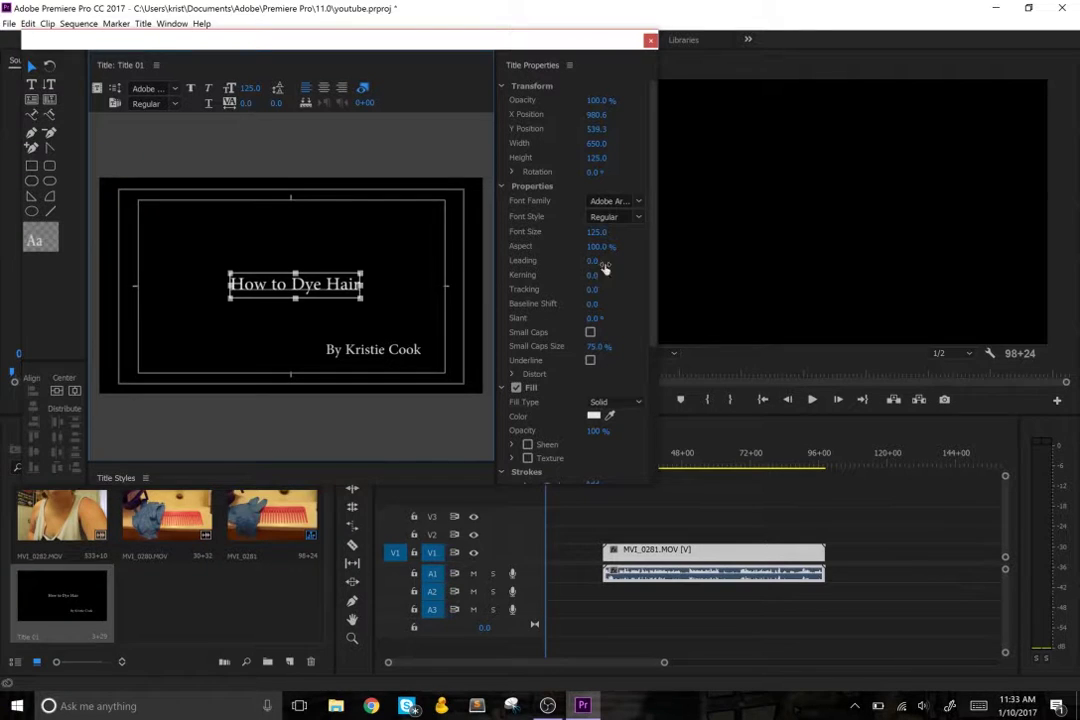
Give the How to Dye Hair text a red fill, colour D34040.
{"action": "left_click", "coordinate": [594, 418]}
{"action": "left_click", "coordinate": [594, 479]}
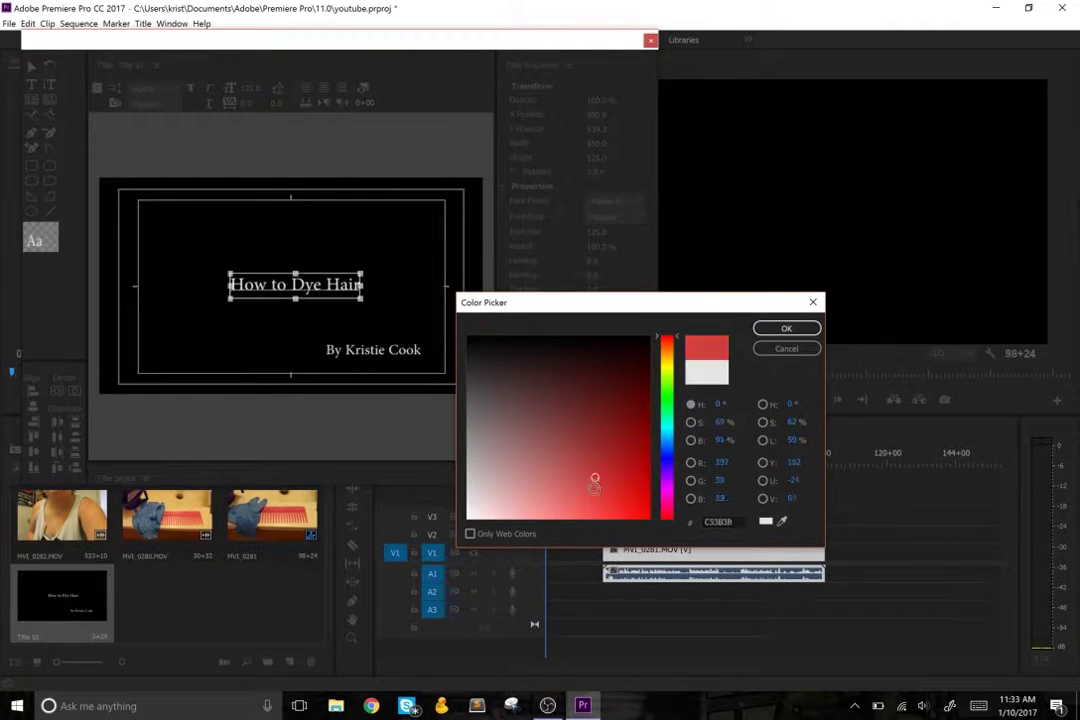
{"action": "mouse_move", "coordinate": [594, 482]}
{"action": "left_mouse_down"}
{"action": "mouse_move", "coordinate": [586, 503]}
{"action": "mouse_move", "coordinate": [566, 494]}
{"action": "mouse_move", "coordinate": [593, 487]}
{"action": "left_mouse_up"}
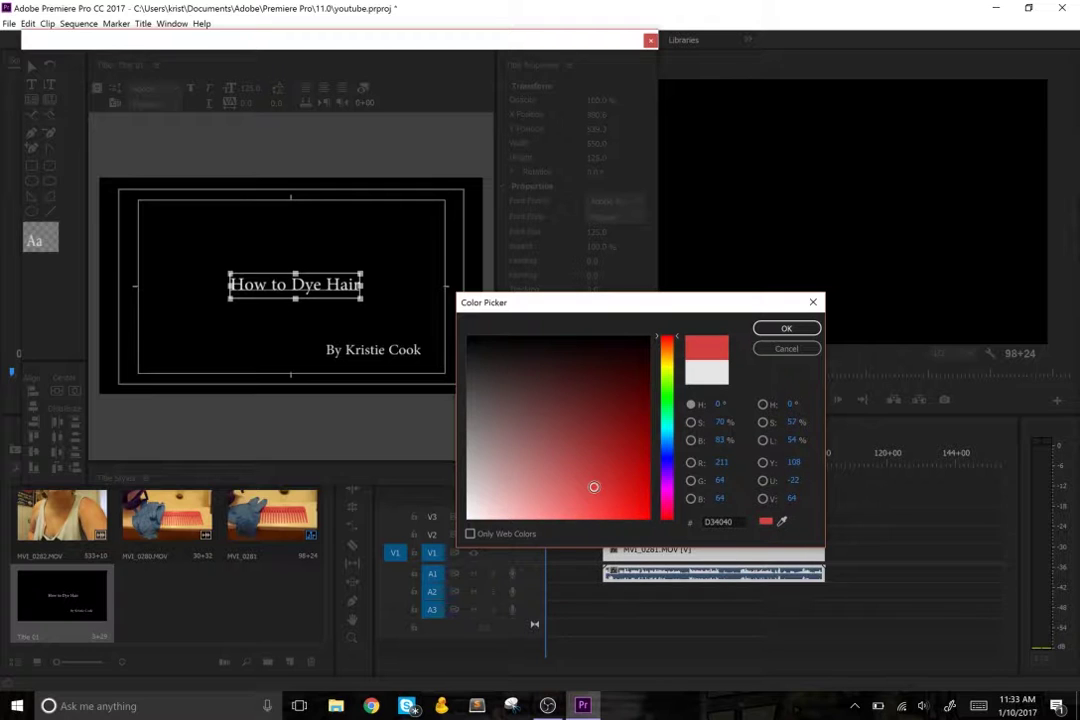
{"action": "left_click", "coordinate": [806, 328]}
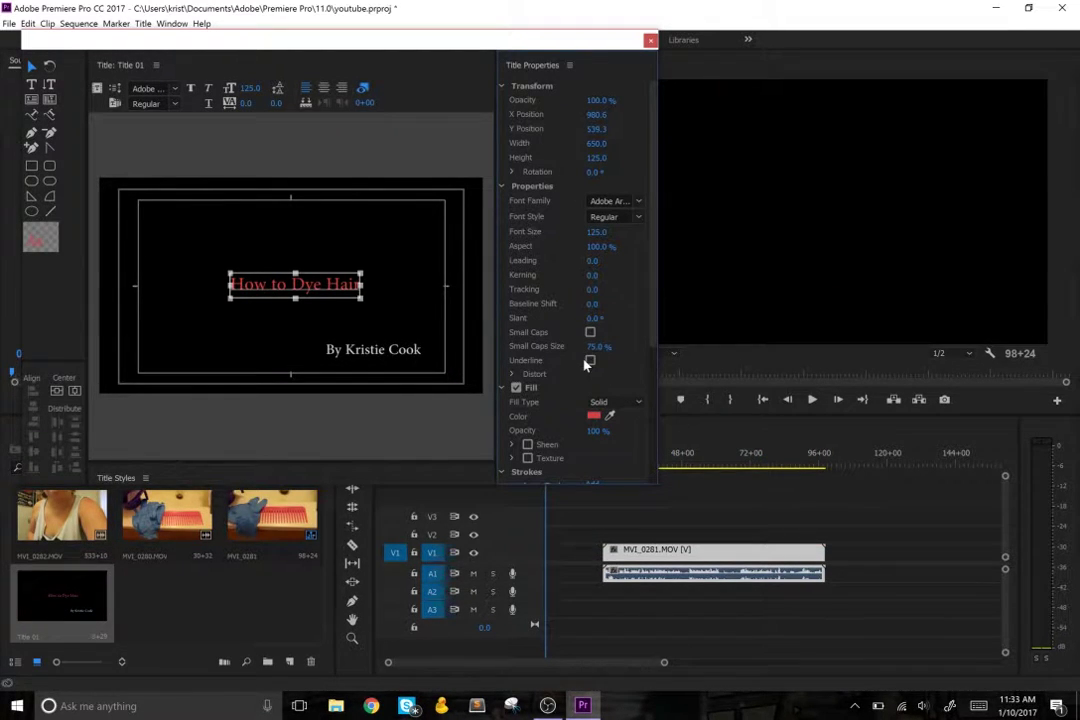
{"action": "scroll", "coordinate": [583, 364], "scroll_direction": "down", "scroll_amount": 3}
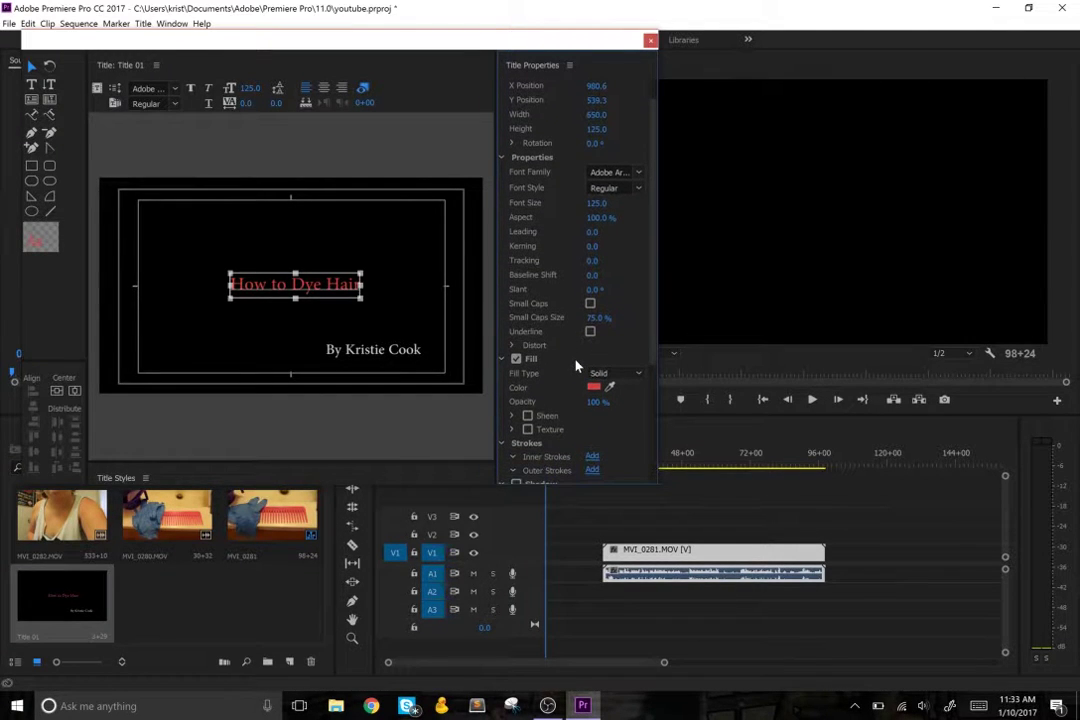
{"action": "scroll", "coordinate": [575, 366], "scroll_direction": "down", "scroll_amount": 5}
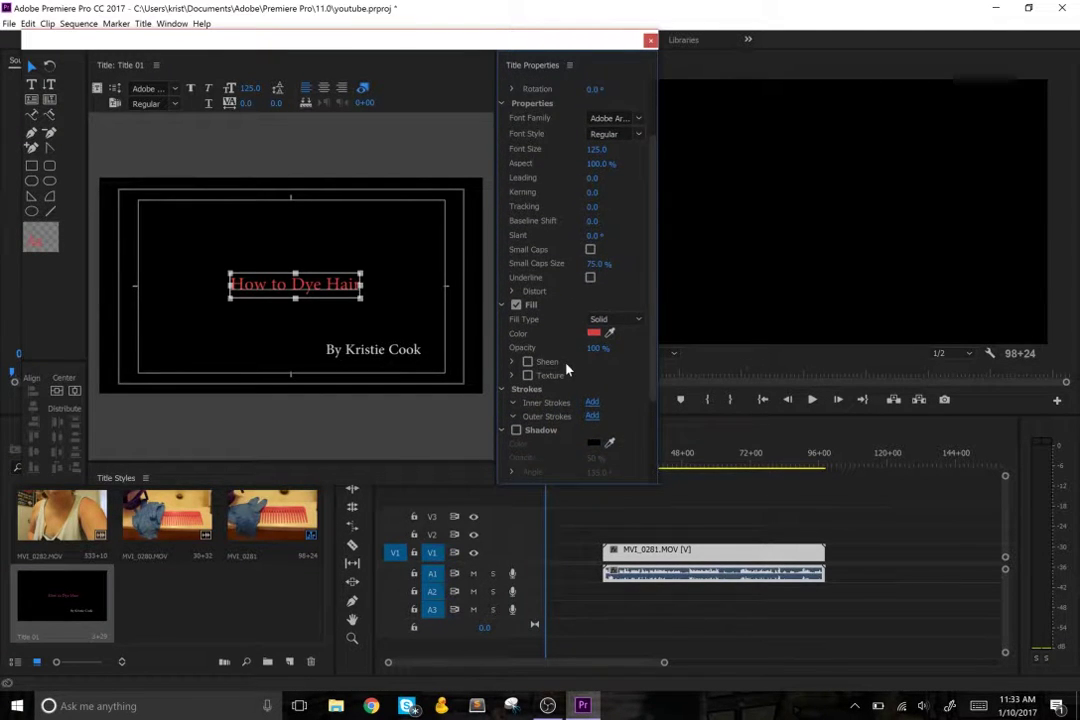
{"action": "scroll", "coordinate": [563, 370], "scroll_direction": "down", "scroll_amount": 7}
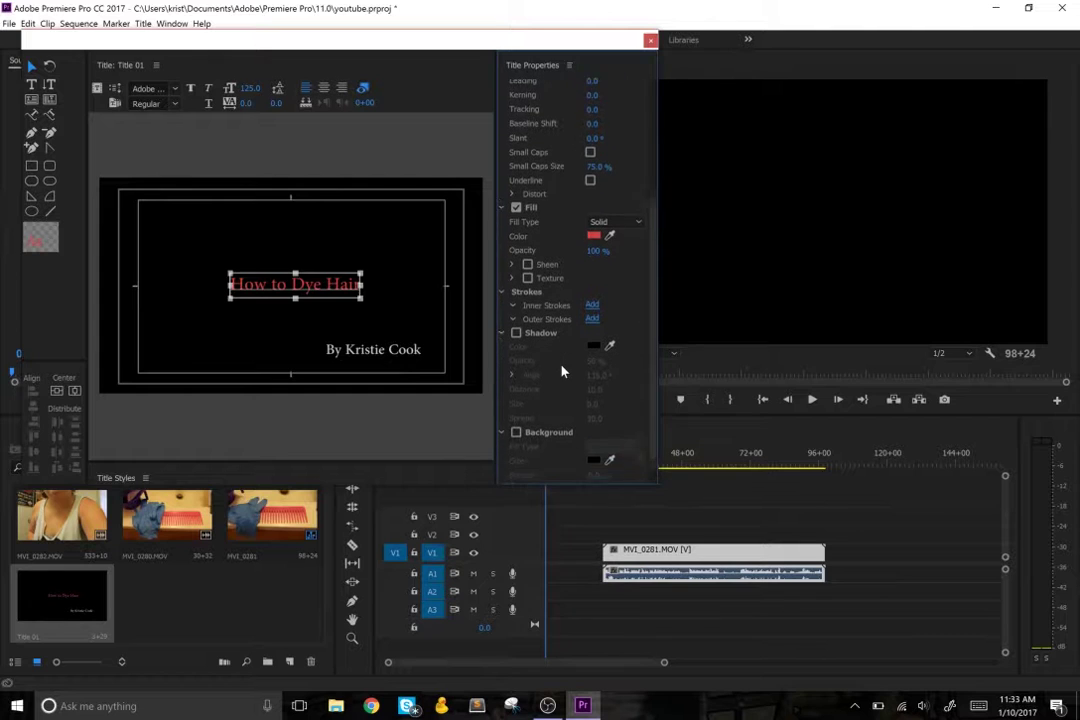
{"action": "scroll", "coordinate": [562, 370], "scroll_direction": "down", "scroll_amount": 1}
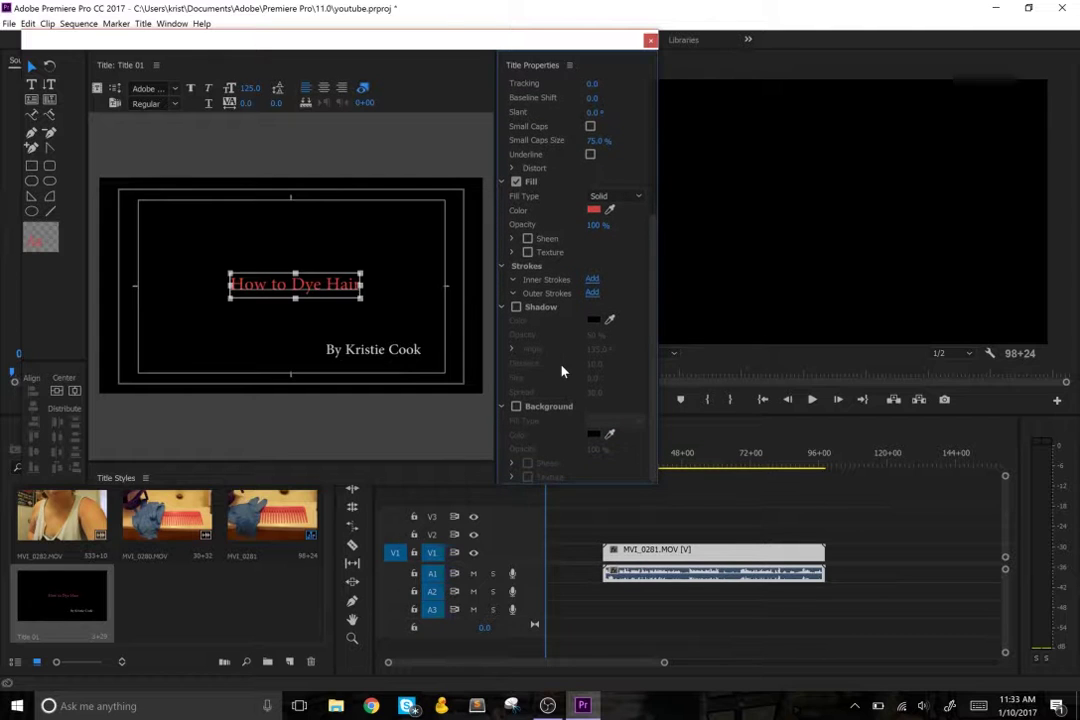
Add a drop shadow to the title text, trying light orange and then green shadow colours.
{"action": "left_click", "coordinate": [516, 308]}
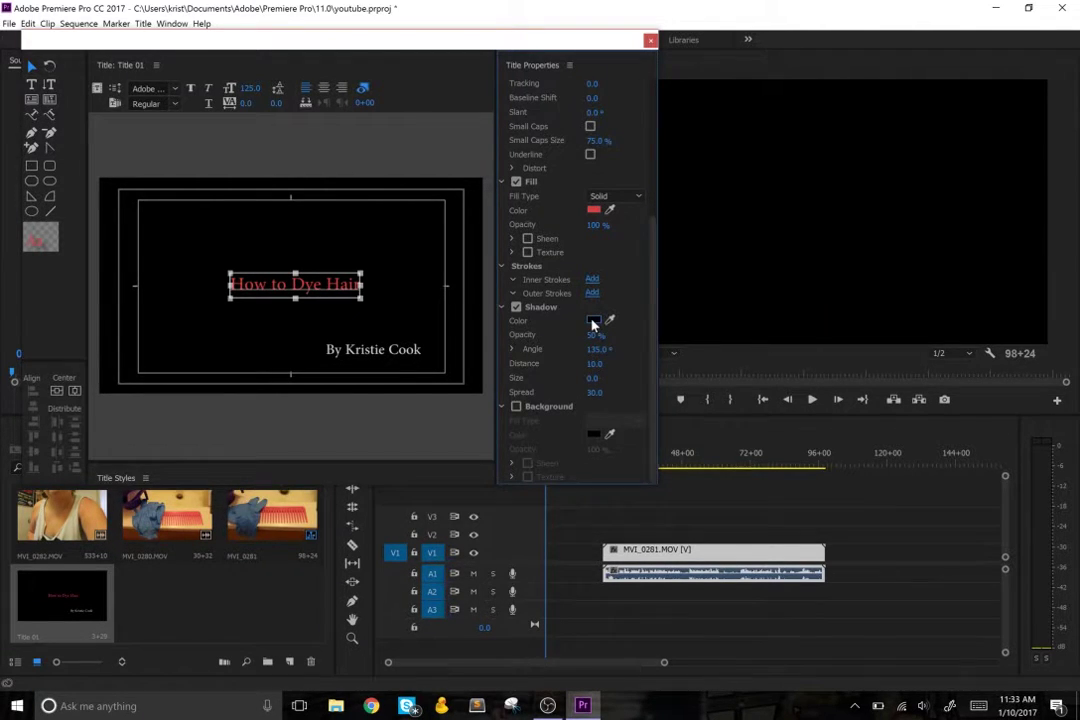
{"action": "left_click", "coordinate": [594, 322]}
{"action": "left_click", "coordinate": [667, 359]}
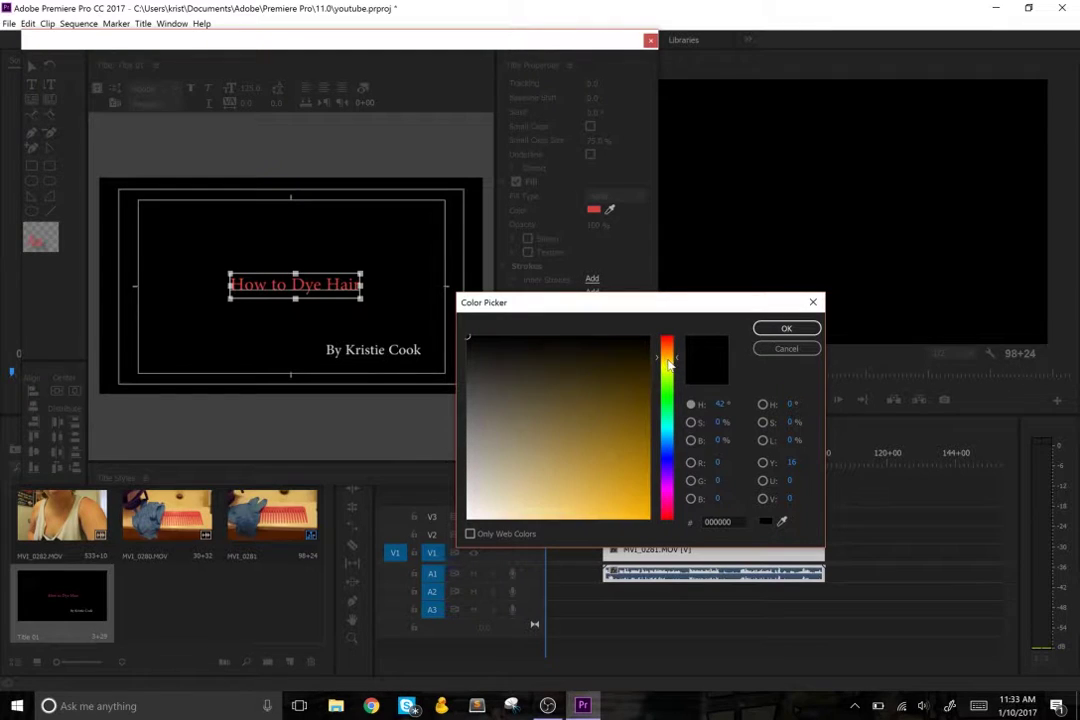
{"action": "left_click", "coordinate": [575, 510]}
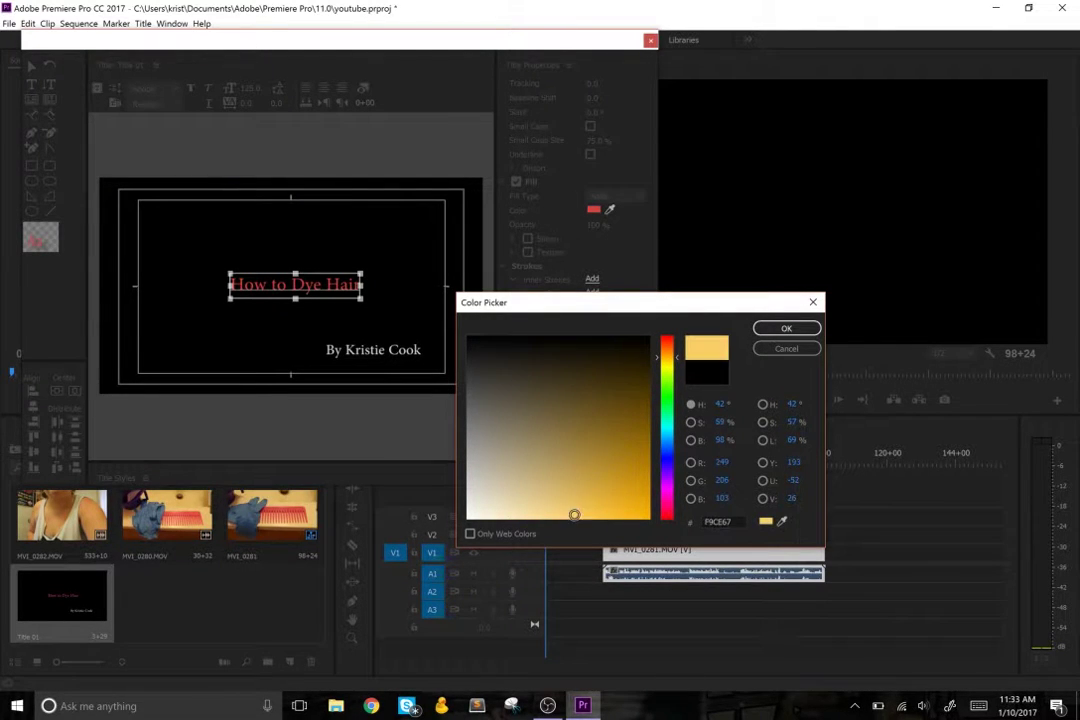
{"action": "left_click", "coordinate": [785, 328]}
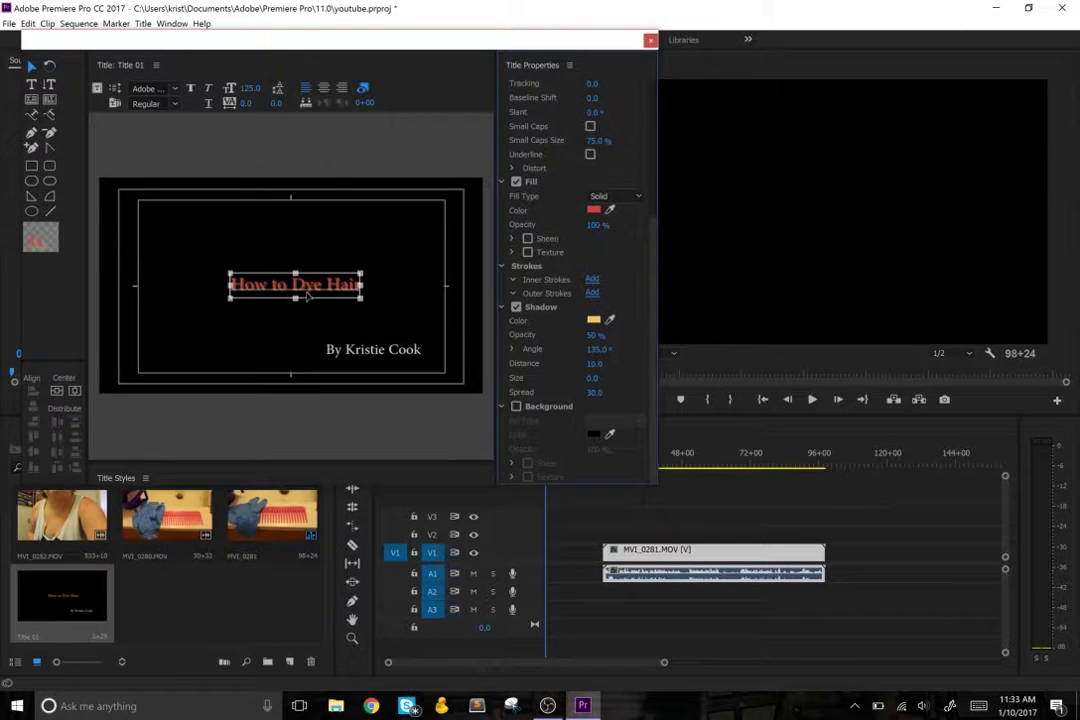
{"action": "left_click", "coordinate": [594, 320]}
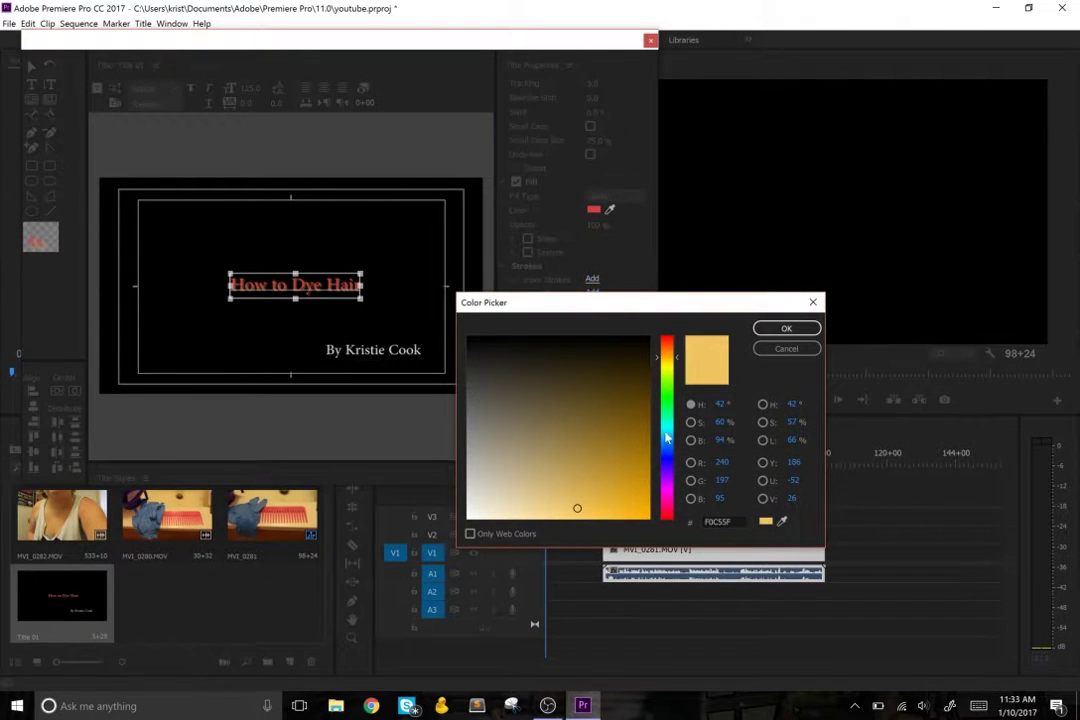
{"action": "left_click", "coordinate": [663, 391]}
{"action": "left_click", "coordinate": [641, 408]}
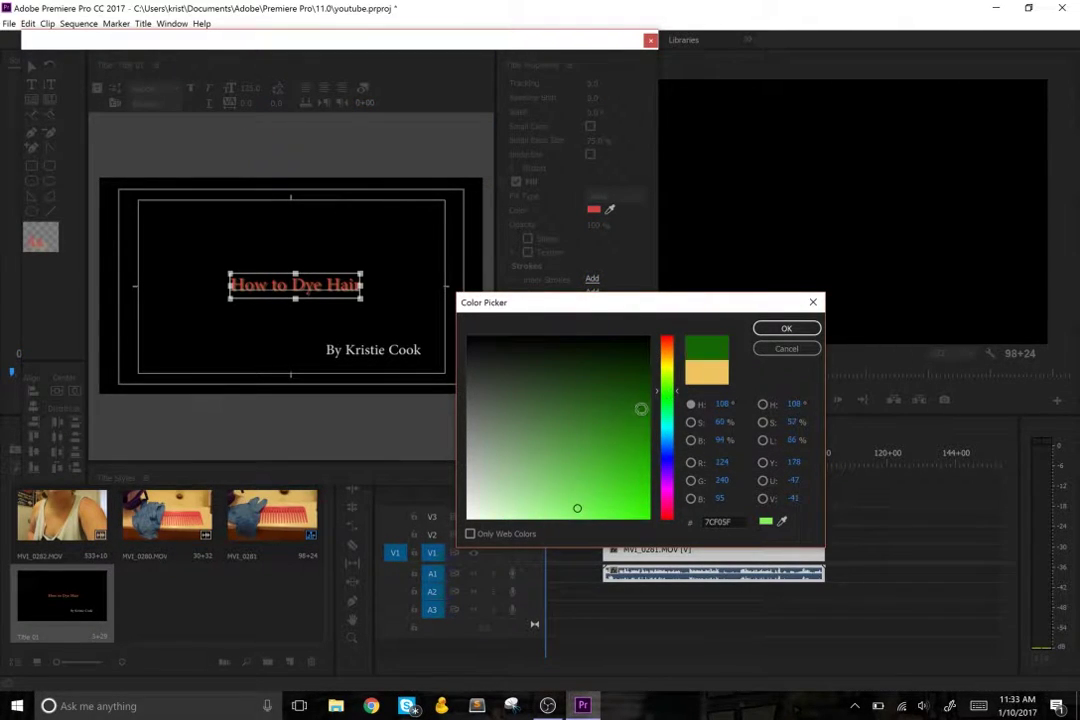
{"action": "left_click", "coordinate": [780, 329]}
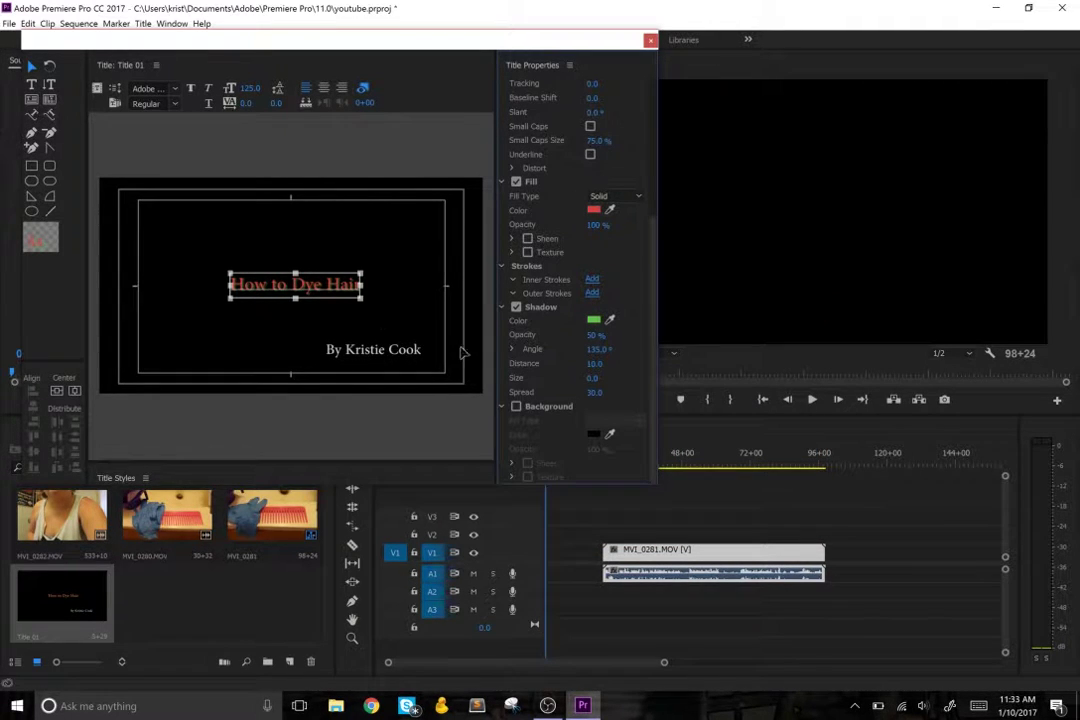
Set the title's shadow colour to black and close the Titler.
{"action": "left_click", "coordinate": [595, 322]}
{"action": "left_click_drag", "start_coordinate": [475, 357], "coordinate": [390, 280]}
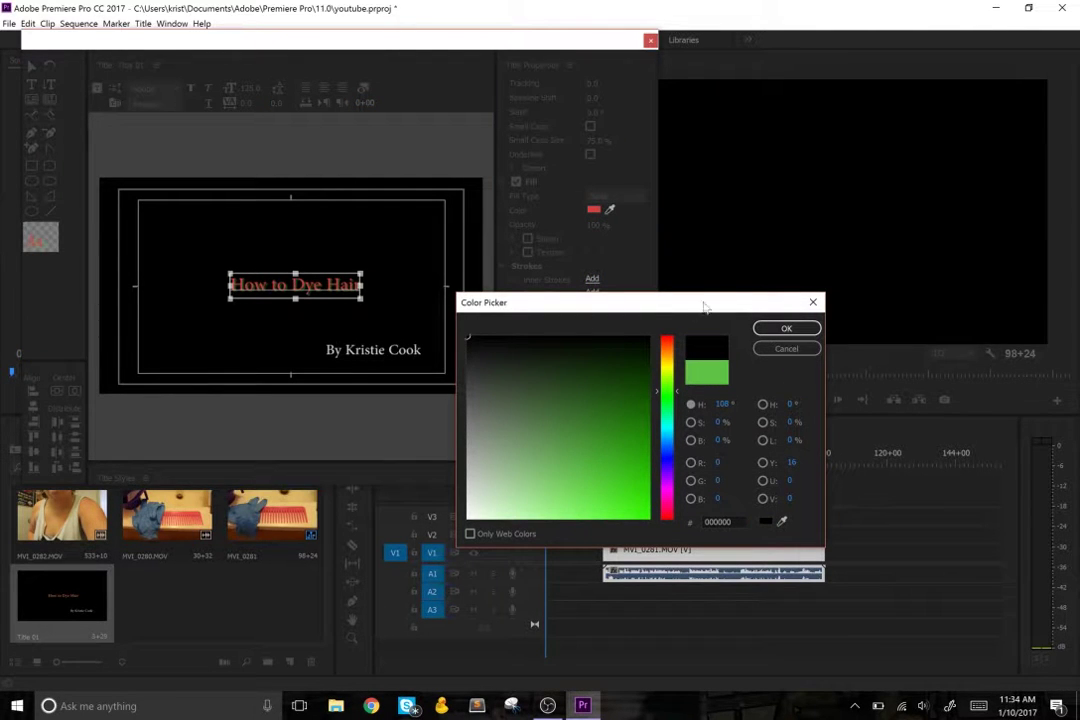
{"action": "left_click", "coordinate": [786, 329]}
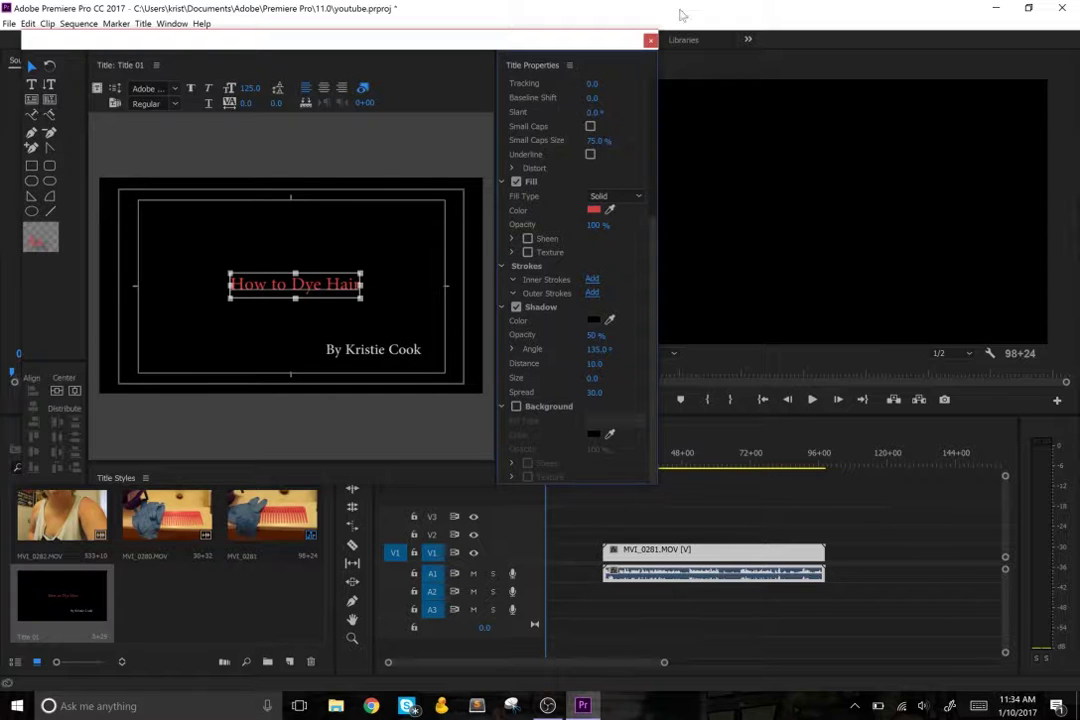
{"action": "left_click", "coordinate": [650, 41]}
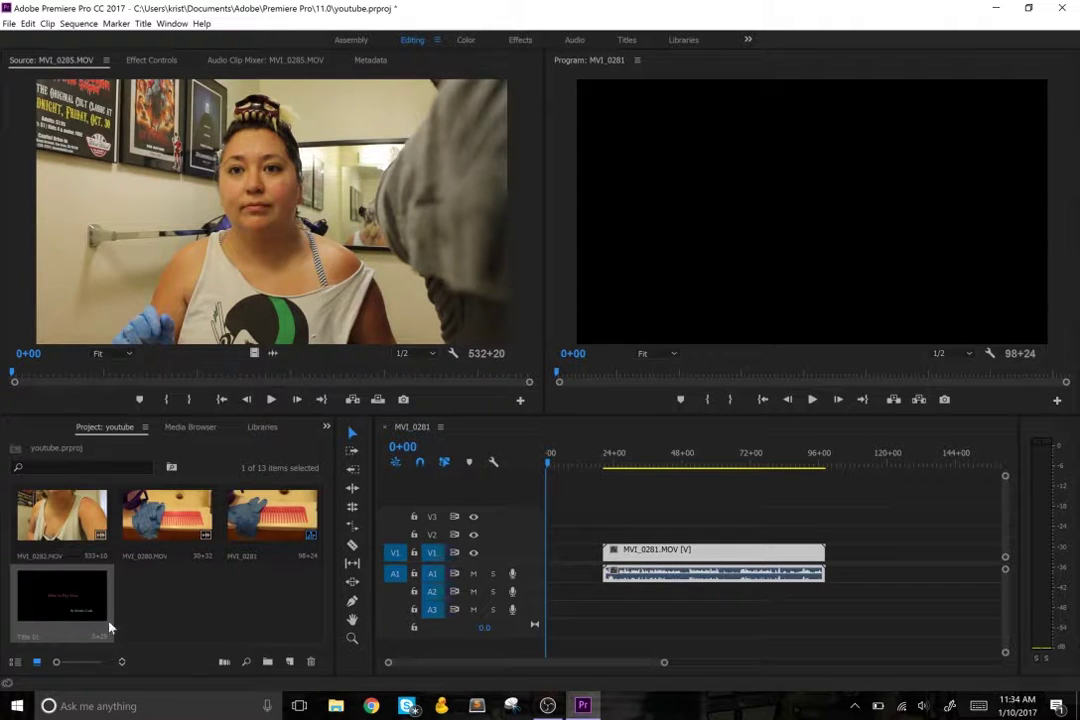
Place Title 01 on V1 at 0+00 ahead of MVI_0281 and play it back in the Program monitor.
{"action": "left_click_drag", "start_coordinate": [62, 612], "coordinate": [200, 247]}
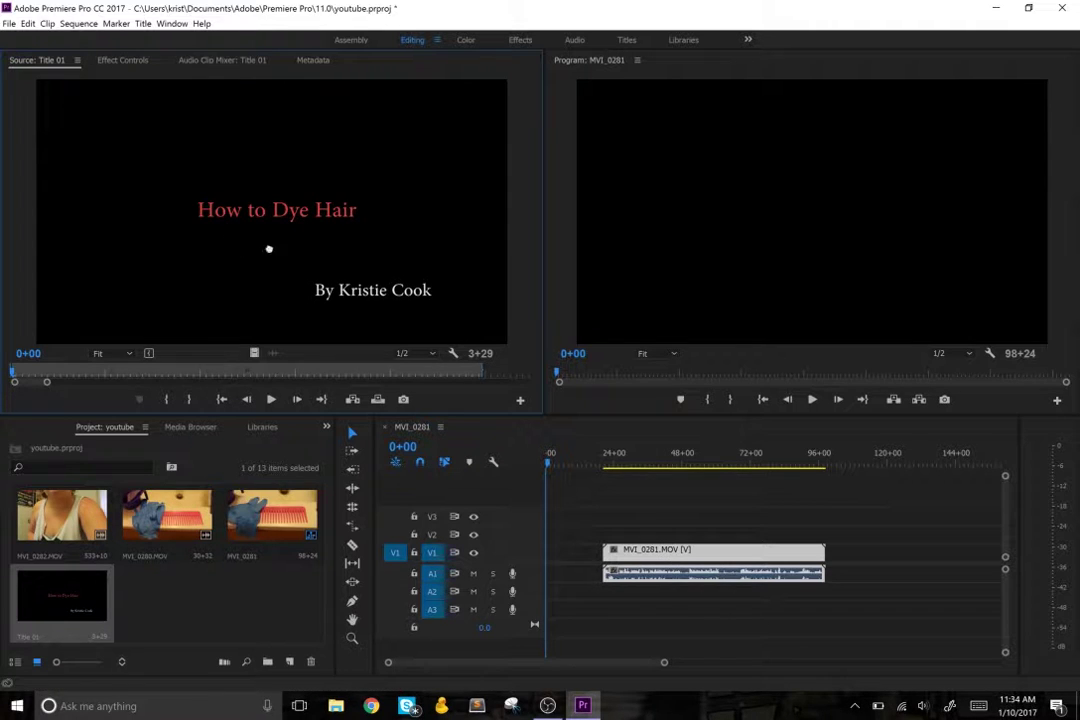
{"action": "left_click_drag", "start_coordinate": [467, 340], "coordinate": [550, 553]}
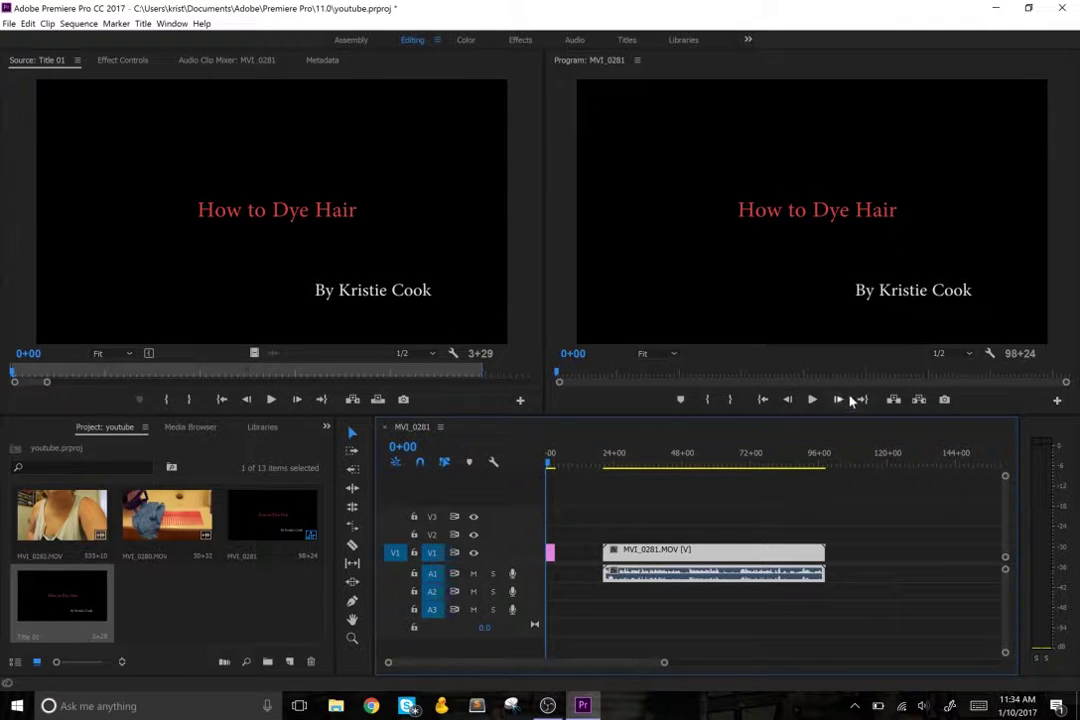
{"action": "left_click", "coordinate": [813, 400]}
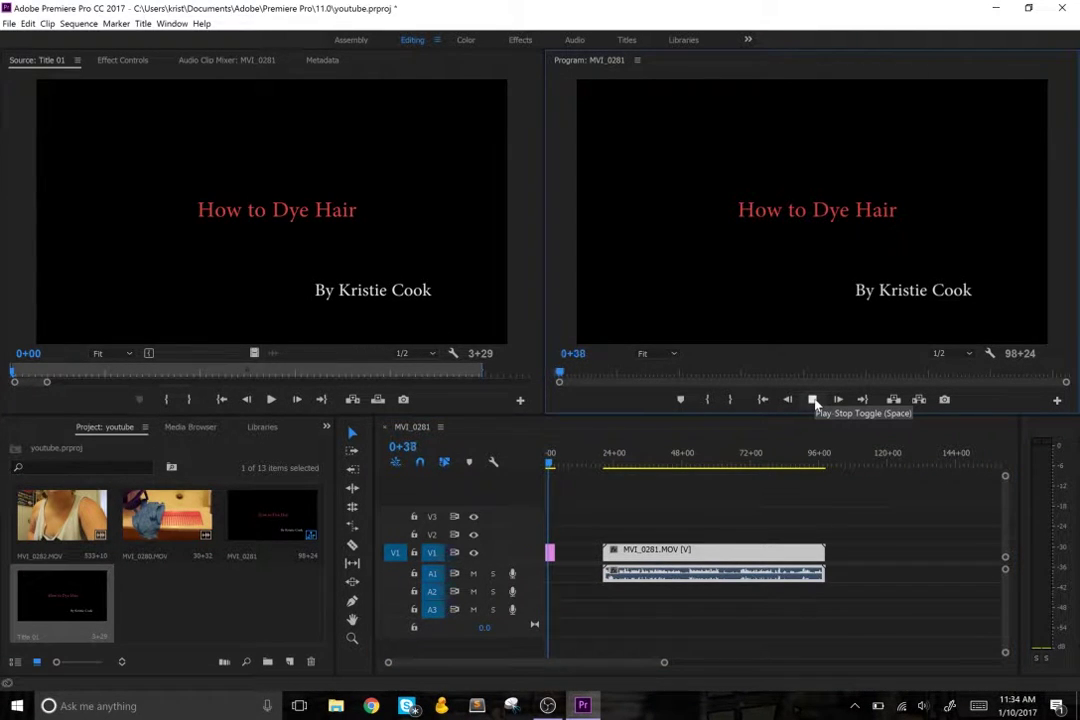
{"action": "left_click", "coordinate": [813, 400]}
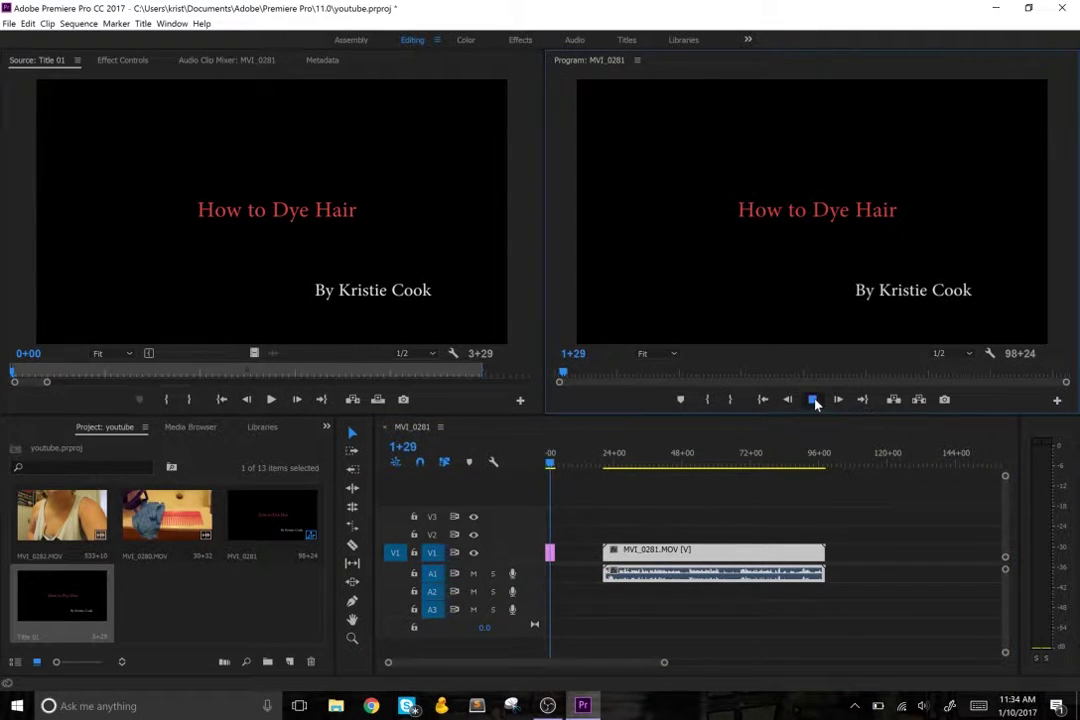
{"action": "left_click", "coordinate": [706, 556]}
Move MVI_0281 earlier on V1 and lift Title 01 up onto V2.
{"action": "left_click_drag", "start_coordinate": [706, 556], "coordinate": [659, 560]}
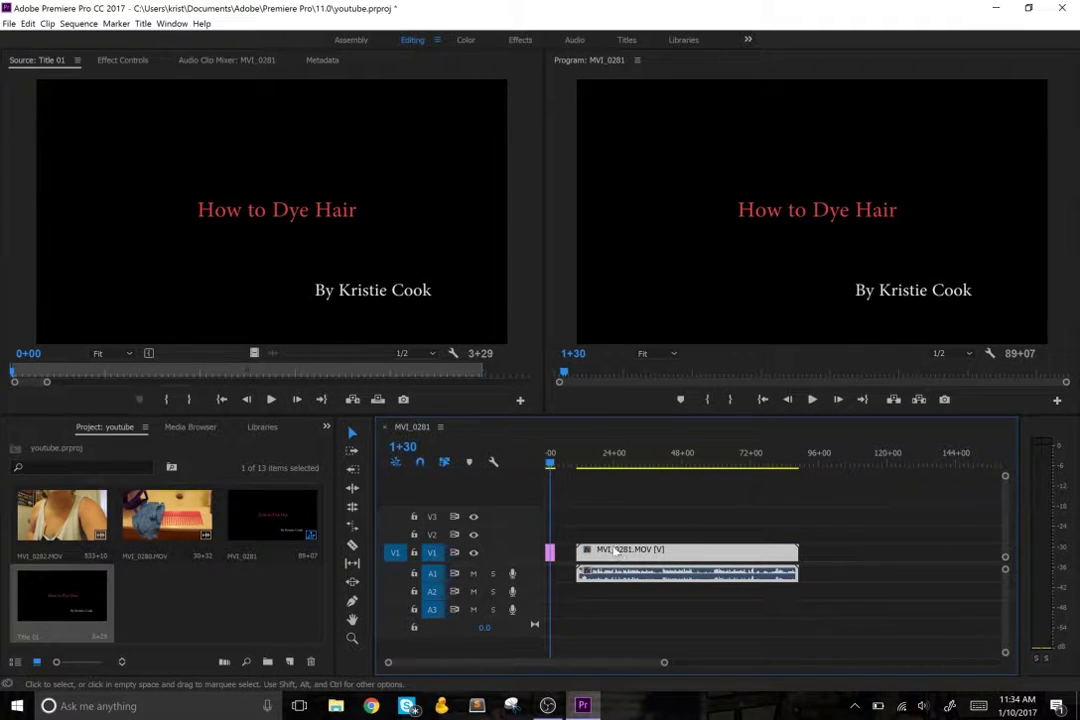
{"action": "left_click", "coordinate": [551, 556]}
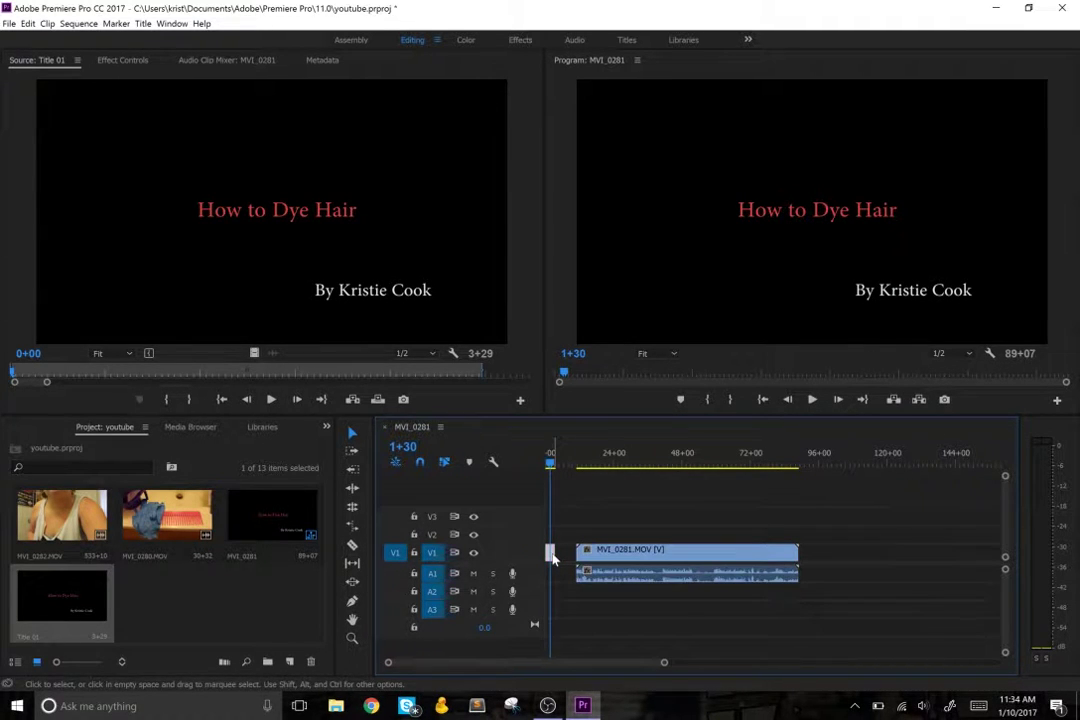
{"action": "left_click_drag", "start_coordinate": [552, 558], "coordinate": [584, 541]}
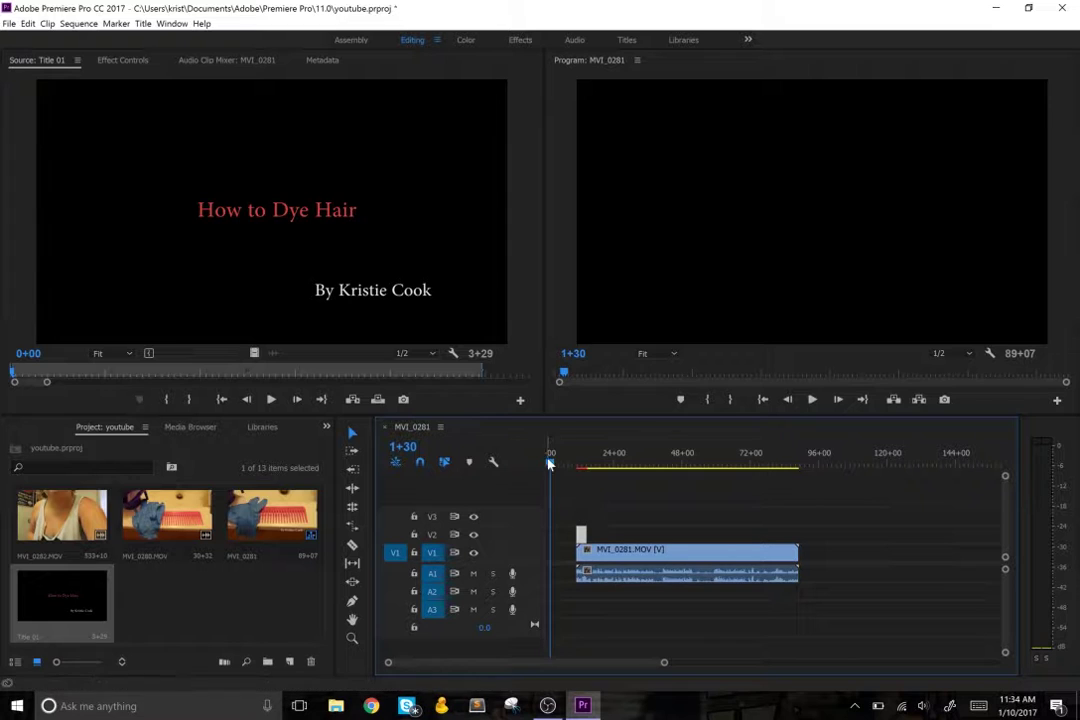
Scrub and play the opening, then move Title 01 to the very start of V2.
{"action": "left_click_drag", "start_coordinate": [549, 463], "coordinate": [583, 468]}
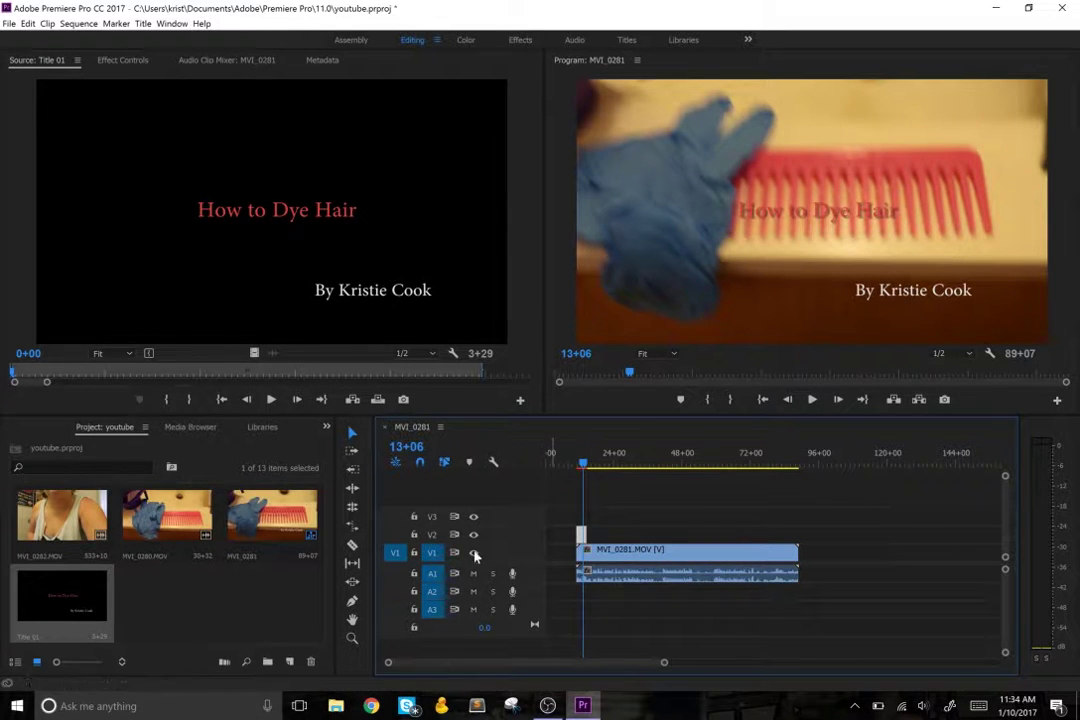
{"action": "left_click", "coordinate": [597, 464]}
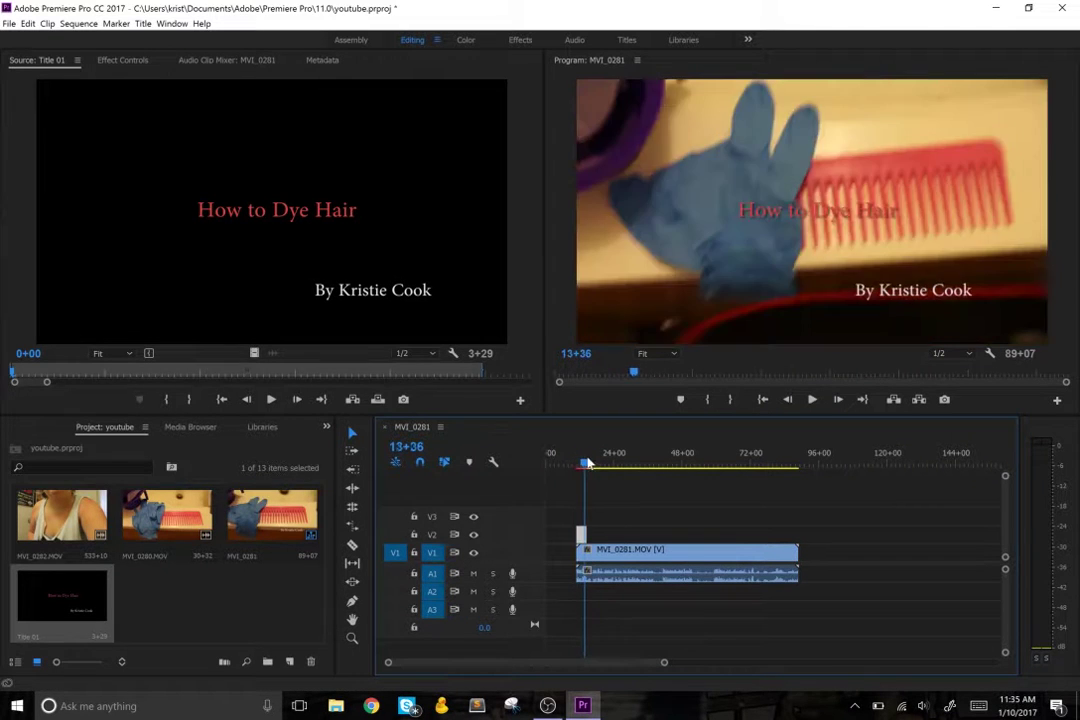
{"action": "left_click_drag", "start_coordinate": [597, 464], "coordinate": [574, 465]}
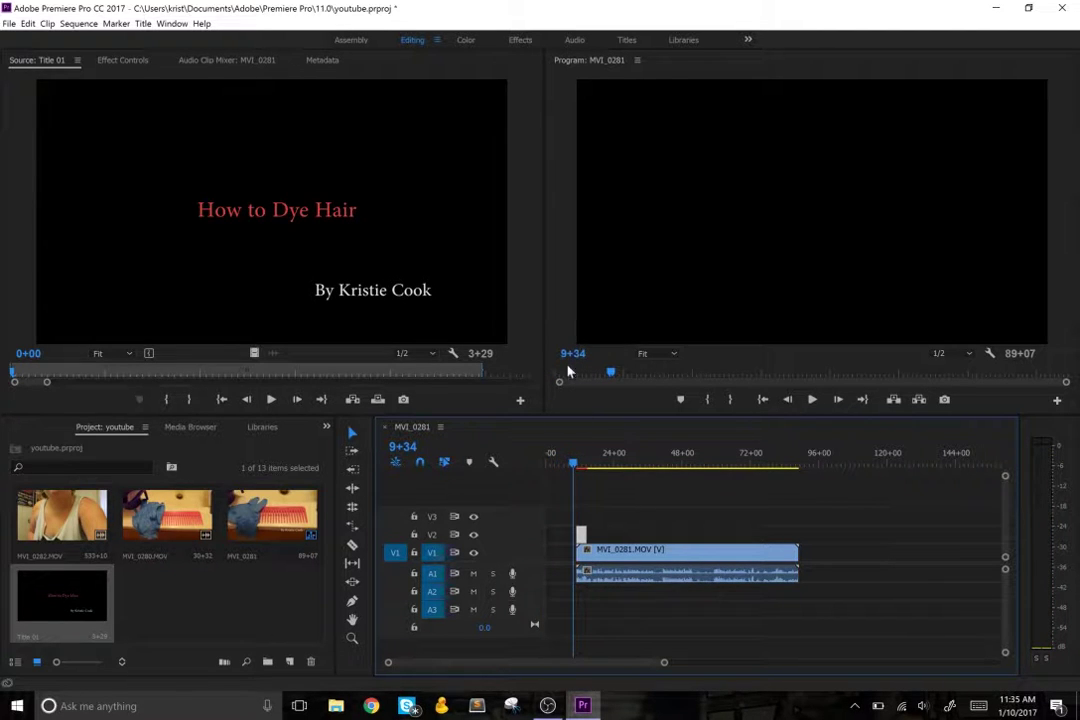
{"action": "left_click", "coordinate": [577, 467]}
{"action": "key", "text": "space"}
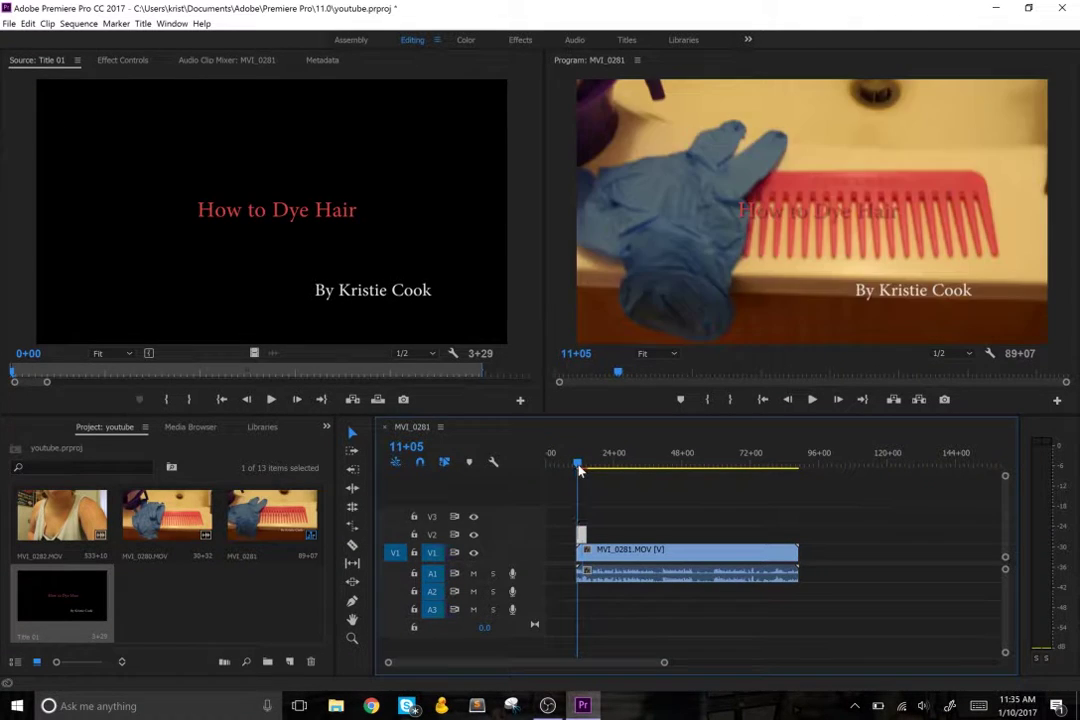
{"action": "left_click_drag", "start_coordinate": [569, 470], "coordinate": [518, 456]}
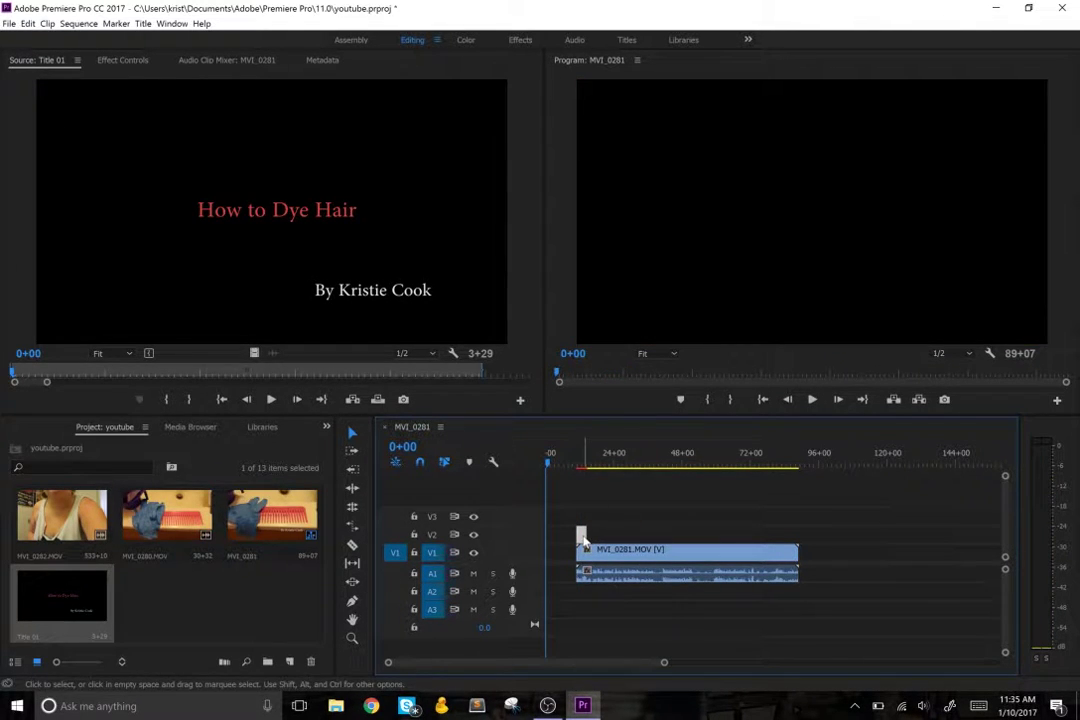
{"action": "left_click_drag", "start_coordinate": [582, 540], "coordinate": [551, 540]}
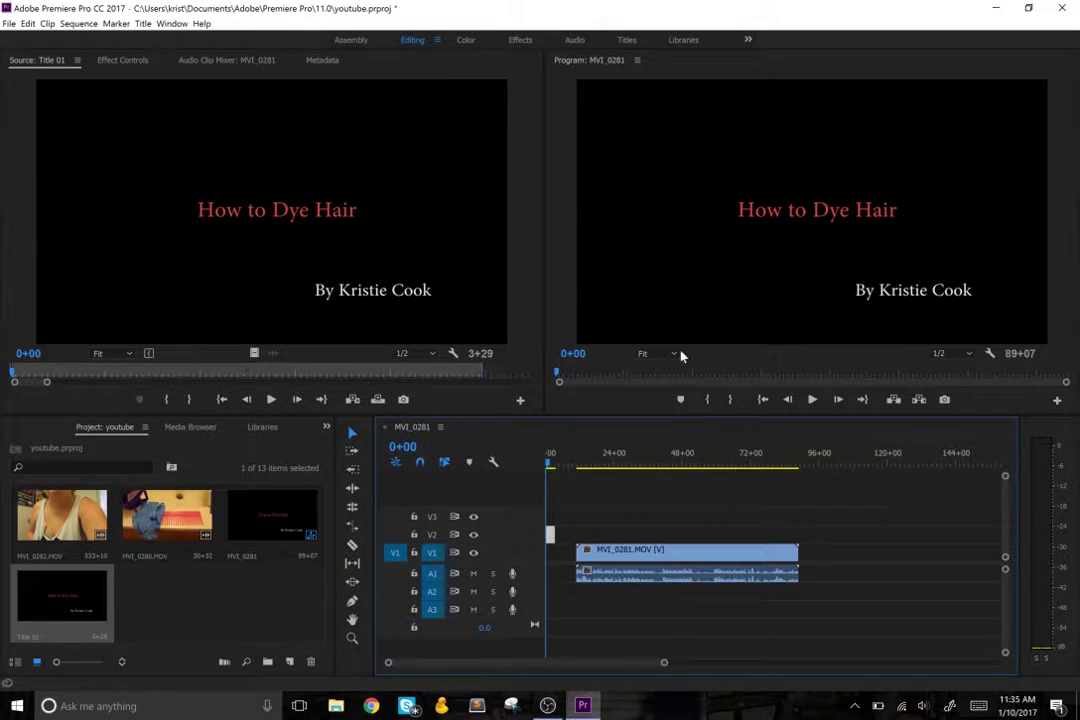
Shift MVI_0281 closer to the sequence start and play the sequence.
{"action": "left_click", "coordinate": [628, 565]}
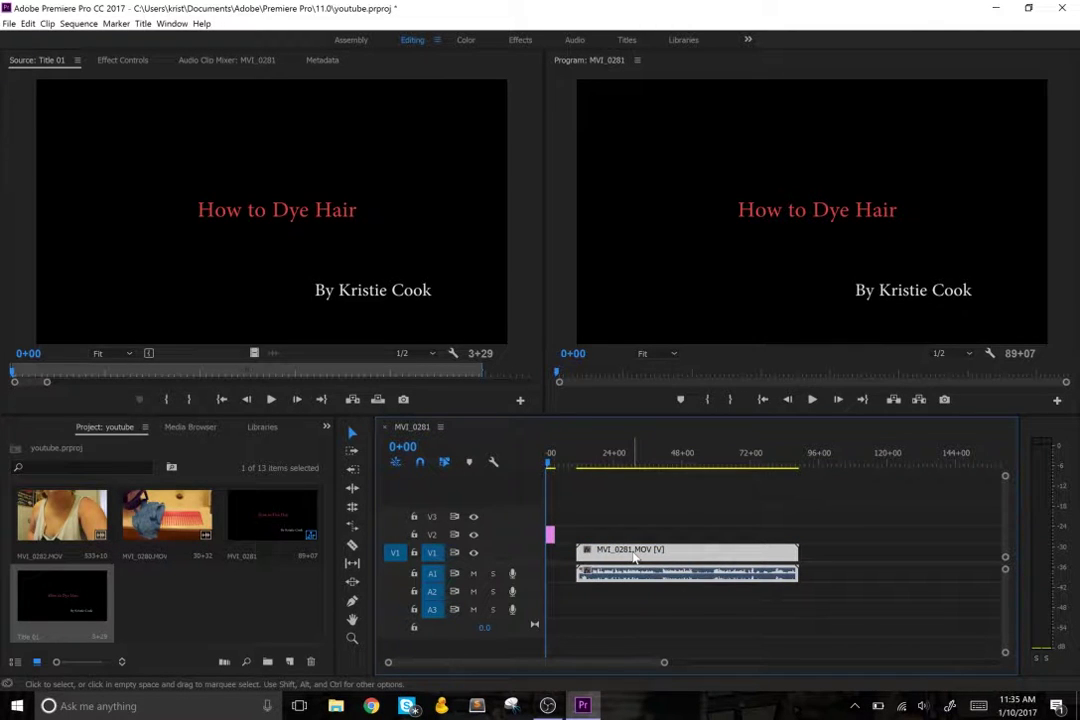
{"action": "left_click_drag", "start_coordinate": [633, 558], "coordinate": [614, 552]}
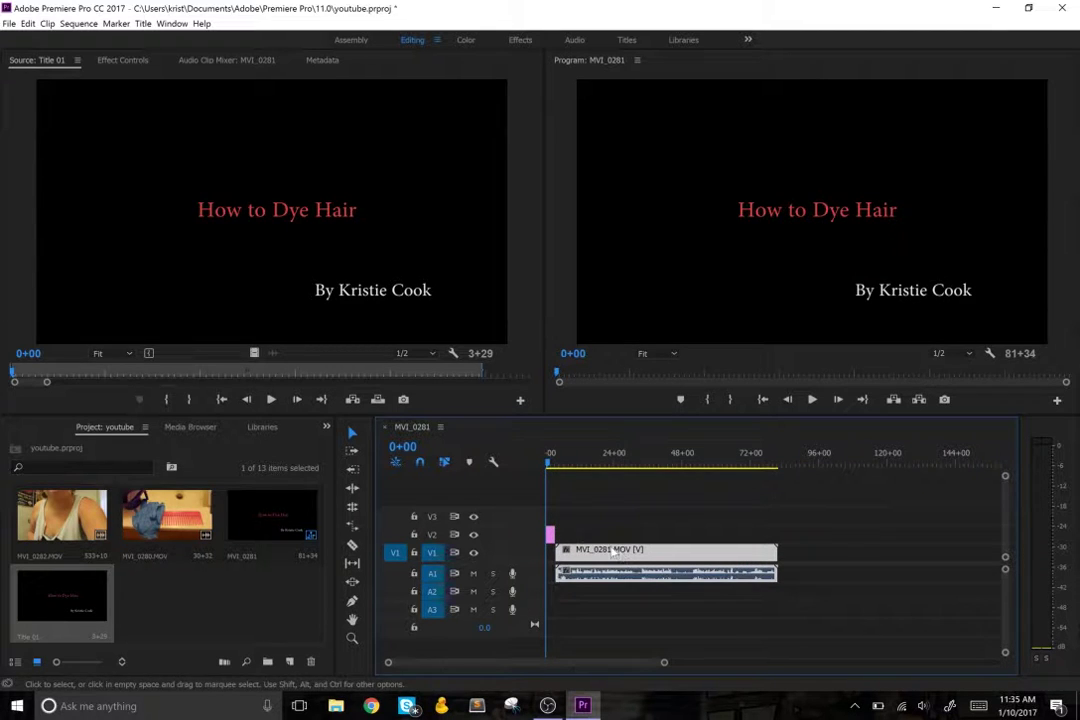
{"action": "left_click", "coordinate": [813, 400]}
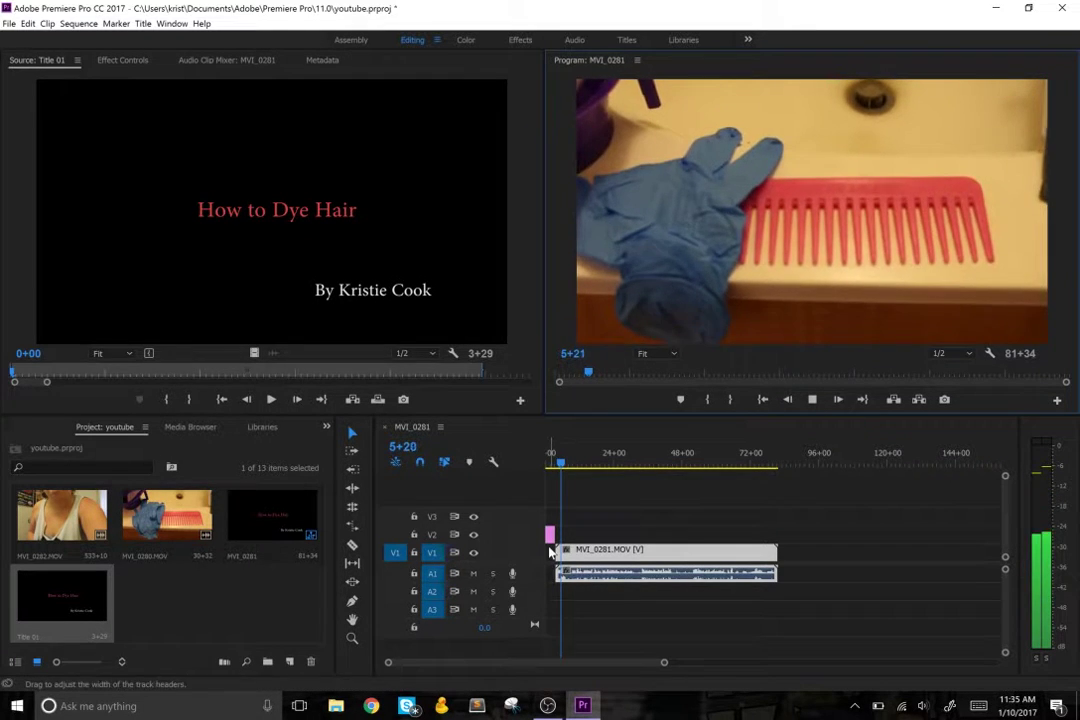
{"action": "left_click", "coordinate": [812, 400]}
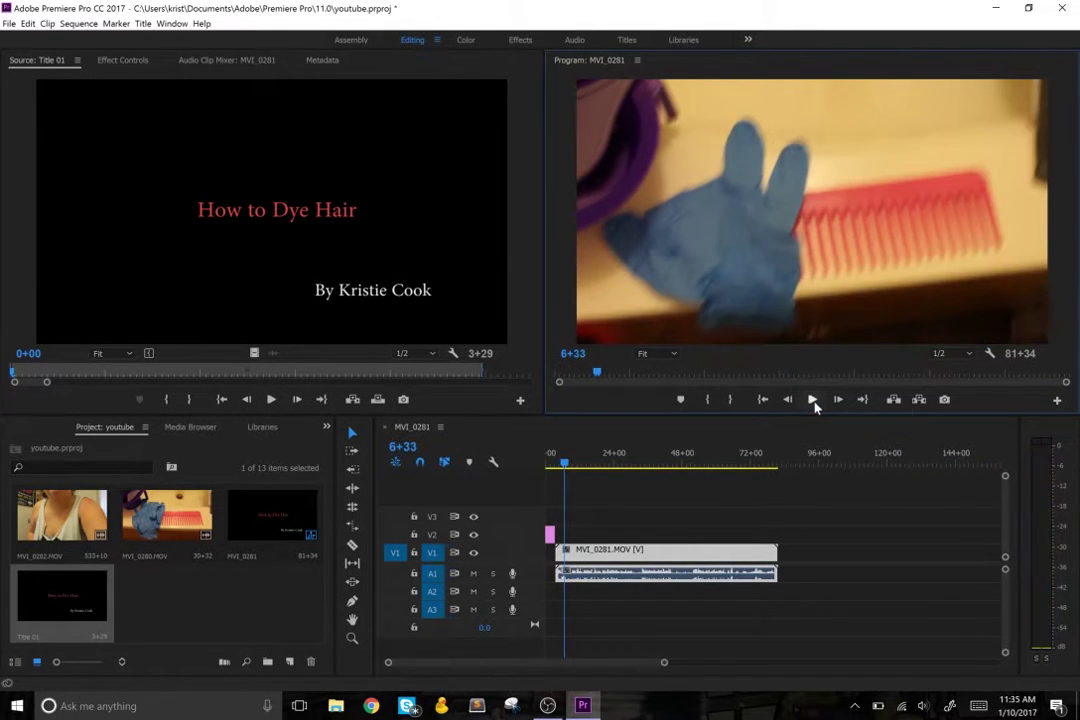
Review the opening and extend Title 01's end to about 11+02, overlapping MVI_0281.
{"action": "left_click", "coordinate": [547, 466]}
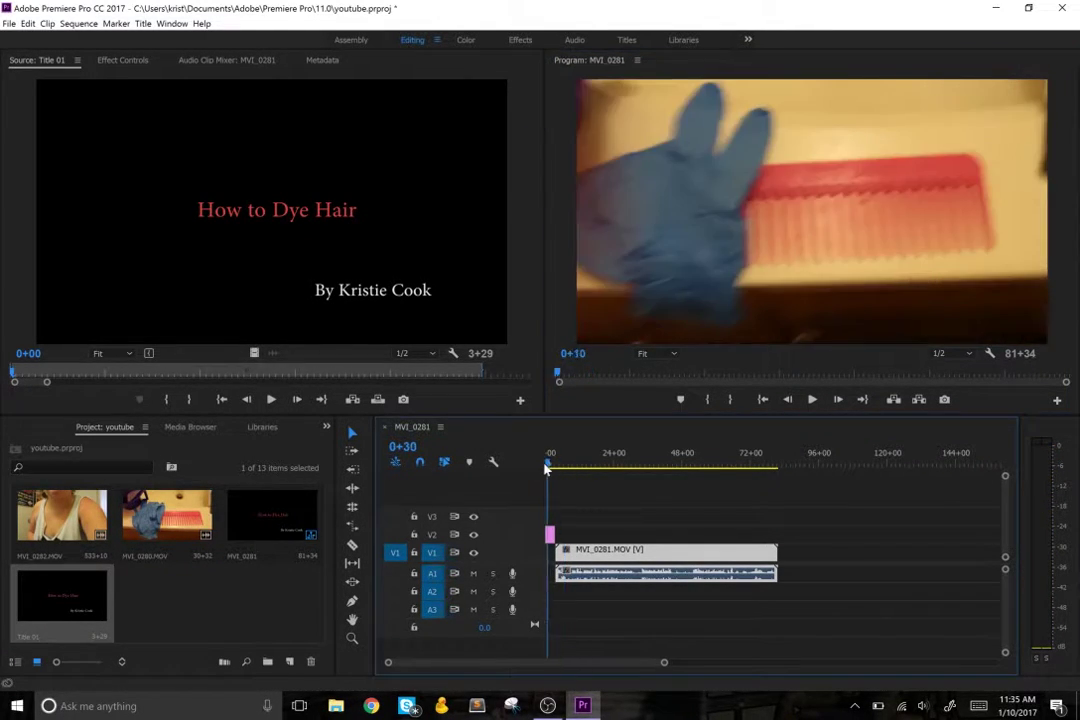
{"action": "mouse_move", "coordinate": [547, 468]}
{"action": "left_mouse_down"}
{"action": "mouse_move", "coordinate": [562, 470]}
{"action": "mouse_move", "coordinate": [532, 478]}
{"action": "mouse_move", "coordinate": [575, 470]}
{"action": "mouse_move", "coordinate": [535, 472]}
{"action": "left_mouse_up"}
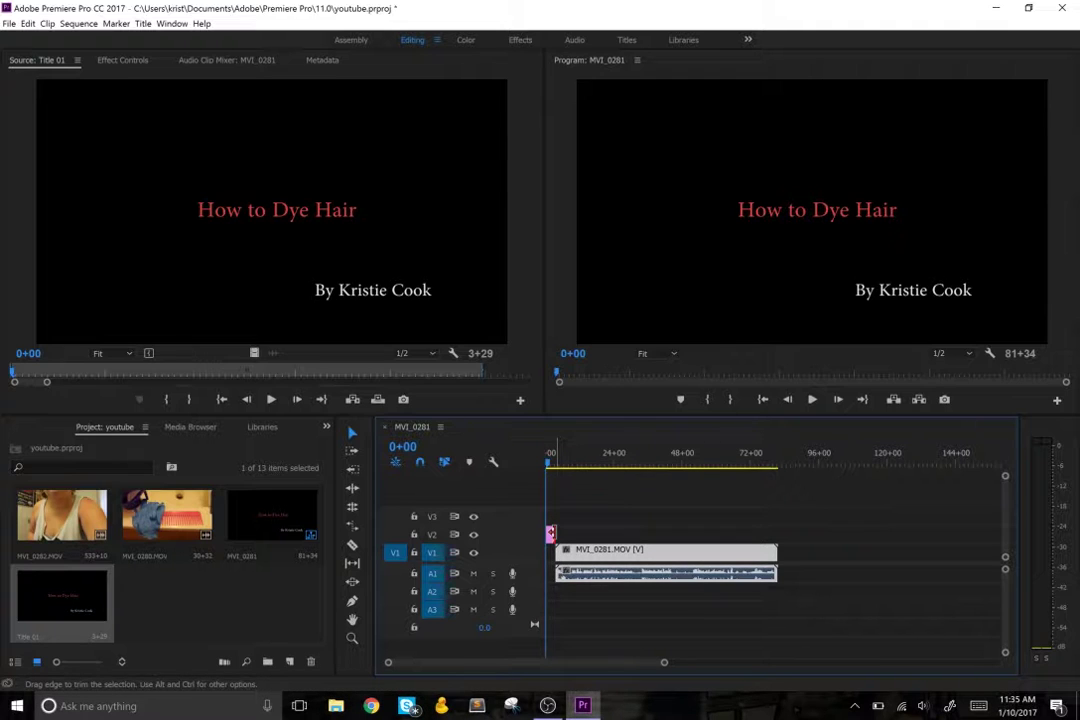
{"action": "left_click", "coordinate": [555, 514]}
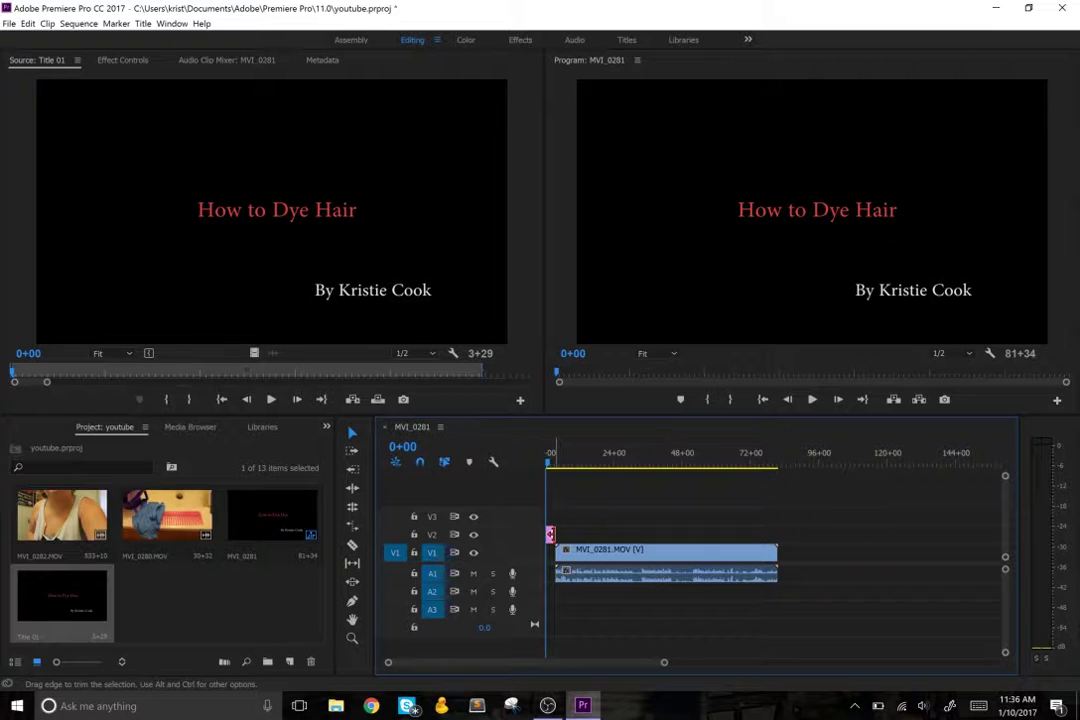
{"action": "left_click_drag", "start_coordinate": [551, 535], "coordinate": [565, 535]}
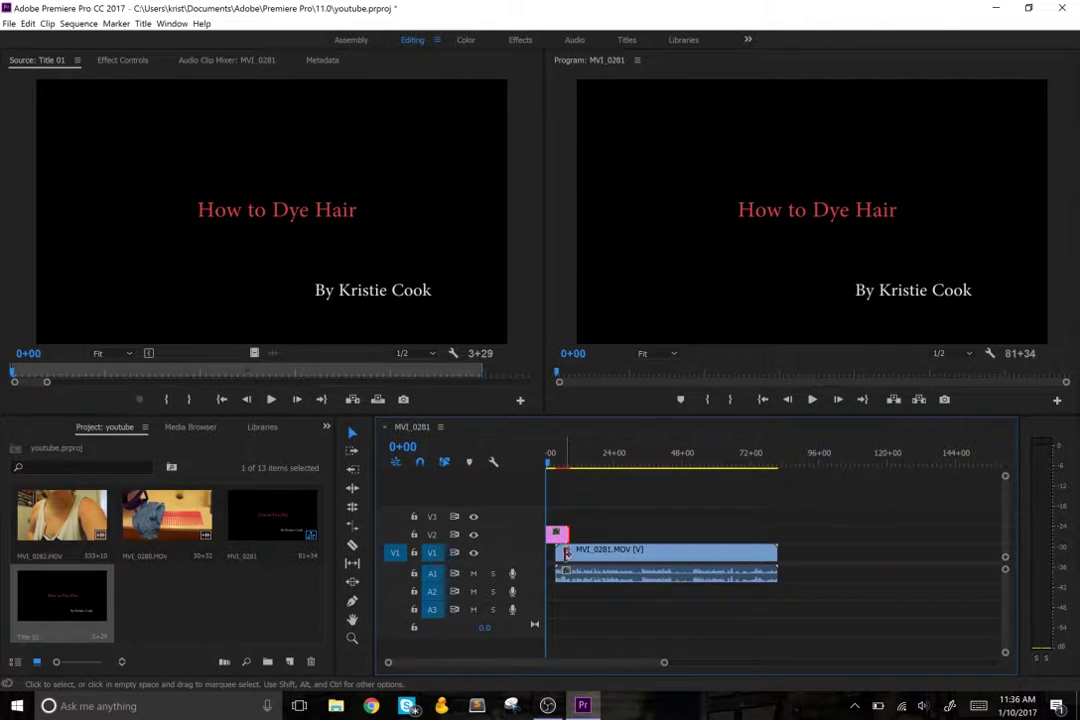
Play the opening, then trim Title 01's end so it stops where MVI_0281 begins.
{"action": "left_click", "coordinate": [812, 400]}
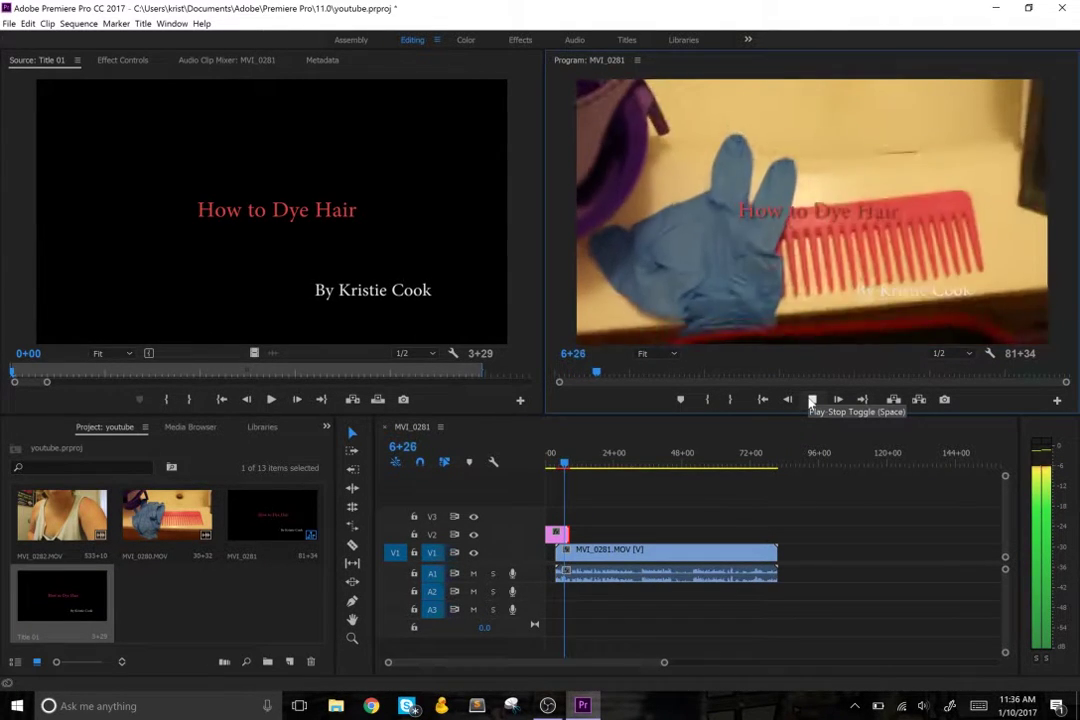
{"action": "left_click", "coordinate": [812, 400]}
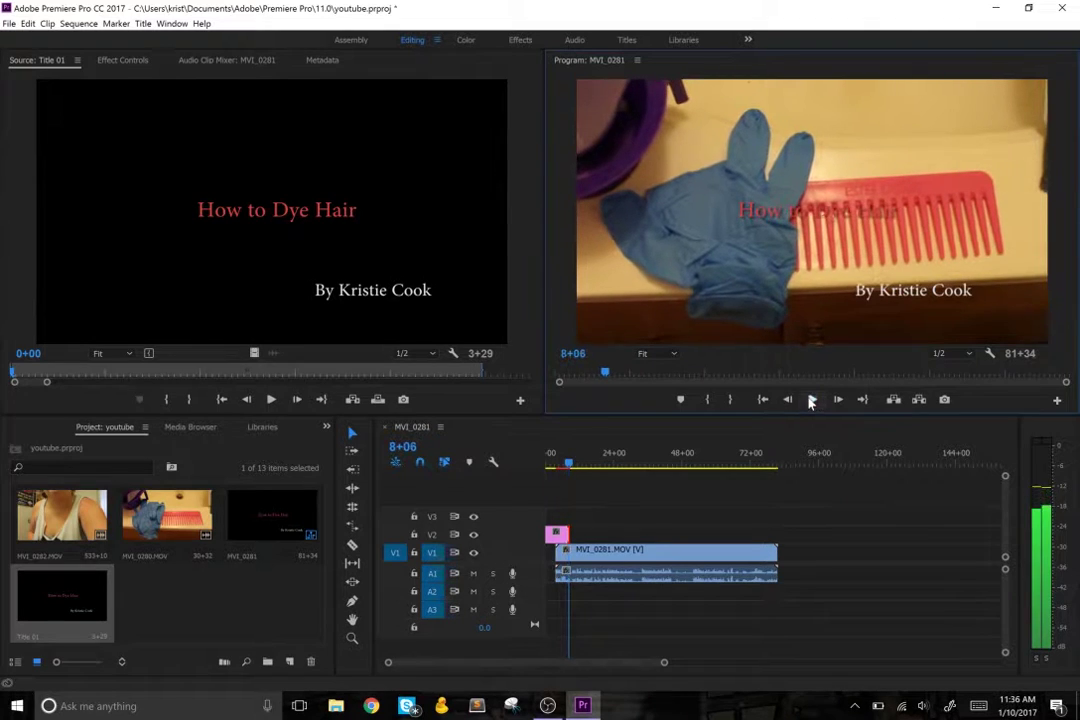
{"action": "left_click", "coordinate": [552, 460]}
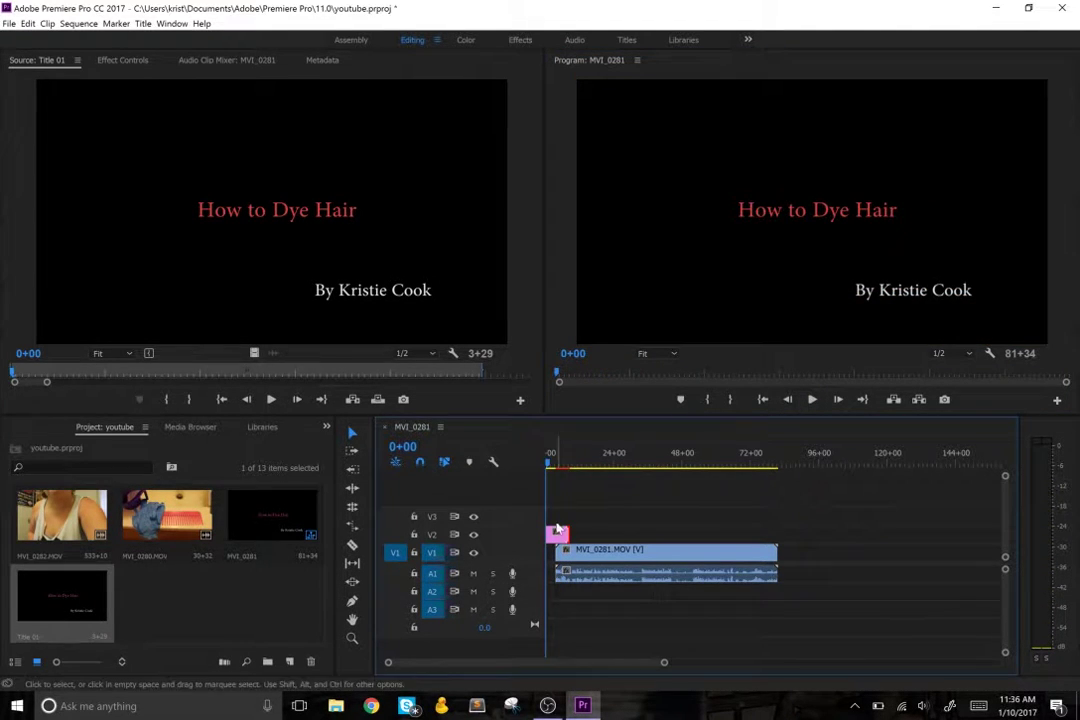
{"action": "left_click_drag", "start_coordinate": [563, 535], "coordinate": [552, 555]}
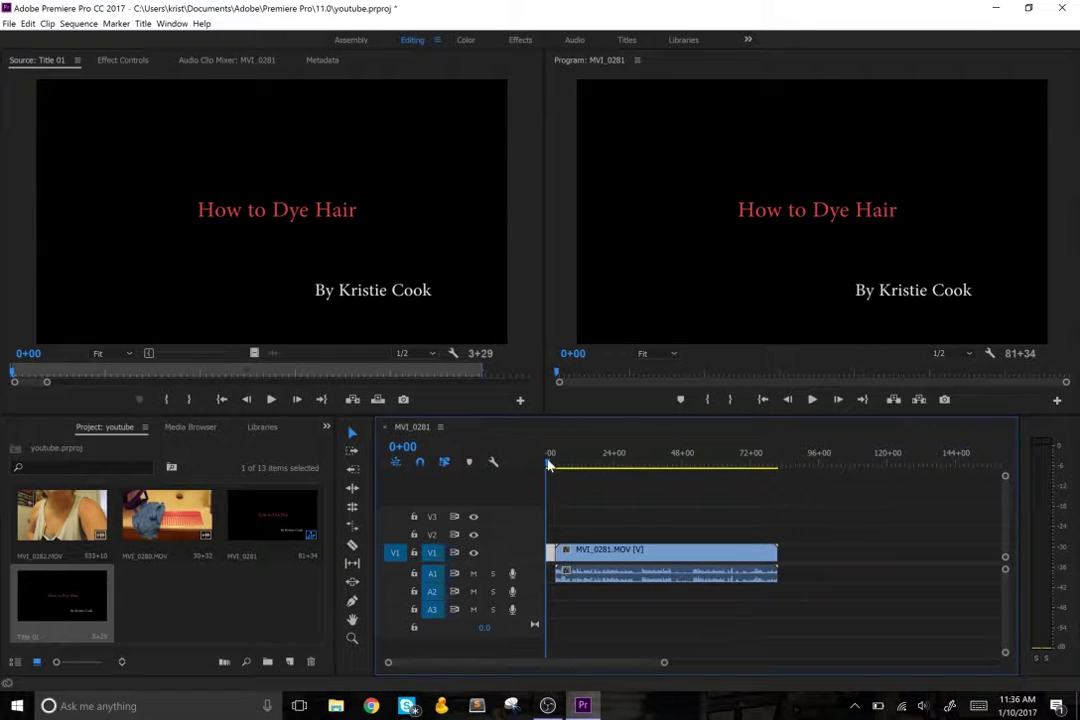
Split MVI_0281 at 13+26 with the Razor tool and select its unwanted opening section.
{"action": "left_click_drag", "start_coordinate": [548, 465], "coordinate": [587, 482]}
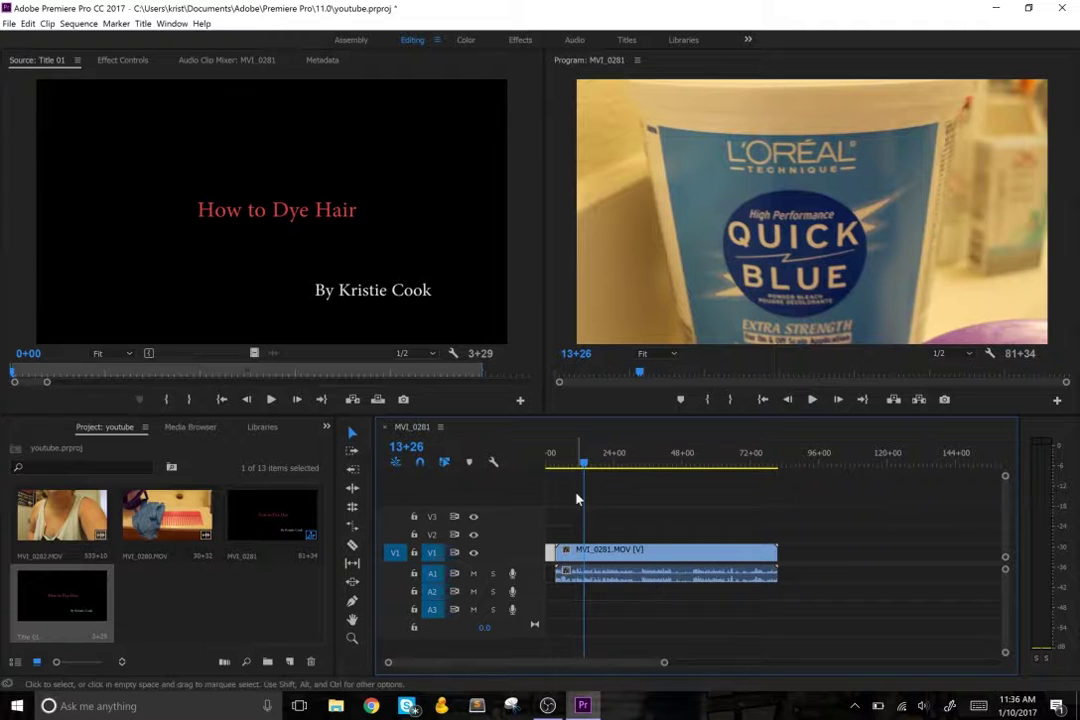
{"action": "left_click", "coordinate": [353, 546]}
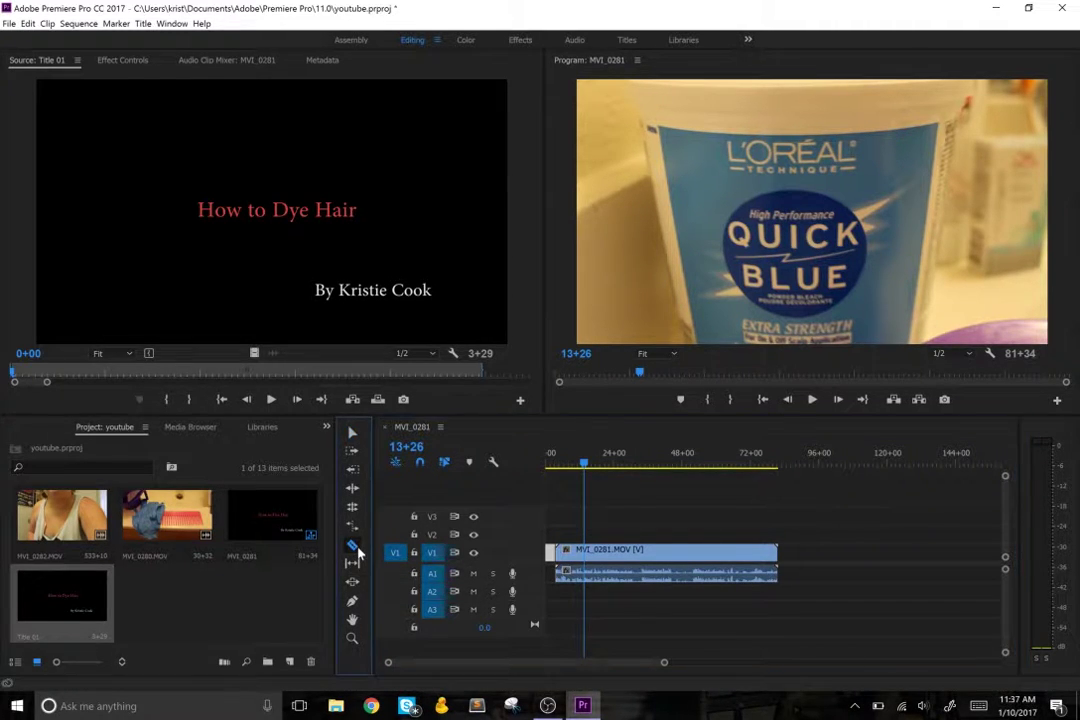
{"action": "left_click", "coordinate": [590, 552]}
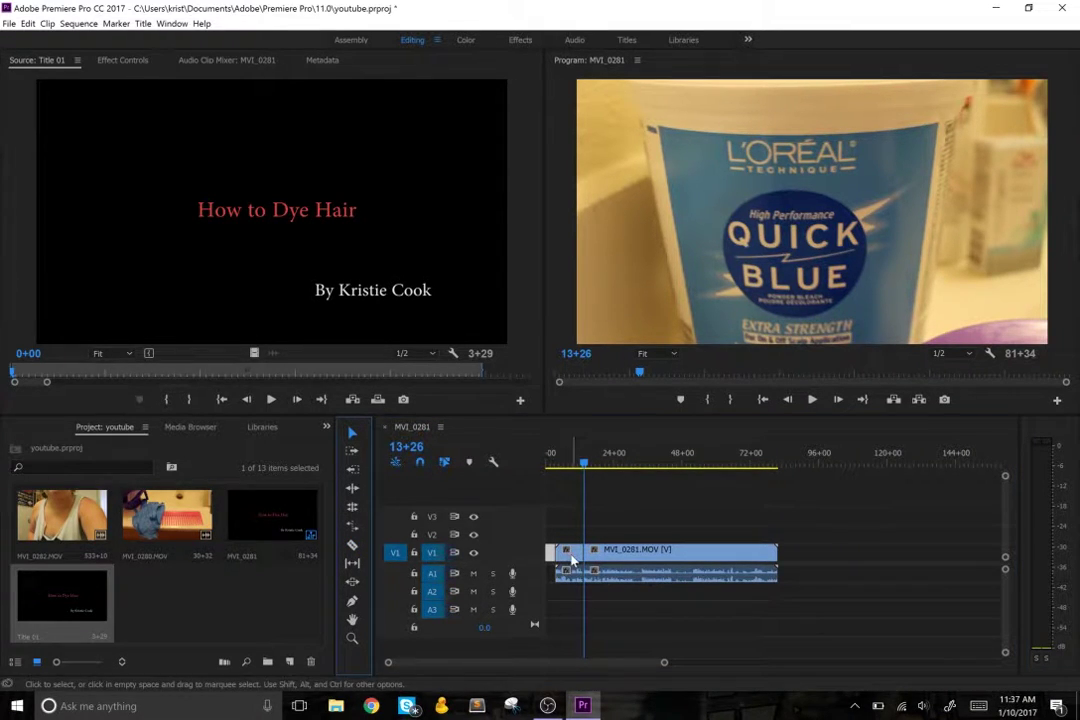
{"action": "left_click", "coordinate": [573, 557]}
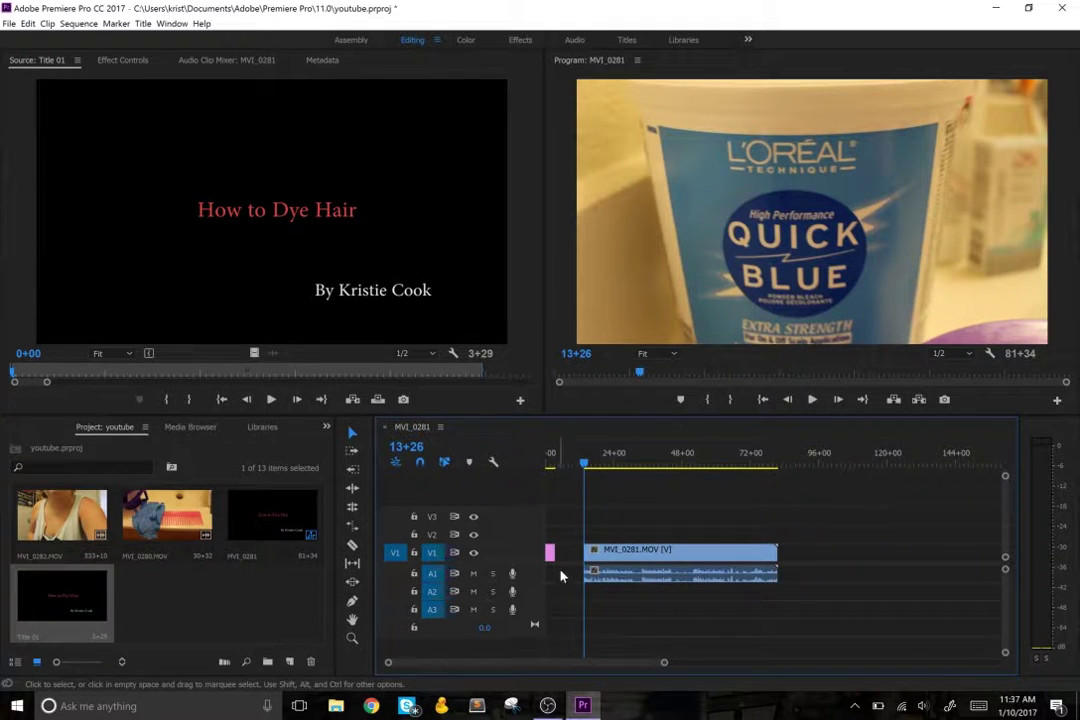
Move MVI_0281 left so it butts against Title 01, then scrub through to check.
{"action": "left_click", "coordinate": [813, 400]}
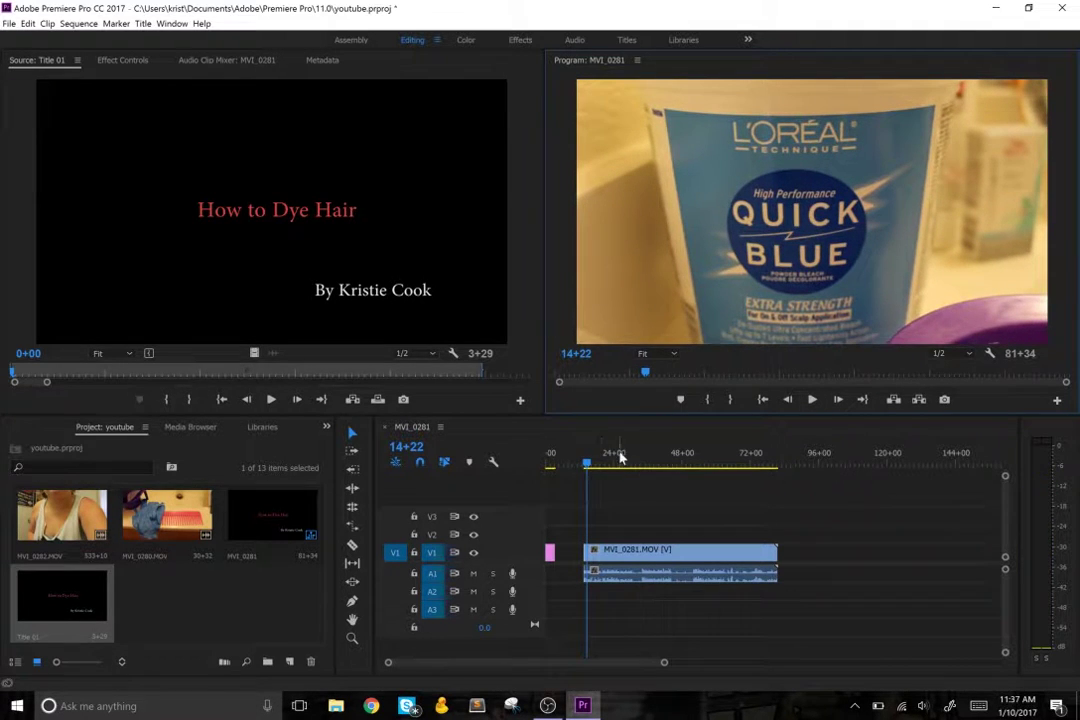
{"action": "left_click_drag", "start_coordinate": [590, 466], "coordinate": [552, 506]}
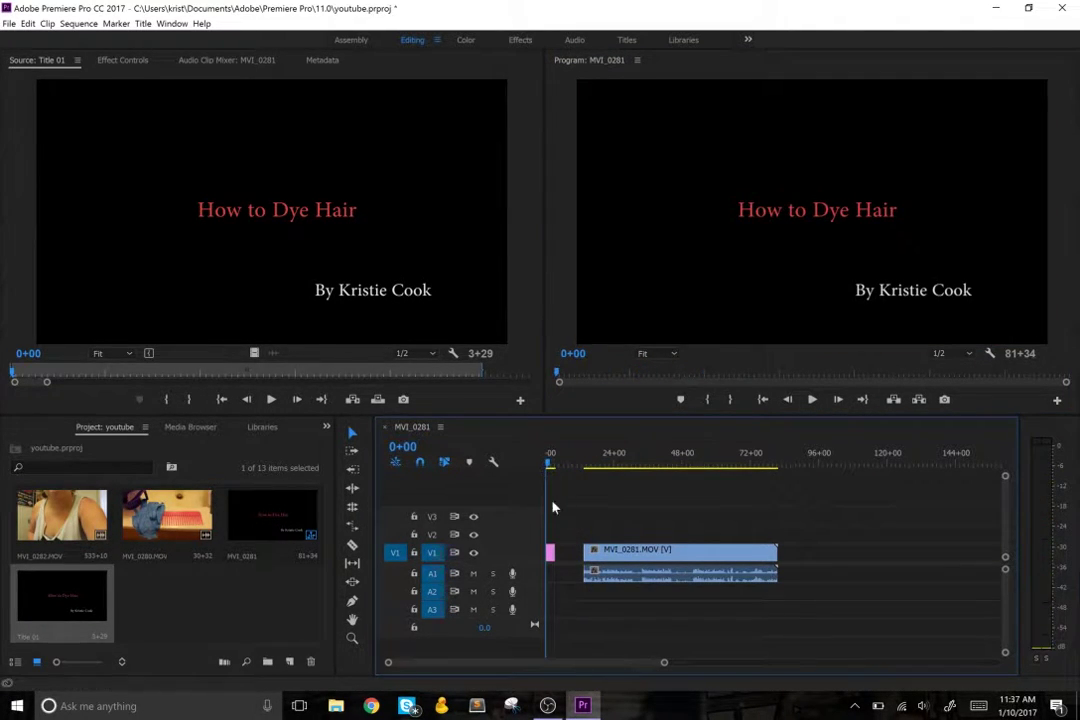
{"action": "left_click", "coordinate": [670, 560]}
{"action": "left_click_drag", "start_coordinate": [670, 562], "coordinate": [642, 562]}
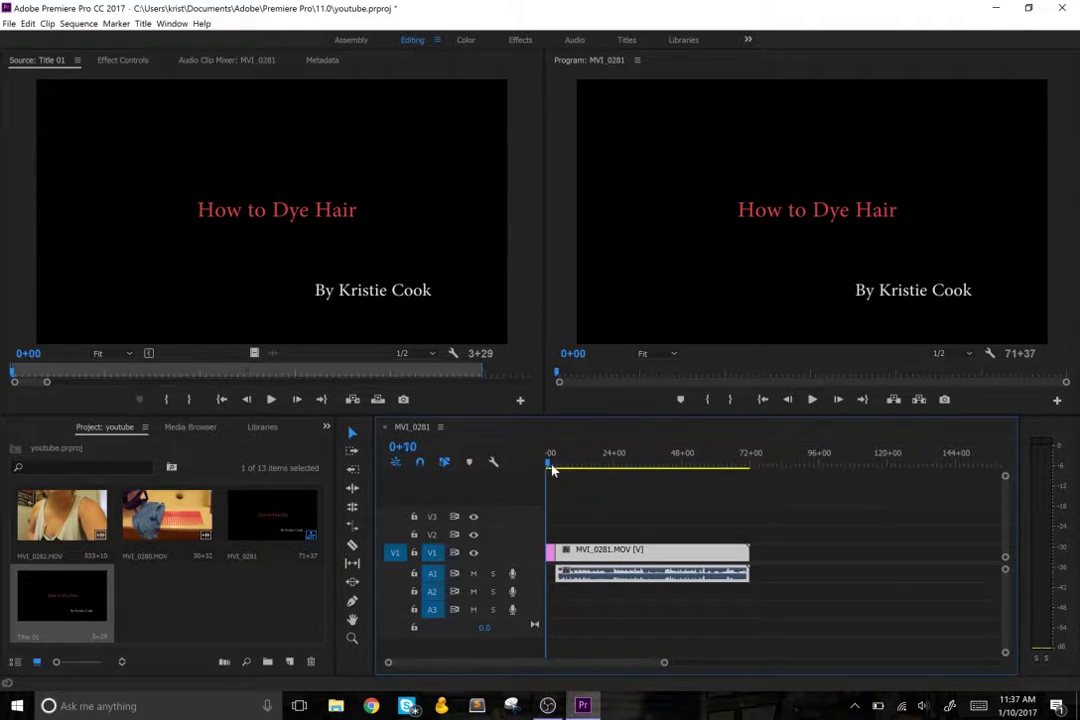
{"action": "left_click_drag", "start_coordinate": [553, 470], "coordinate": [711, 513]}
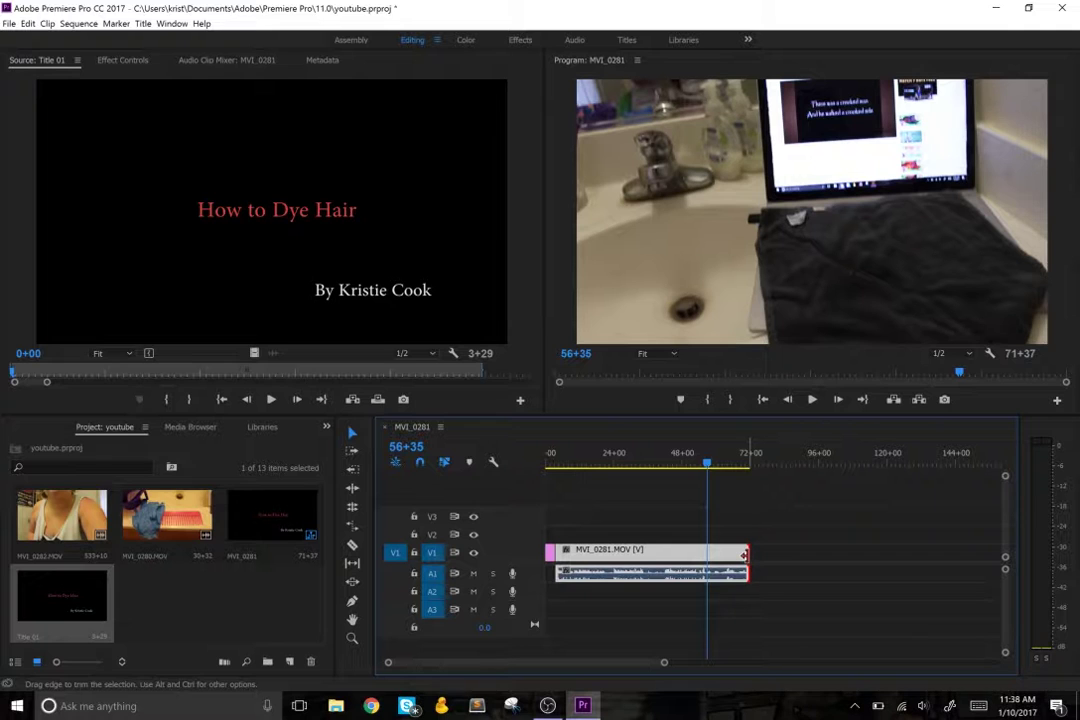
Trim MVI_0281's end on V1 so the sequence ends at 61+32, and scrub to verify.
{"action": "left_click_drag", "start_coordinate": [744, 554], "coordinate": [714, 556]}
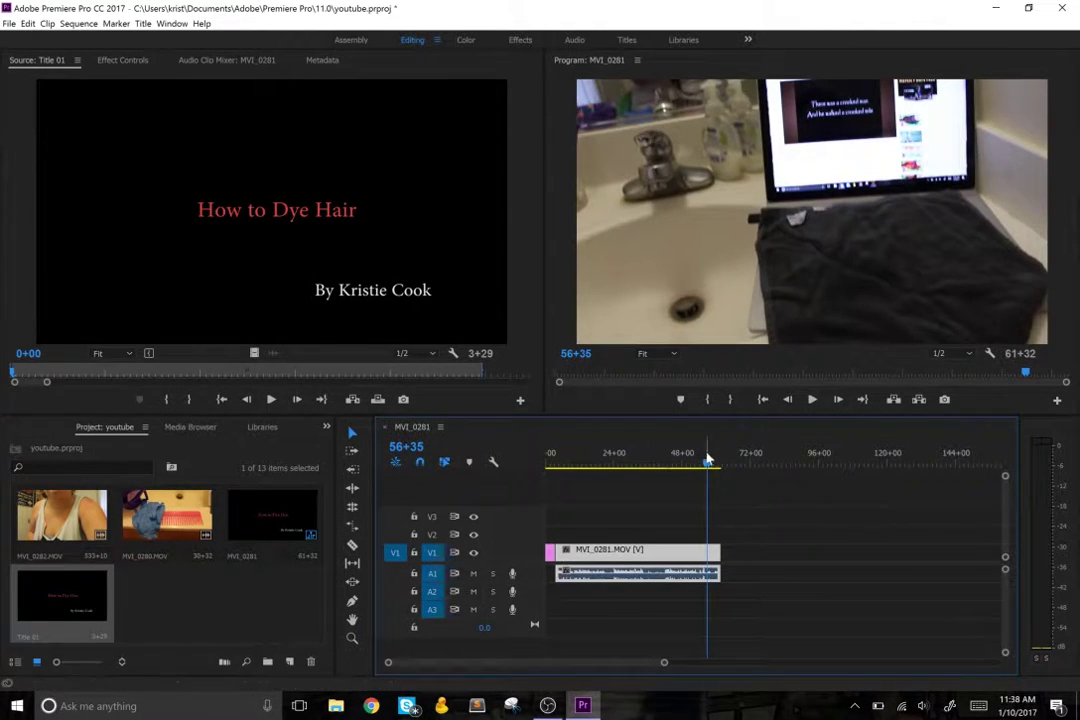
{"action": "left_click_drag", "start_coordinate": [708, 465], "coordinate": [647, 463]}
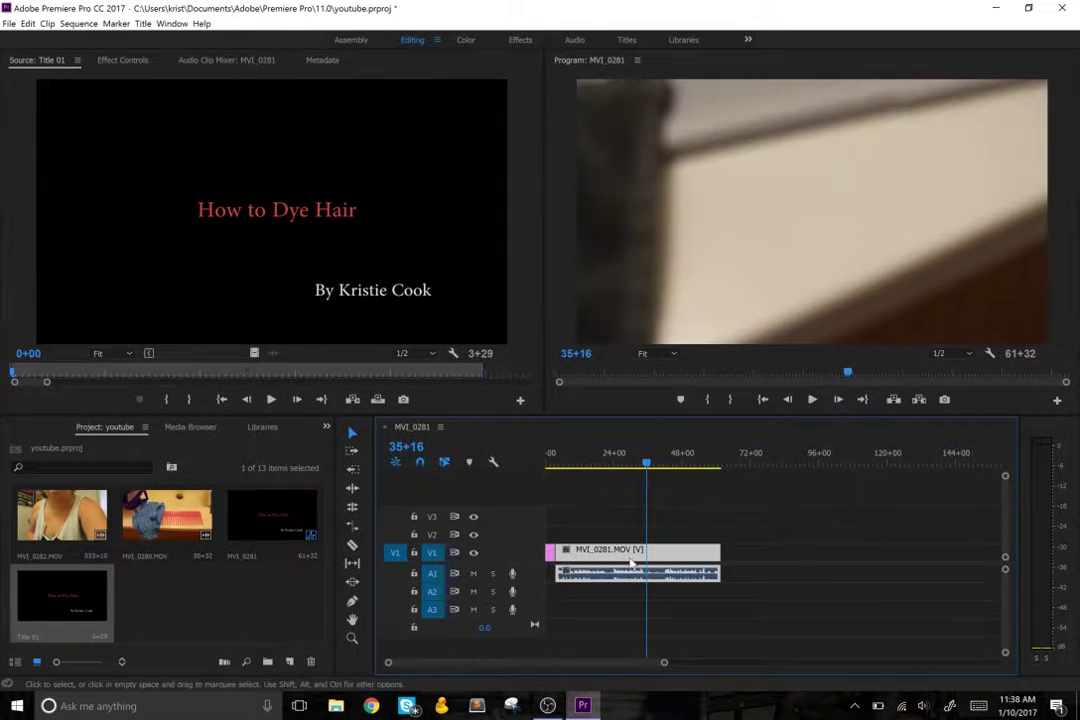
{"action": "left_click", "coordinate": [650, 468]}
{"action": "left_click_drag", "start_coordinate": [650, 468], "coordinate": [711, 470]}
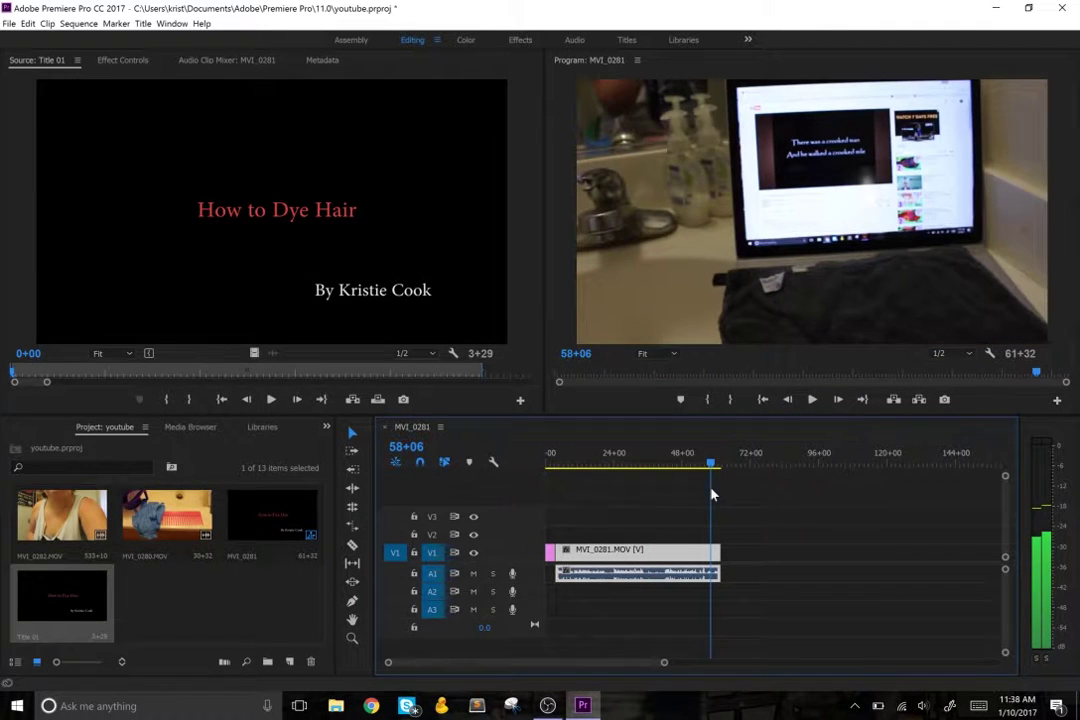
Preview MVI_0286 and MVI_0287 in the Source monitor, then place MVI_0287 right after MVI_0281 on V1.
{"action": "scroll", "coordinate": [200, 553], "scroll_direction": "up", "scroll_amount": 3}
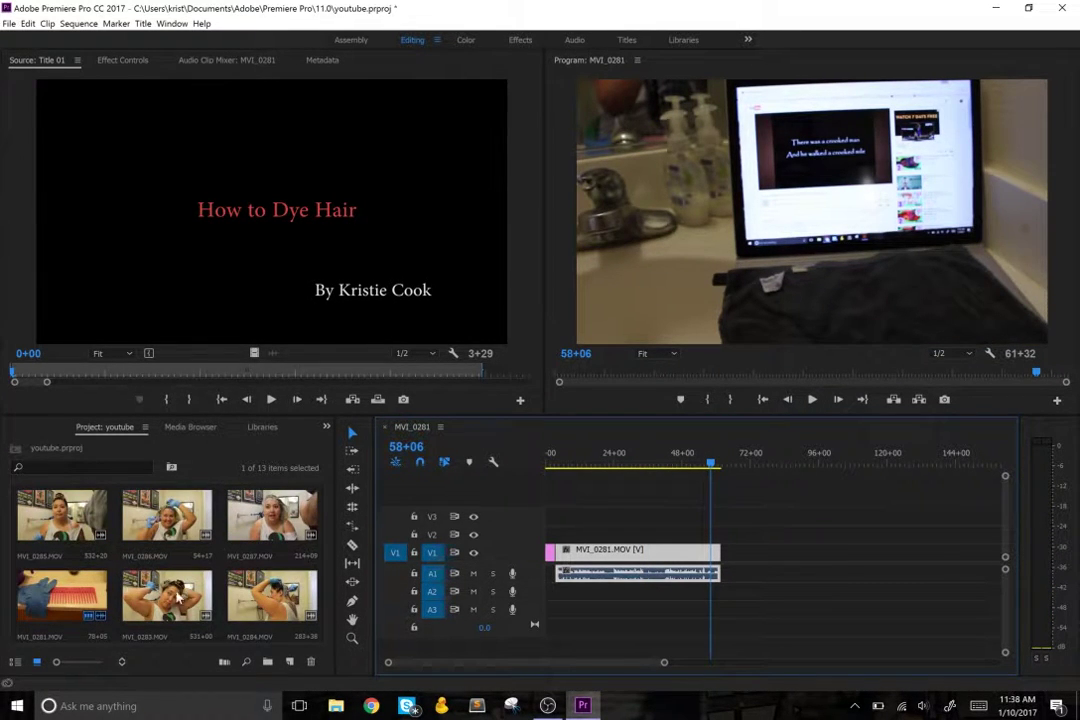
{"action": "left_click_drag", "start_coordinate": [168, 515], "coordinate": [210, 287]}
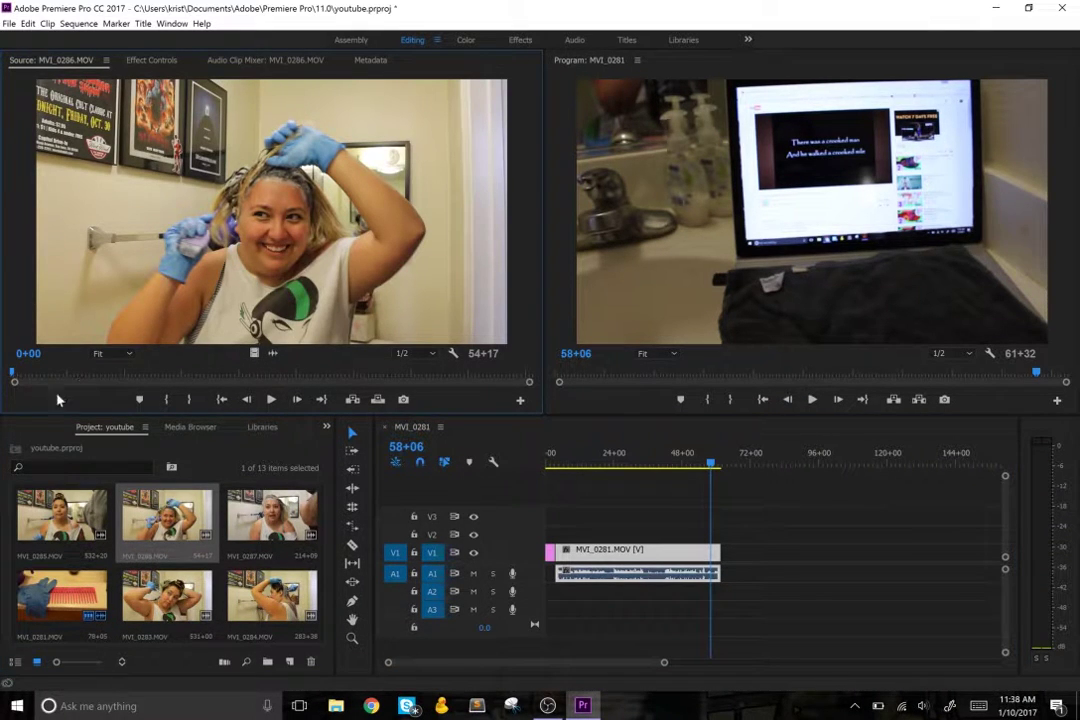
{"action": "mouse_move", "coordinate": [12, 374]}
{"action": "left_mouse_down"}
{"action": "mouse_move", "coordinate": [434, 372]}
{"action": "mouse_move", "coordinate": [5, 366]}
{"action": "left_mouse_up"}
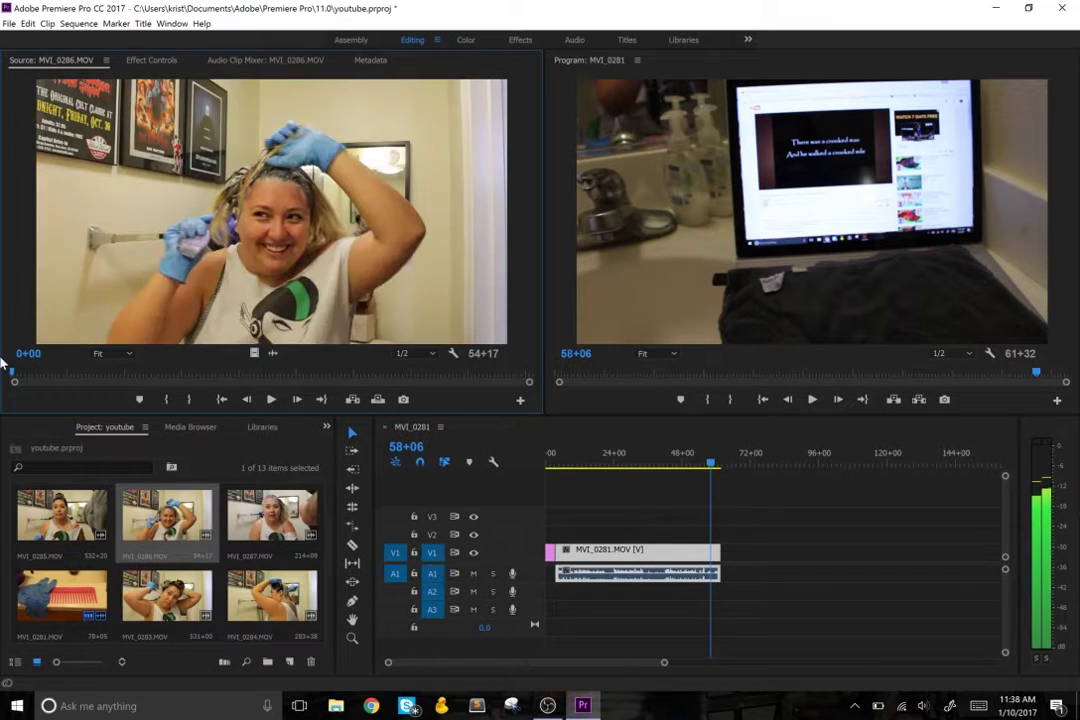
{"action": "left_click_drag", "start_coordinate": [262, 505], "coordinate": [235, 290]}
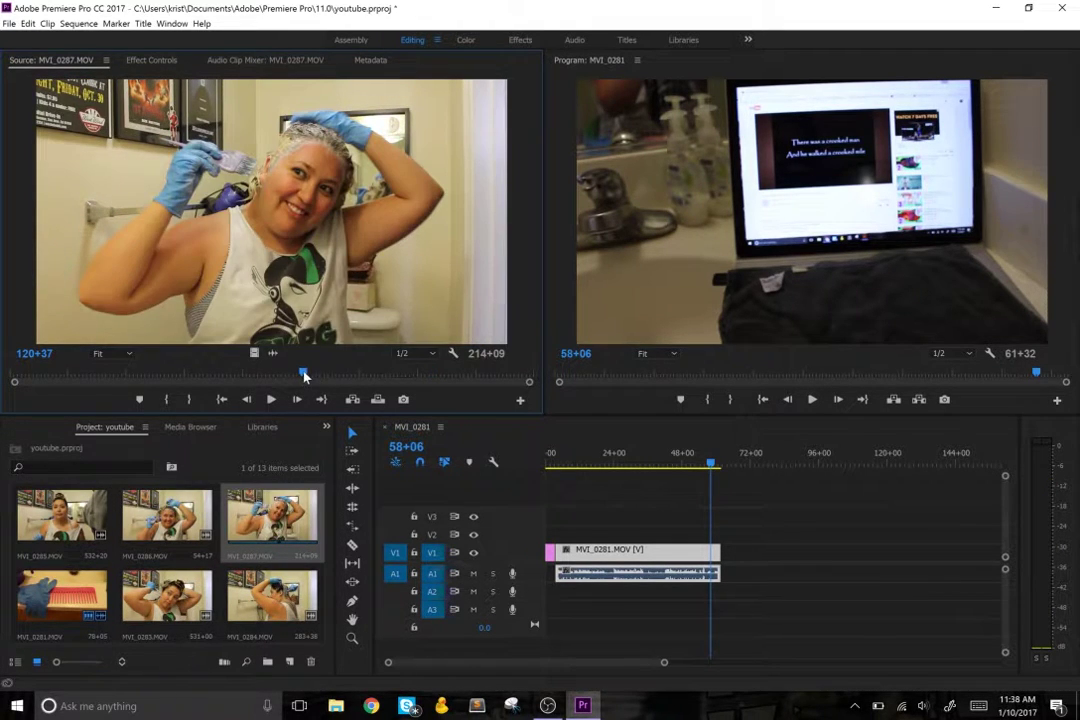
{"action": "mouse_move", "coordinate": [305, 375]}
{"action": "left_mouse_down"}
{"action": "mouse_move", "coordinate": [84, 372]}
{"action": "mouse_move", "coordinate": [440, 350]}
{"action": "mouse_move", "coordinate": [307, 372]}
{"action": "left_mouse_up"}
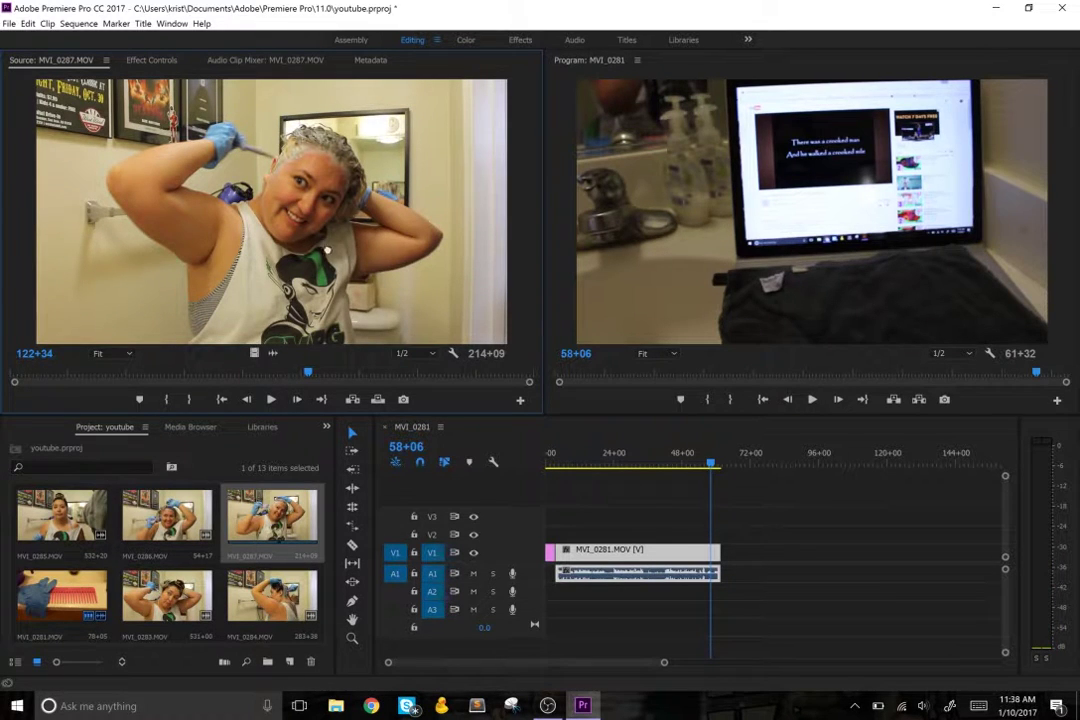
{"action": "left_click_drag", "start_coordinate": [479, 376], "coordinate": [736, 556]}
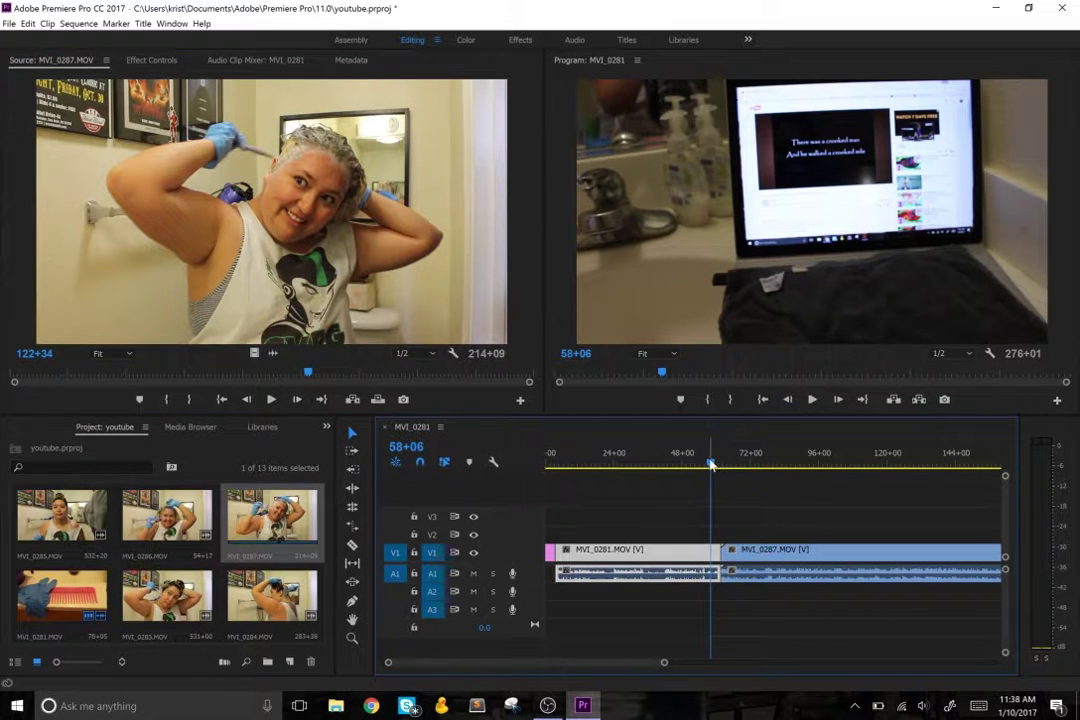
{"action": "left_click_drag", "start_coordinate": [712, 465], "coordinate": [761, 506]}
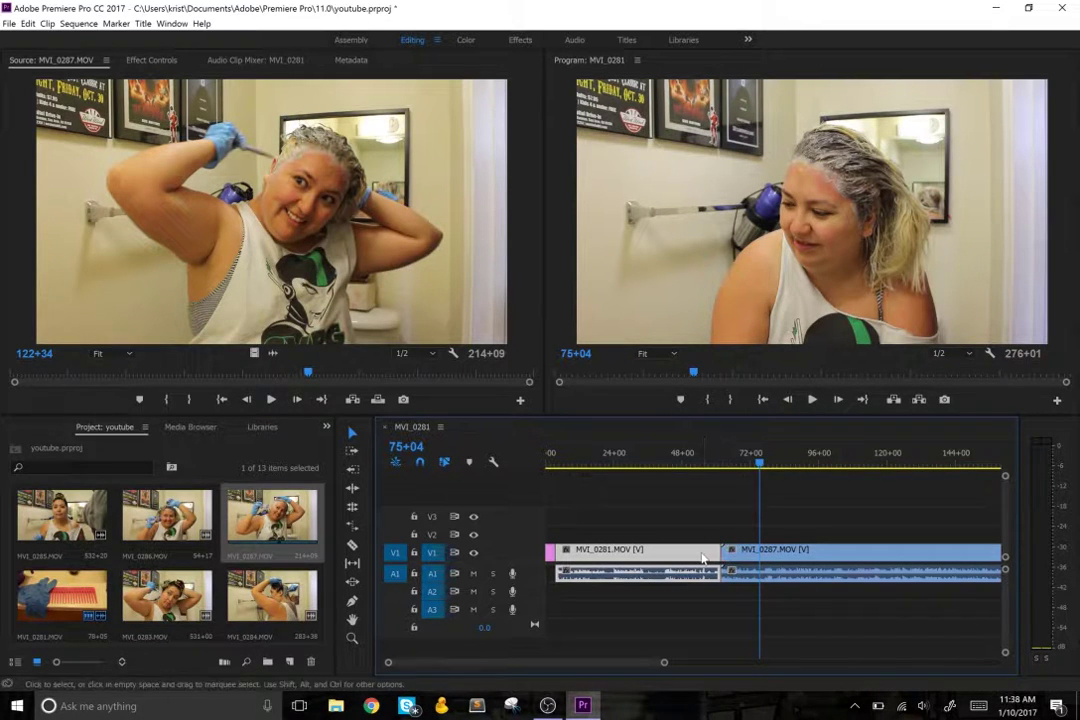
{"action": "left_click_drag", "start_coordinate": [760, 470], "coordinate": [692, 475]}
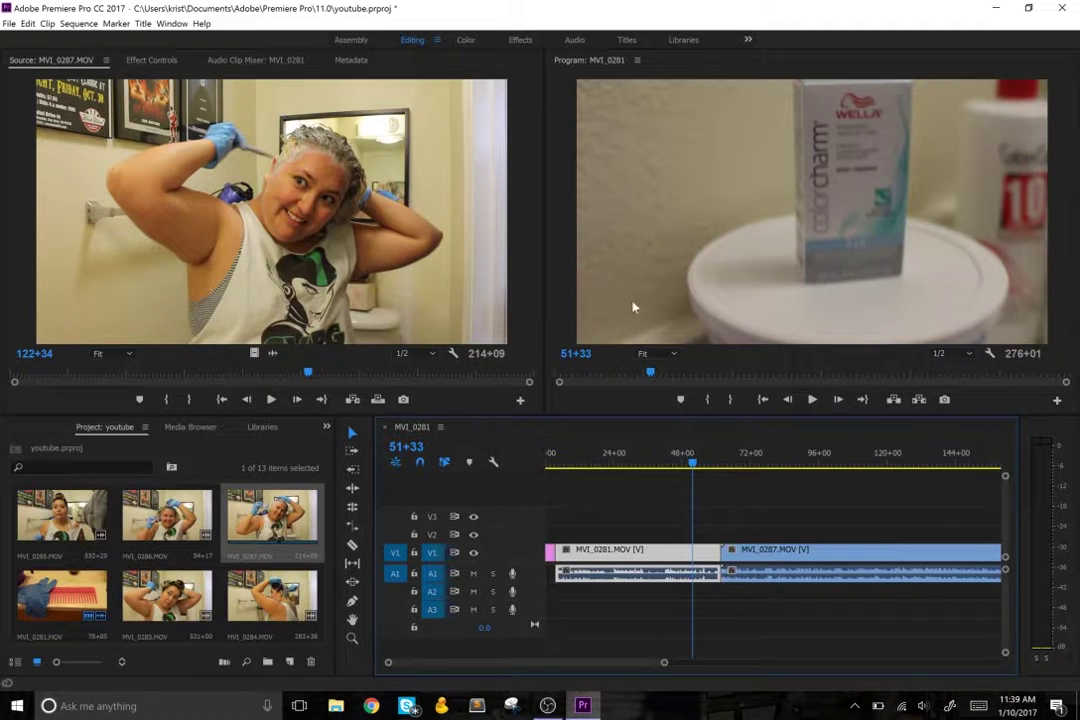
{"action": "left_click_drag", "start_coordinate": [692, 463], "coordinate": [674, 489]}
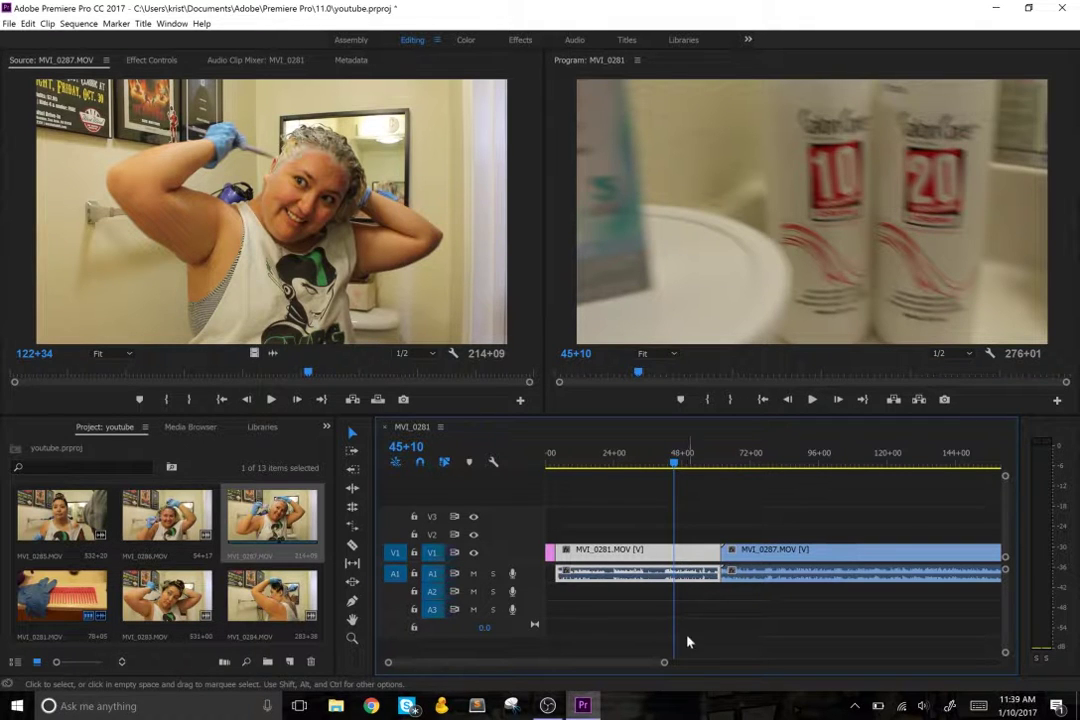
{"action": "mouse_move", "coordinate": [665, 665]}
{"action": "left_mouse_down"}
{"action": "mouse_move", "coordinate": [592, 681]}
{"action": "mouse_move", "coordinate": [890, 657]}
{"action": "left_mouse_up"}
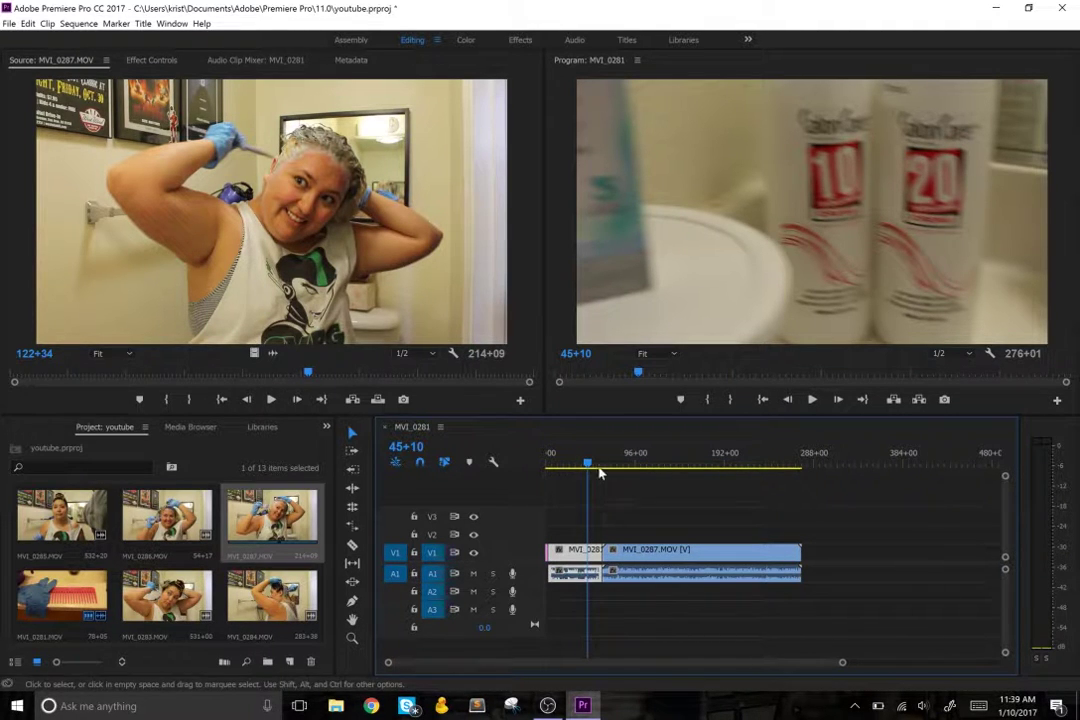
Zoom in on the sequence start and trim Title 01's end to about 3+16.
{"action": "key", "text": "Home"}
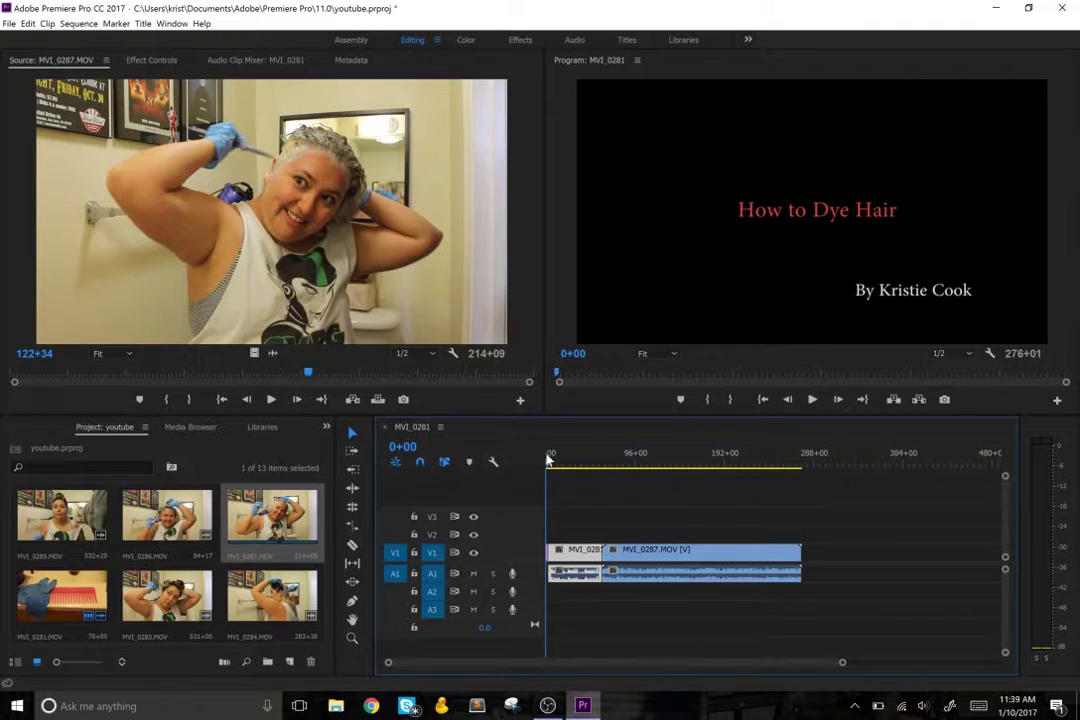
{"action": "left_click_drag", "start_coordinate": [843, 665], "coordinate": [653, 685]}
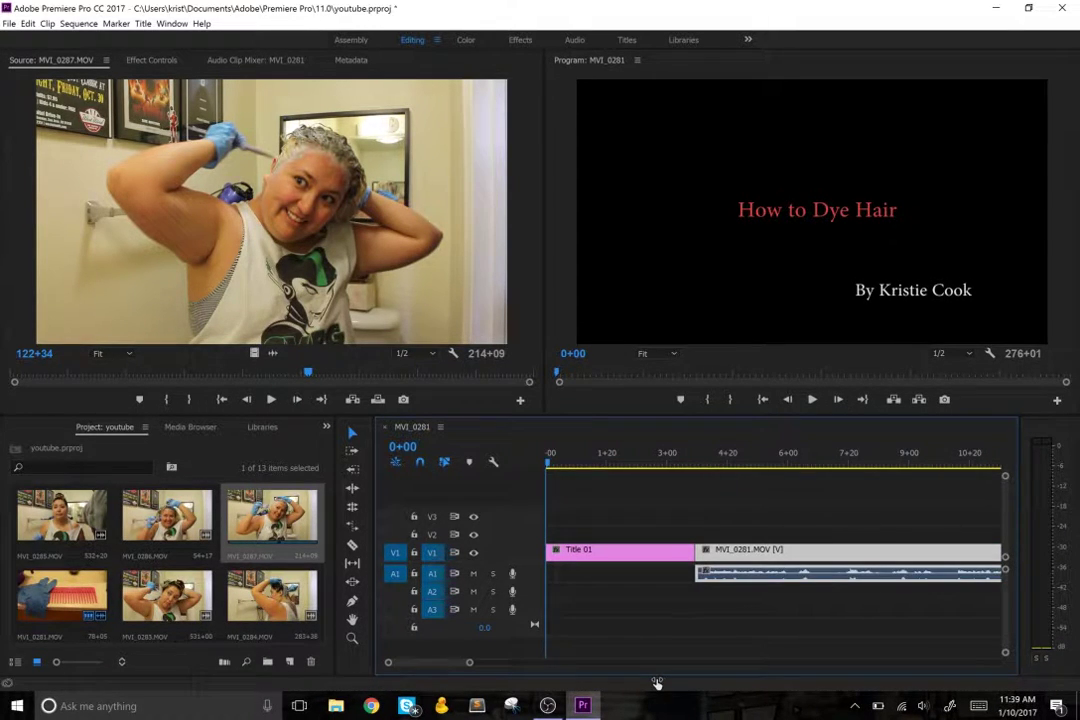
{"action": "left_click", "coordinate": [706, 551]}
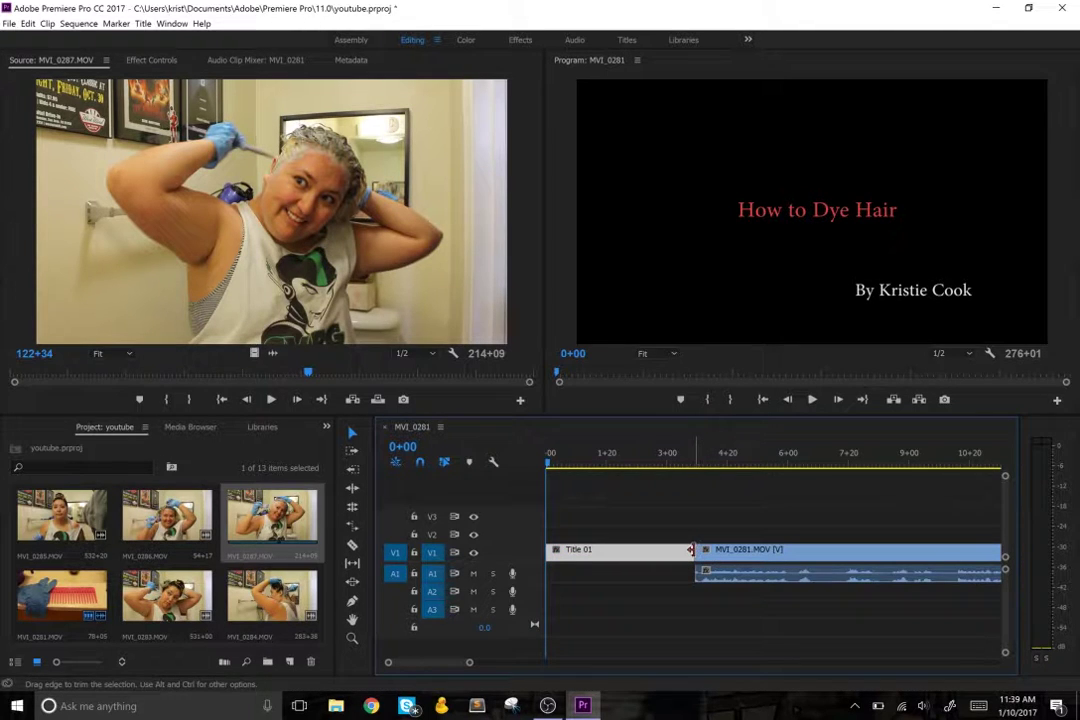
{"action": "left_click_drag", "start_coordinate": [688, 550], "coordinate": [681, 550]}
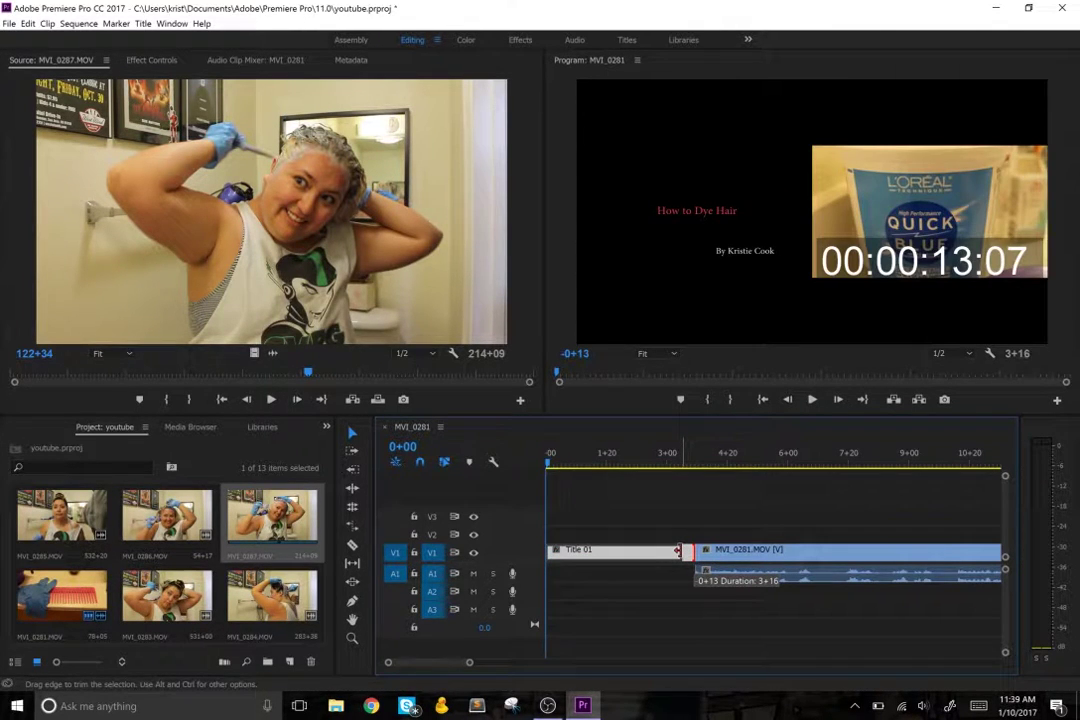
{"action": "left_click_drag", "start_coordinate": [679, 551], "coordinate": [679, 551]}
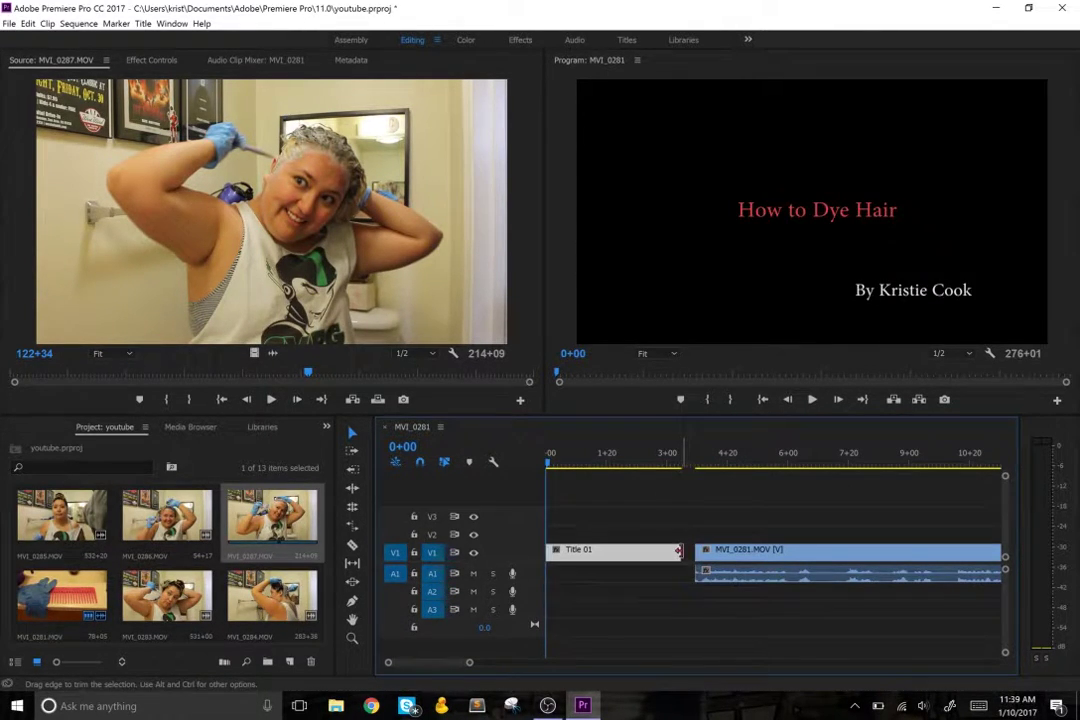
{"action": "left_click_drag", "start_coordinate": [470, 664], "coordinate": [698, 666]}
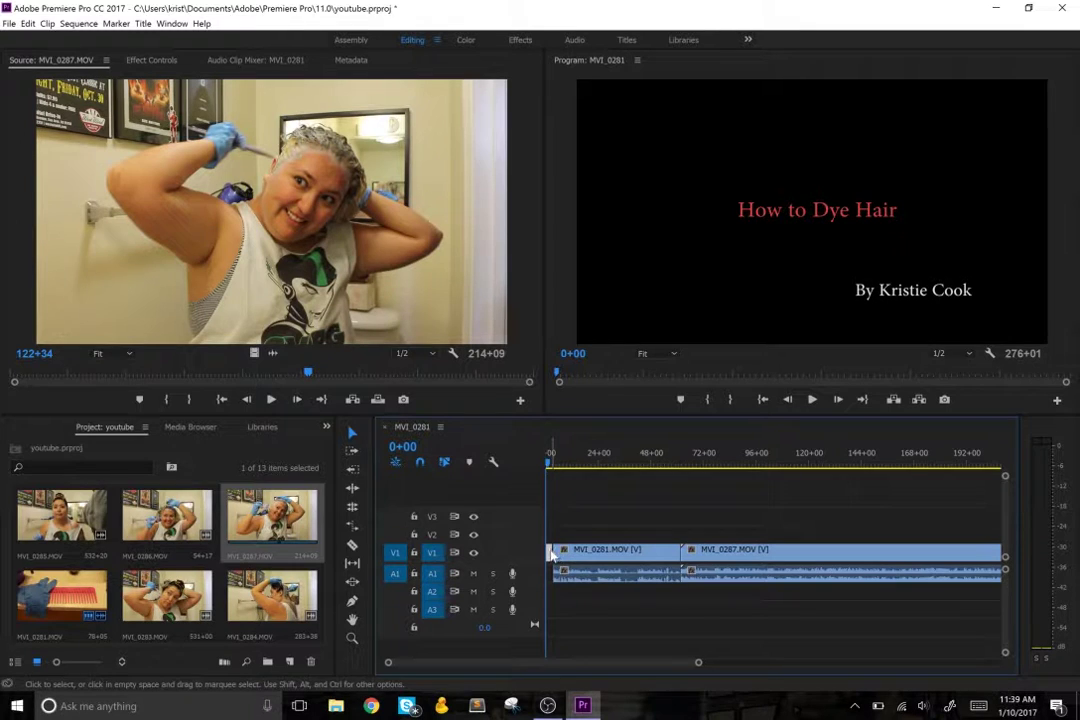
Trim MVI_0281's start, then step back frame by frame to 25+15 and select the Razor tool.
{"action": "left_click_drag", "start_coordinate": [549, 551], "coordinate": [546, 551]}
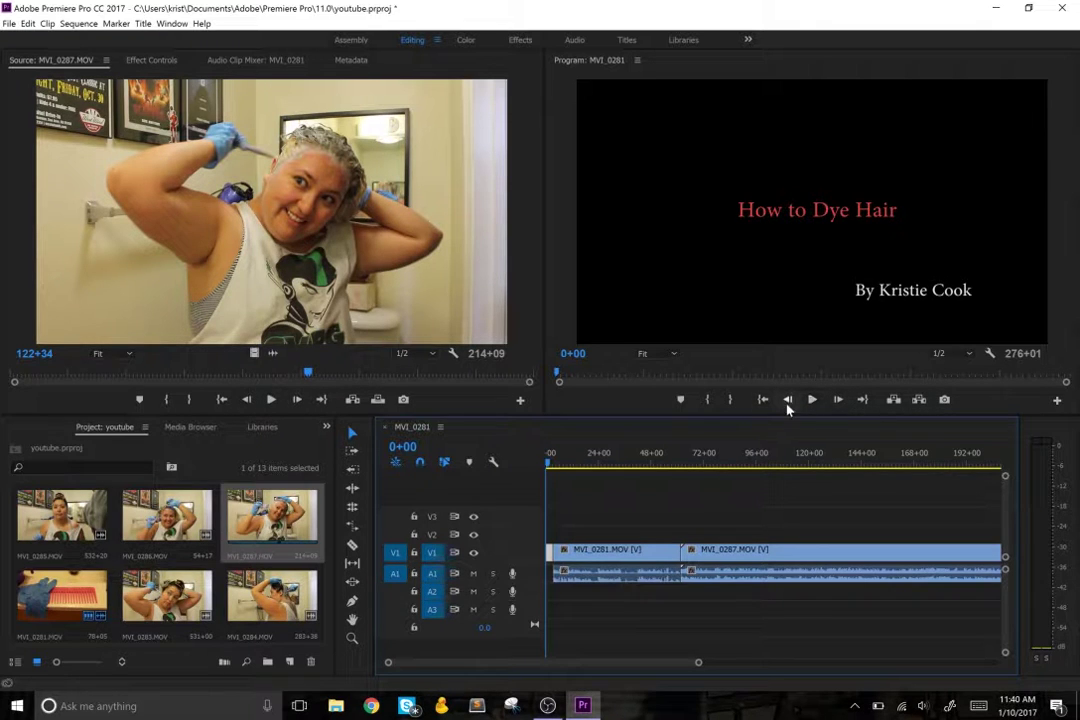
{"action": "left_click_drag", "start_coordinate": [548, 470], "coordinate": [604, 480]}
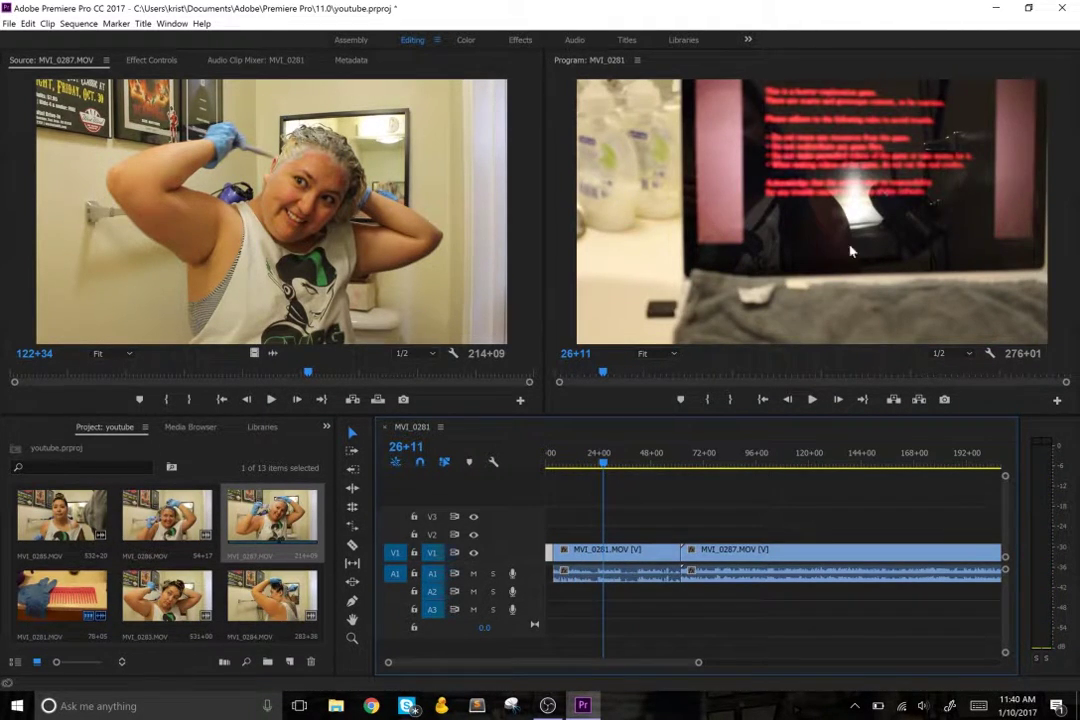
{"action": "left_click", "coordinate": [789, 402]}
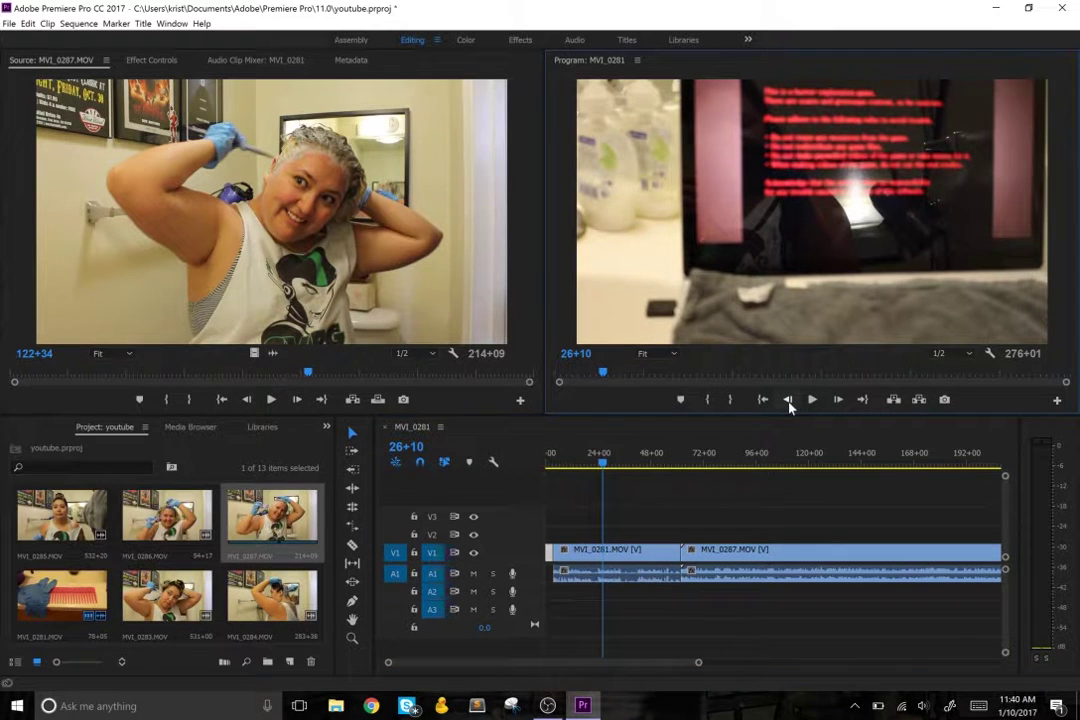
{"action": "left_click", "coordinate": [789, 402]}
{"action": "left_click", "coordinate": [789, 402]}
{"action": "left_click", "coordinate": [789, 402]}
{"action": "left_click", "coordinate": [789, 402]}
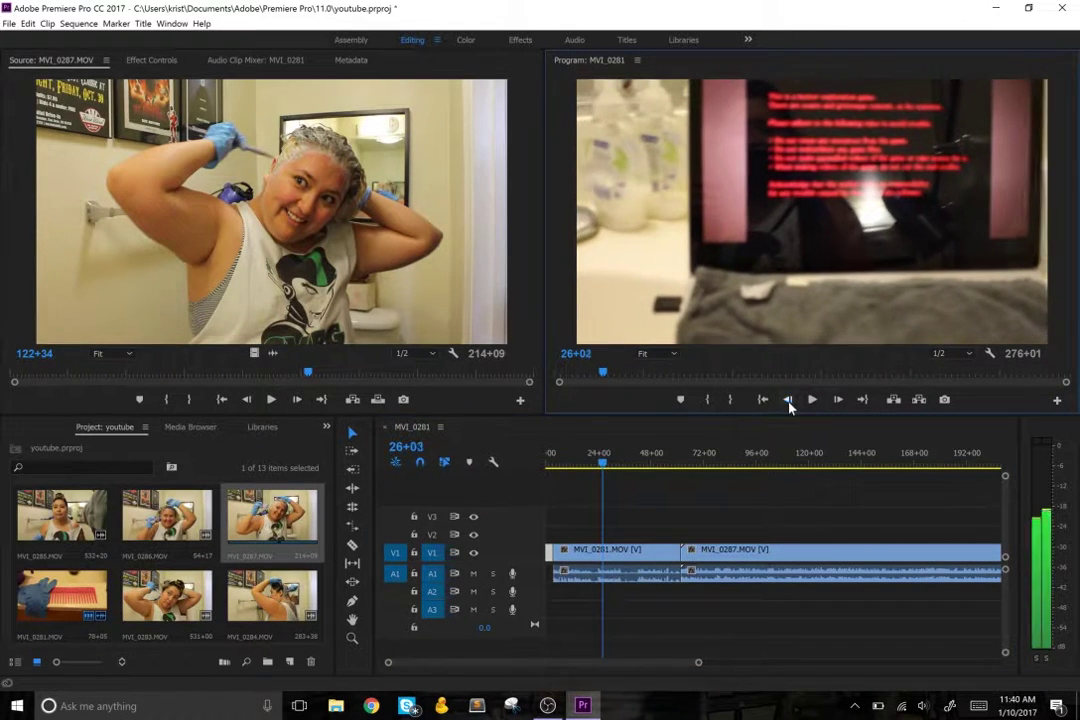
{"action": "left_click", "coordinate": [789, 402]}
{"action": "left_click", "coordinate": [789, 402]}
{"action": "left_click", "coordinate": [789, 402]}
{"action": "left_click", "coordinate": [789, 402]}
{"action": "left_click", "coordinate": [789, 402]}
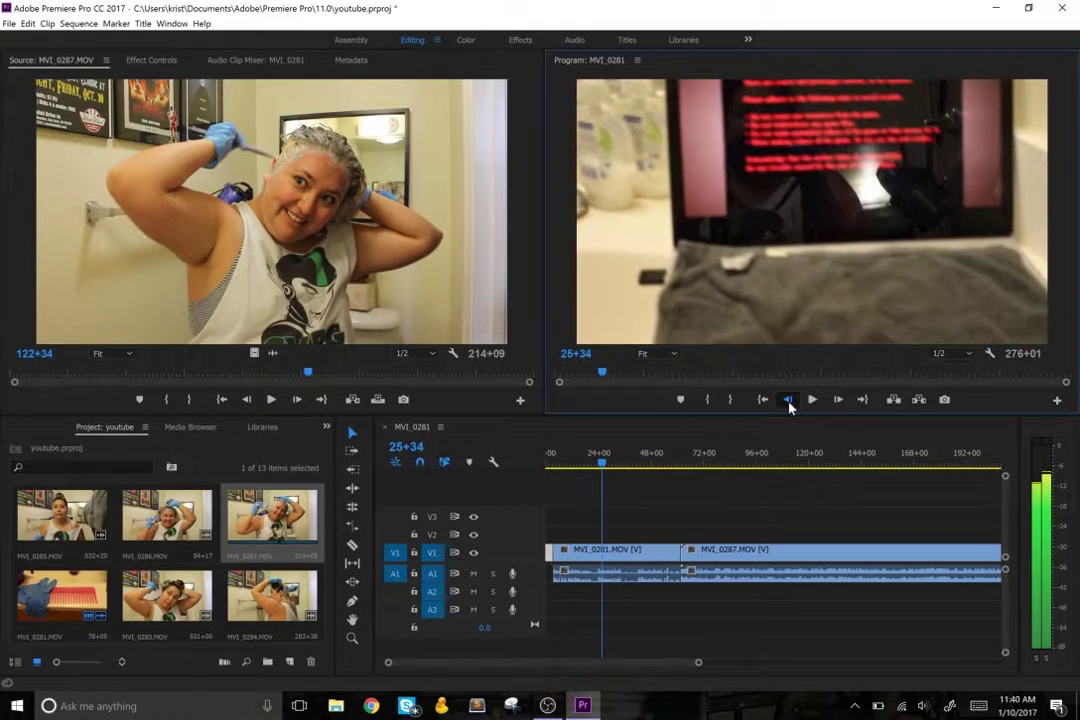
{"action": "left_click", "coordinate": [789, 402]}
{"action": "left_click", "coordinate": [789, 402]}
{"action": "left_click", "coordinate": [789, 402]}
{"action": "left_click", "coordinate": [789, 402]}
{"action": "left_click", "coordinate": [789, 402]}
{"action": "left_click", "coordinate": [789, 402]}
{"action": "left_click", "coordinate": [789, 402]}
{"action": "left_click", "coordinate": [789, 402]}
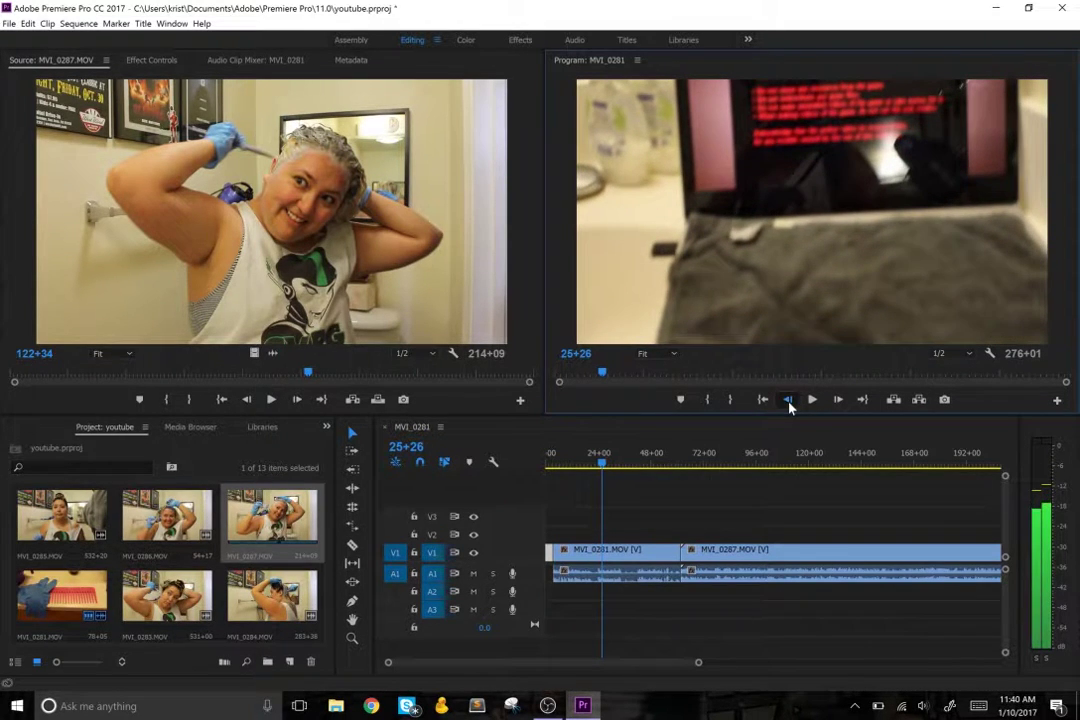
{"action": "left_click", "coordinate": [789, 402]}
{"action": "left_click", "coordinate": [789, 402]}
{"action": "left_click", "coordinate": [789, 402]}
{"action": "left_click", "coordinate": [789, 402]}
{"action": "left_click", "coordinate": [789, 402]}
{"action": "left_click", "coordinate": [789, 402]}
{"action": "left_click", "coordinate": [789, 402]}
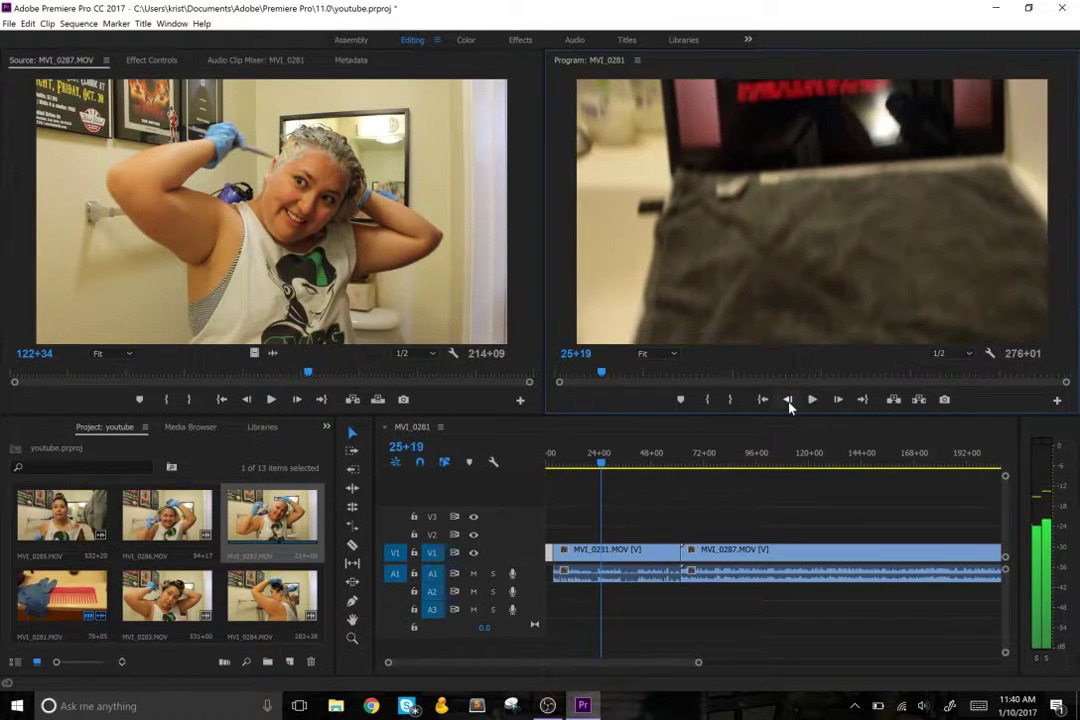
{"action": "left_click", "coordinate": [789, 402]}
{"action": "left_click", "coordinate": [789, 402]}
{"action": "left_click", "coordinate": [789, 402]}
{"action": "left_click", "coordinate": [789, 402]}
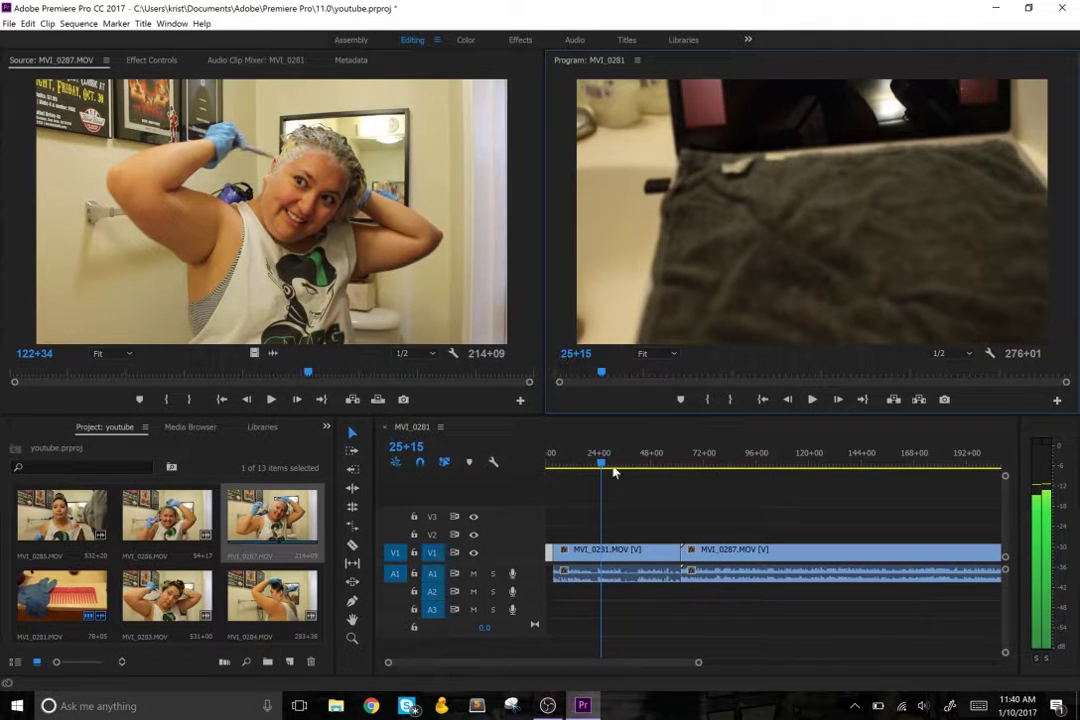
{"action": "left_click", "coordinate": [352, 545]}
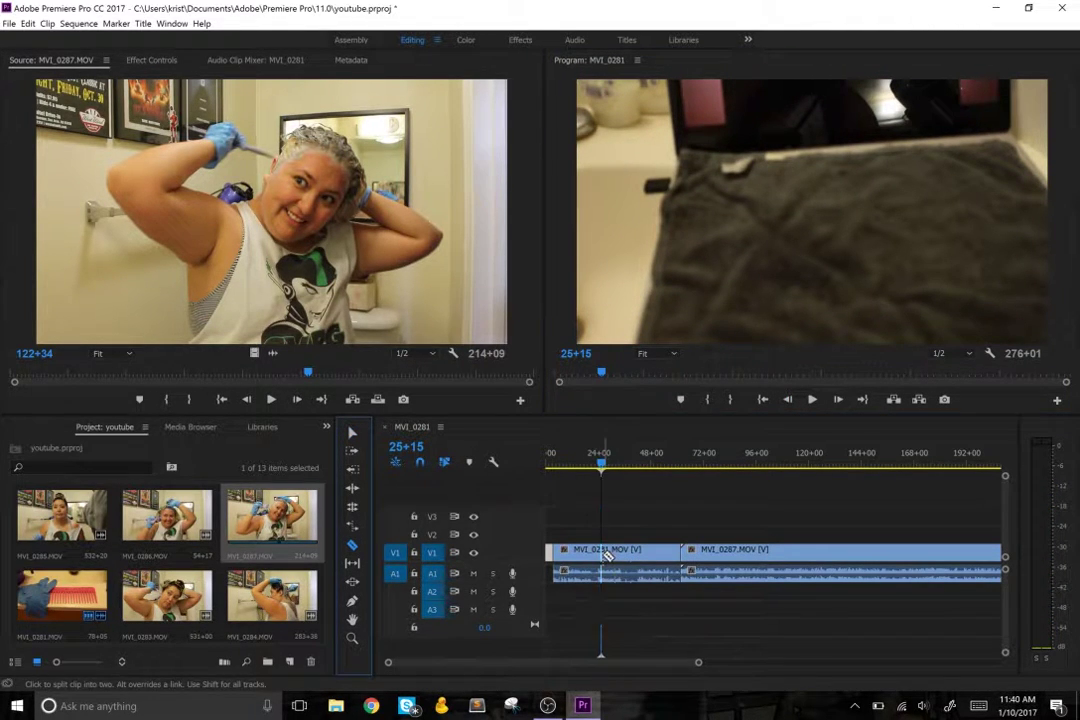
Razor the clip at 25+15, then step frame by frame toward the cut's end.
{"action": "left_click", "coordinate": [600, 550]}
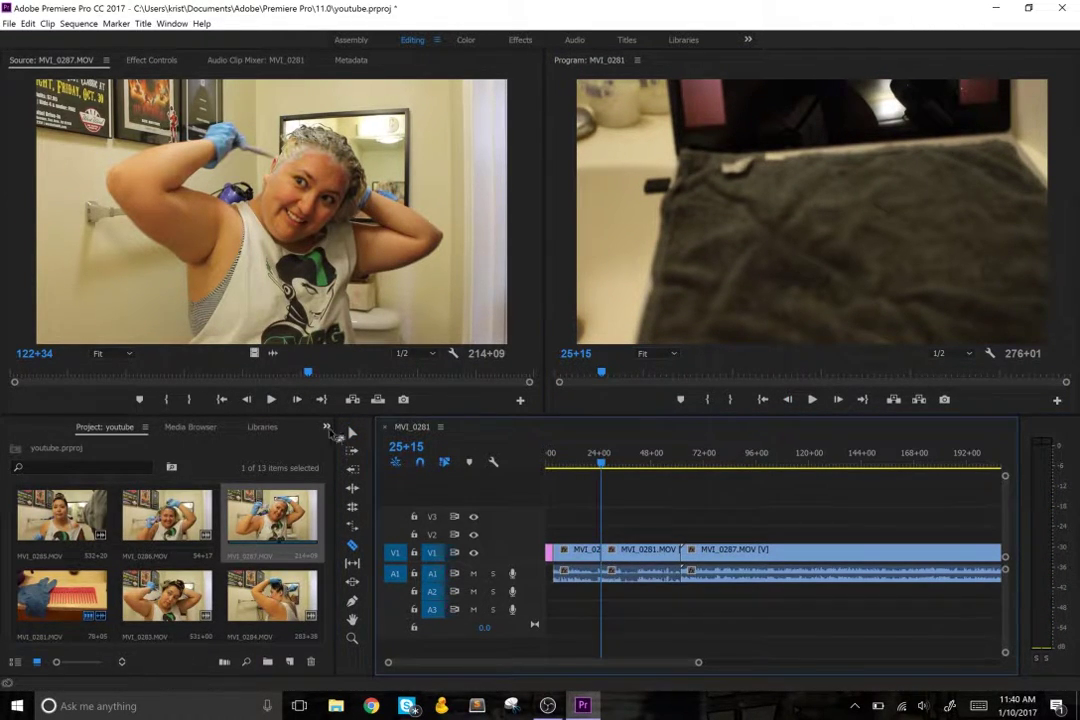
{"action": "left_click", "coordinate": [352, 432]}
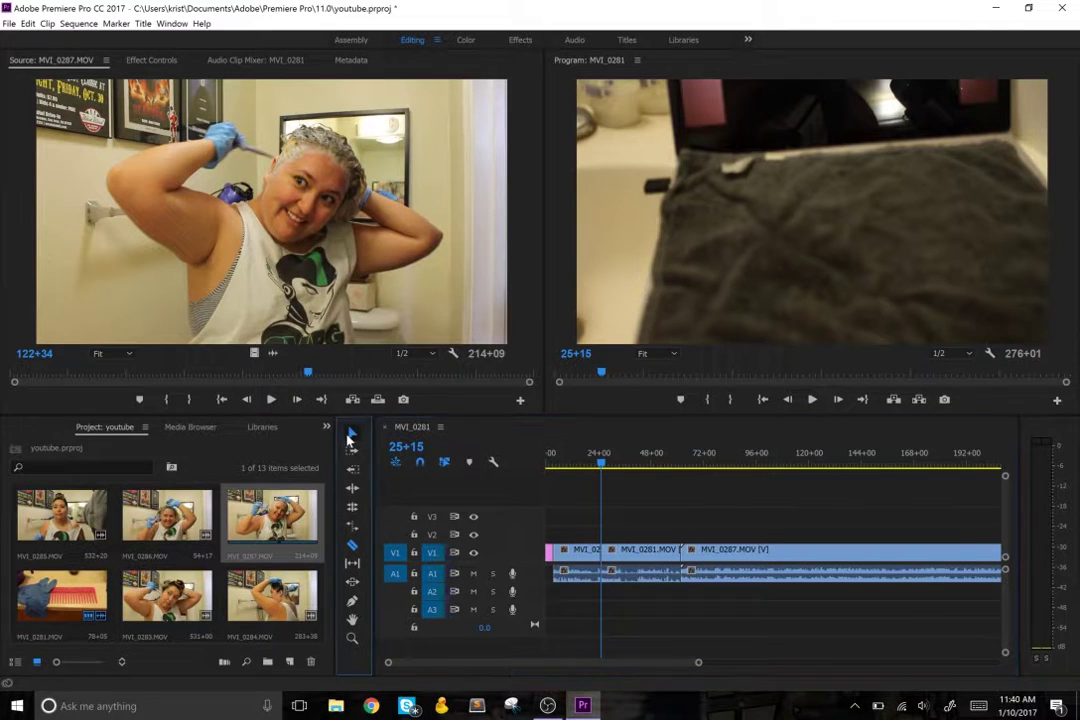
{"action": "left_click", "coordinate": [838, 400]}
{"action": "left_click", "coordinate": [838, 400]}
{"action": "left_click", "coordinate": [838, 400]}
{"action": "left_click", "coordinate": [838, 400]}
{"action": "left_click", "coordinate": [838, 400]}
{"action": "left_click", "coordinate": [838, 400]}
{"action": "left_click", "coordinate": [838, 400]}
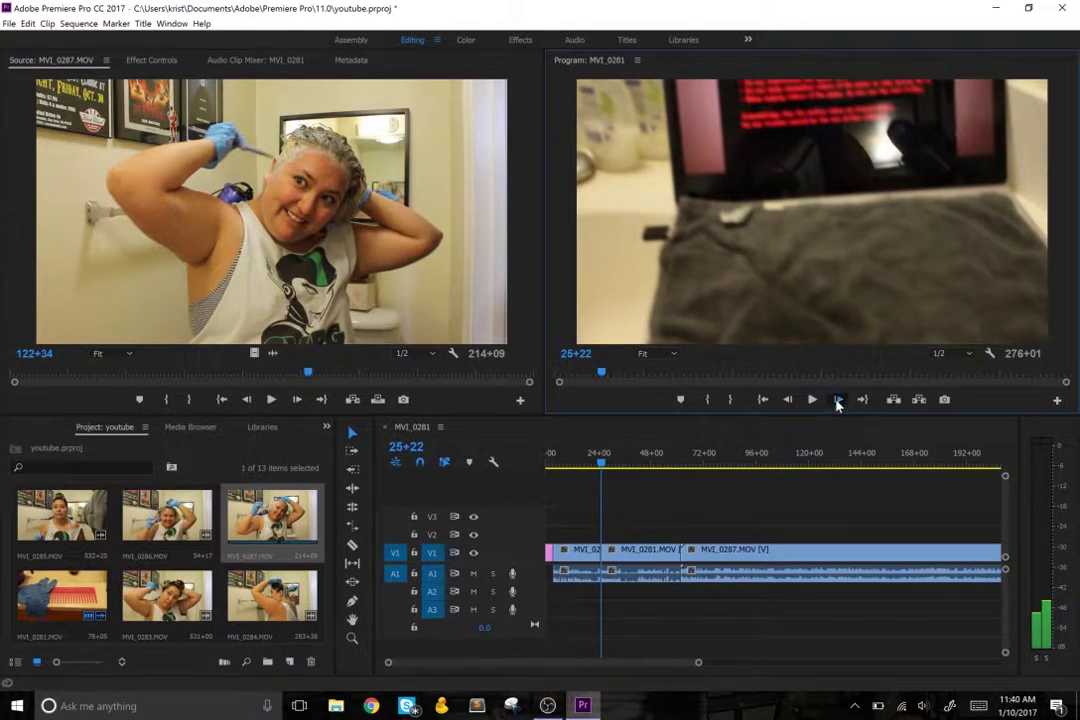
{"action": "left_click", "coordinate": [838, 400]}
{"action": "left_click", "coordinate": [838, 400]}
{"action": "left_click", "coordinate": [838, 400]}
{"action": "left_click", "coordinate": [838, 400]}
{"action": "left_click", "coordinate": [838, 400]}
{"action": "left_click", "coordinate": [838, 400]}
{"action": "left_click", "coordinate": [838, 400]}
{"action": "left_click", "coordinate": [838, 400]}
{"action": "left_click", "coordinate": [838, 400]}
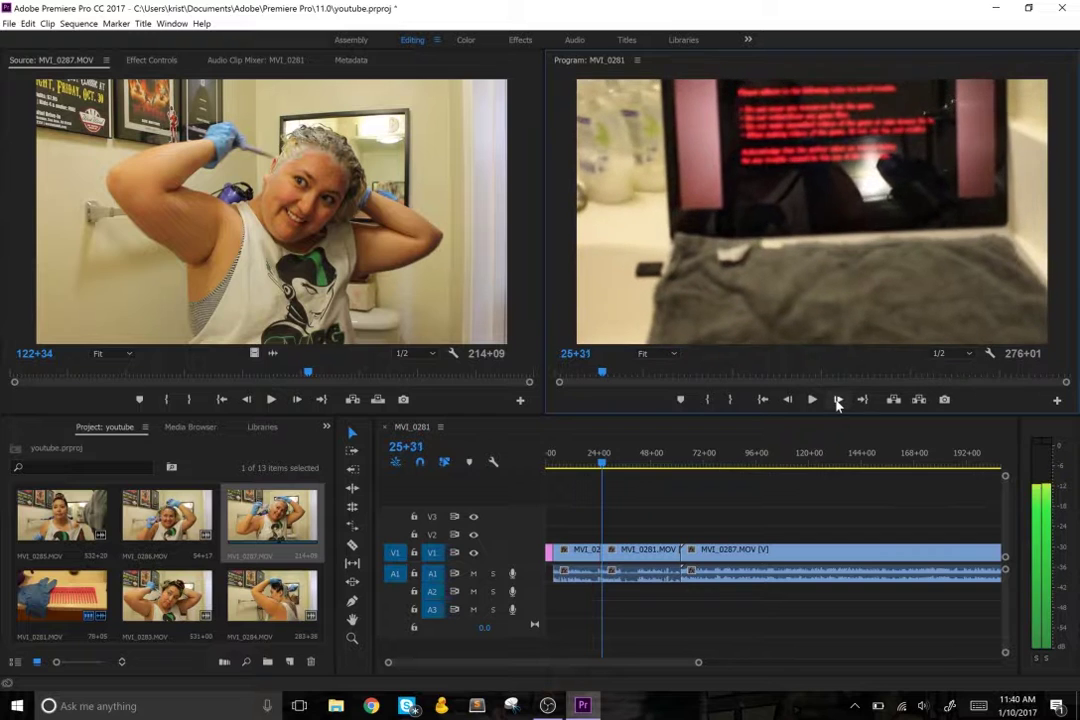
{"action": "left_click", "coordinate": [838, 400]}
{"action": "left_click", "coordinate": [838, 400]}
{"action": "double_click", "coordinate": [838, 400]}
{"action": "left_click", "coordinate": [838, 400]}
{"action": "left_click", "coordinate": [838, 400]}
{"action": "left_click", "coordinate": [837, 400]}
{"action": "left_click", "coordinate": [837, 400]}
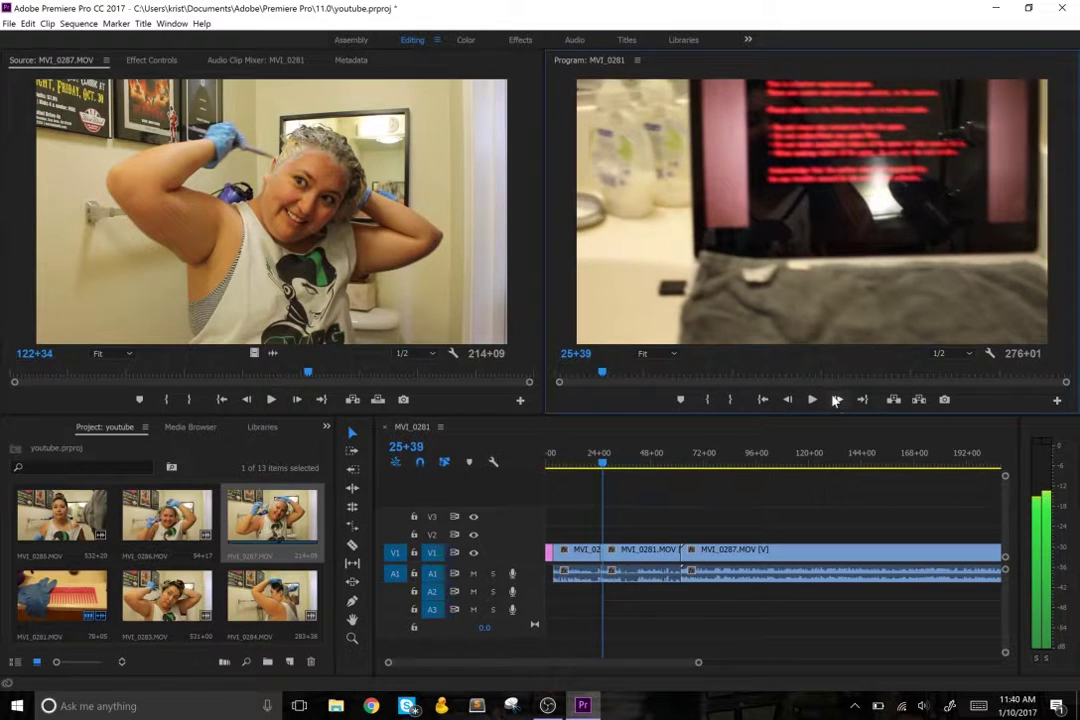
{"action": "left_click", "coordinate": [838, 400]}
{"action": "left_click", "coordinate": [838, 400]}
{"action": "left_click", "coordinate": [838, 400]}
{"action": "left_click", "coordinate": [838, 400]}
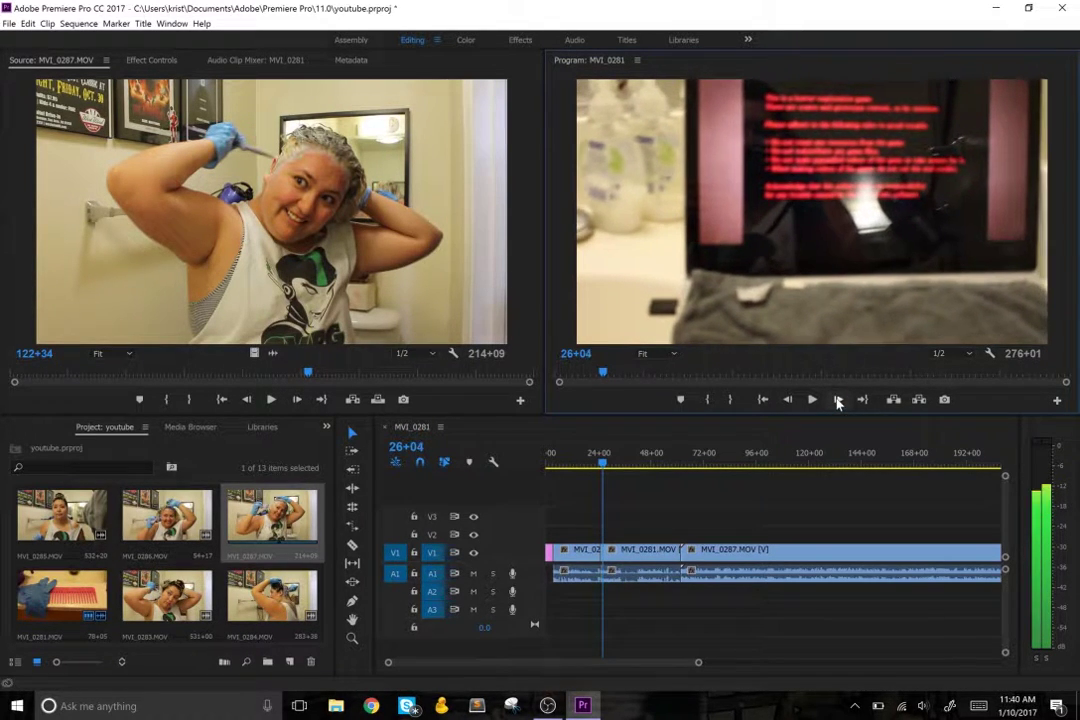
{"action": "left_click", "coordinate": [838, 400]}
{"action": "left_click", "coordinate": [838, 400]}
{"action": "left_click", "coordinate": [838, 400]}
{"action": "left_click", "coordinate": [838, 400]}
{"action": "left_click", "coordinate": [838, 400]}
{"action": "left_click", "coordinate": [838, 400]}
{"action": "left_click", "coordinate": [838, 400]}
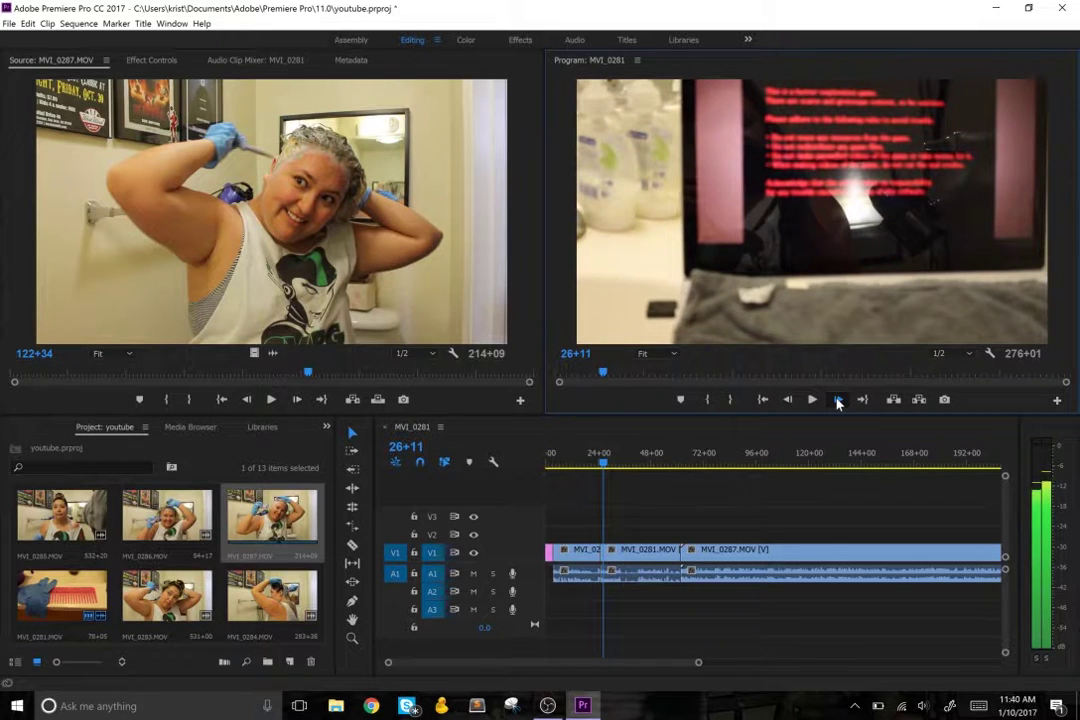
{"action": "left_click", "coordinate": [838, 400]}
{"action": "left_click", "coordinate": [838, 400]}
{"action": "left_click", "coordinate": [838, 400]}
{"action": "left_click", "coordinate": [838, 400]}
{"action": "left_click", "coordinate": [838, 400]}
{"action": "left_click", "coordinate": [838, 400]}
{"action": "left_click", "coordinate": [838, 400]}
{"action": "left_click", "coordinate": [838, 400]}
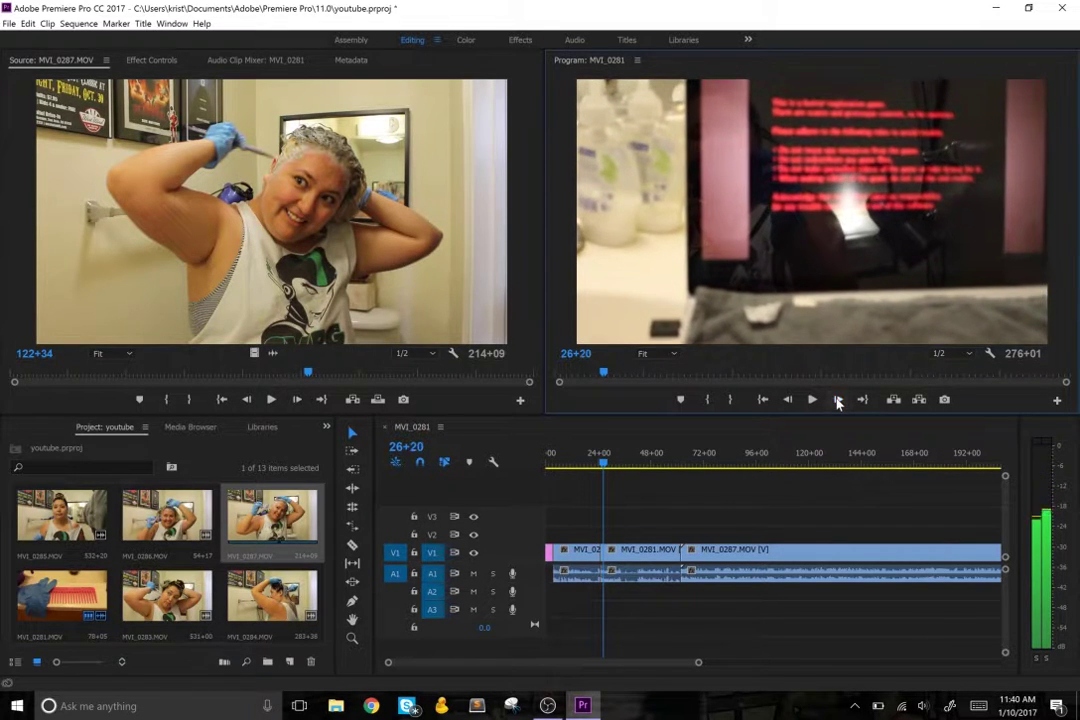
{"action": "left_click", "coordinate": [838, 400]}
{"action": "left_click", "coordinate": [838, 400]}
{"action": "left_click", "coordinate": [838, 400]}
{"action": "left_click", "coordinate": [838, 400]}
{"action": "left_click", "coordinate": [838, 400]}
{"action": "left_click", "coordinate": [838, 400]}
{"action": "left_click", "coordinate": [838, 400]}
{"action": "left_click", "coordinate": [838, 400]}
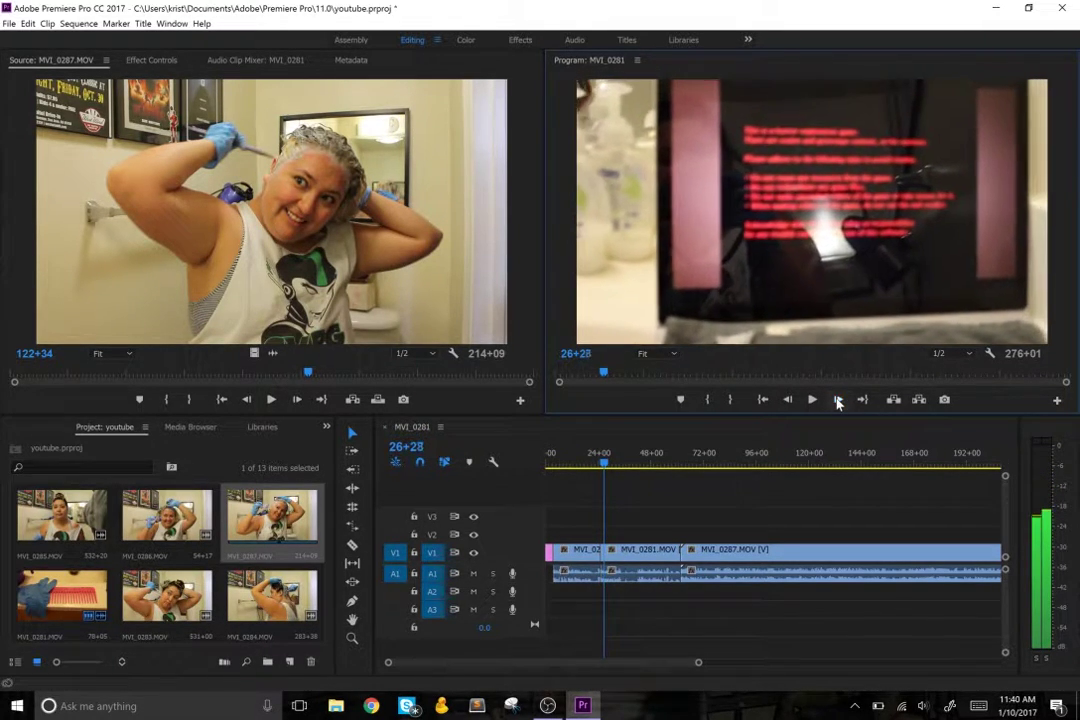
{"action": "left_click", "coordinate": [838, 400]}
{"action": "left_click", "coordinate": [838, 400]}
{"action": "left_click", "coordinate": [838, 400]}
{"action": "left_click", "coordinate": [838, 400]}
{"action": "left_click", "coordinate": [838, 400]}
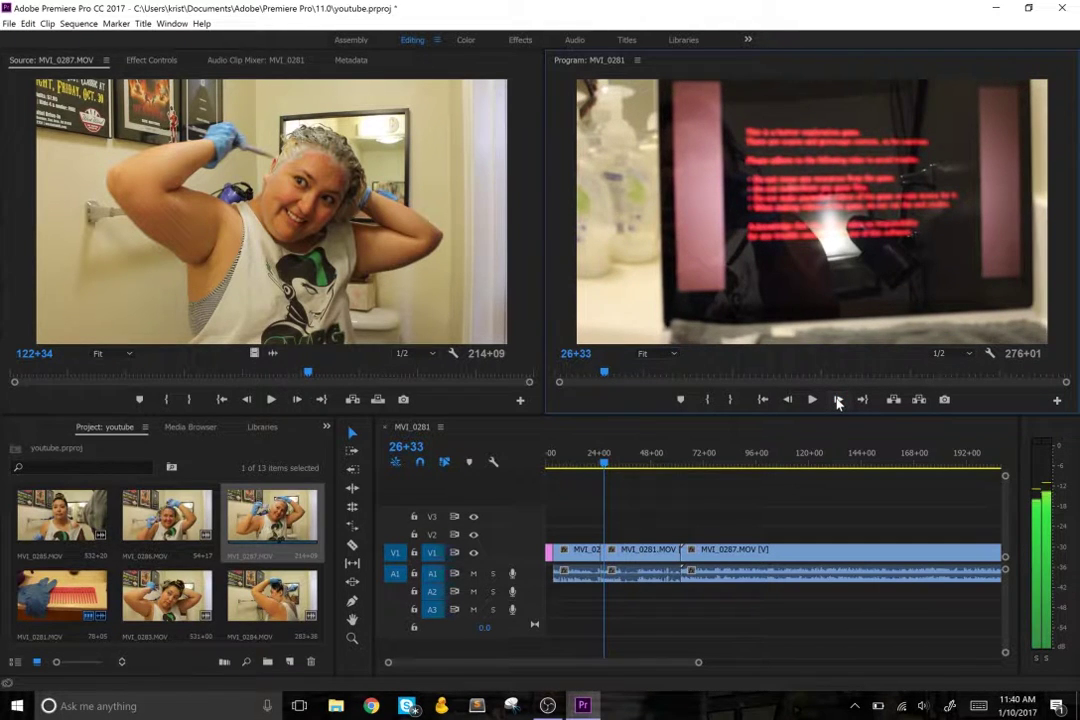
{"action": "left_click", "coordinate": [838, 400]}
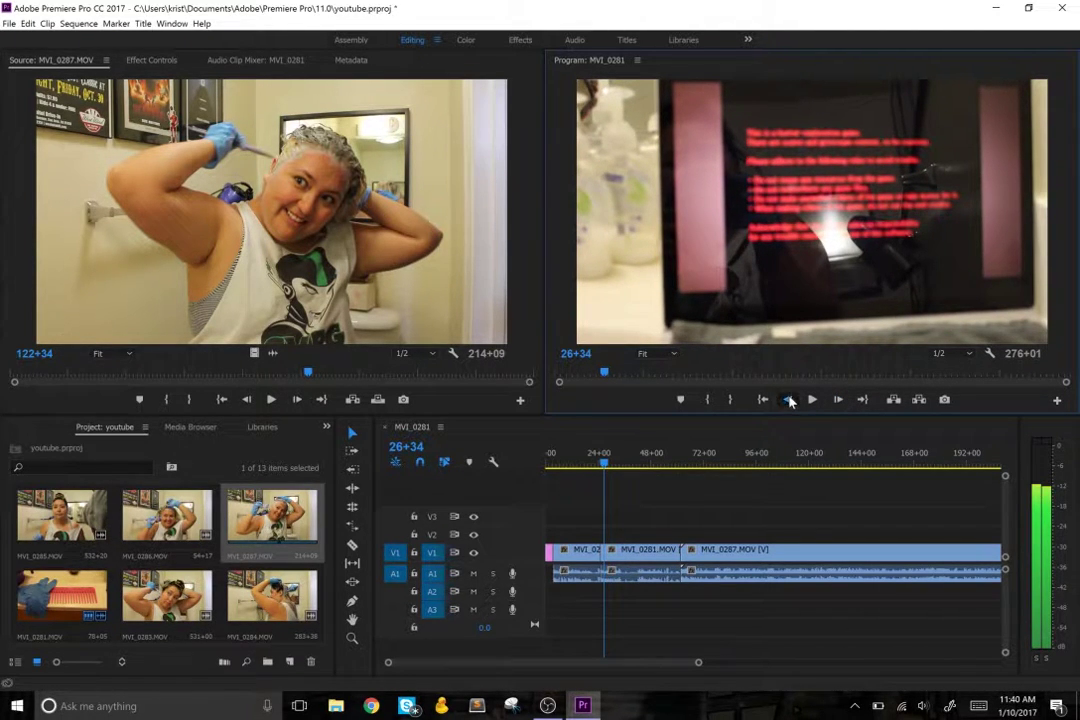
Settle the playhead on 27+03 and make the second razor cut there.
{"action": "left_click", "coordinate": [788, 400]}
{"action": "left_click", "coordinate": [838, 405]}
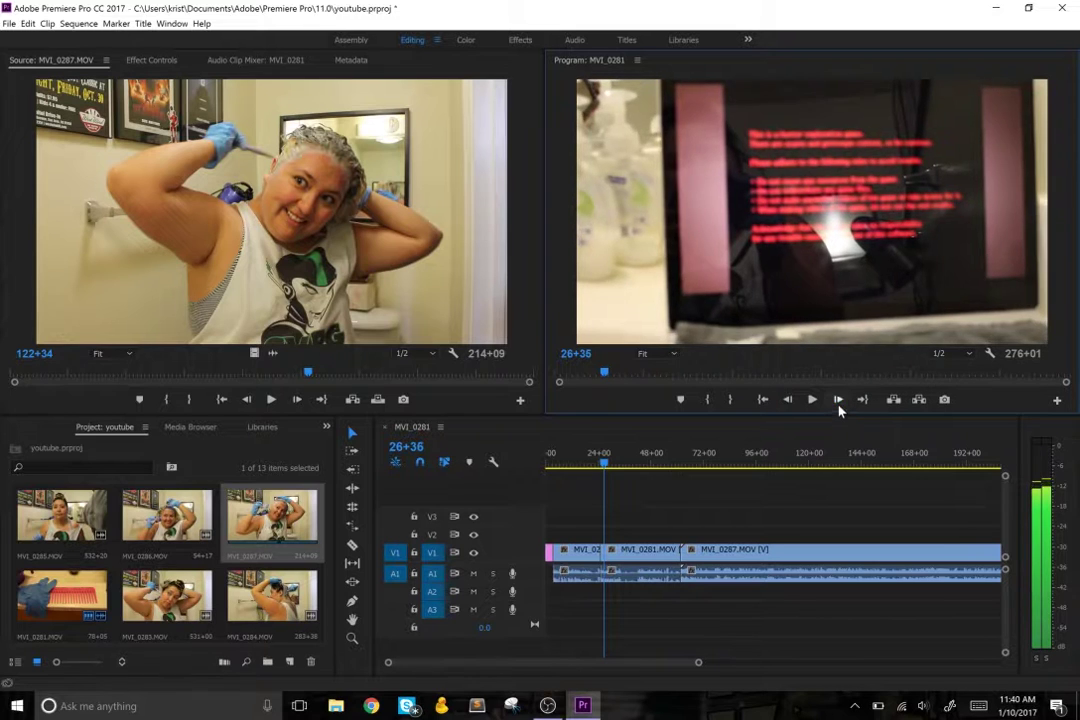
{"action": "left_click", "coordinate": [838, 405]}
{"action": "left_click", "coordinate": [838, 405]}
{"action": "left_click", "coordinate": [838, 405]}
{"action": "left_click", "coordinate": [838, 405]}
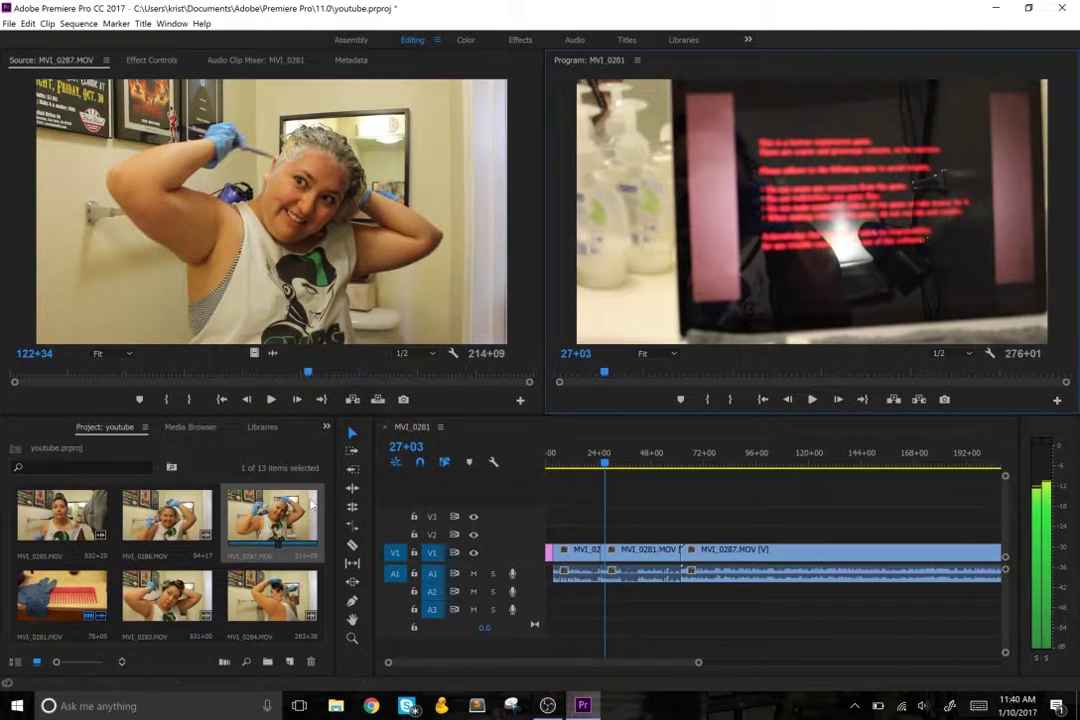
{"action": "left_click", "coordinate": [352, 546]}
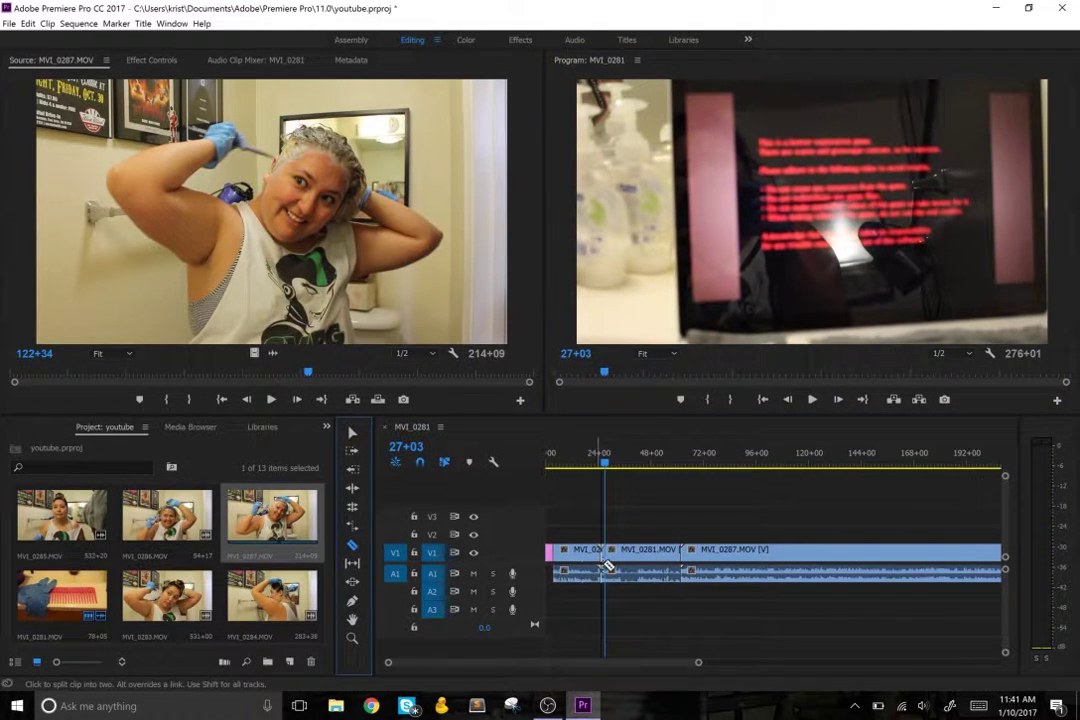
{"action": "left_click", "coordinate": [607, 562]}
Slide MVI_0281 and MVI_0287 left with the Selection tool to close the gaps.
{"action": "key", "text": "v"}
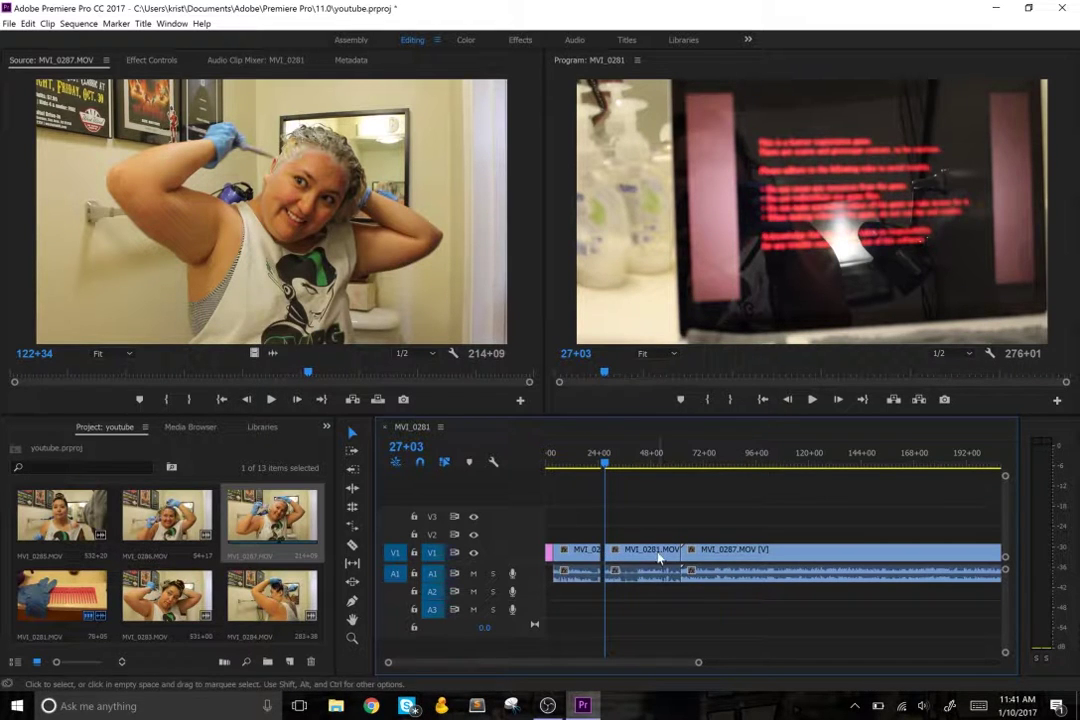
{"action": "left_click_drag", "start_coordinate": [653, 555], "coordinate": [649, 553]}
{"action": "left_click_drag", "start_coordinate": [749, 555], "coordinate": [740, 552]}
{"action": "left_click_drag", "start_coordinate": [603, 462], "coordinate": [523, 513]}
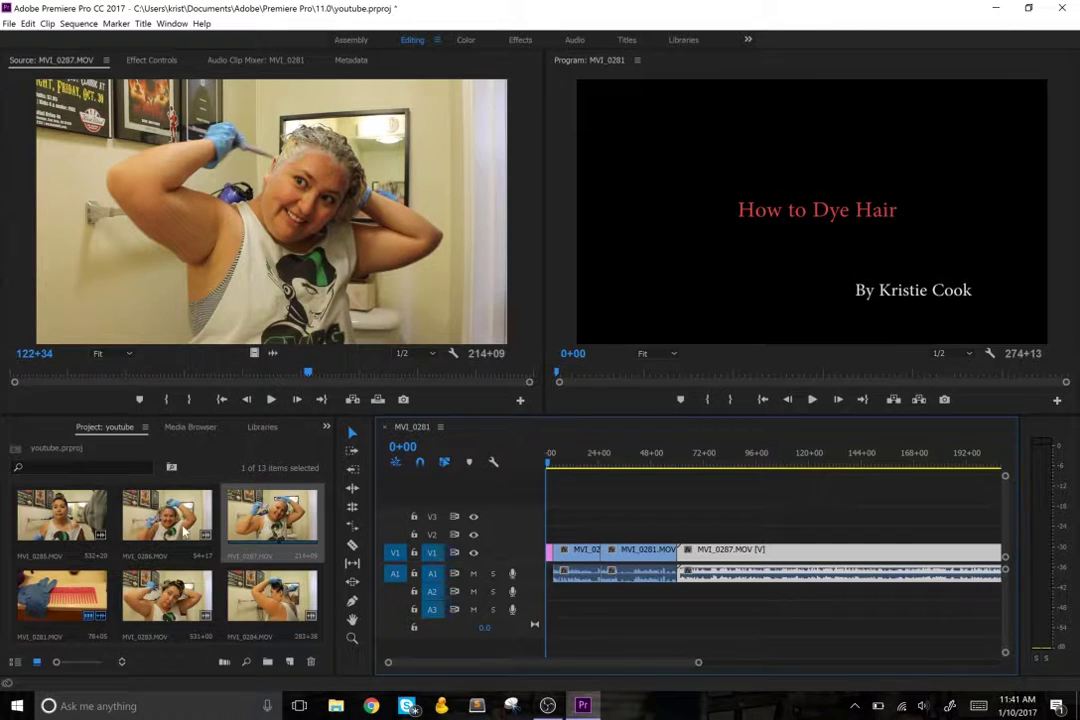
Save the project, load MVI_0280 from 0+00, and lay it above the clips at the start.
{"action": "key", "text": "ctrl+s"}
{"action": "scroll", "coordinate": [180, 590], "scroll_direction": "down", "scroll_amount": 3}
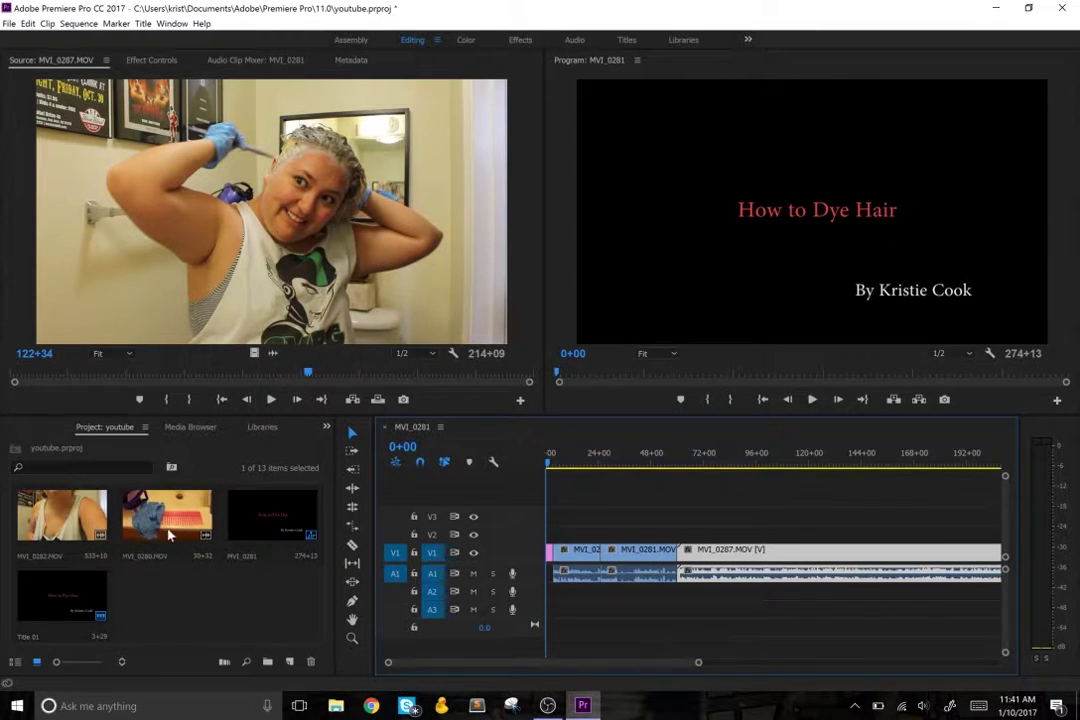
{"action": "double_click", "coordinate": [170, 535]}
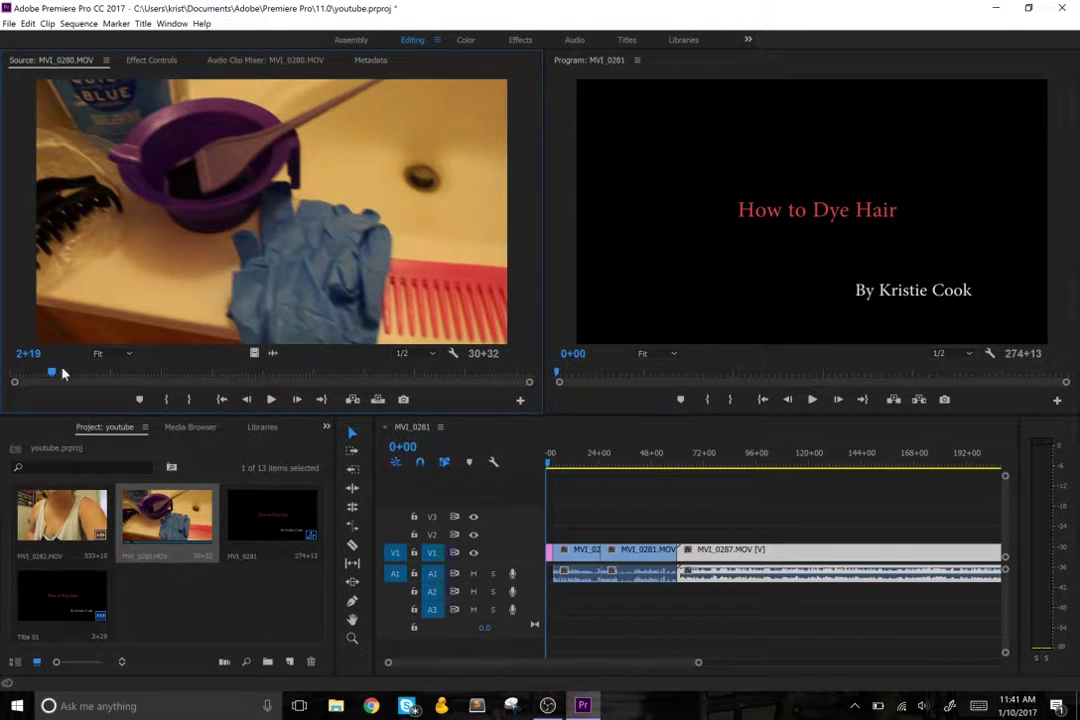
{"action": "left_click_drag", "start_coordinate": [47, 376], "coordinate": [3, 365]}
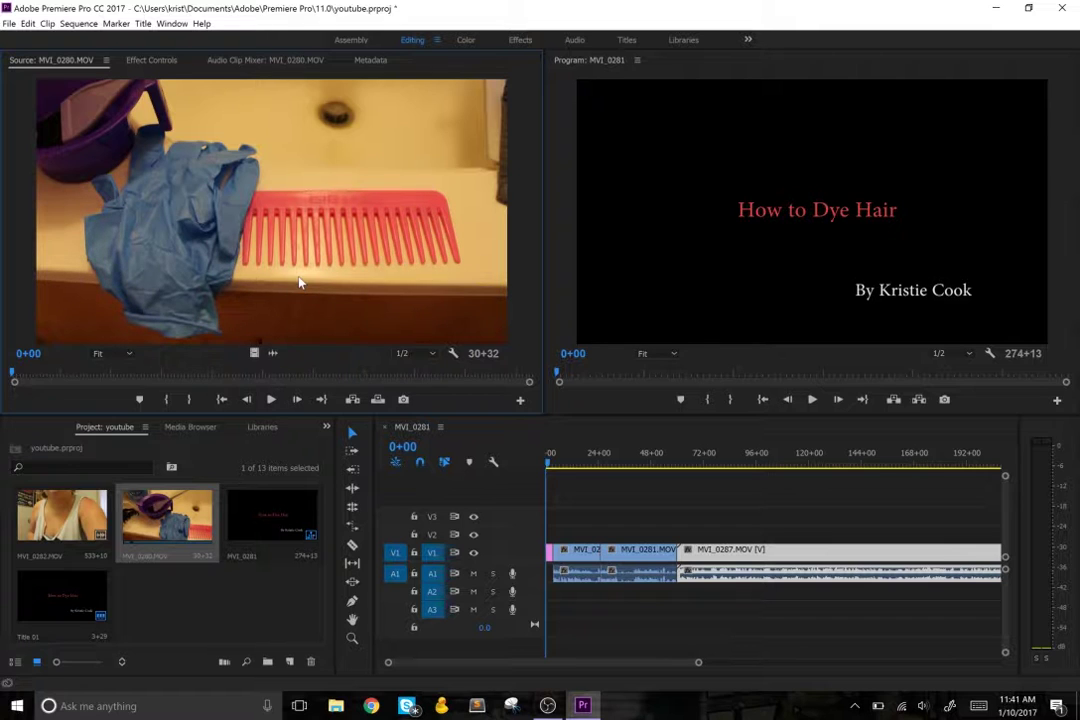
{"action": "left_click_drag", "start_coordinate": [521, 468], "coordinate": [545, 533]}
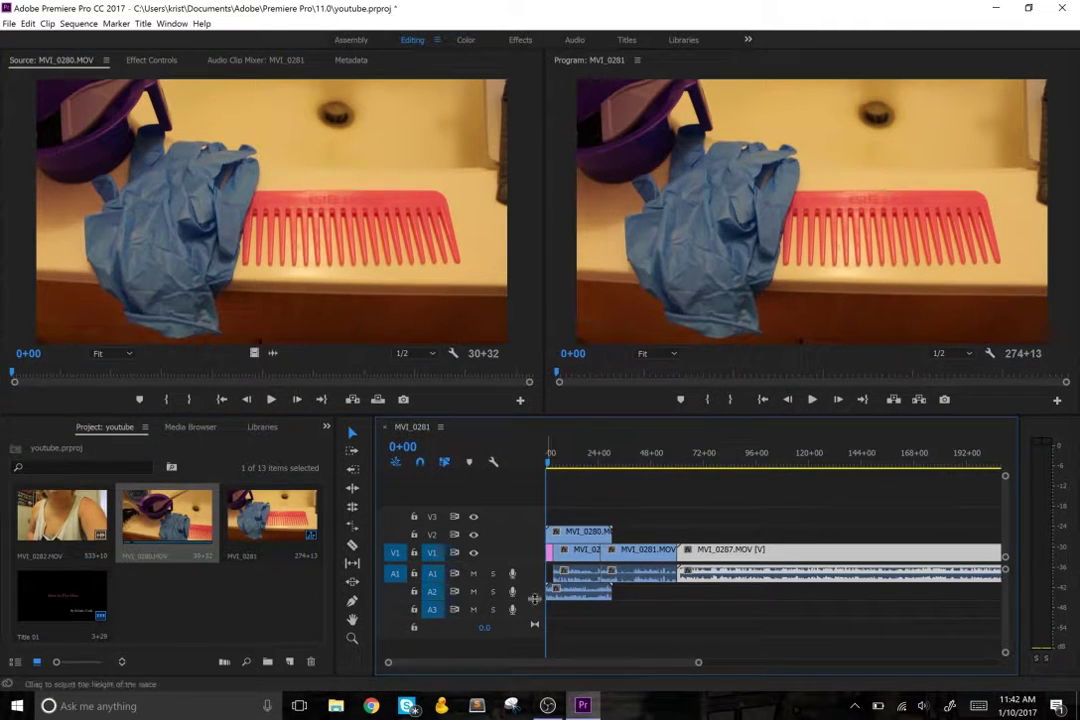
Hide track V2's video output and mute audio track A1.
{"action": "left_click", "coordinate": [474, 535]}
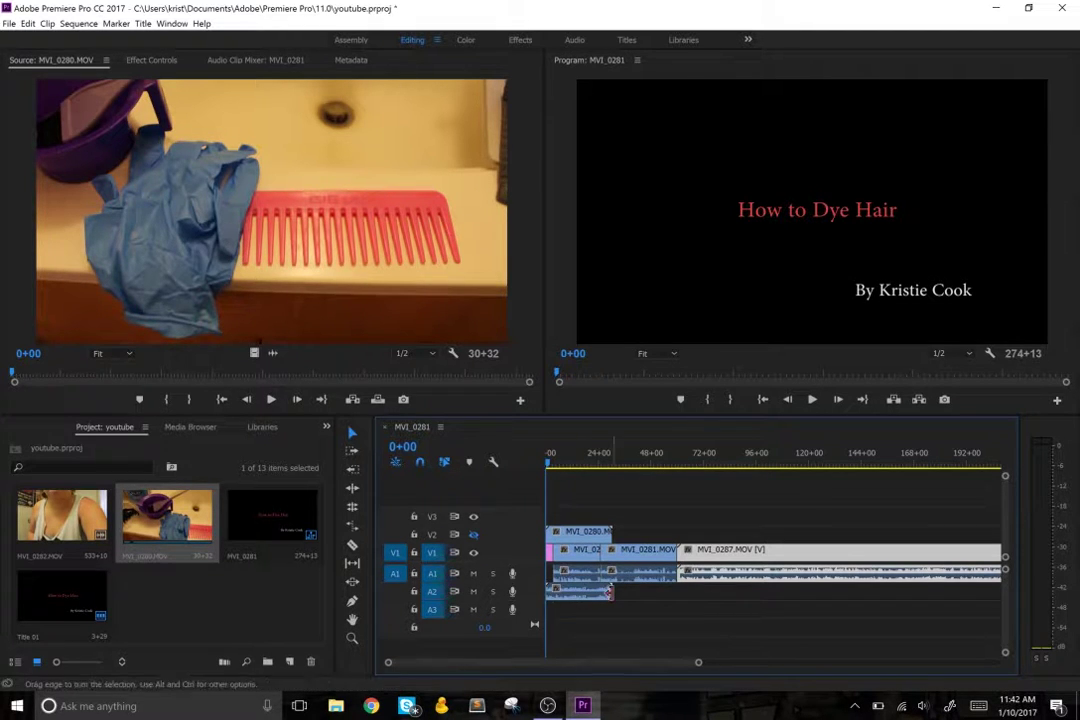
{"action": "left_click", "coordinate": [474, 573]}
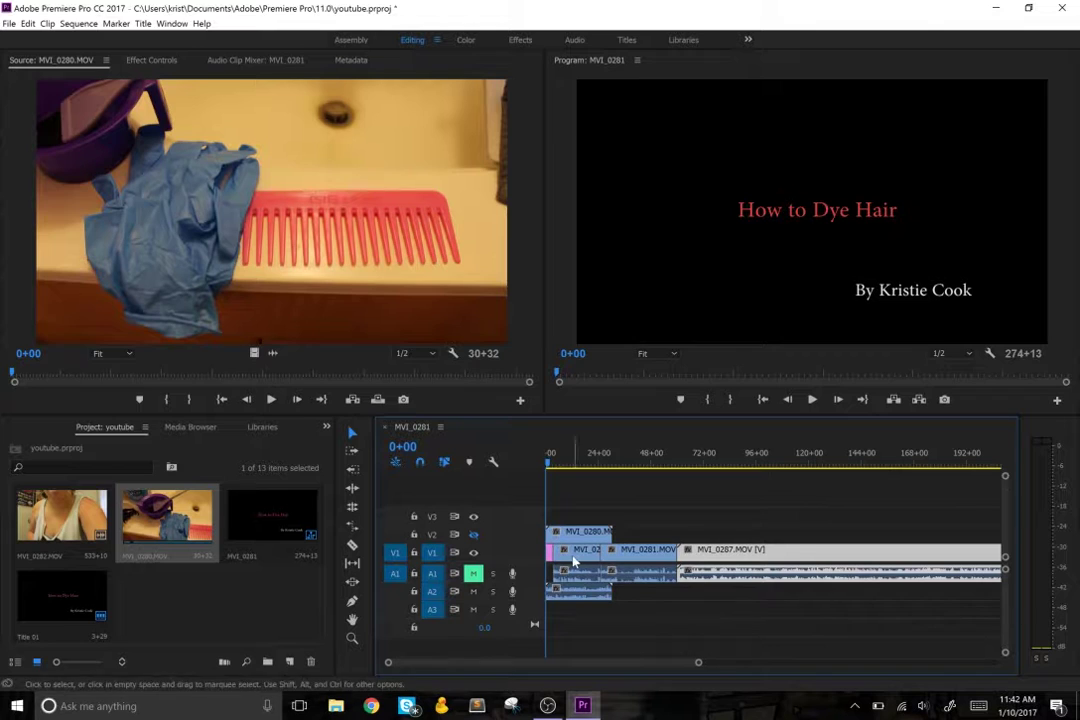
{"action": "left_click", "coordinate": [563, 463]}
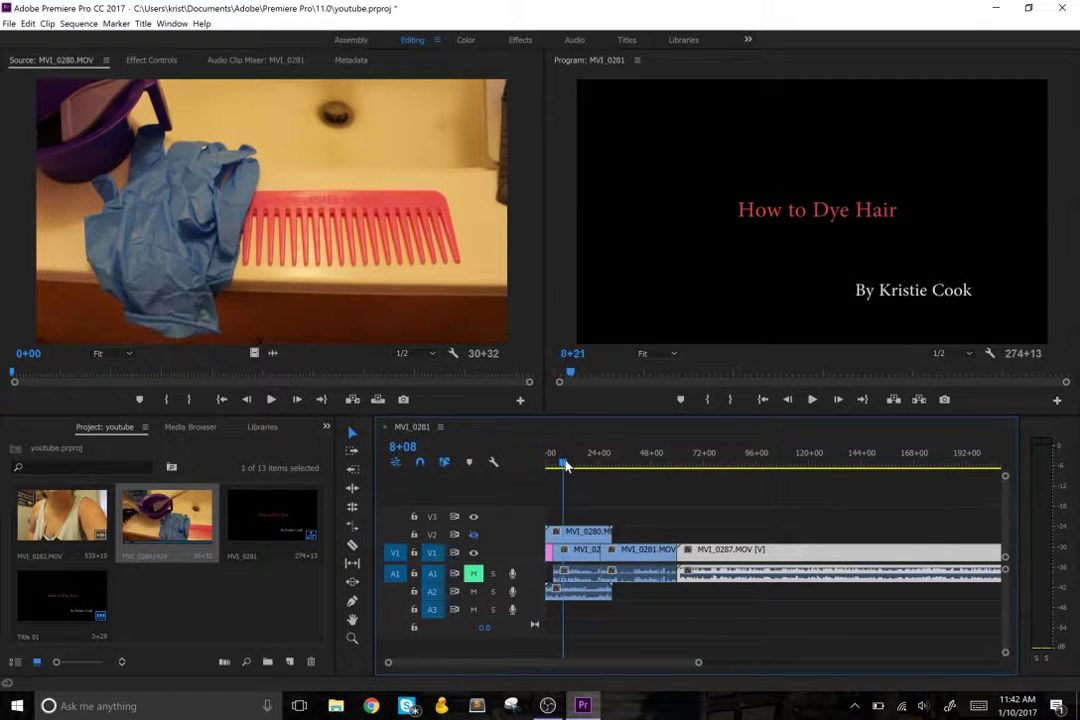
{"action": "left_click_drag", "start_coordinate": [626, 465], "coordinate": [600, 465]}
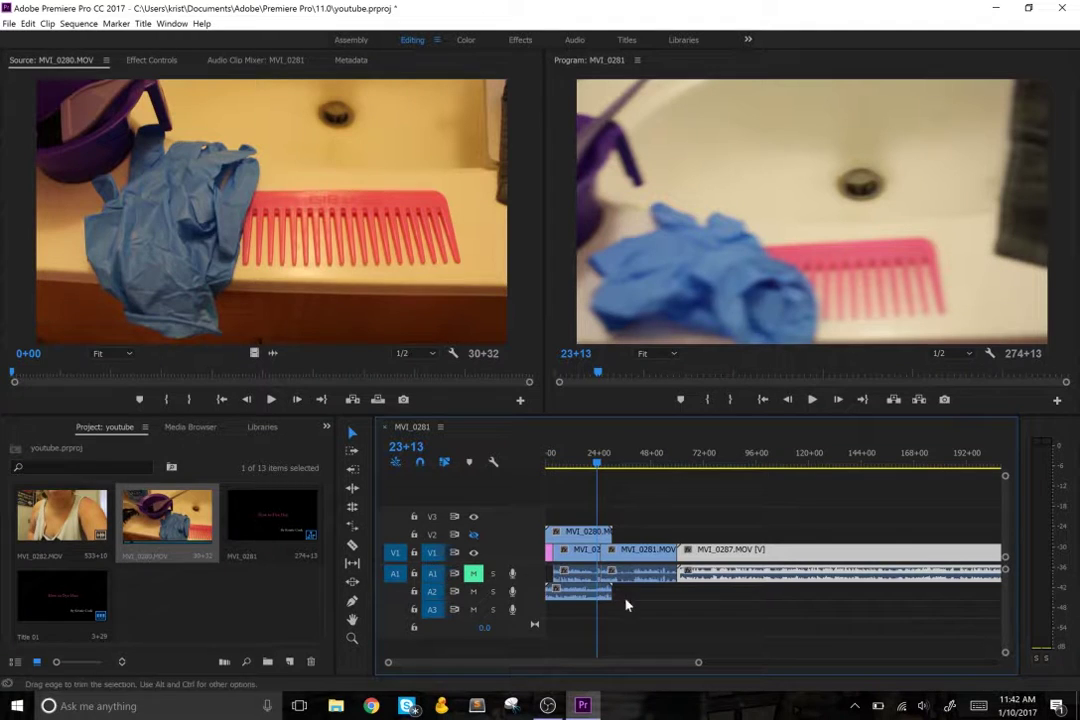
Move MVI_0287's audio clip from track A1 down to track A3.
{"action": "double_click", "coordinate": [735, 579]}
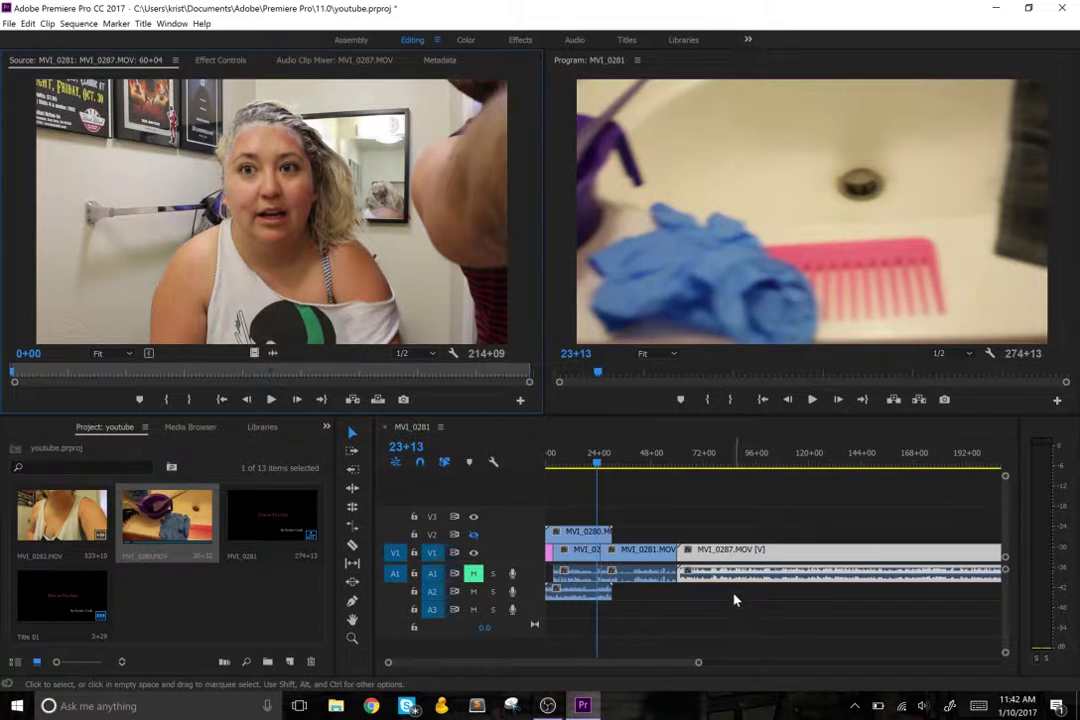
{"action": "left_click", "coordinate": [714, 586]}
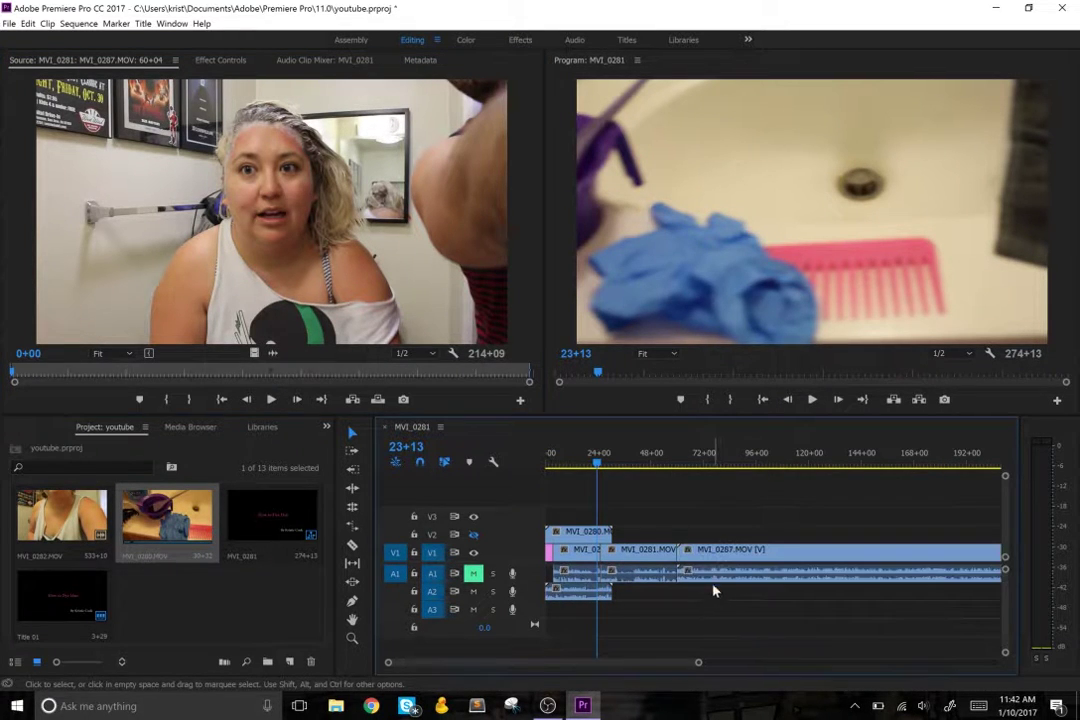
{"action": "left_click", "coordinate": [713, 582]}
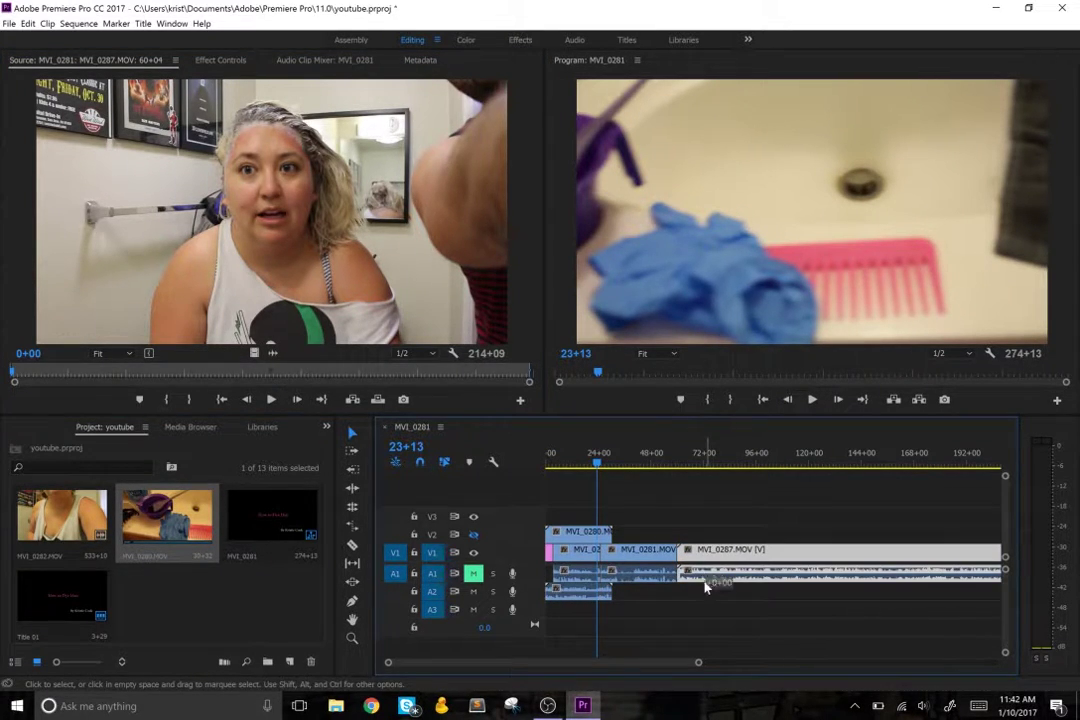
{"action": "left_click_drag", "start_coordinate": [706, 580], "coordinate": [716, 617]}
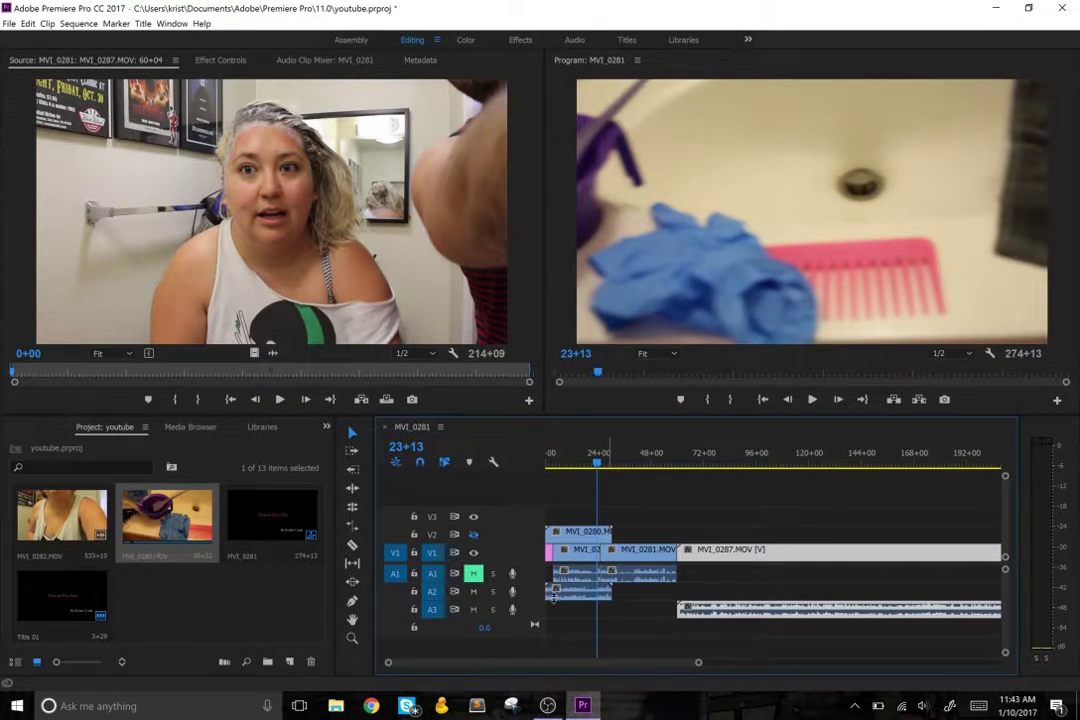
{"action": "left_click_drag", "start_coordinate": [710, 607], "coordinate": [712, 600]}
{"action": "left_click_drag", "start_coordinate": [712, 607], "coordinate": [712, 608]}
Scrub the sequence and Source monitor playheads to review the edit.
{"action": "left_click_drag", "start_coordinate": [607, 457], "coordinate": [620, 533]}
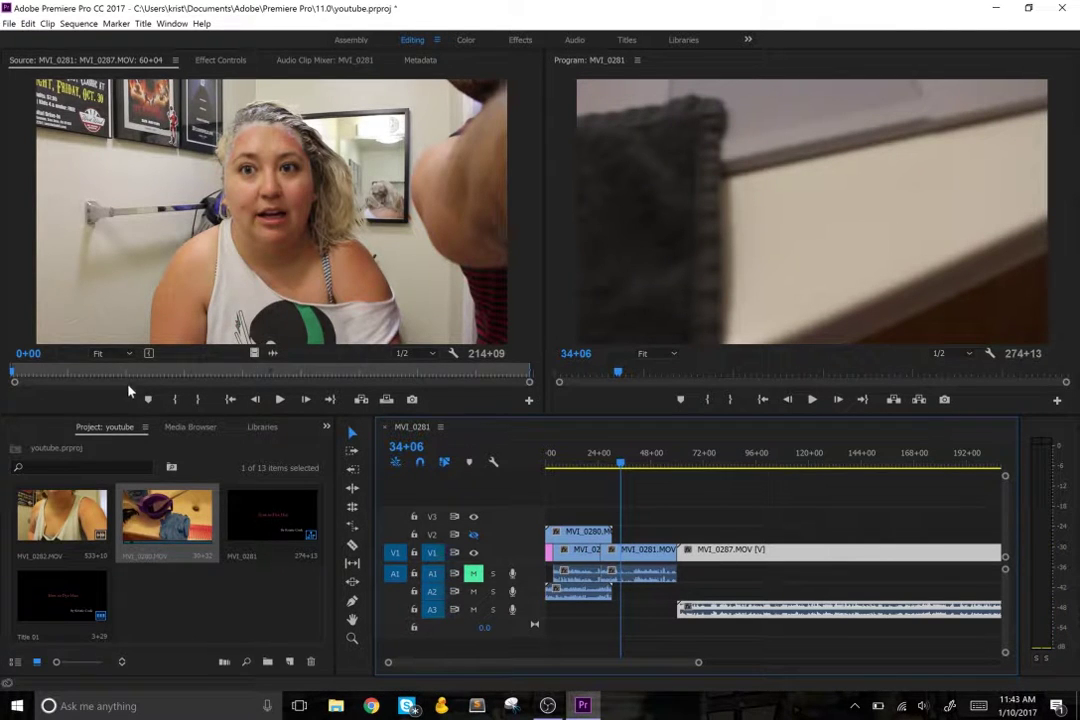
{"action": "left_click_drag", "start_coordinate": [130, 372], "coordinate": [298, 362]}
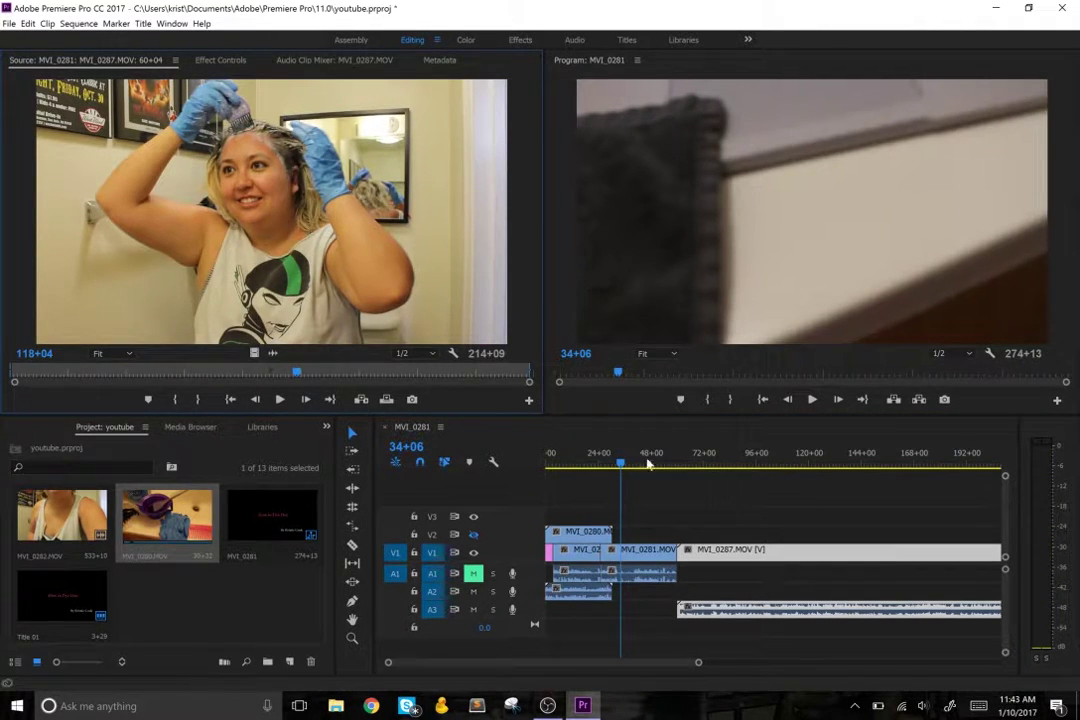
{"action": "left_click_drag", "start_coordinate": [622, 460], "coordinate": [891, 440]}
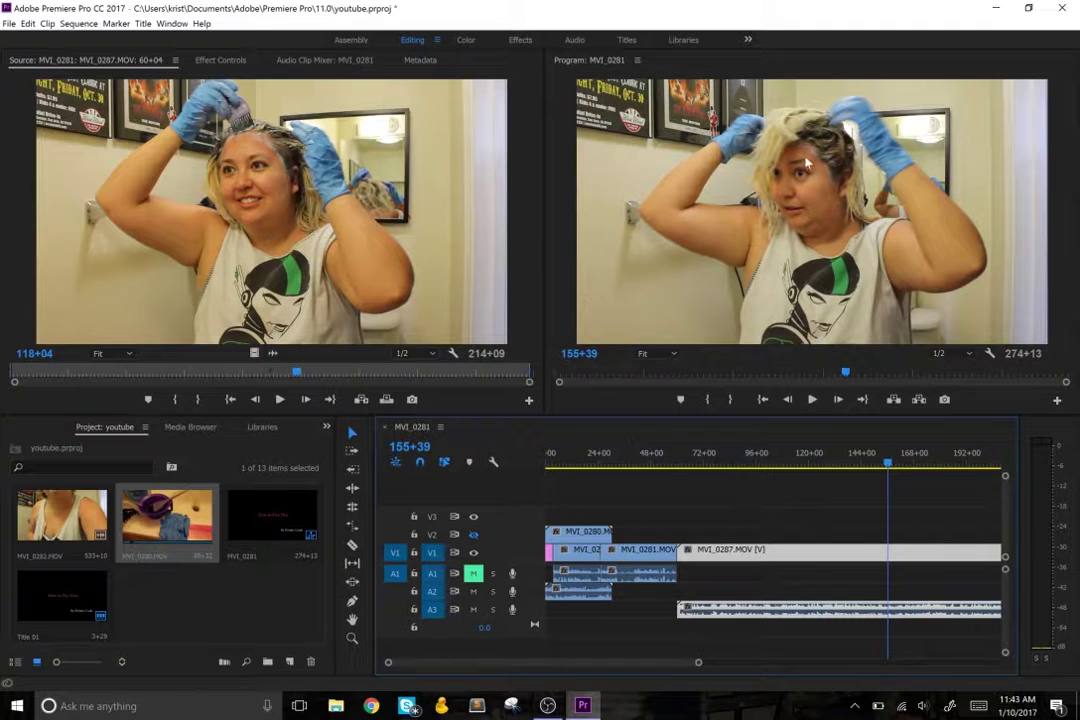
{"action": "key", "text": "Home"}
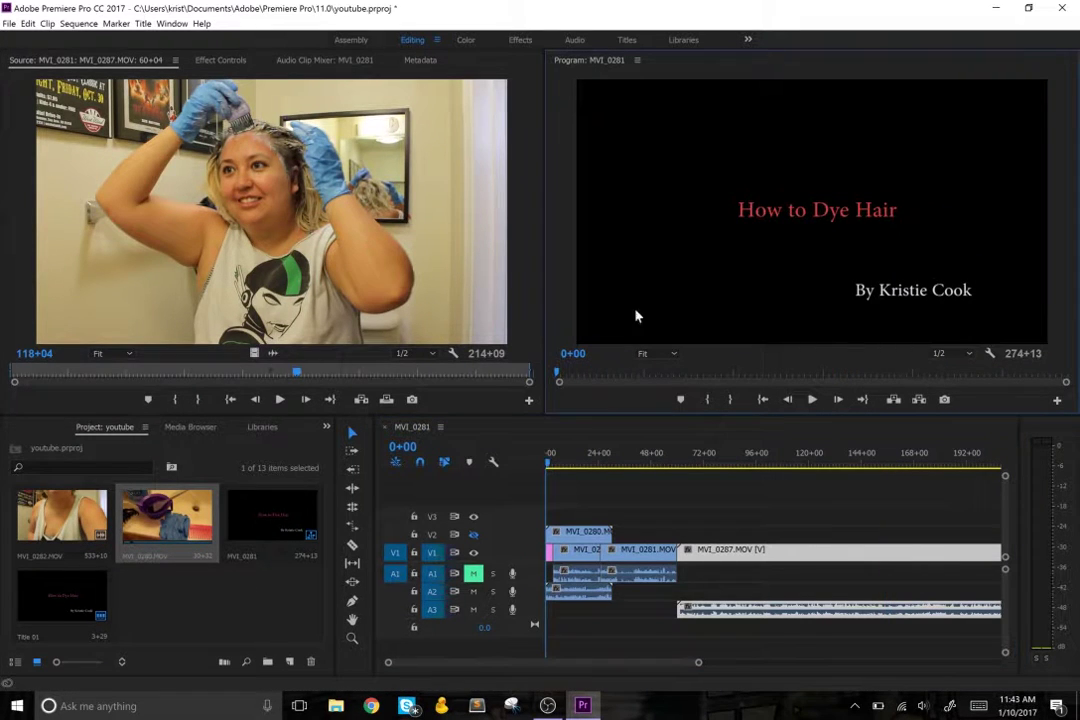
{"action": "left_click", "coordinate": [812, 400]}
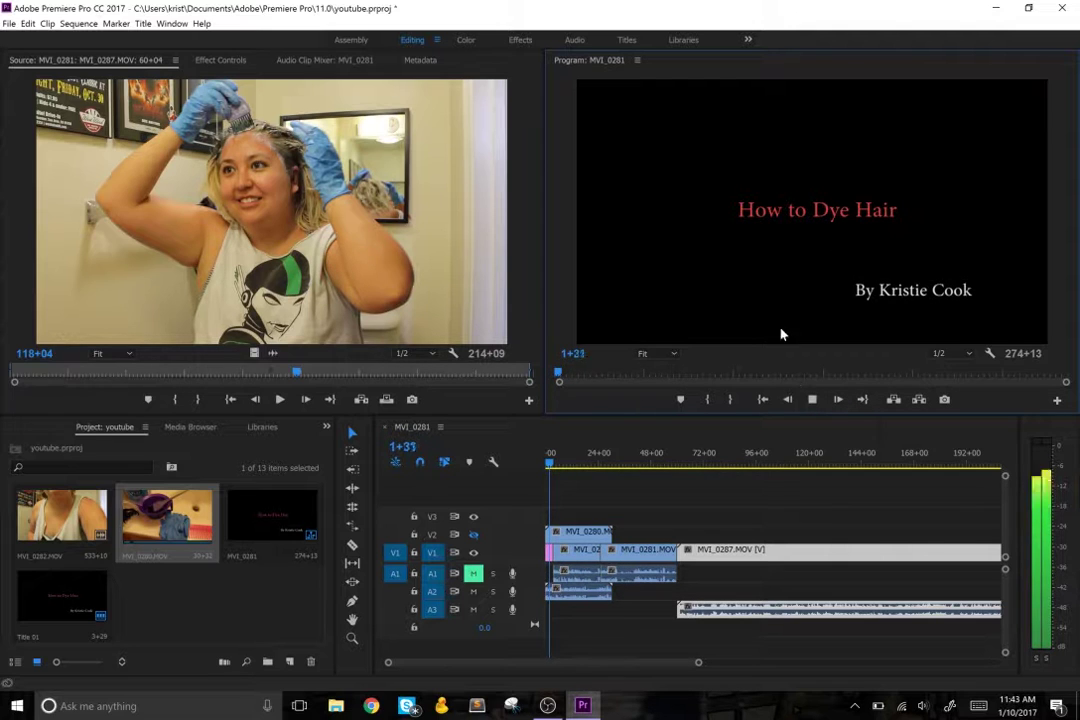
{"action": "left_click", "coordinate": [814, 401]}
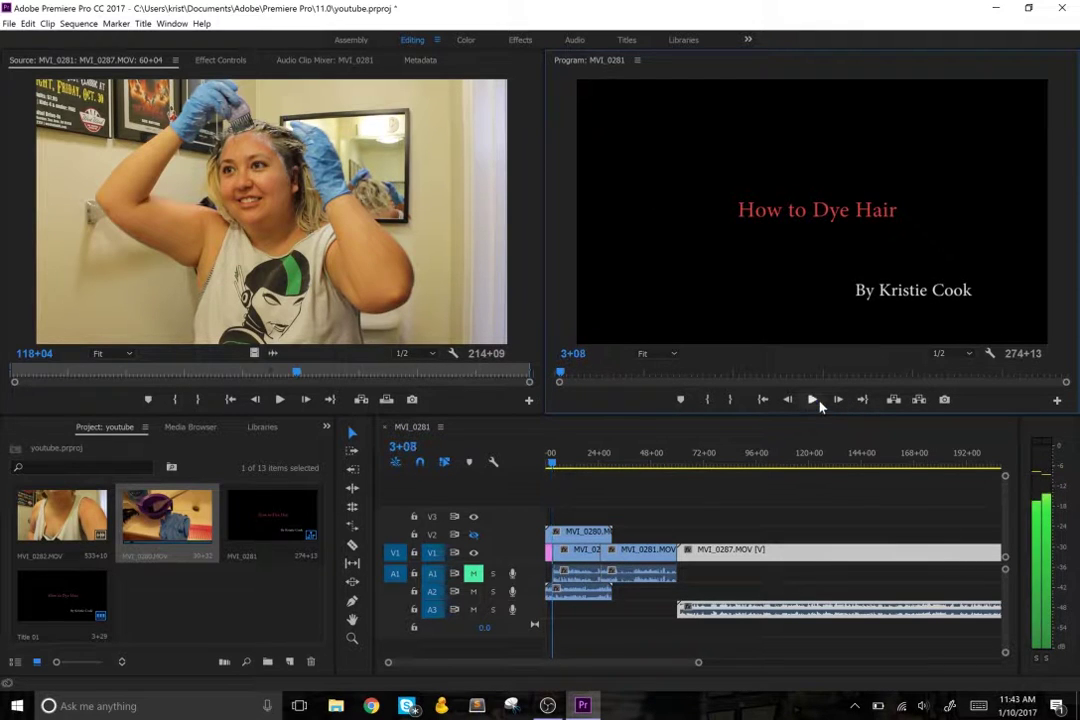
{"action": "double_click", "coordinate": [598, 62]}
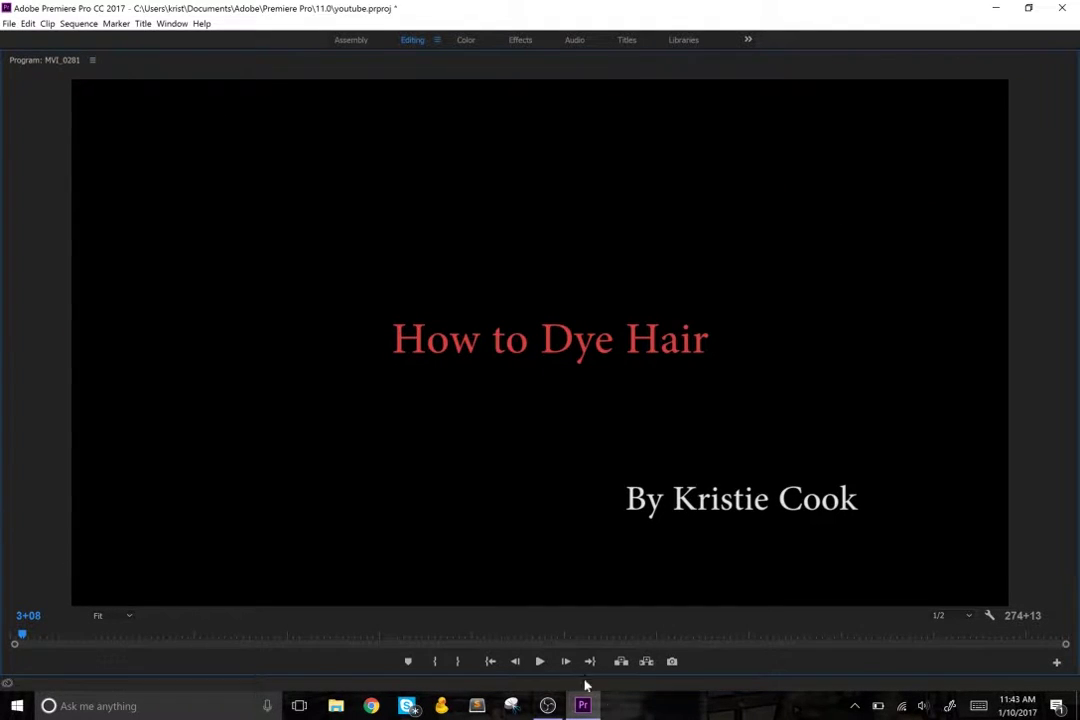
{"action": "left_click", "coordinate": [541, 662]}
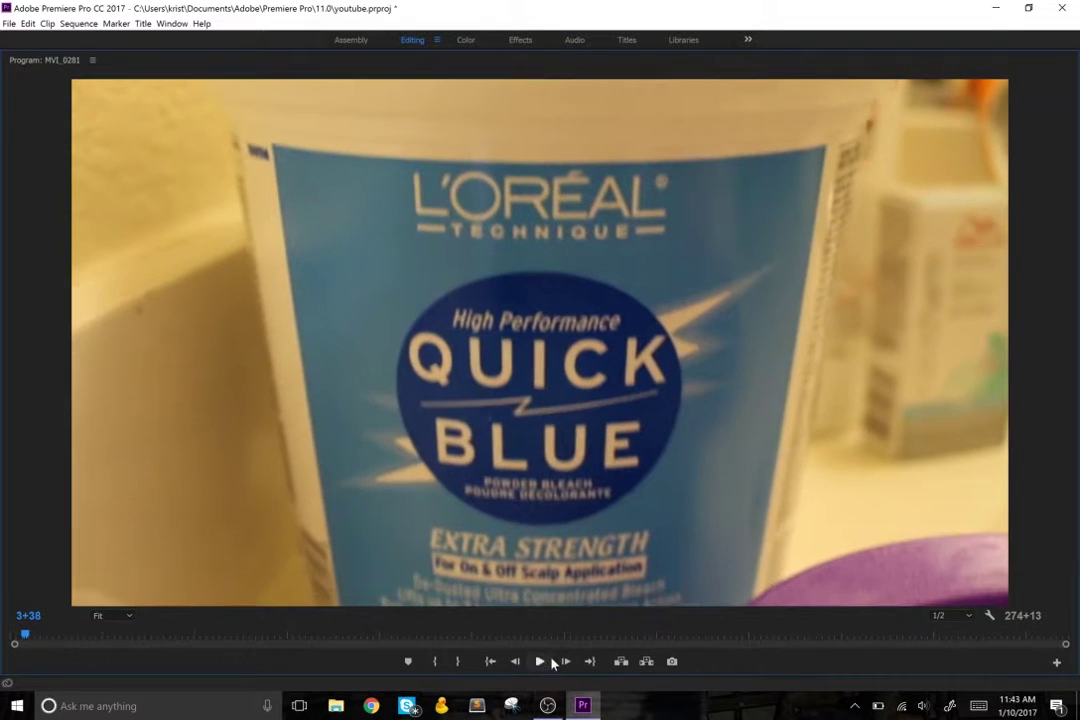
{"action": "double_click", "coordinate": [55, 62]}
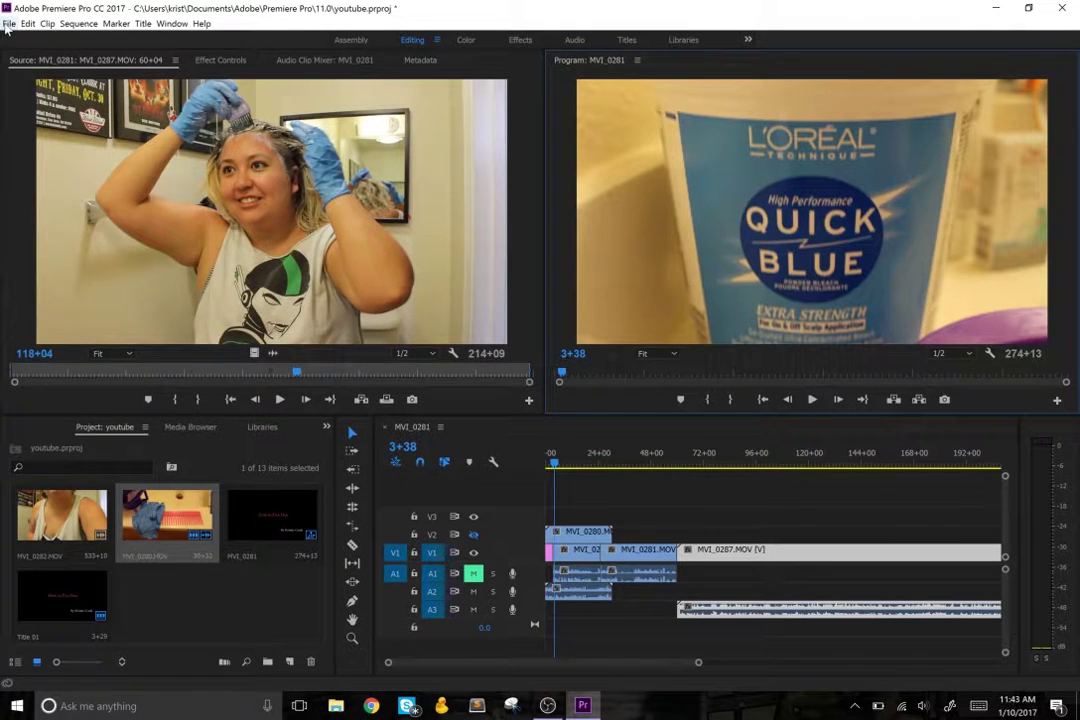
{"action": "left_click_drag", "start_coordinate": [556, 464], "coordinate": [501, 467]}
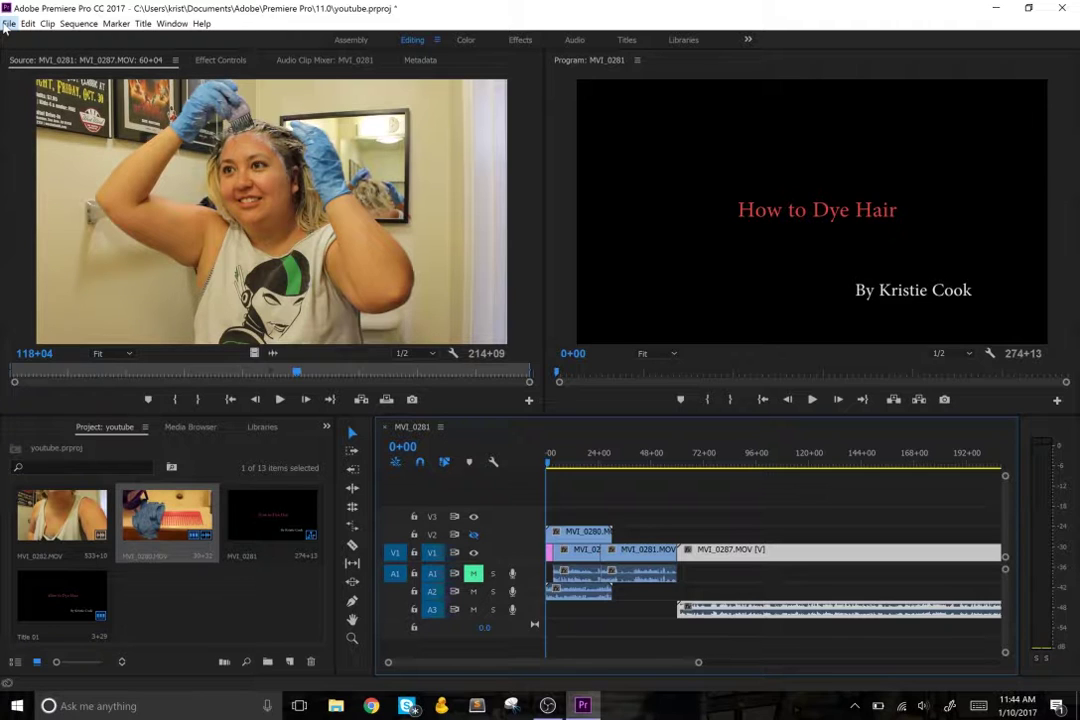
Save the project as youtube, replacing the existing youtube.prproj file.
{"action": "left_click", "coordinate": [8, 24]}
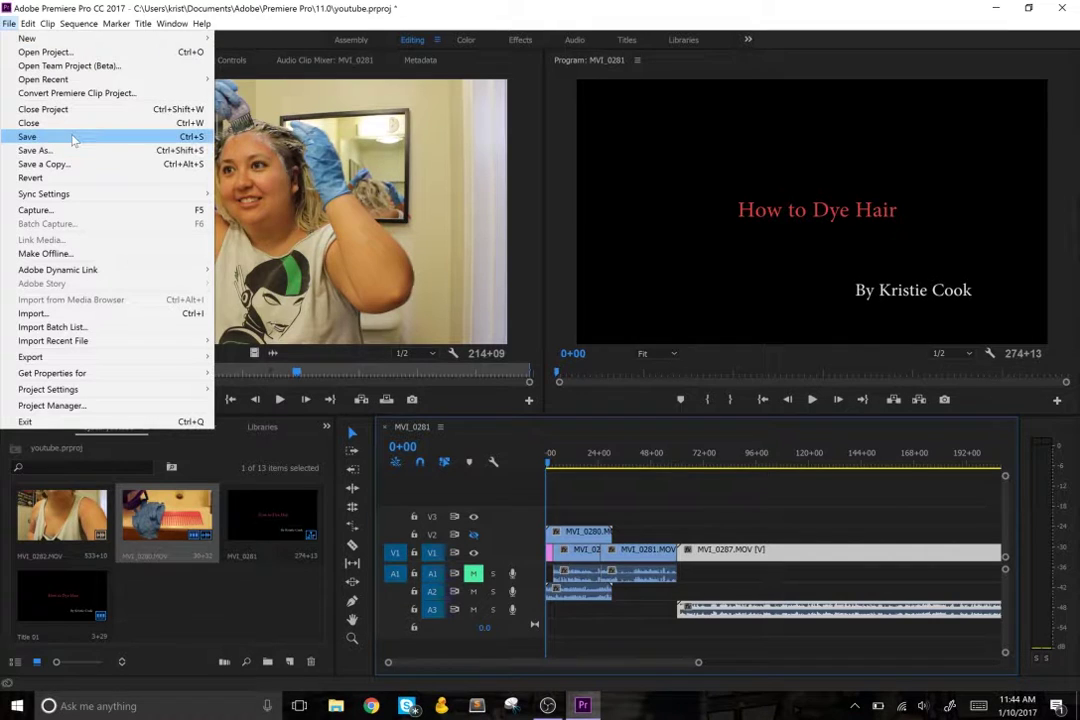
{"action": "left_click", "coordinate": [72, 150]}
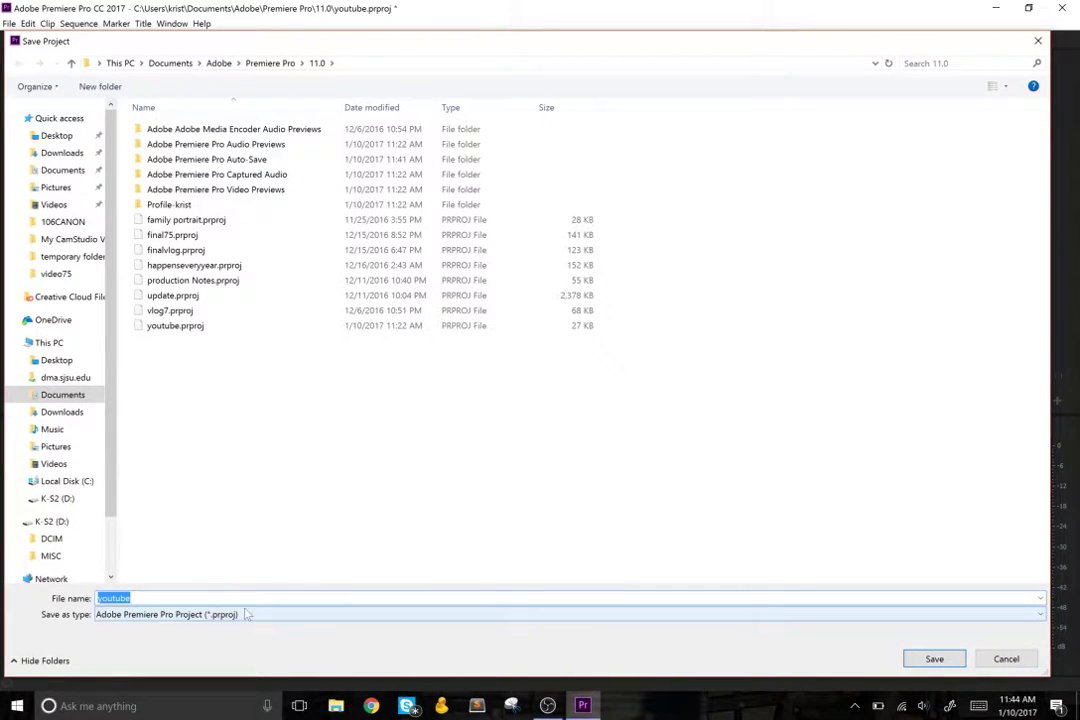
{"action": "left_click", "coordinate": [934, 660]}
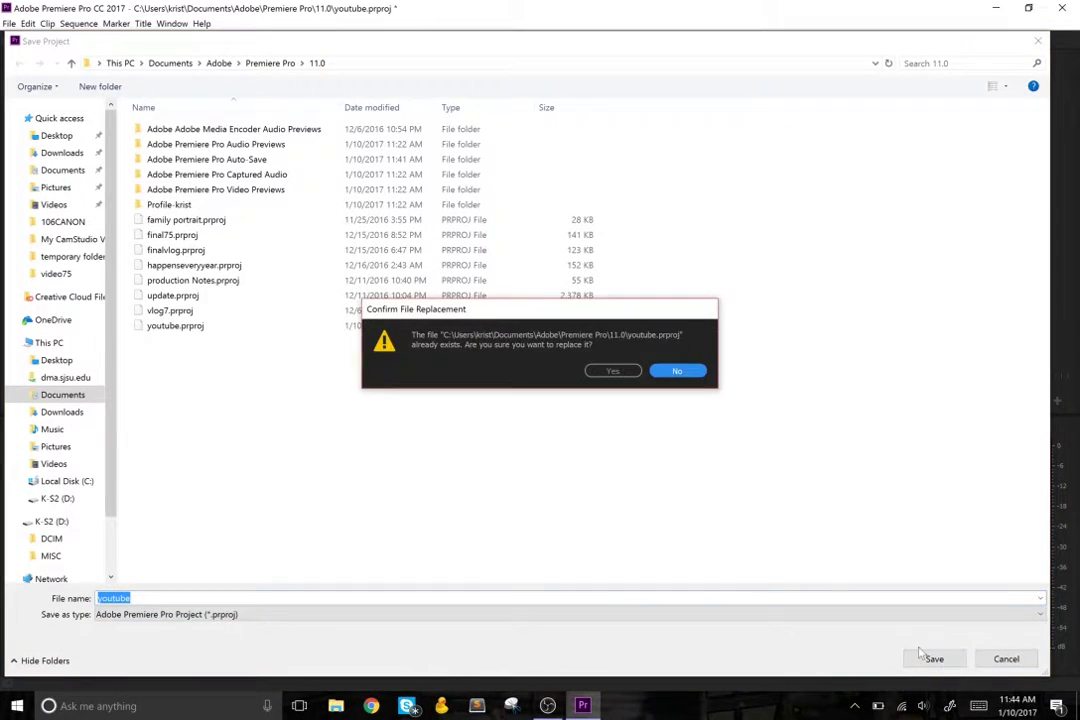
{"action": "left_click", "coordinate": [614, 372]}
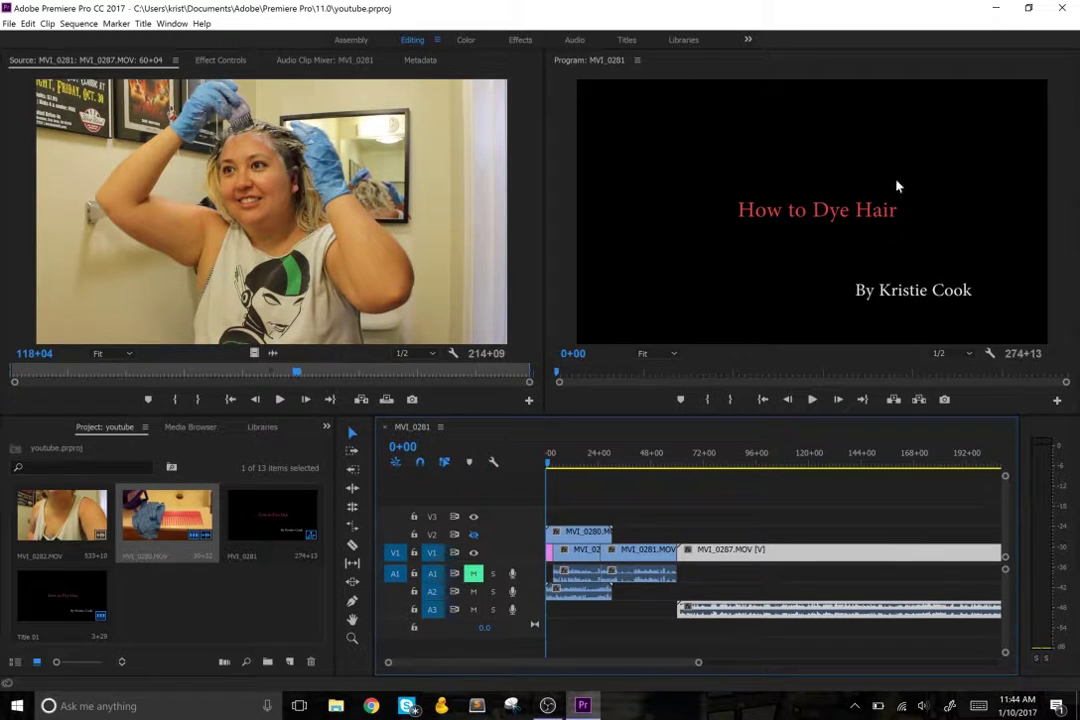
Open H.264 Export Media settings, review the Video and Audio tabs, and open Output Name.
{"action": "left_click", "coordinate": [9, 24]}
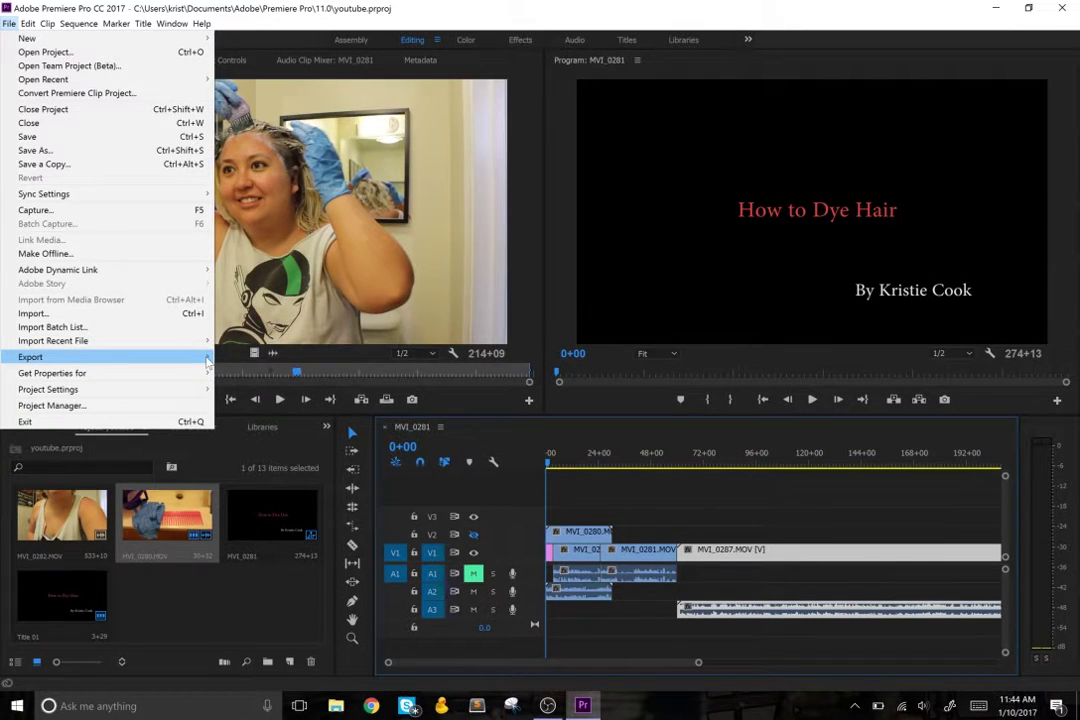
{"action": "left_click", "coordinate": [207, 358]}
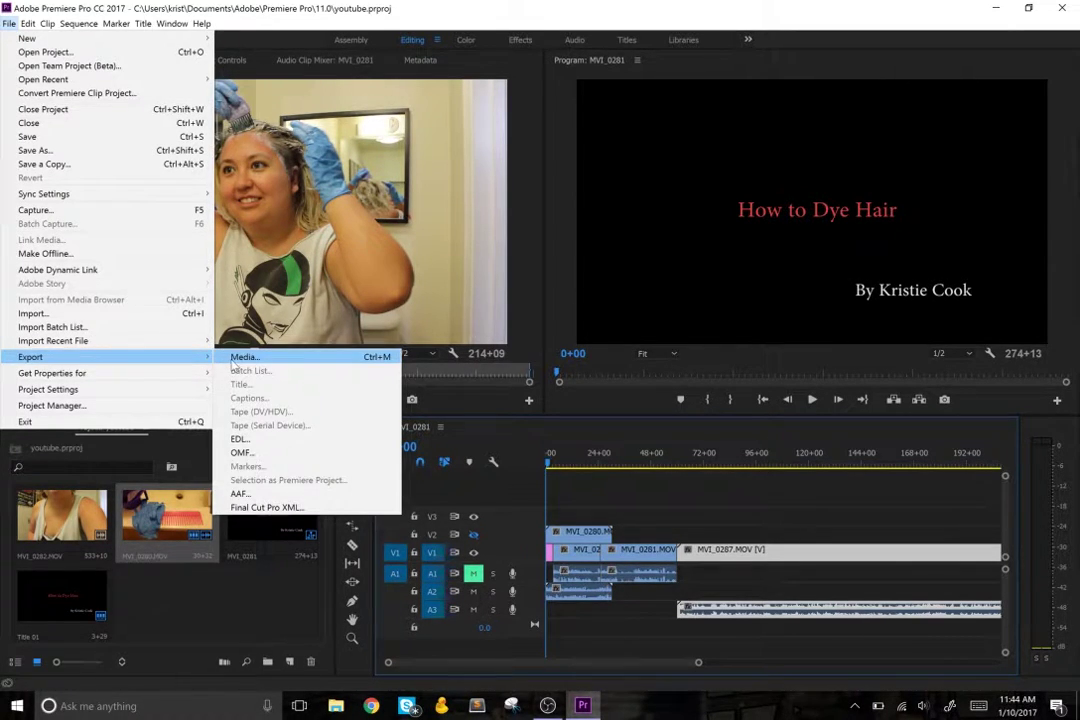
{"action": "left_click", "coordinate": [234, 364]}
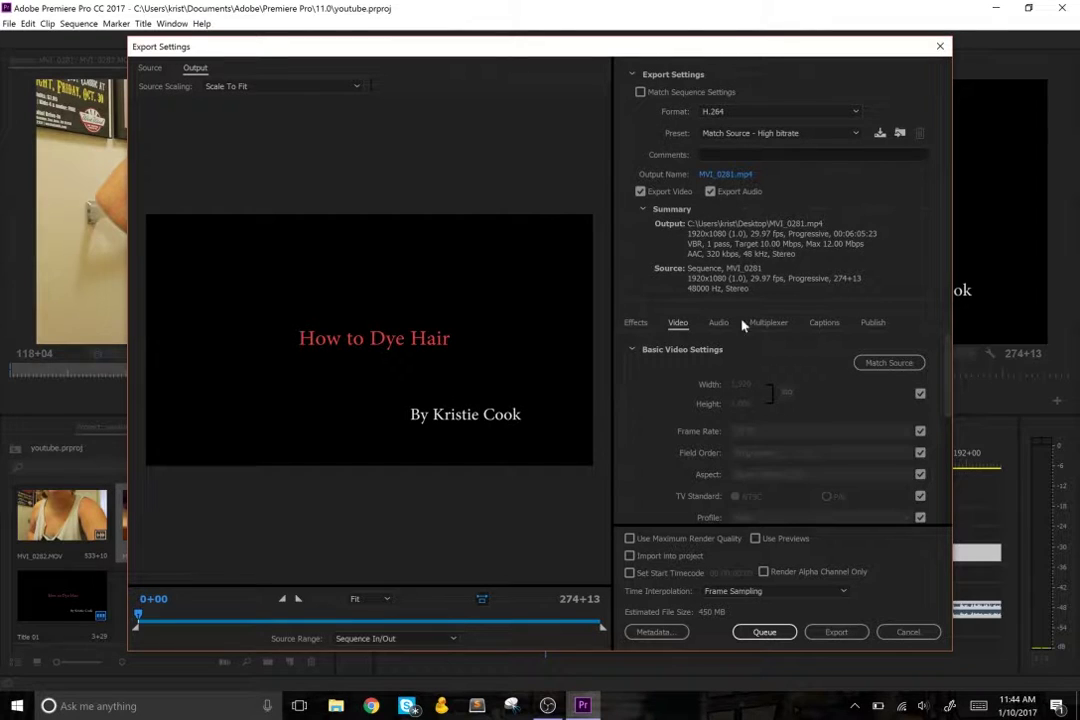
{"action": "scroll", "coordinate": [746, 455], "scroll_direction": "down", "scroll_amount": 5}
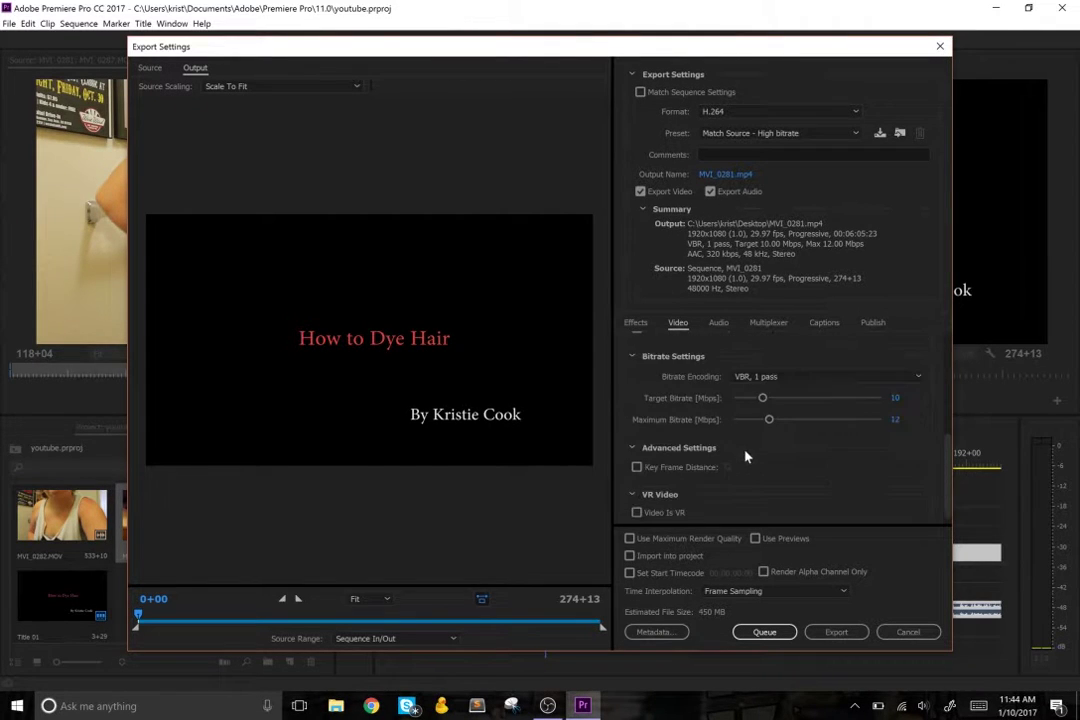
{"action": "scroll", "coordinate": [745, 455], "scroll_direction": "up", "scroll_amount": 5}
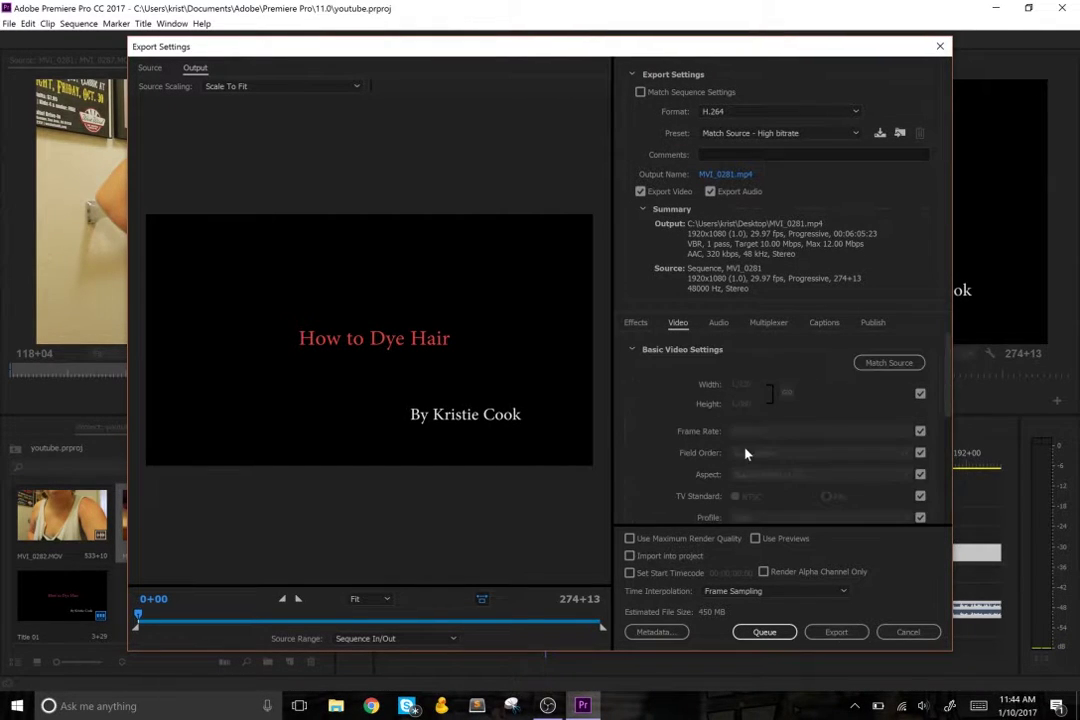
{"action": "left_click", "coordinate": [720, 323]}
{"action": "left_click", "coordinate": [678, 324]}
{"action": "left_click", "coordinate": [727, 176]}
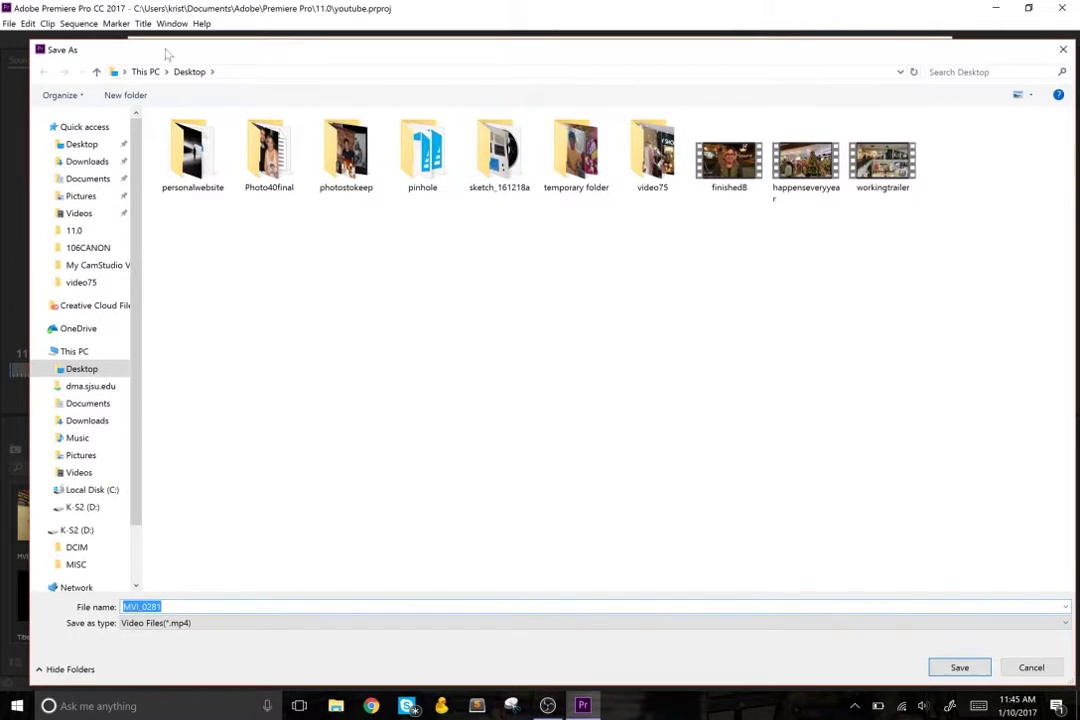
Name the output finishedYoutube.mp4 on the Desktop and start the export.
{"action": "left_click", "coordinate": [122, 146]}
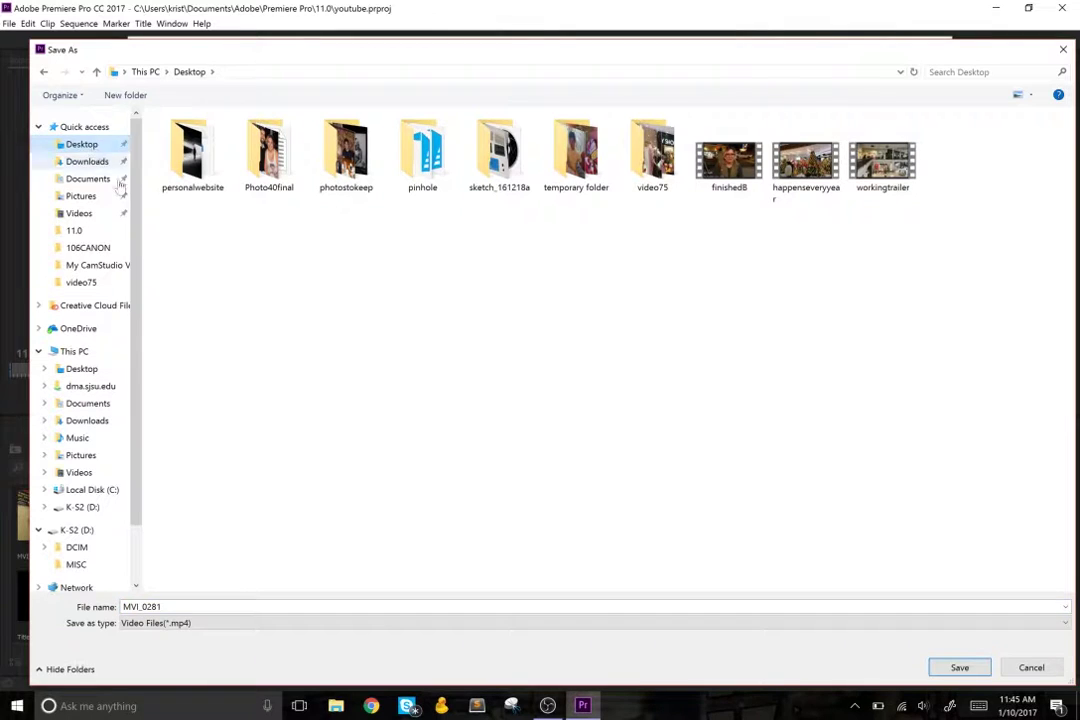
{"action": "left_click_drag", "start_coordinate": [165, 607], "coordinate": [113, 608]}
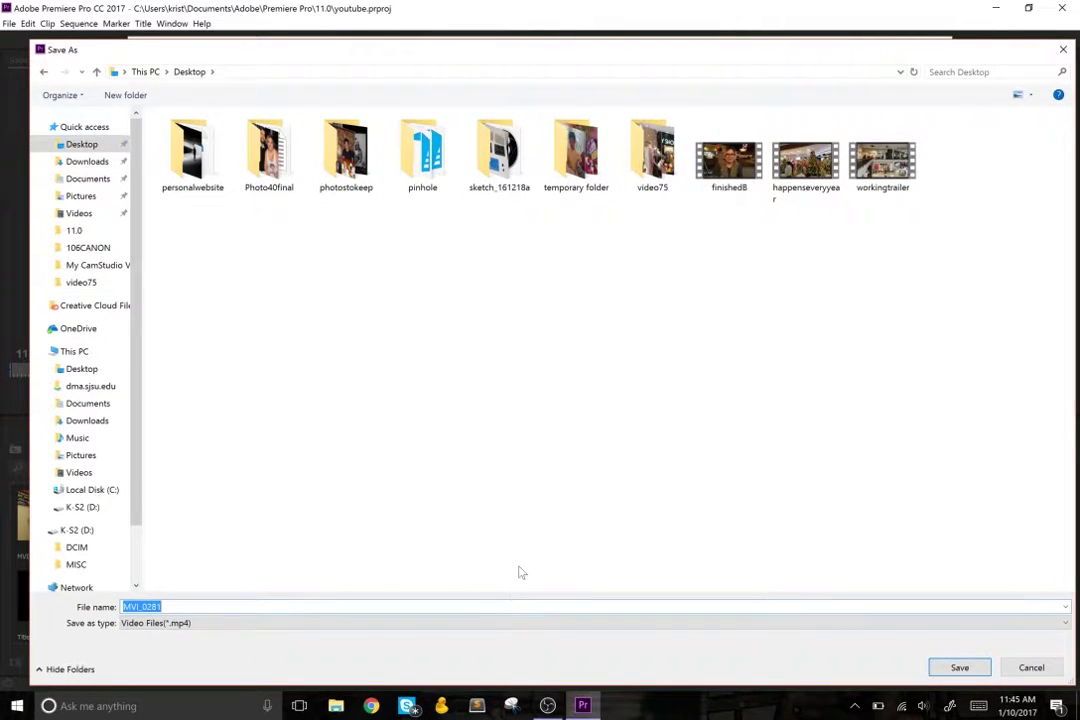
{"action": "type", "text": "finishe"}
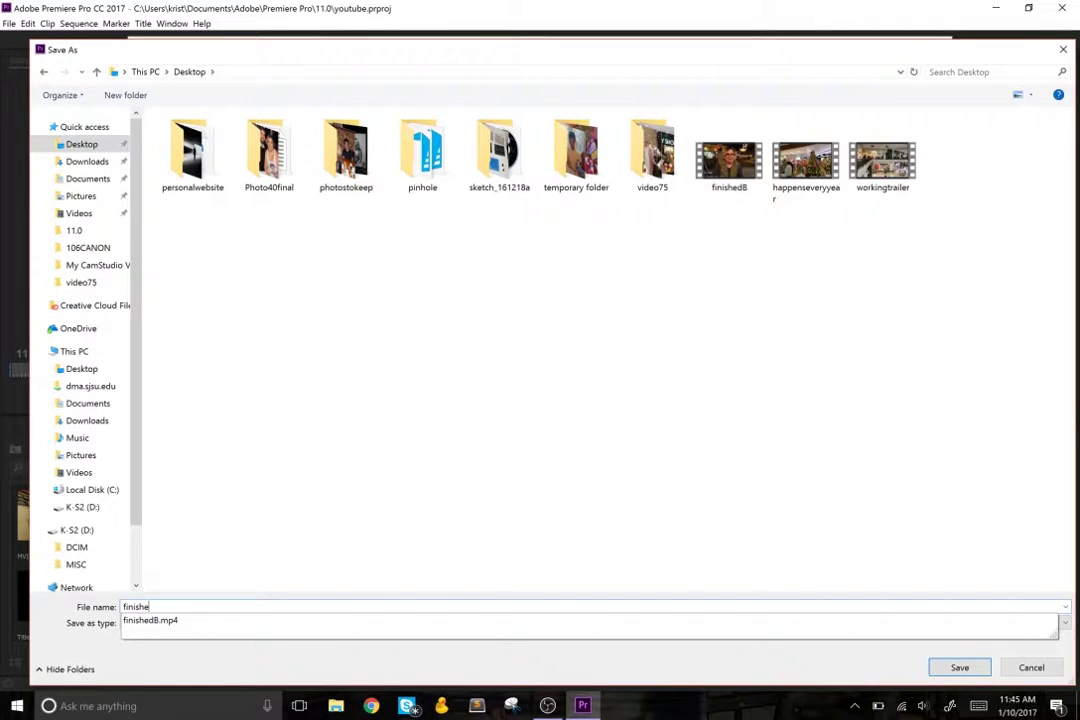
{"action": "type", "text": "dYoutube"}
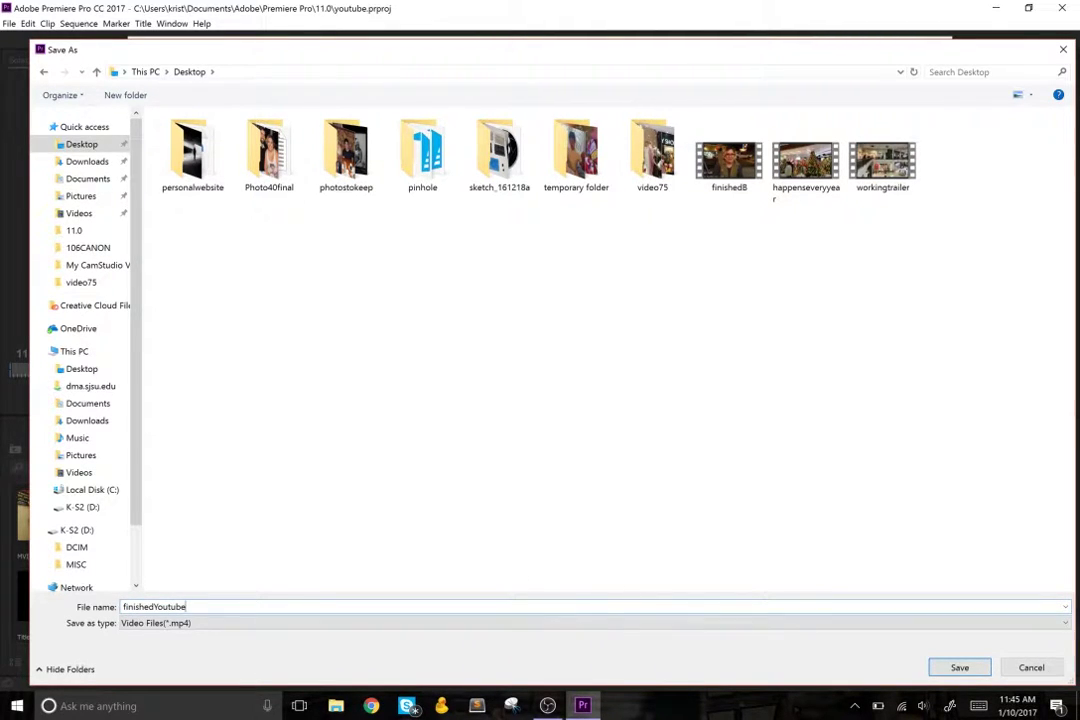
{"action": "left_click", "coordinate": [958, 668]}
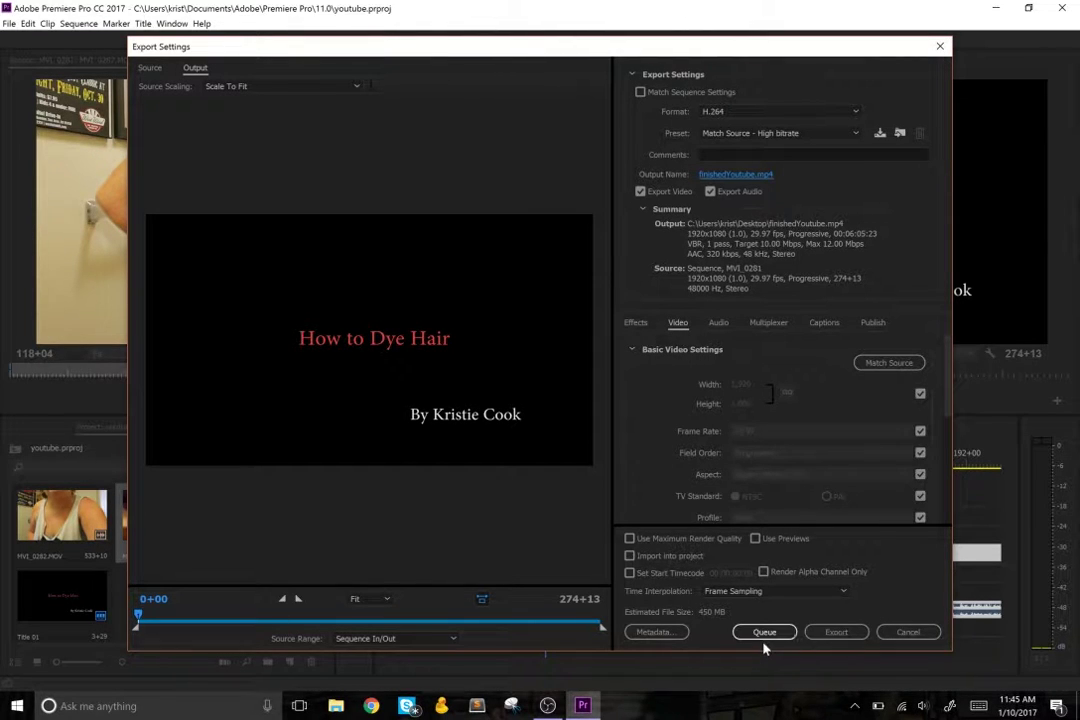
{"action": "left_click", "coordinate": [840, 636]}
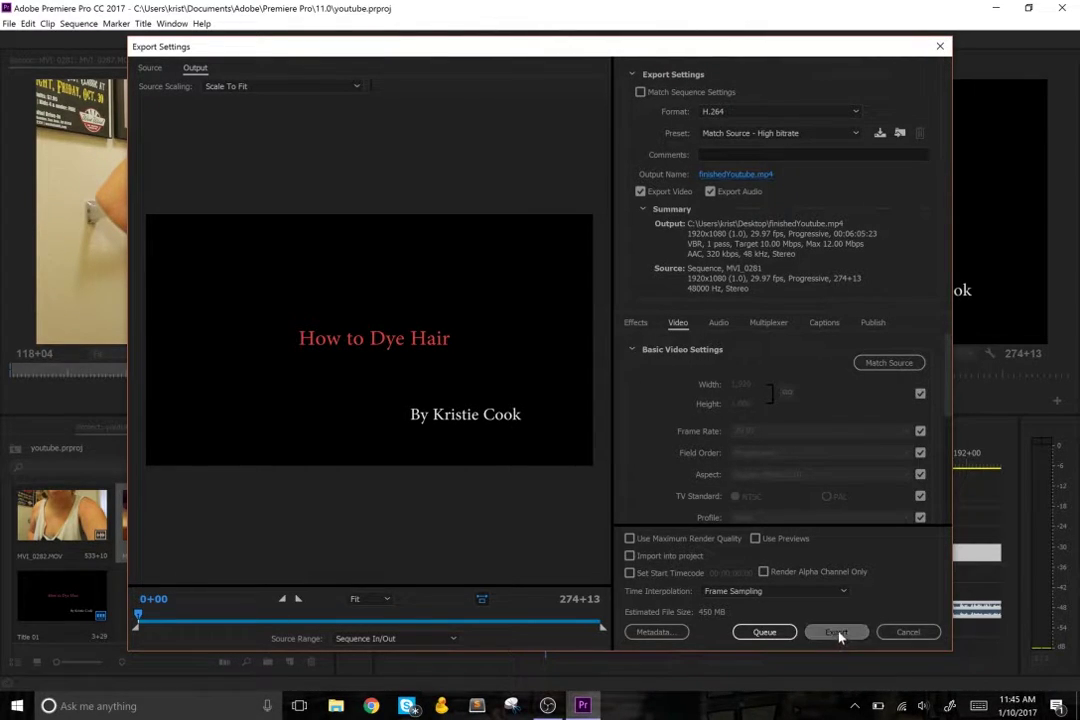
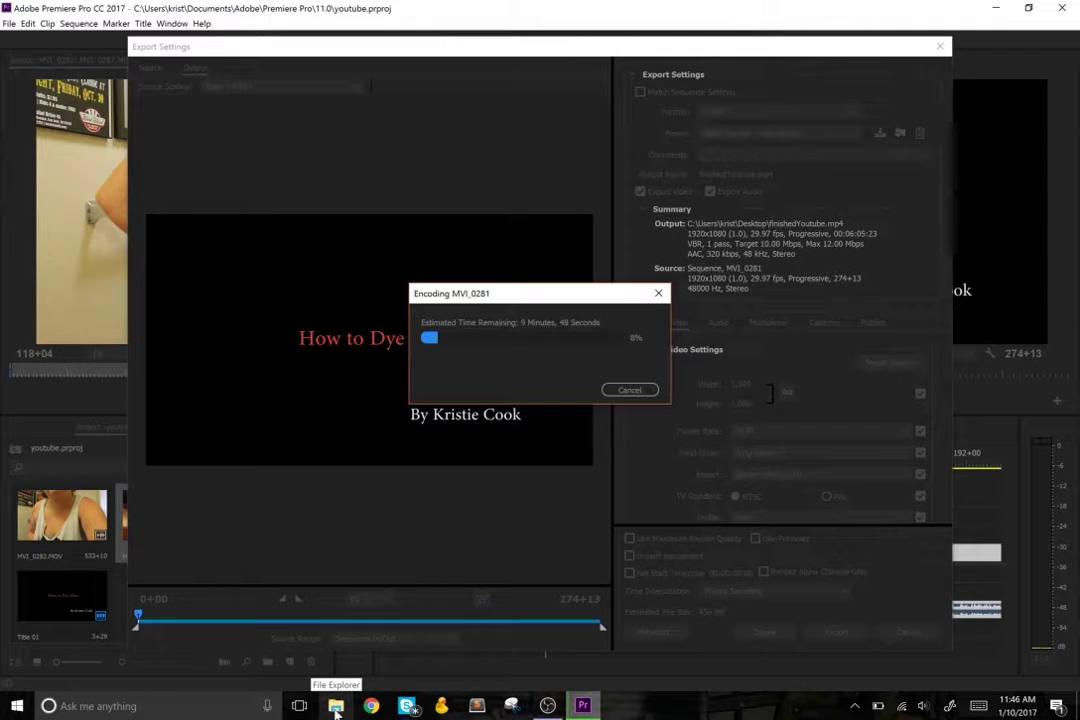
Check that finishedYoutube.mp4 is on the Desktop, then close Export Settings and quit Premiere Pro.
{"action": "left_click", "coordinate": [336, 706]}
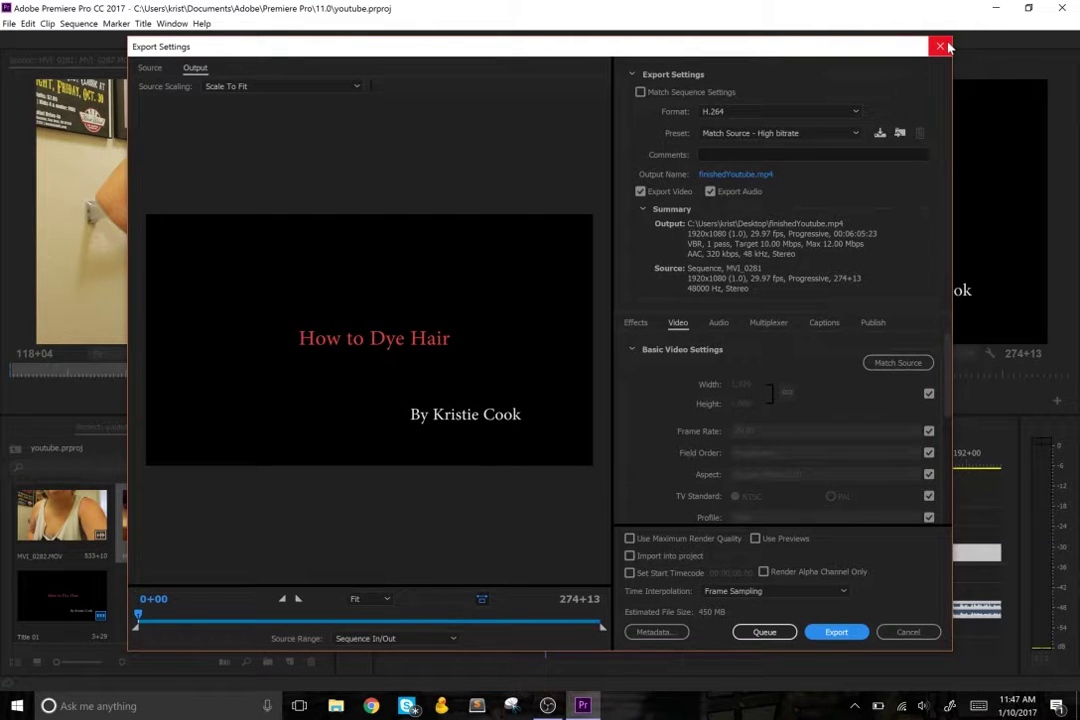
{"action": "left_click", "coordinate": [946, 47]}
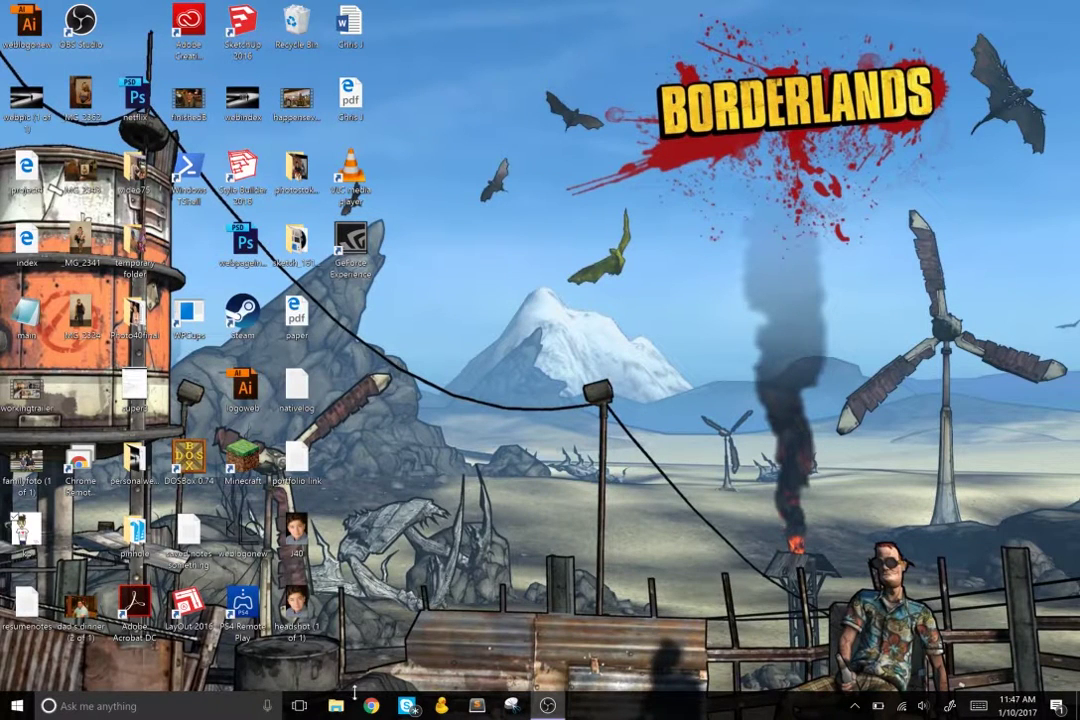
Launch Chrome, go to youtube.com and bring up the video upload page.
{"action": "left_click", "coordinate": [371, 706]}
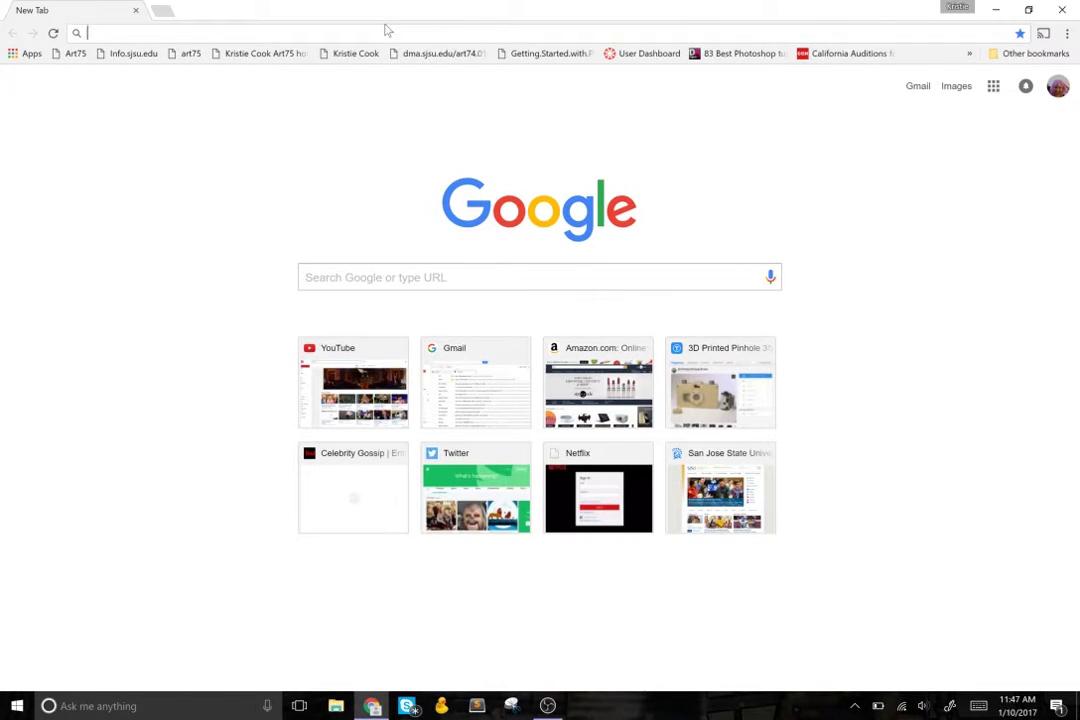
{"action": "type", "text": "yout"}
{"action": "key", "text": "Return"}
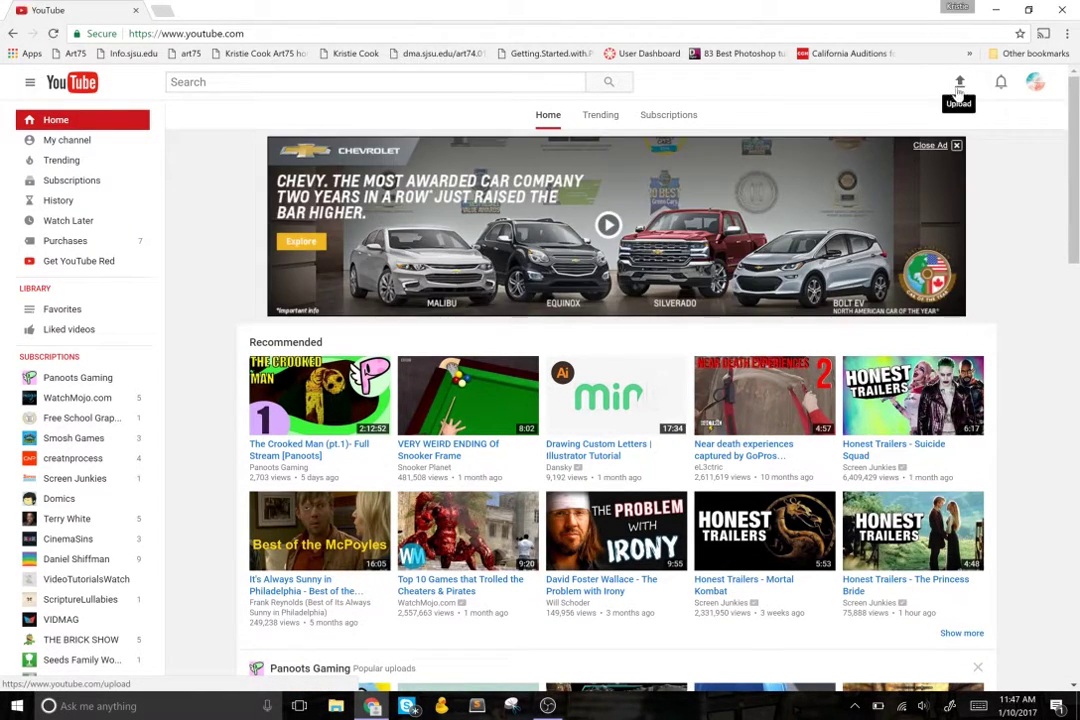
{"action": "left_click", "coordinate": [959, 86]}
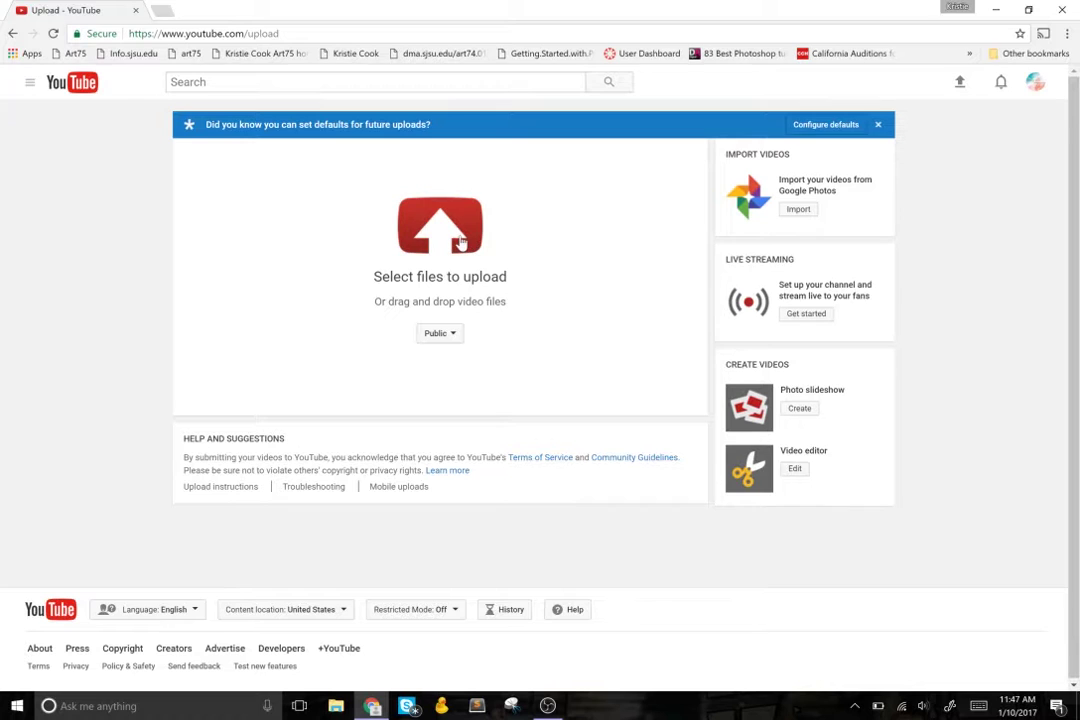
Pick the workingtrailer file from the Desktop and start uploading it.
{"action": "left_click", "coordinate": [453, 243]}
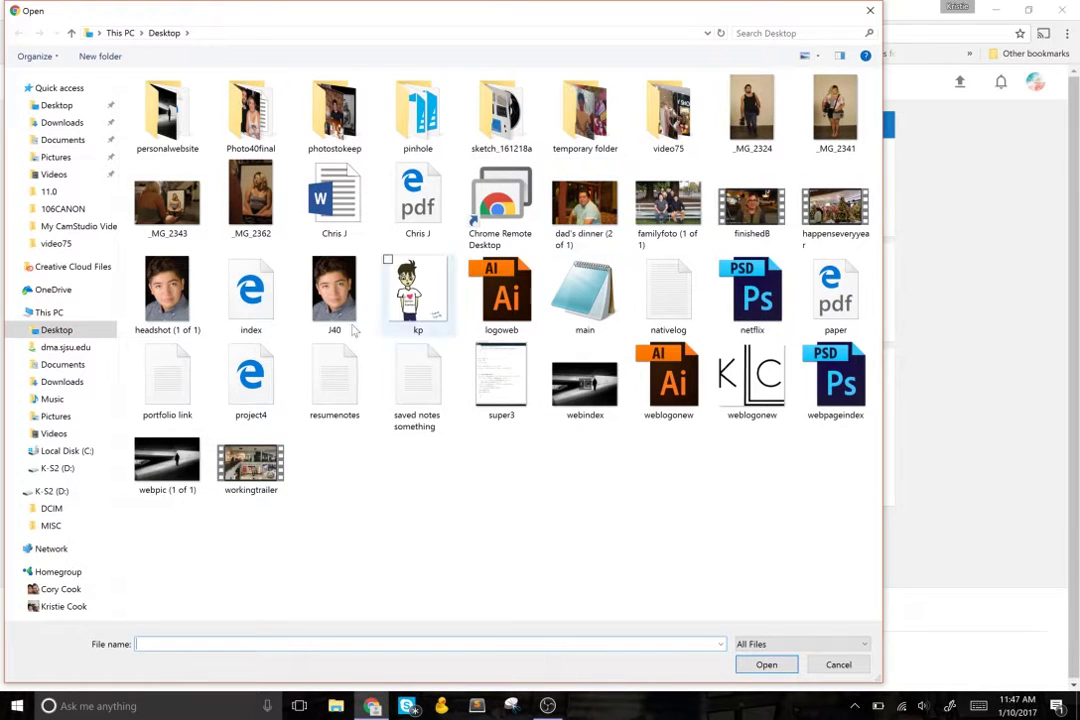
{"action": "left_click", "coordinate": [266, 456]}
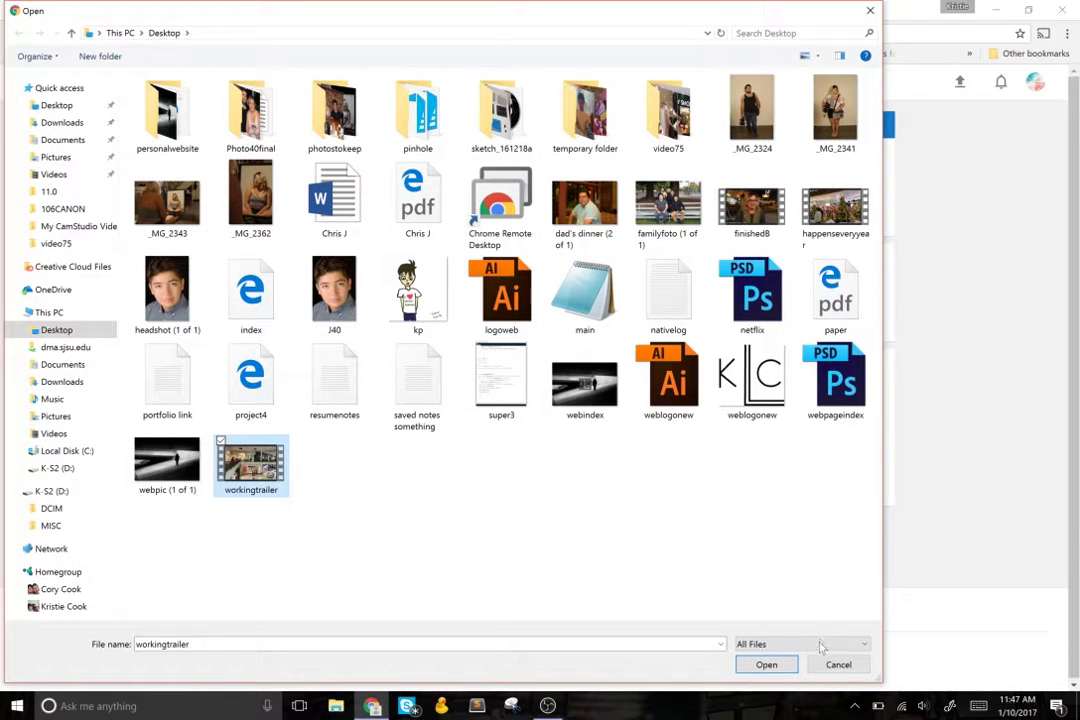
{"action": "left_click", "coordinate": [766, 664]}
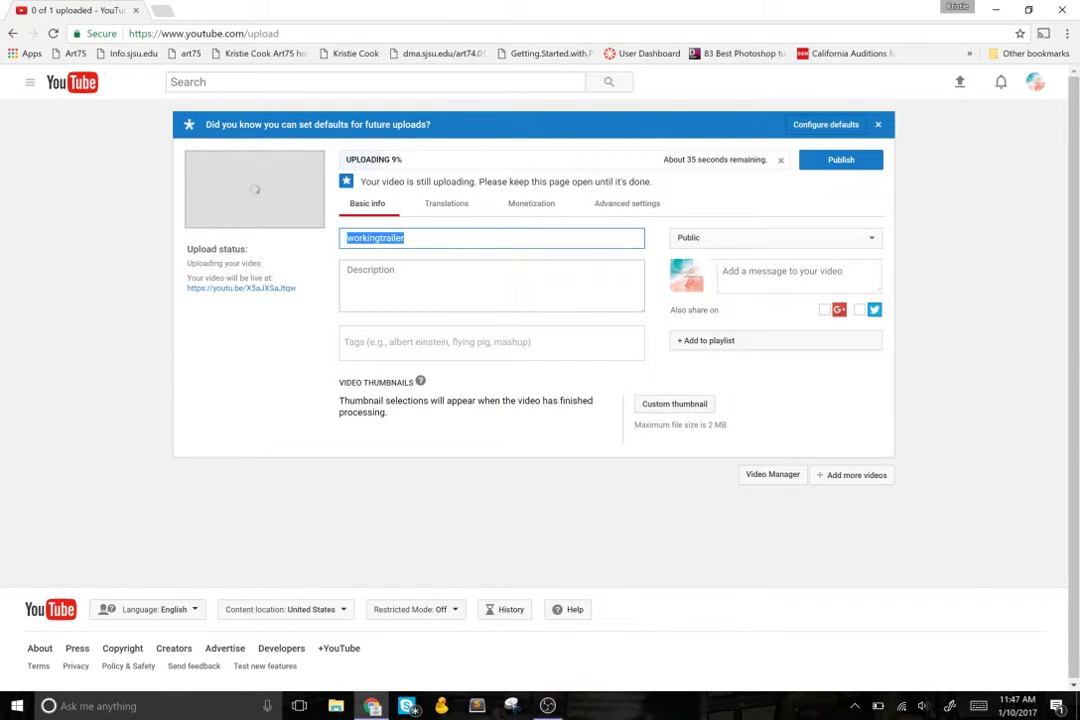
Move past Description and Tags, then cancel the custom thumbnail picker without choosing an image.
{"action": "key", "text": "Tab"}
{"action": "key", "text": "Tab"}
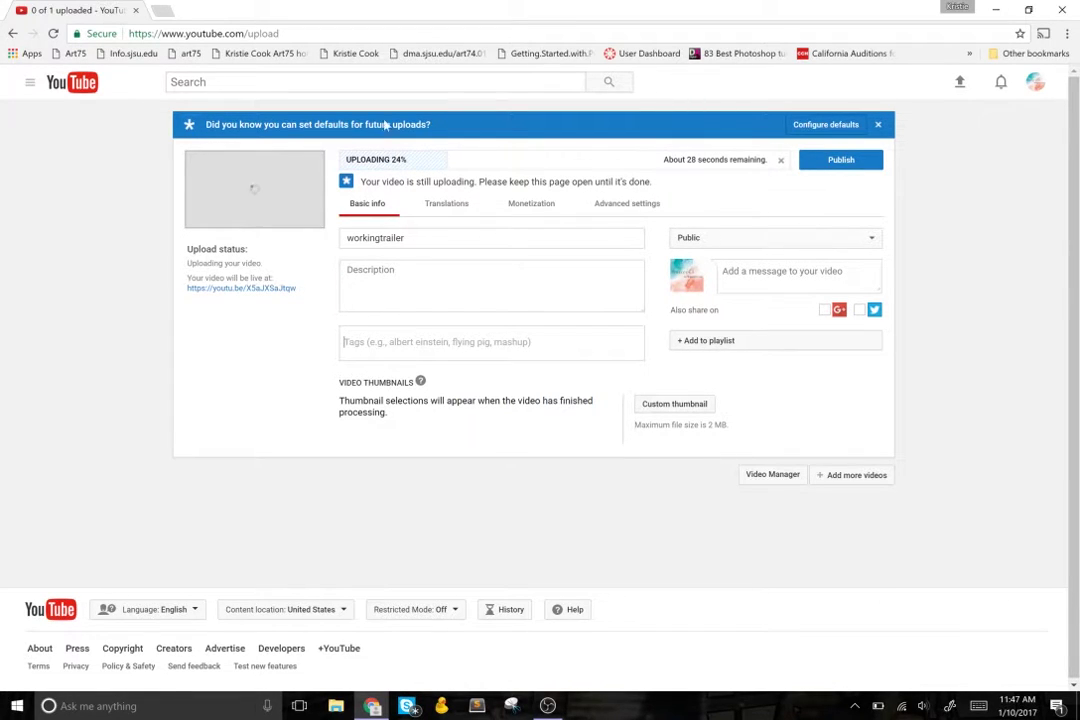
{"action": "left_click", "coordinate": [674, 404]}
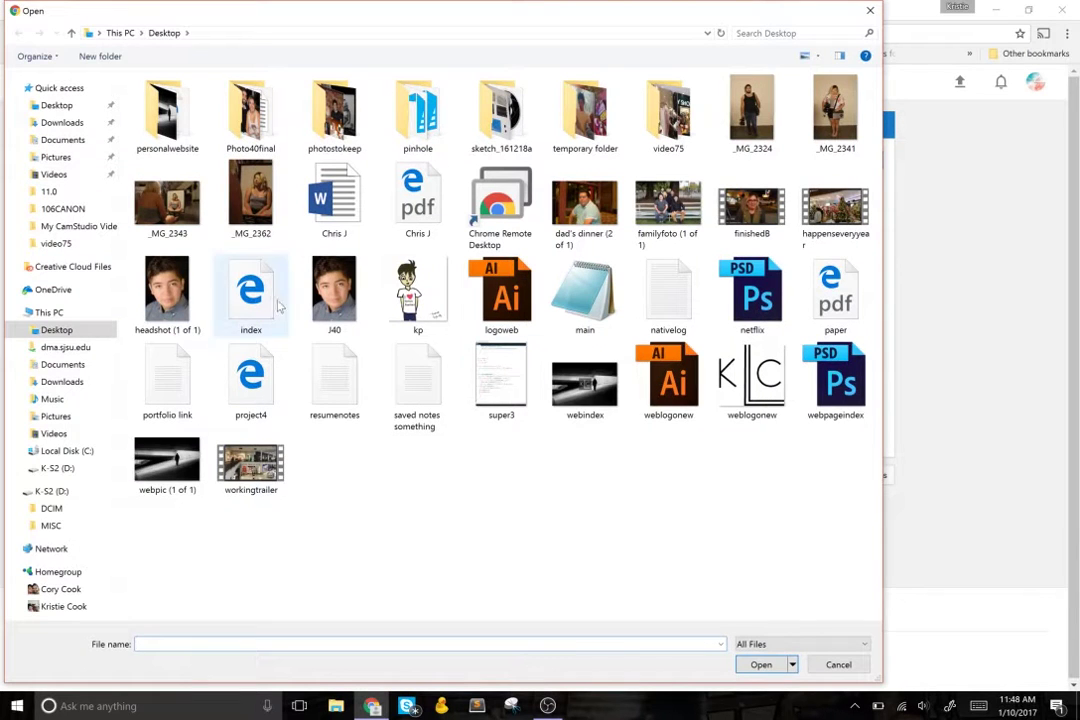
{"action": "left_click", "coordinate": [870, 12]}
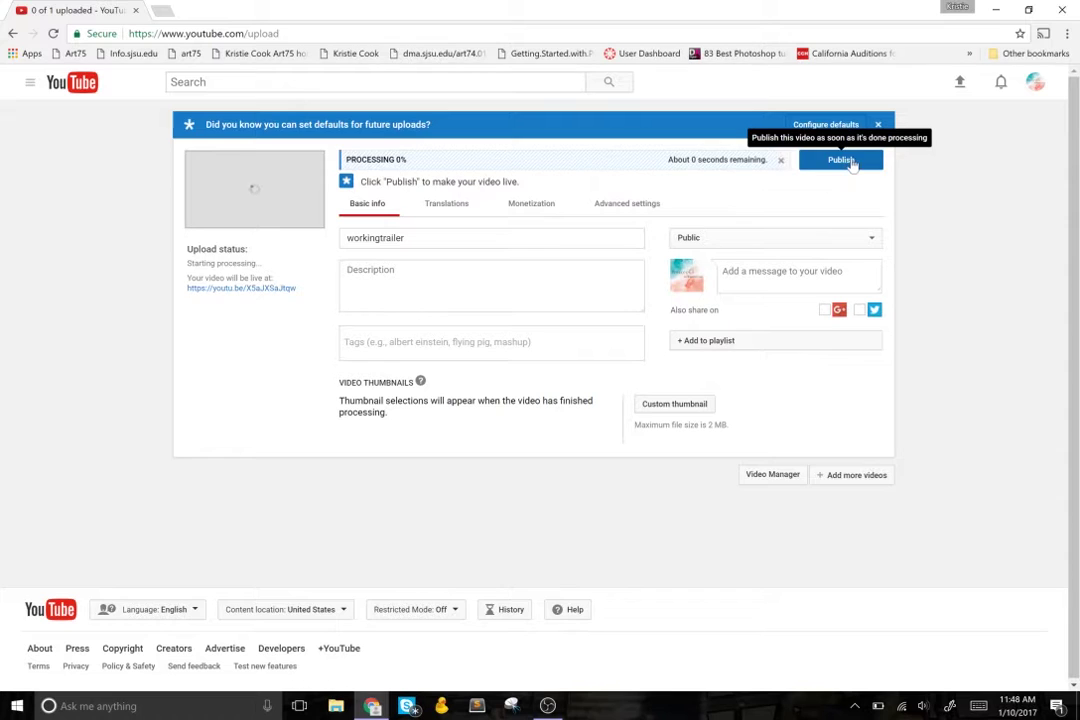
Publish the video, dismiss the defaults tip, leave YouTube, and move the OBS Studio window to the top.
{"action": "left_click", "coordinate": [843, 162]}
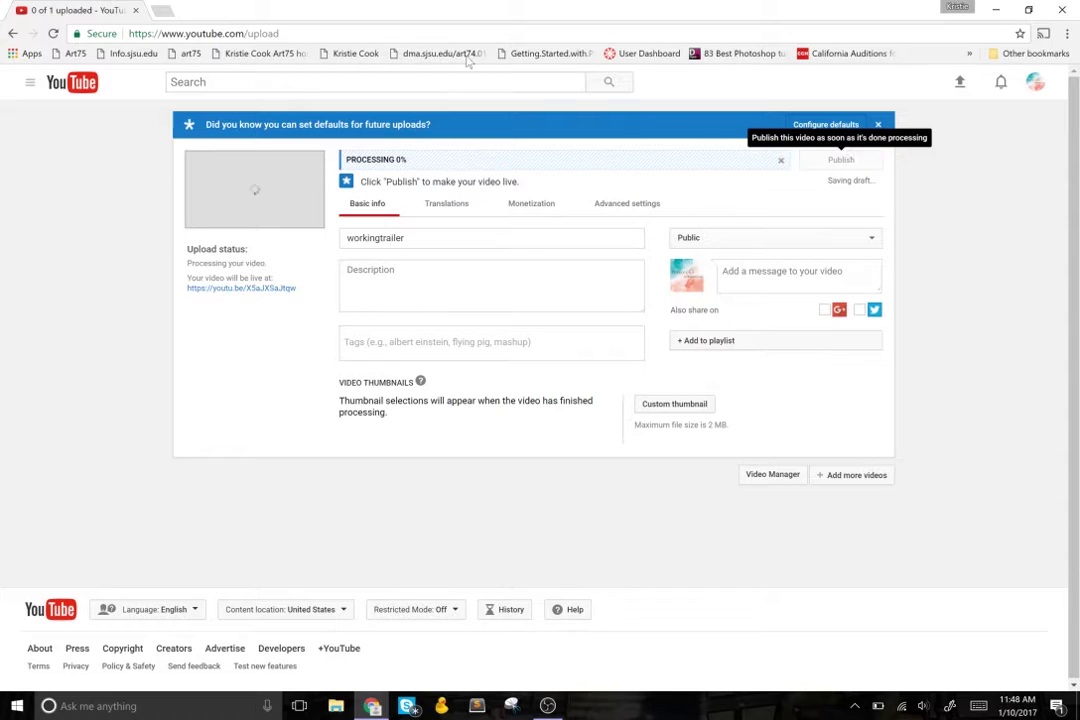
{"action": "left_click", "coordinate": [879, 126]}
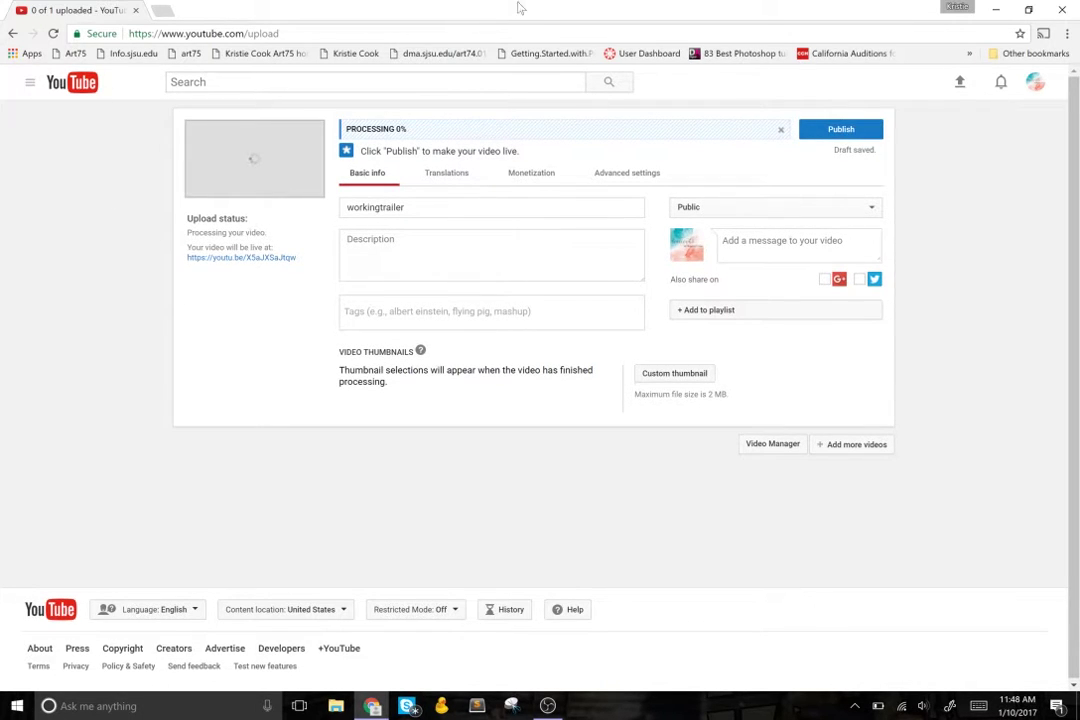
{"action": "left_click", "coordinate": [137, 10]}
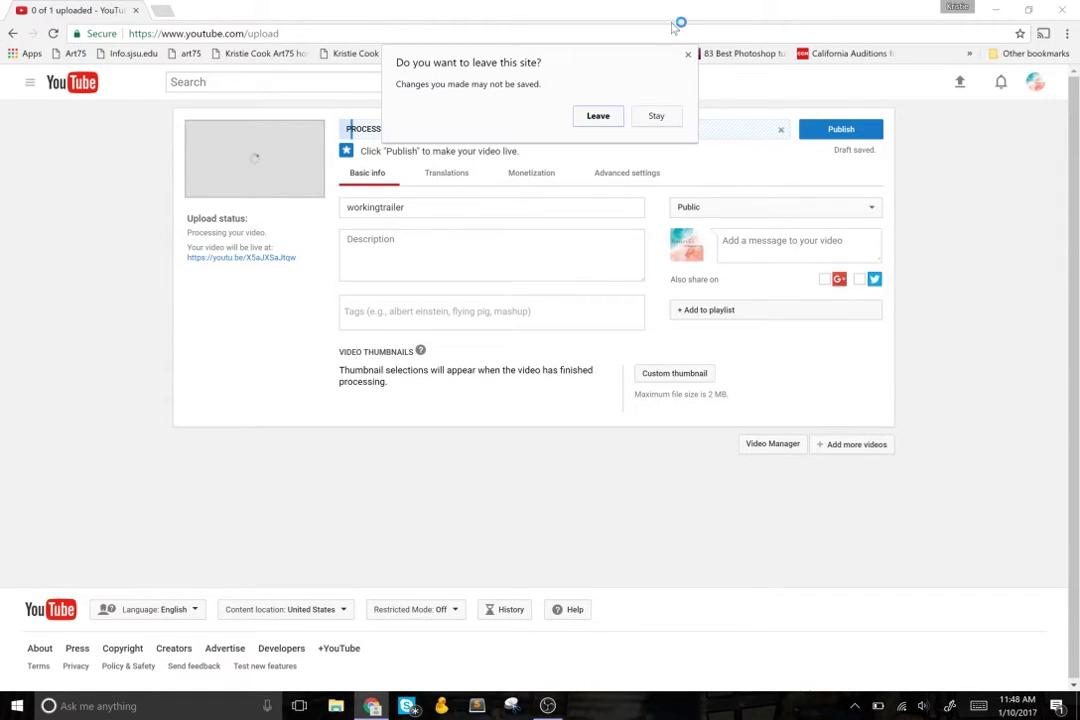
{"action": "left_click", "coordinate": [598, 116]}
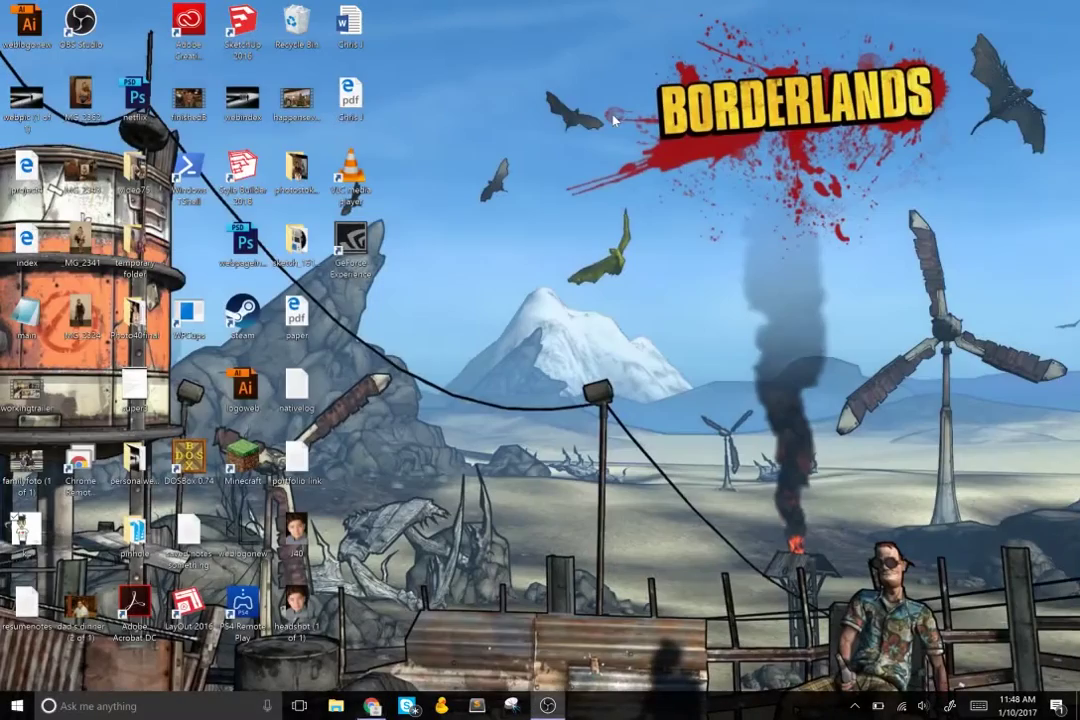
{"action": "left_click", "coordinate": [547, 706]}
{"action": "left_click_drag", "start_coordinate": [229, 13], "coordinate": [625, 35]}
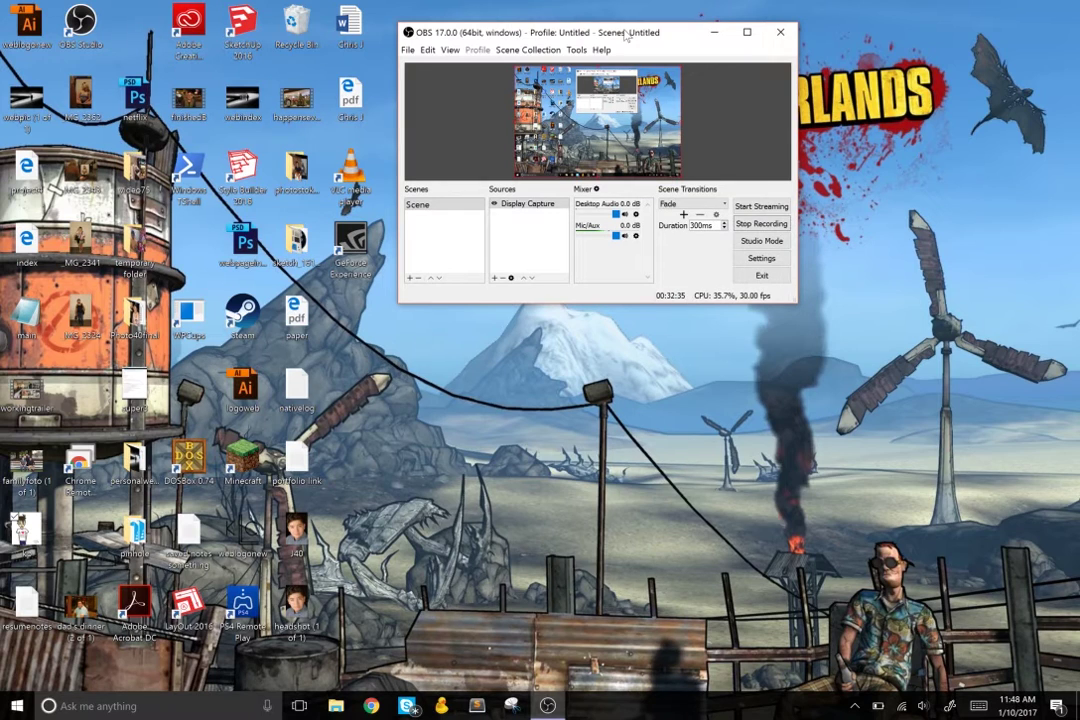